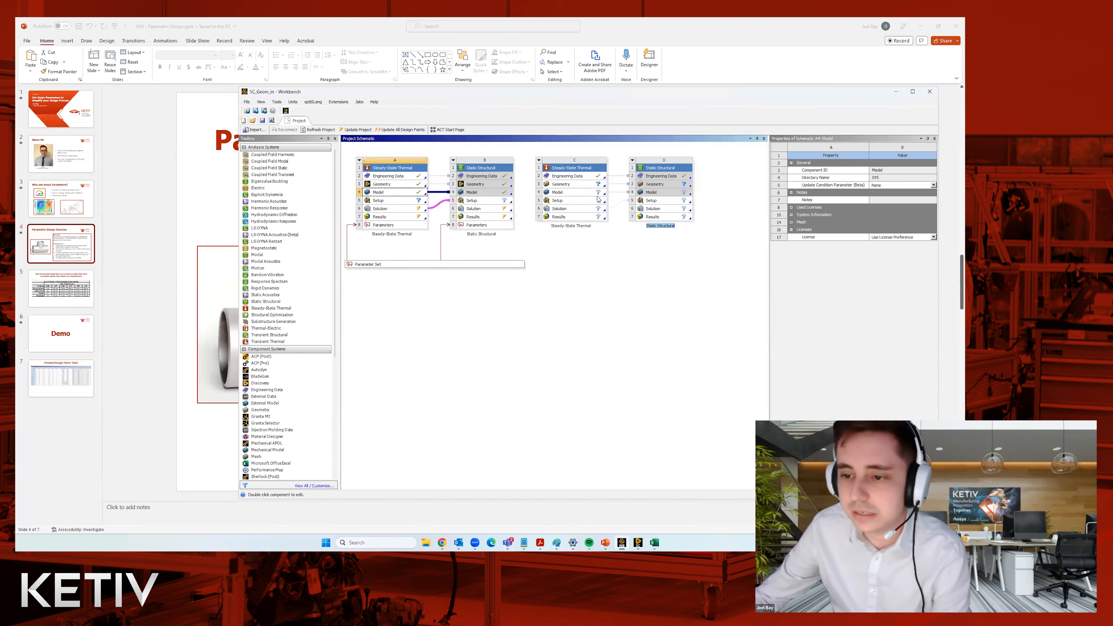
Step: Import the existing SC_Geometry.scdoc file into the Geometry cell of Steady-State Thermal system C
left_click(578, 185)
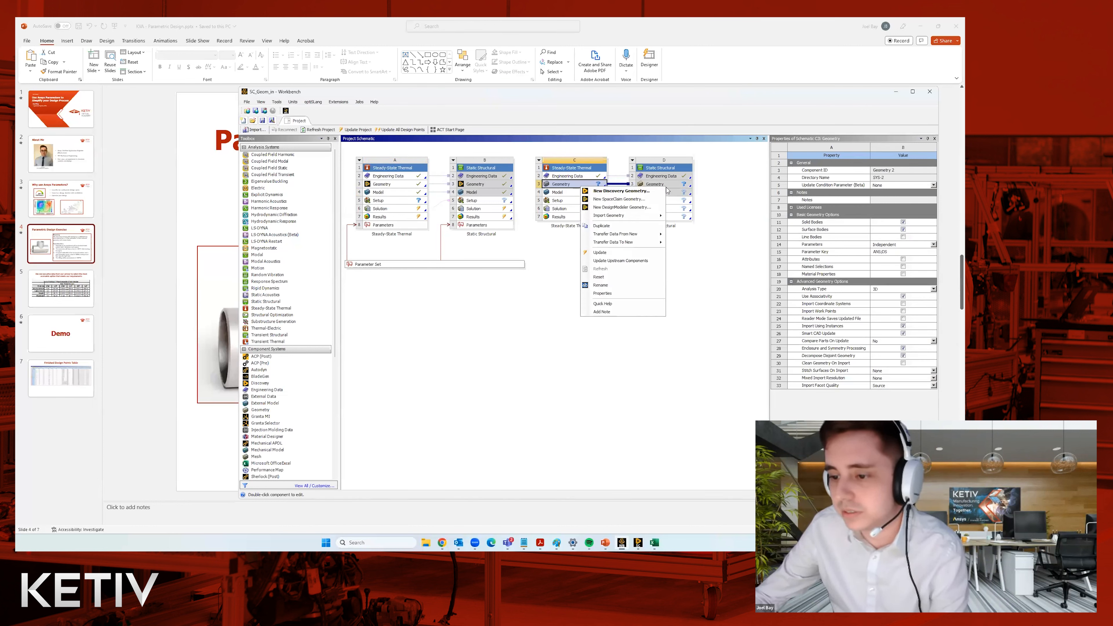
mouse_move(658, 216)
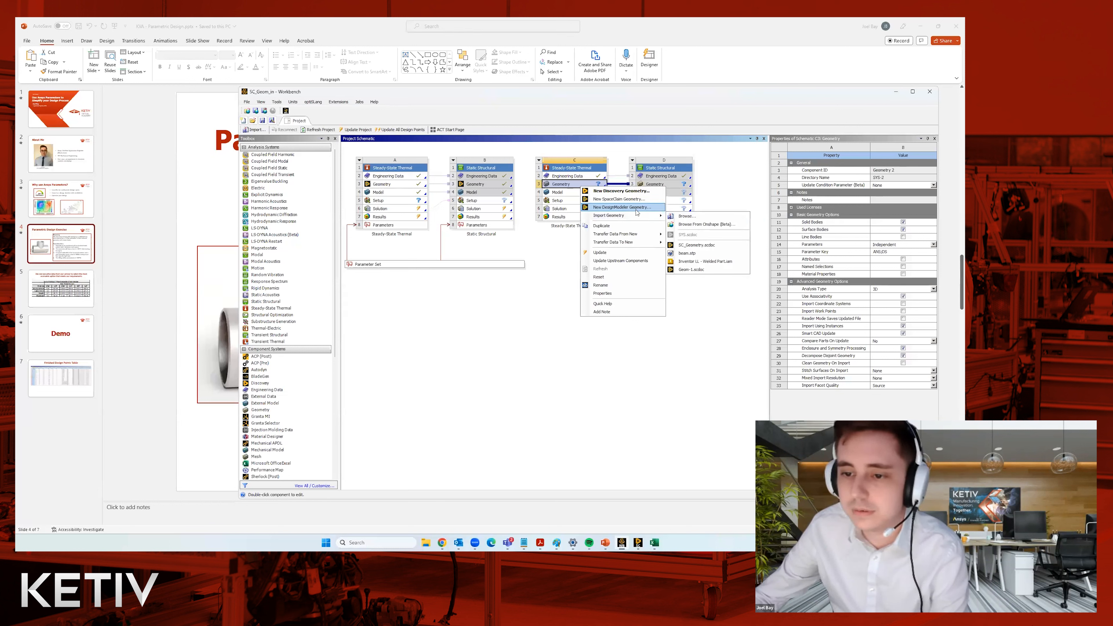
left_click(734, 246)
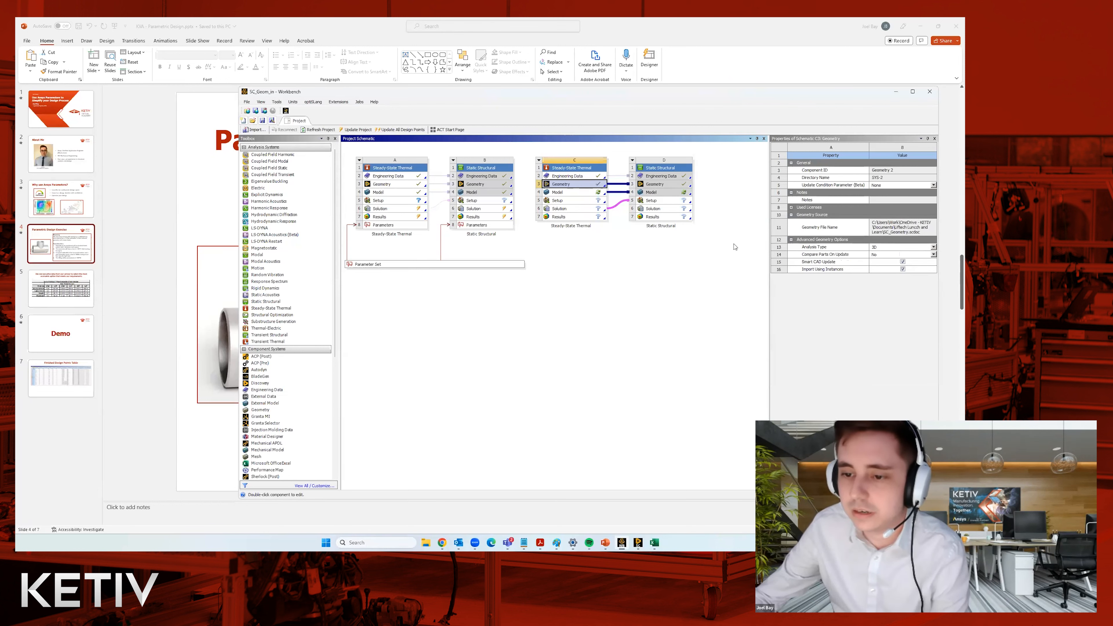
Step: Open system C's imported geometry for editing in SpaceClaim and maximize its window
left_click(575, 193)
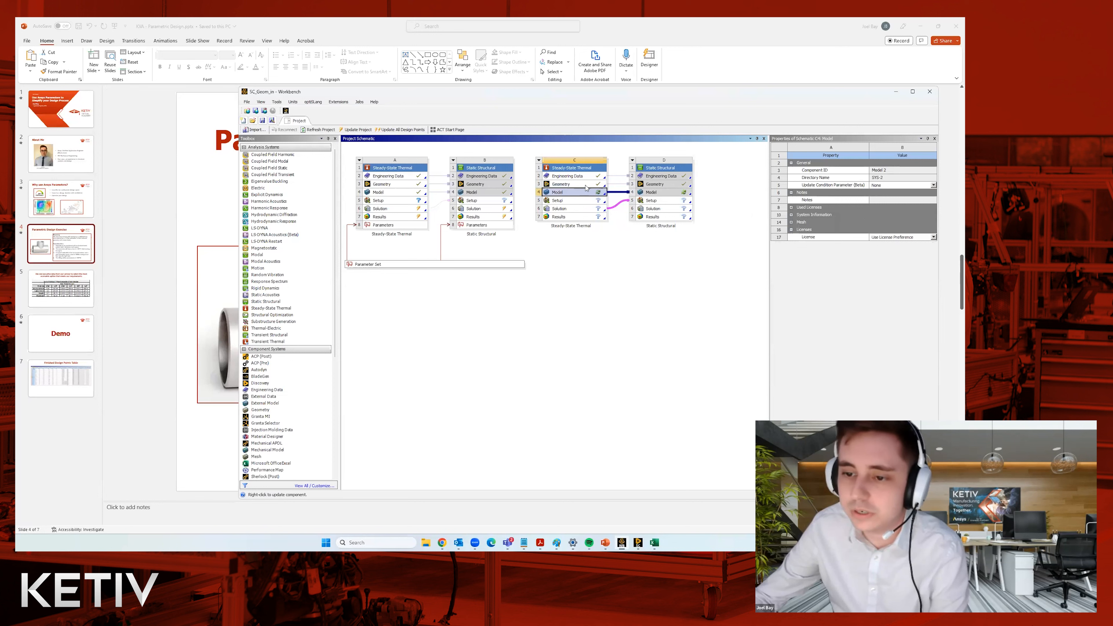
left_click(583, 183)
right_click(590, 188)
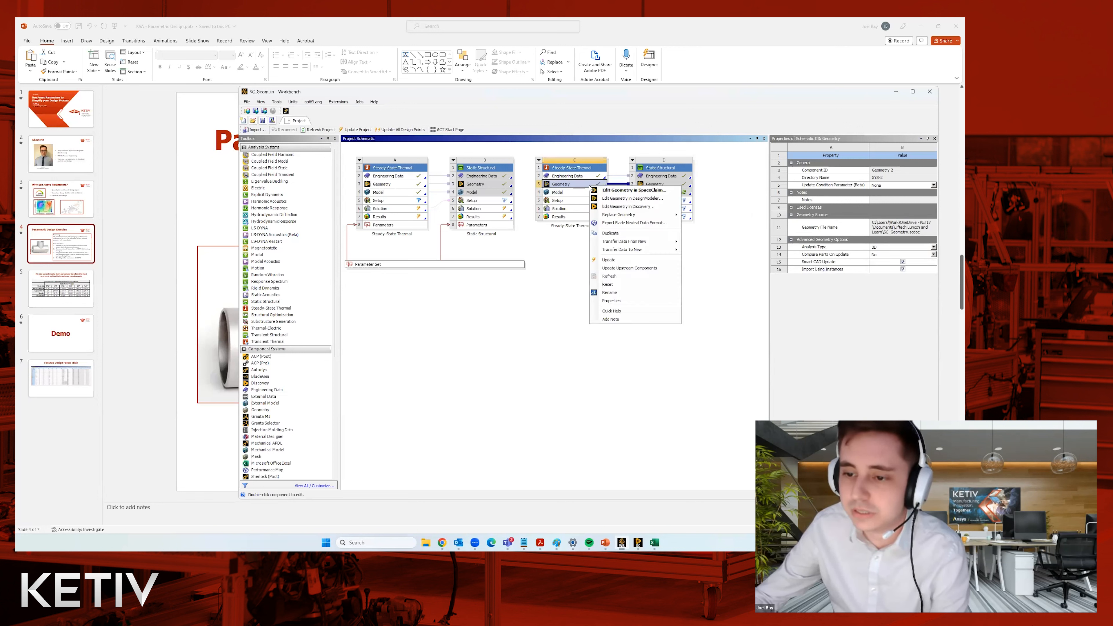
left_click(579, 192)
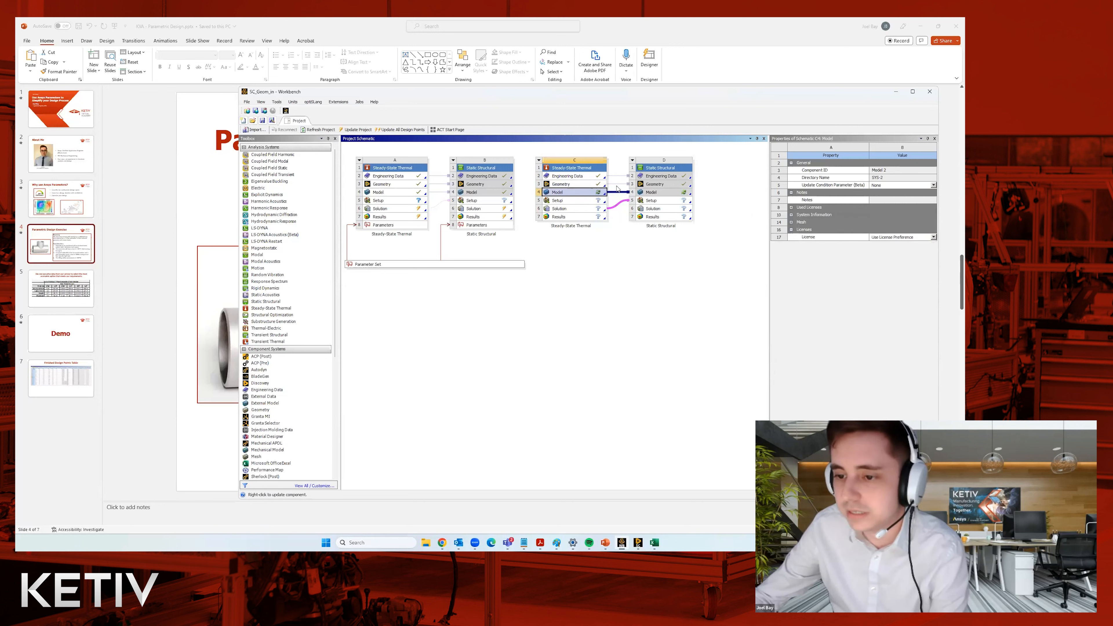
left_click(591, 184)
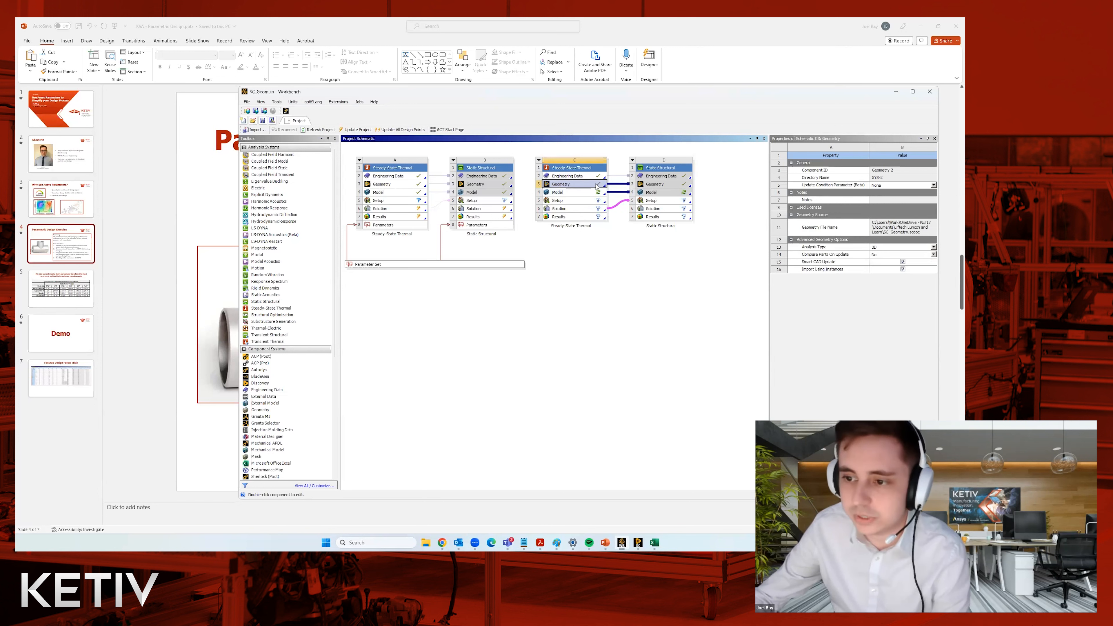
right_click(591, 184)
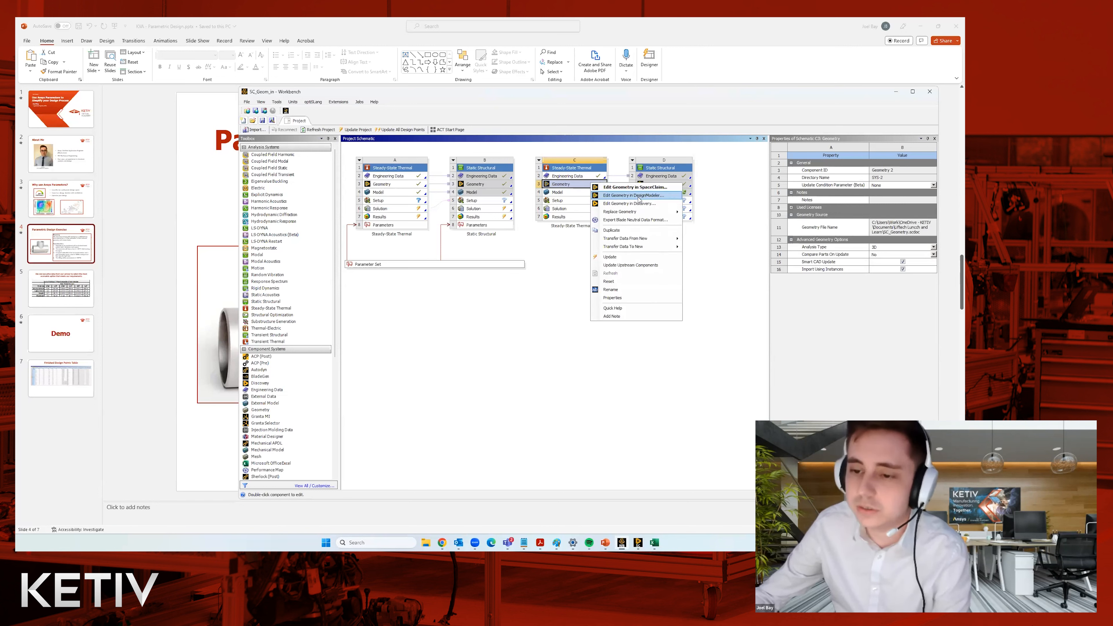
left_click(663, 189)
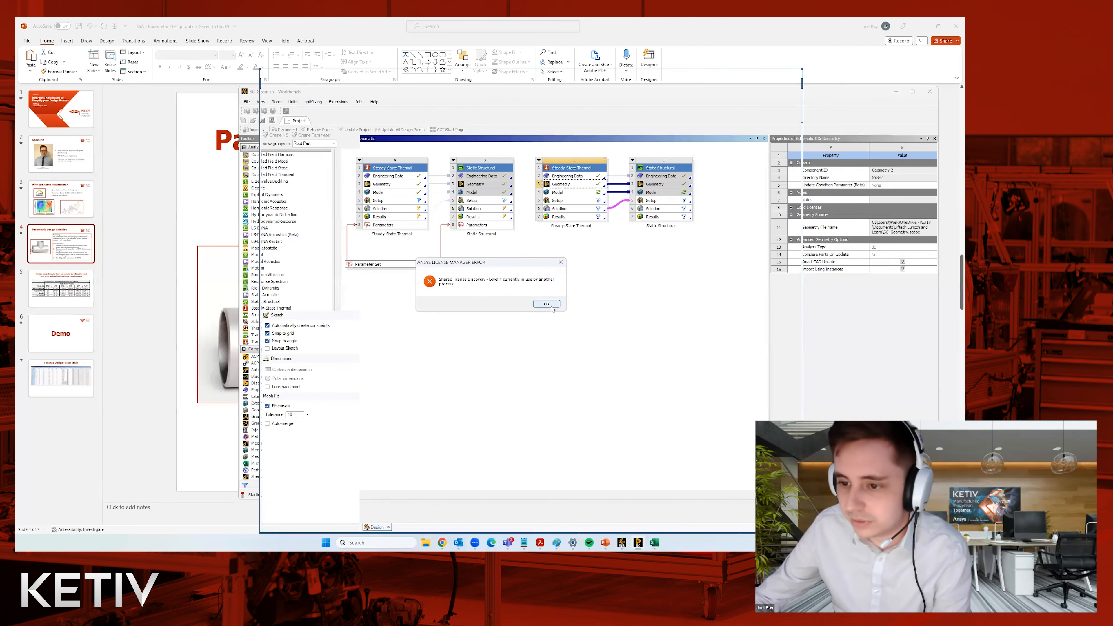
left_click(541, 304)
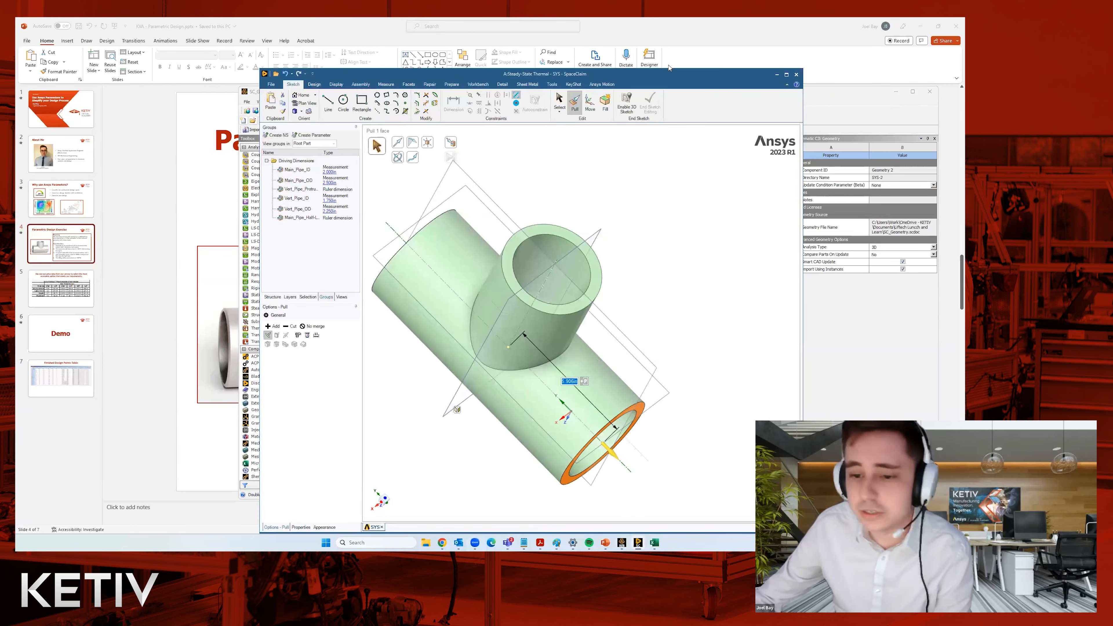
key("super+Up")
Step: Examine the pipe tee from several angles, including the vertical pipe's outer surface, and leave nothing selected
middle_click_drag(386, 265, 237, 142)
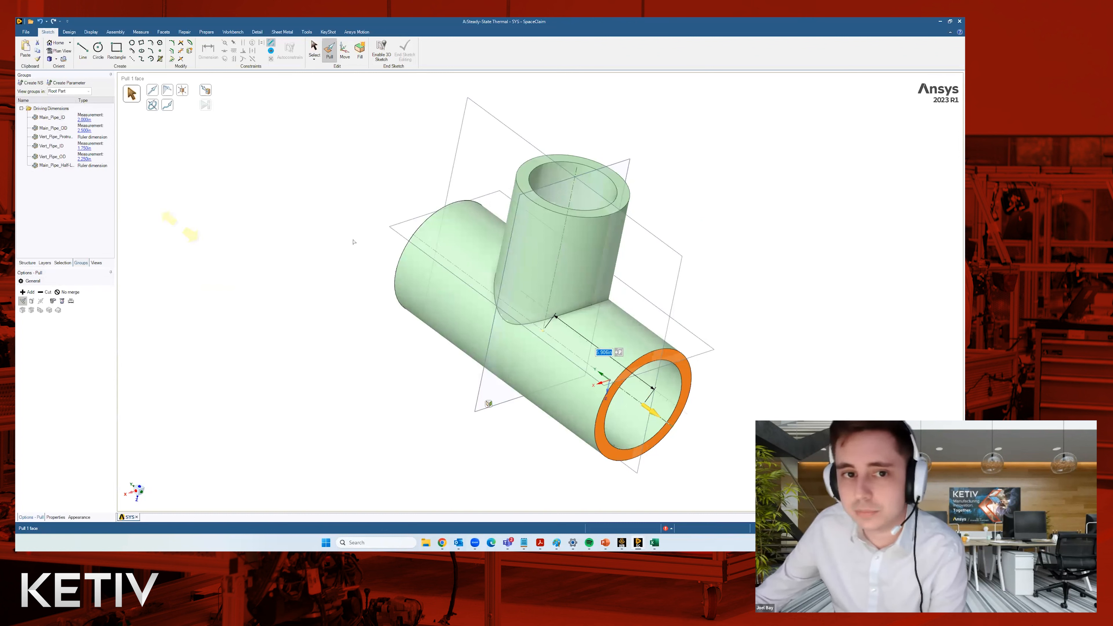
left_click(713, 185)
middle_click_drag(713, 216, 665, 228)
middle_click_drag(369, 131, 357, 105)
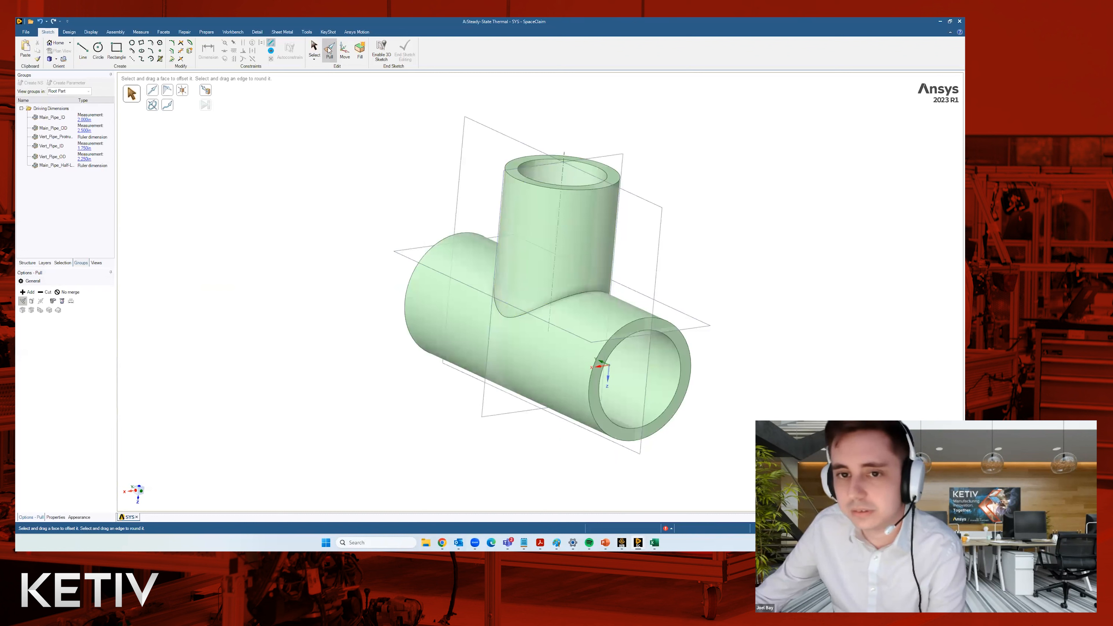
left_click(539, 270)
middle_click_drag(488, 282, 487, 281)
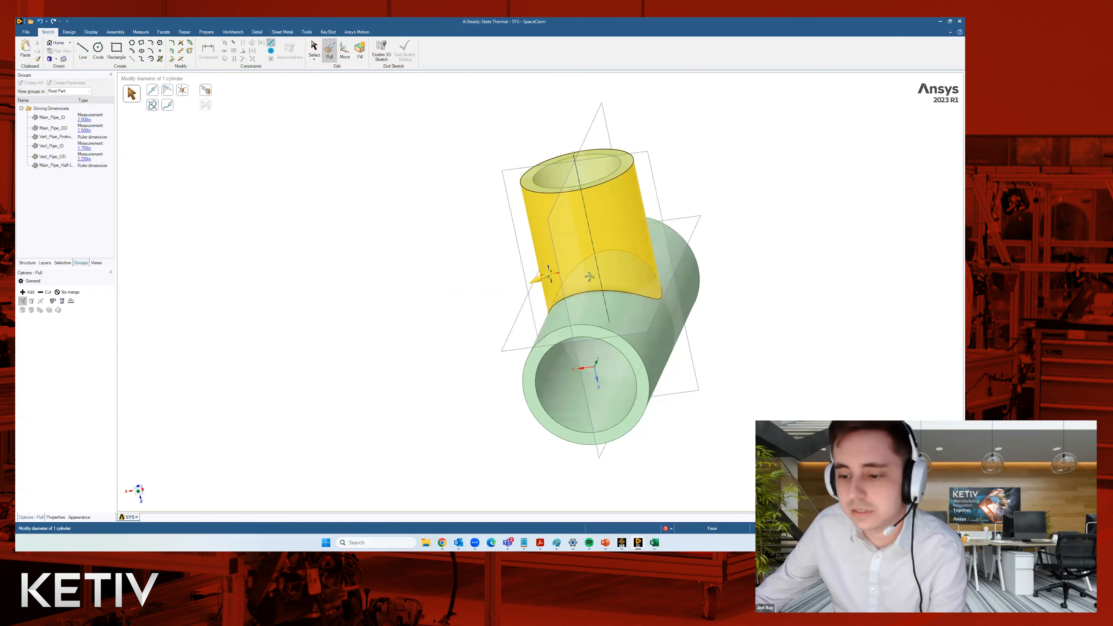
middle_click_drag(589, 277, 578, 306)
key("Escape")
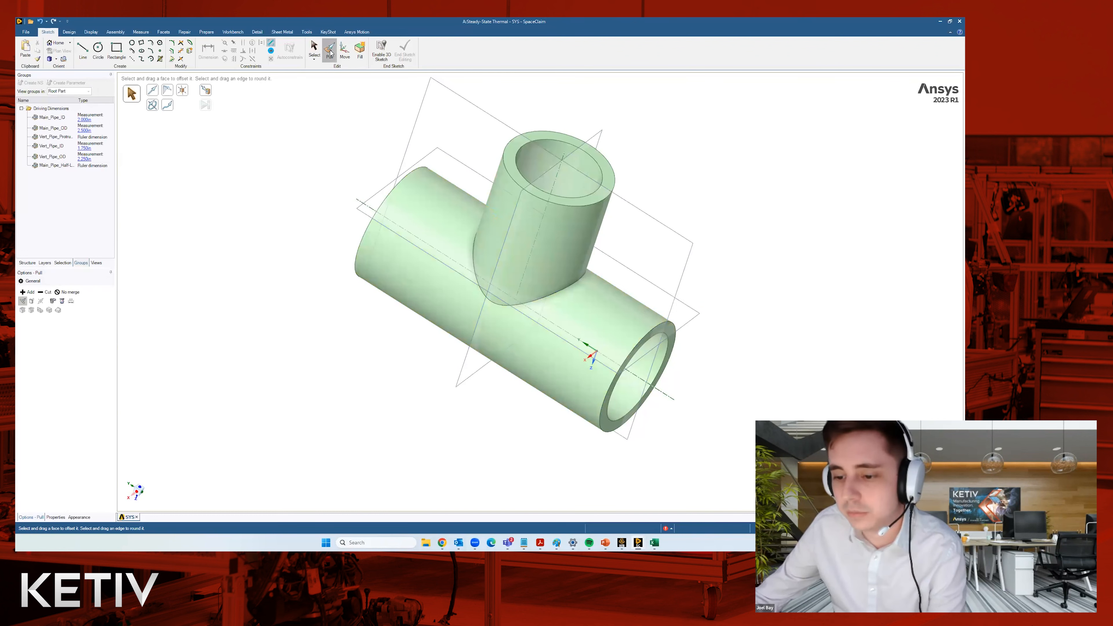
Step: Select the main pipe's inner cylindrical face with Pull and add its radius as a parameter
middle_click_drag(780, 345, 751, 313)
scroll(697, 332, "down", 3)
scroll(661, 318, "up", 7)
left_click(603, 299)
middle_click_drag(557, 287, 665, 282)
left_click(665, 282)
left_click(623, 333)
middle_click_drag(539, 363, 710, 328)
left_click(723, 314)
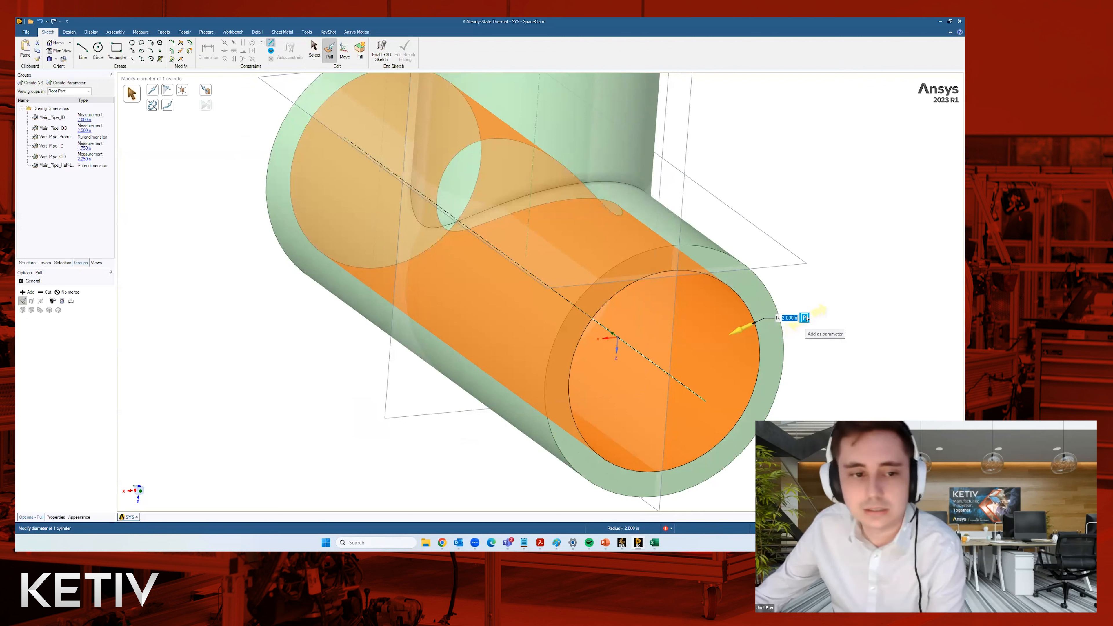
left_click(806, 318)
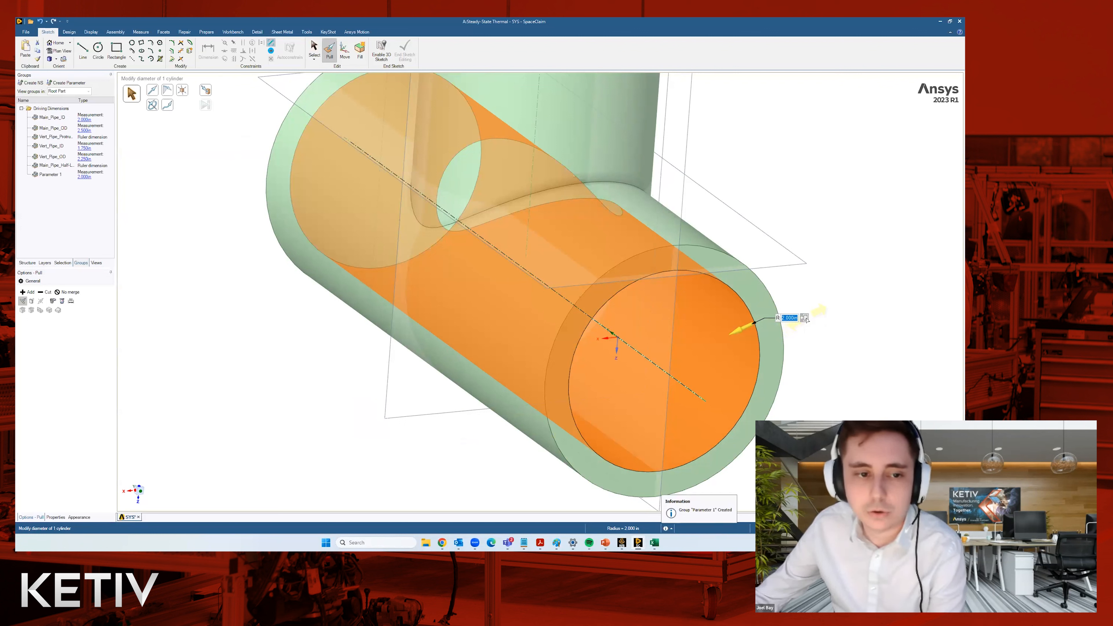
left_click(44, 177)
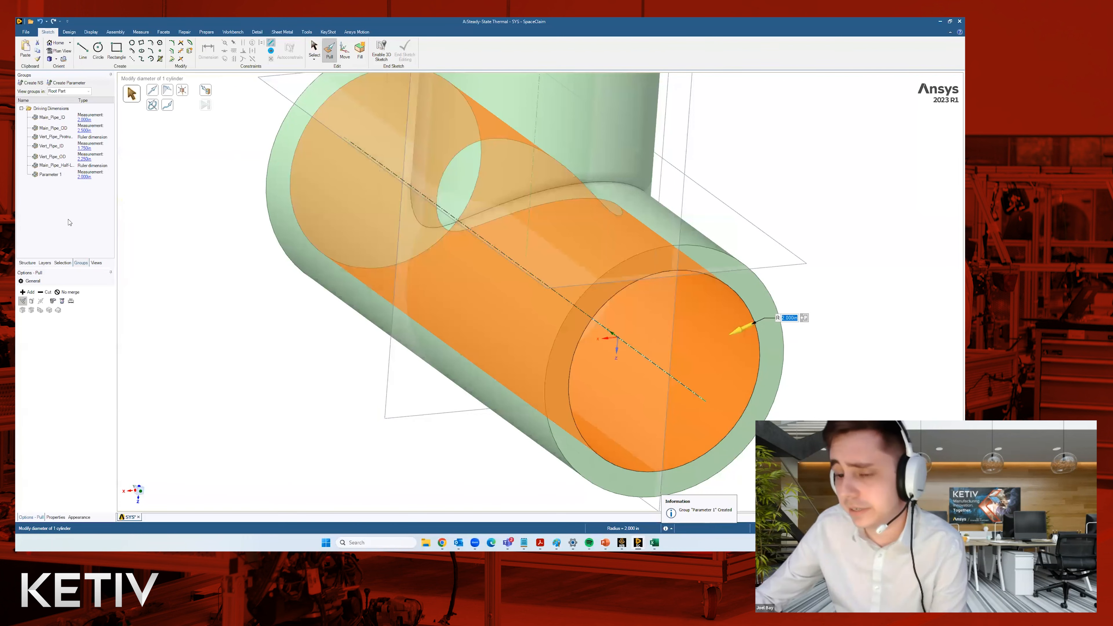
Step: Set the main pipe's half-length driving dimension to 6 in
middle_click_drag(401, 296, 460, 295)
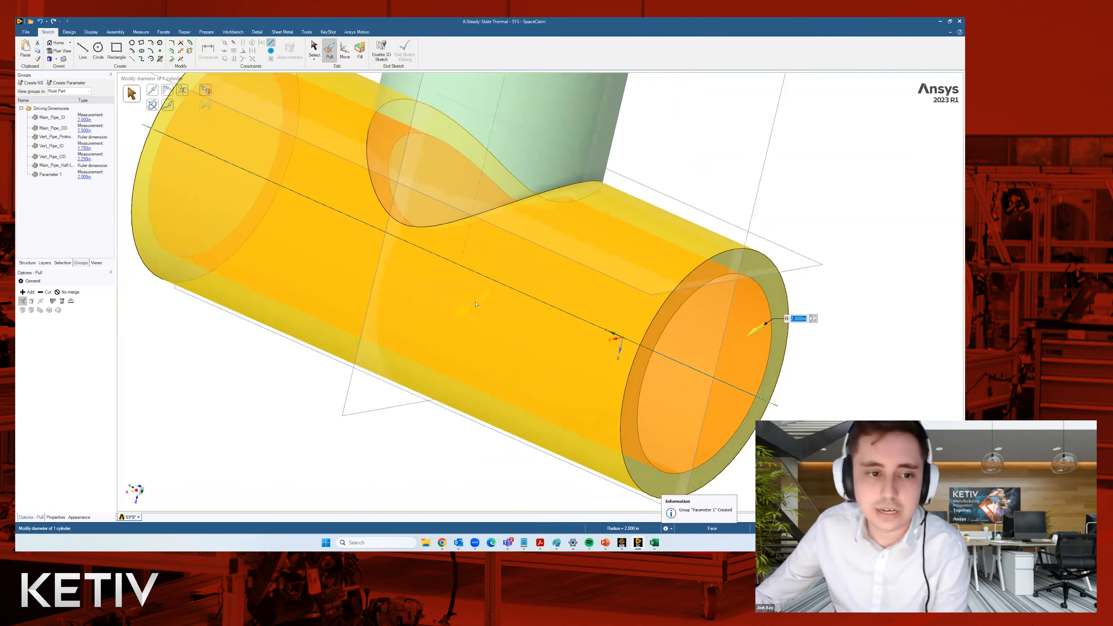
scroll(458, 293, "down", 4)
middle_click_drag(565, 204, 539, 210)
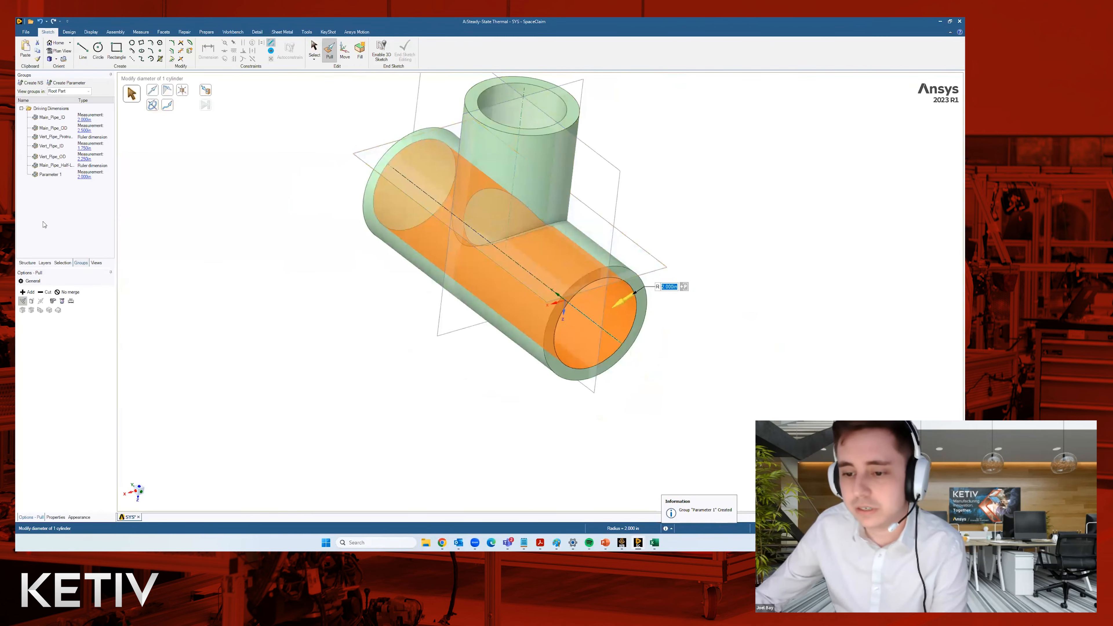
left_click(55, 166)
middle_click_drag(450, 343, 543, 302)
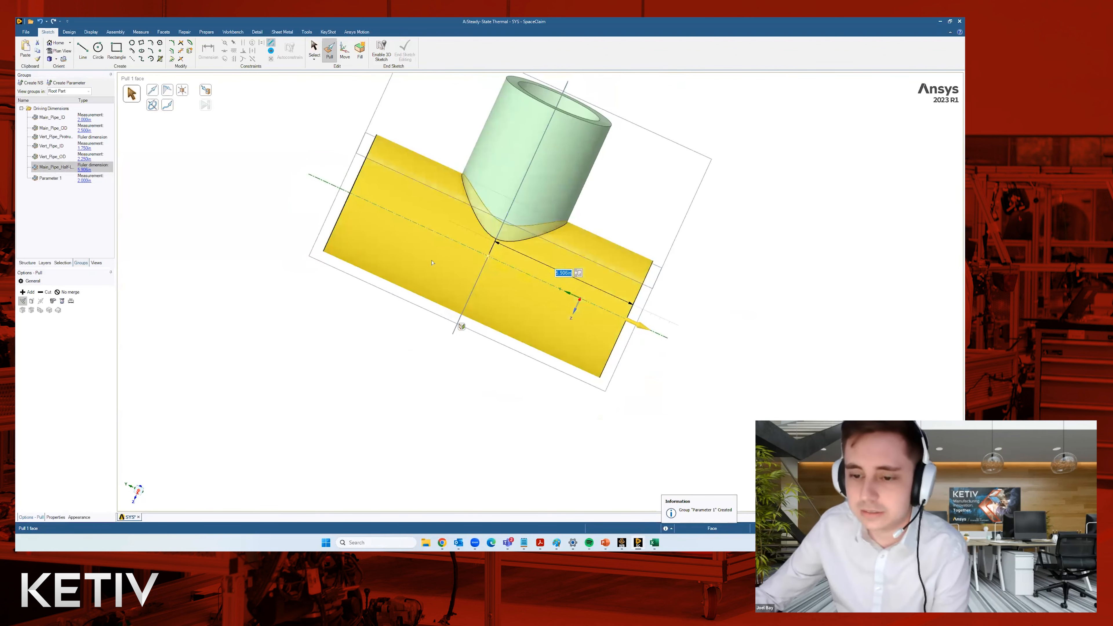
middle_click_drag(362, 293, 363, 240)
middle_click_drag(419, 280, 438, 250)
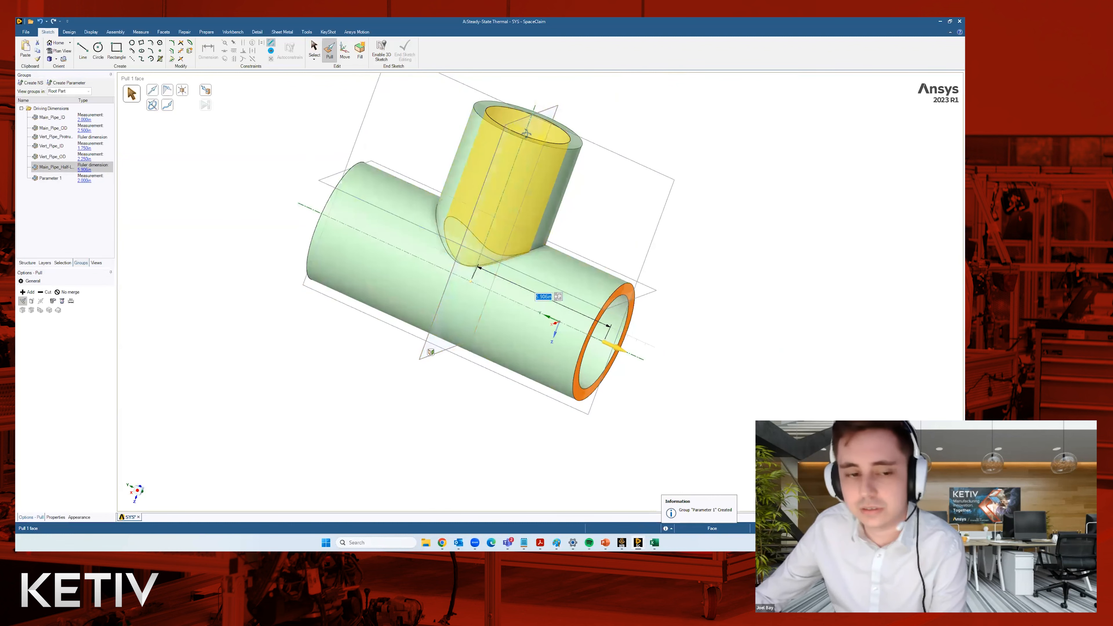
middle_click_drag(525, 132, 517, 158)
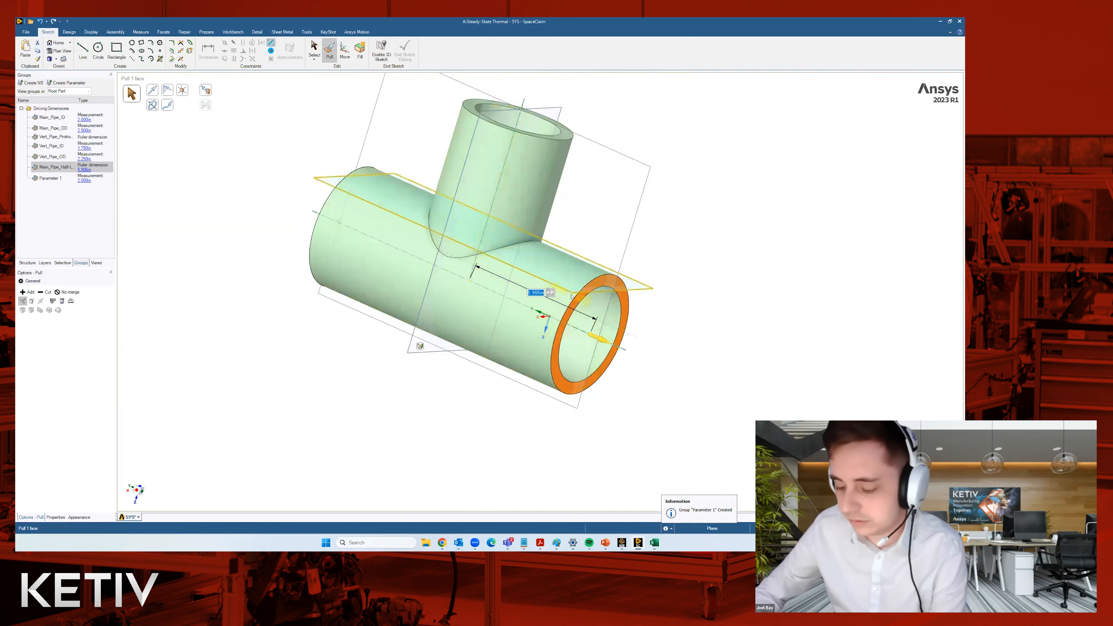
left_click(84, 170)
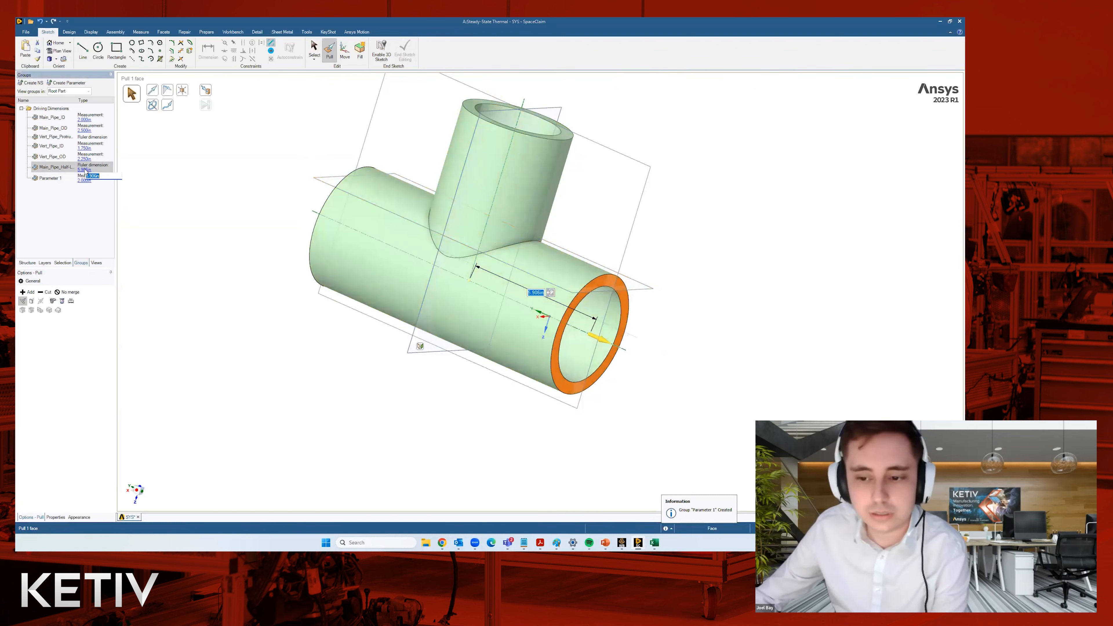
type("6")
key("Return")
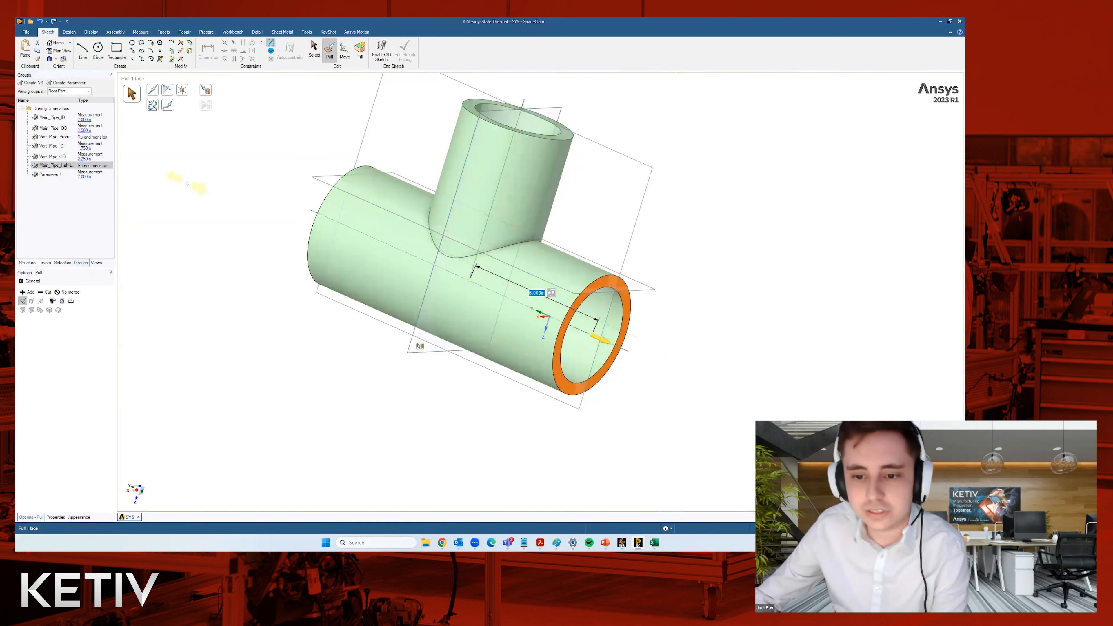
Step: Lengthen the main pipe by setting its half-length driving dimension to 9 in
mouse_move(487, 325)
middle_mouse_down()
mouse_move(462, 325)
mouse_move(482, 324)
middle_mouse_up()
middle_click_drag(446, 256, 459, 255)
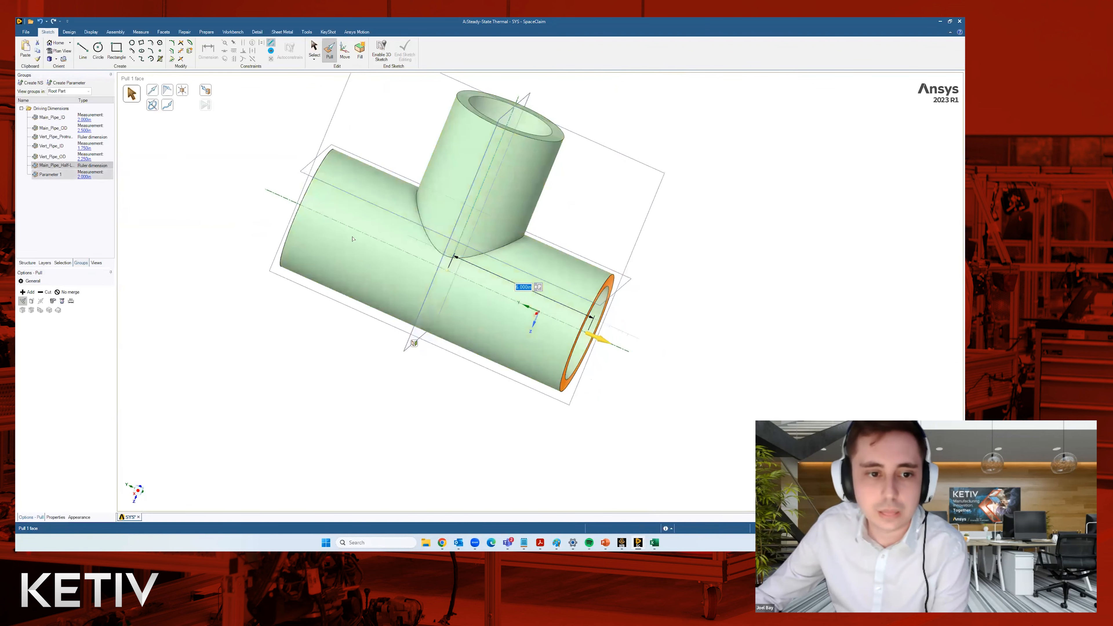
left_click(91, 157)
left_click(93, 167)
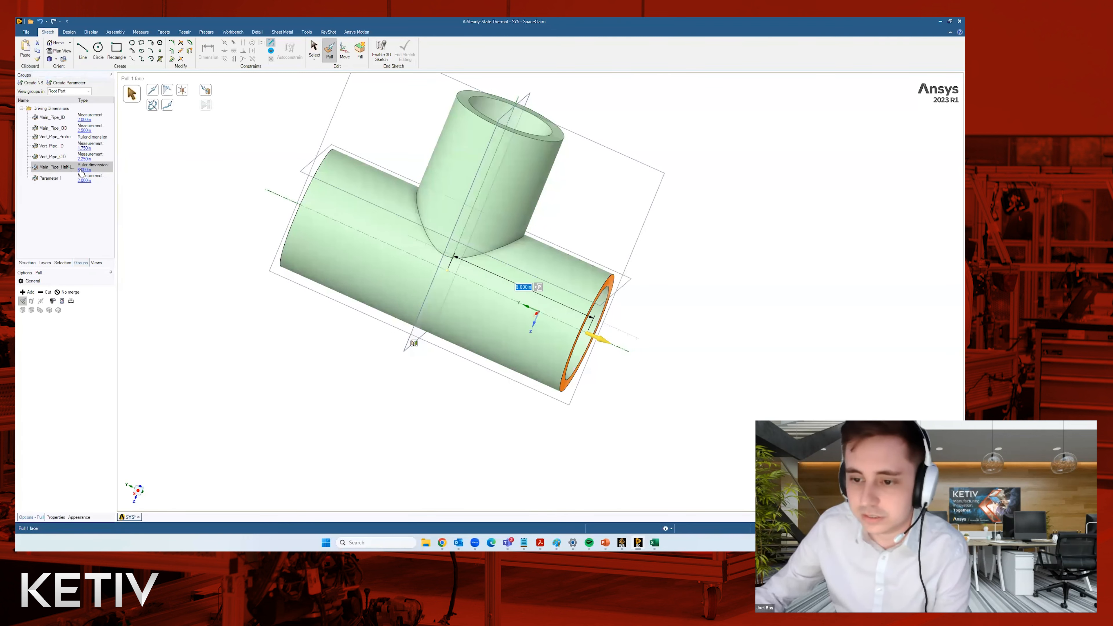
type("9")
key("Return")
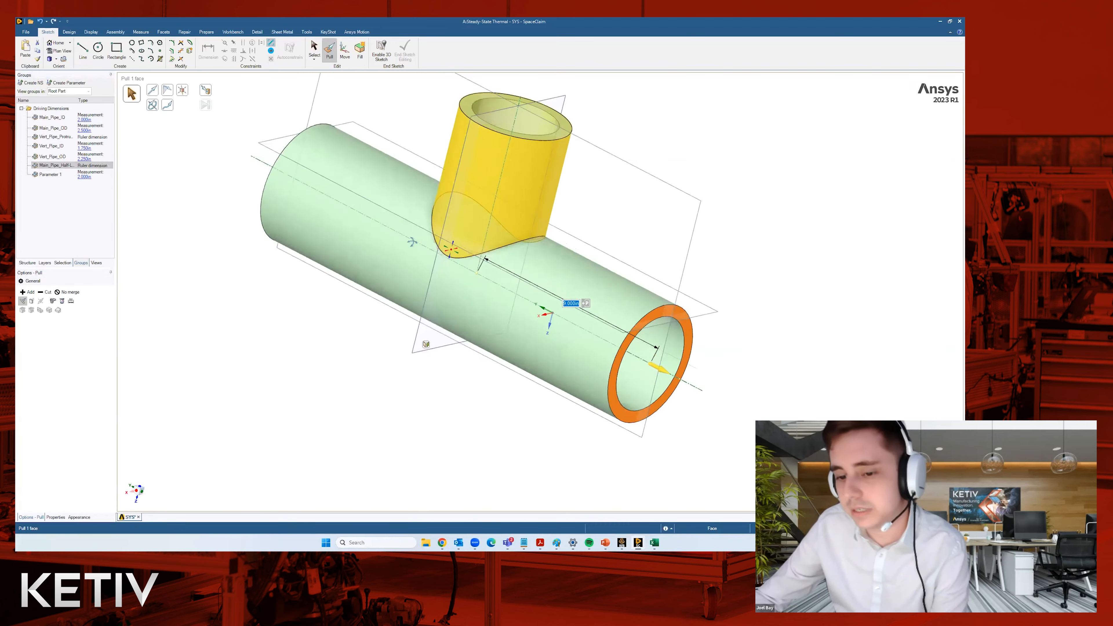
Step: Shorten the main pipe by setting its half-length dimension to 6 in
middle_click_drag(264, 307, 463, 310)
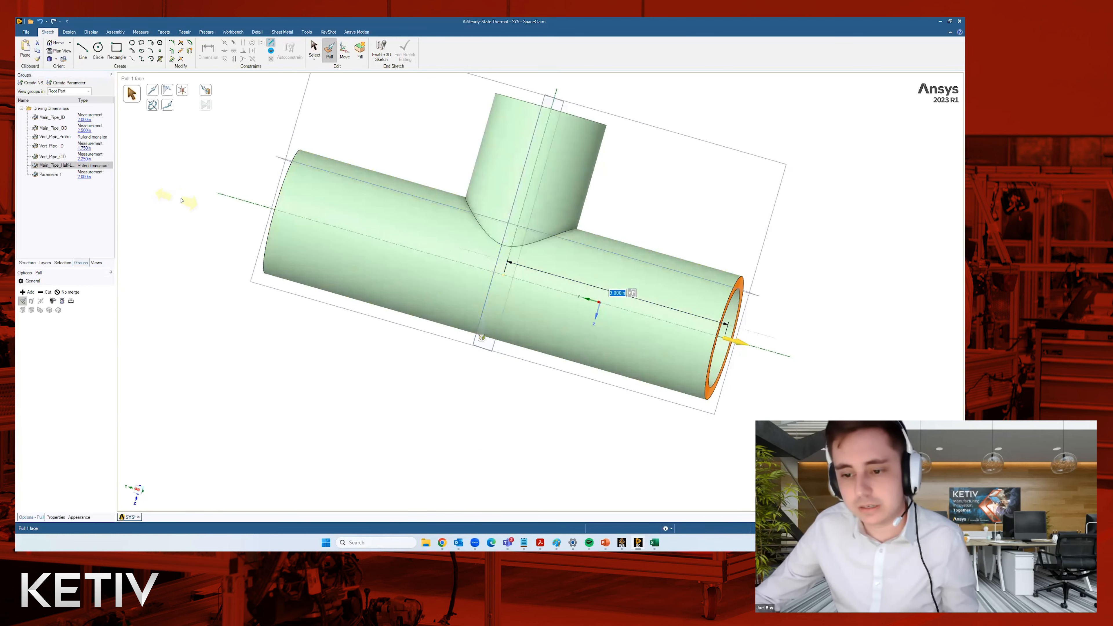
middle_click_drag(205, 201, 177, 189)
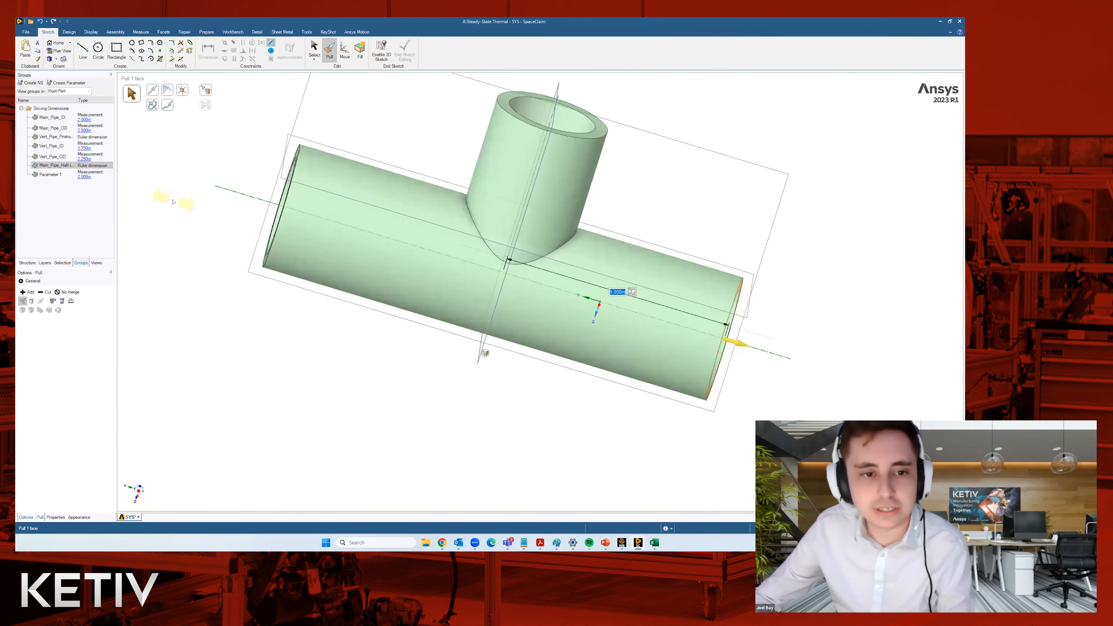
type("6")
key("Return")
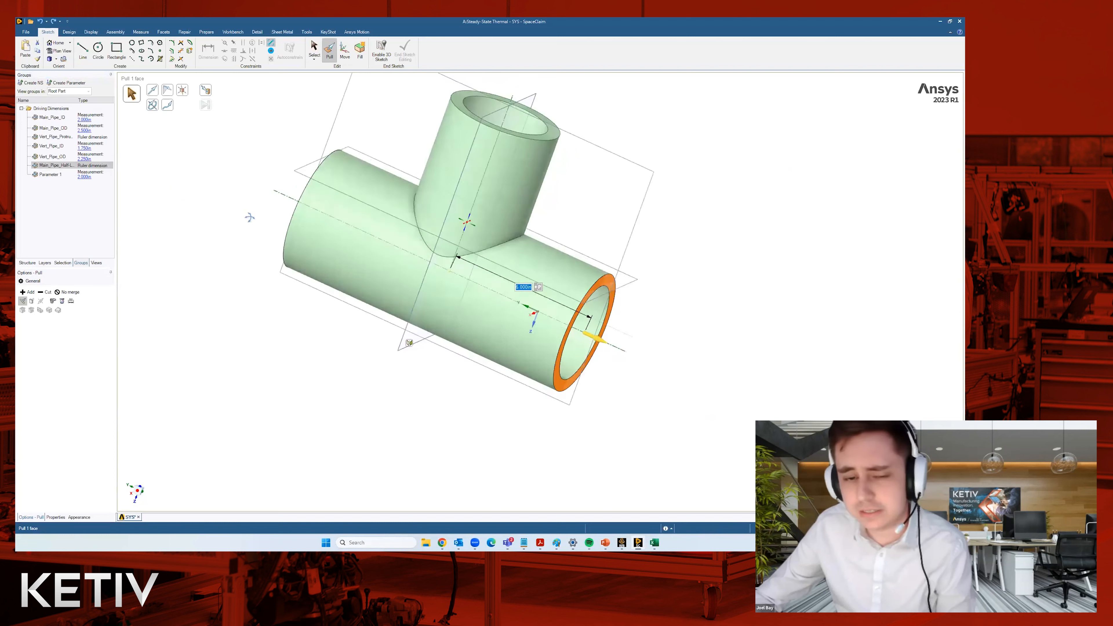
Step: Clear the selection and inspect the pipe tee's faces, moving in on the main pipe's open end
left_click(203, 193)
middle_click_drag(204, 189, 112, 212)
middle_click_drag(309, 242, 290, 191)
left_click(289, 191)
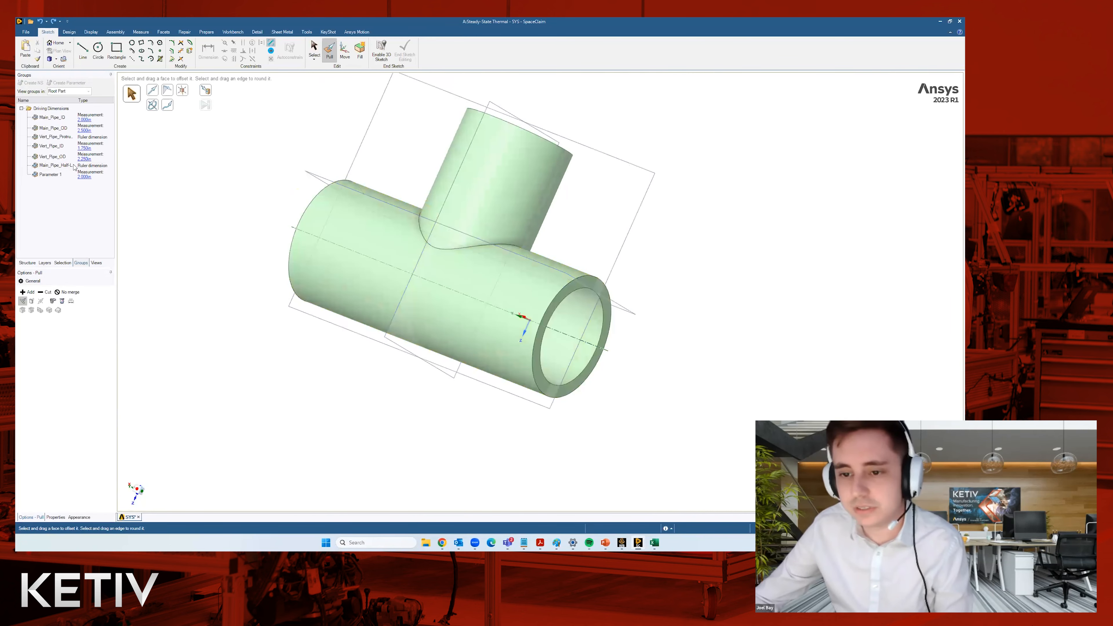
scroll(256, 253, "up", 1)
scroll(475, 252, "down", 1)
left_click(475, 252)
scroll(475, 251, "up", 1)
left_click(525, 236)
middle_click_drag(525, 236, 607, 188)
left_click(562, 206)
middle_click_drag(454, 168, 475, 147)
scroll(553, 191, "down", 2)
scroll(574, 209, "down", 2)
left_click(630, 286)
left_click(677, 255)
middle_click_drag(677, 255, 666, 234)
scroll(654, 231, "up", 3)
Step: Pull the main pipe's annular end face outward freehand to lengthen the pipe, leaving nothing selected
left_click(642, 235)
left_click_drag(644, 238, 697, 282)
left_click(697, 285)
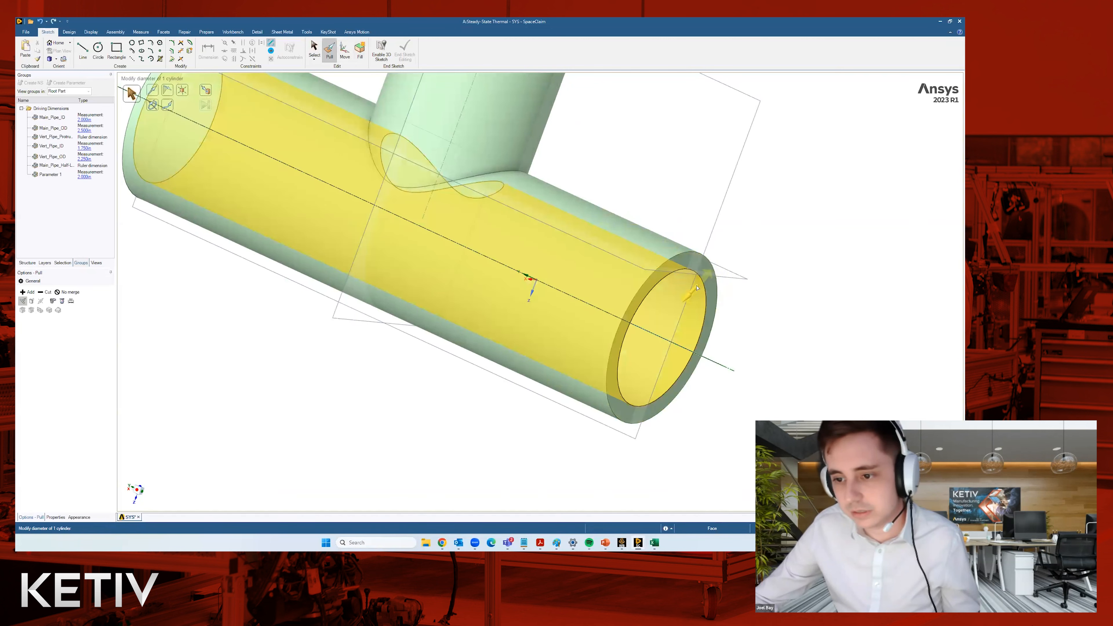
left_click(677, 254)
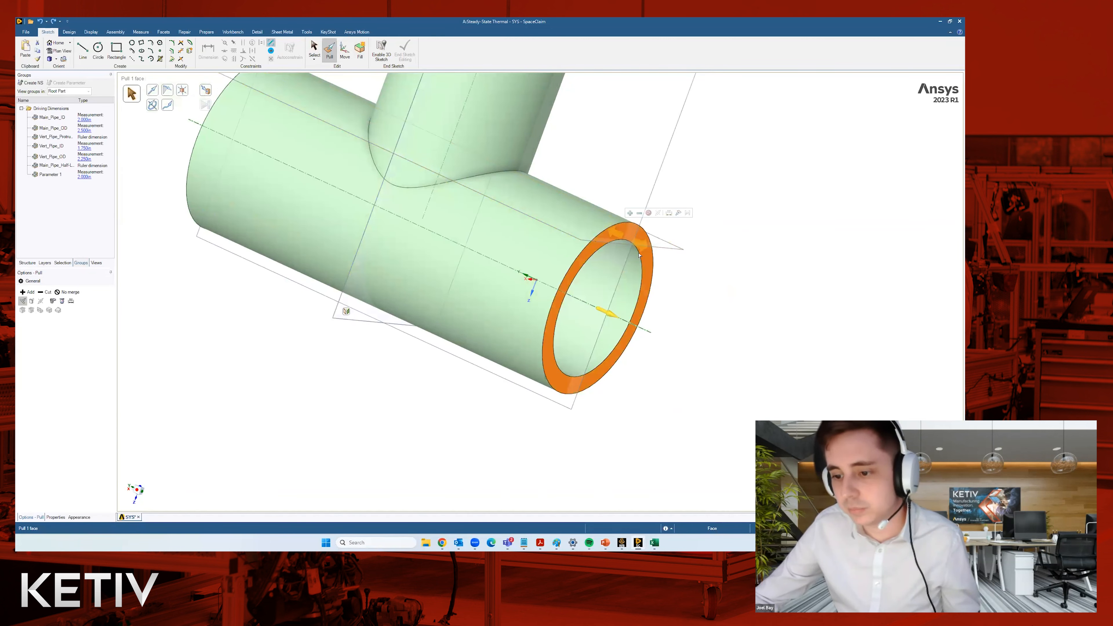
left_click_drag(676, 254, 682, 257)
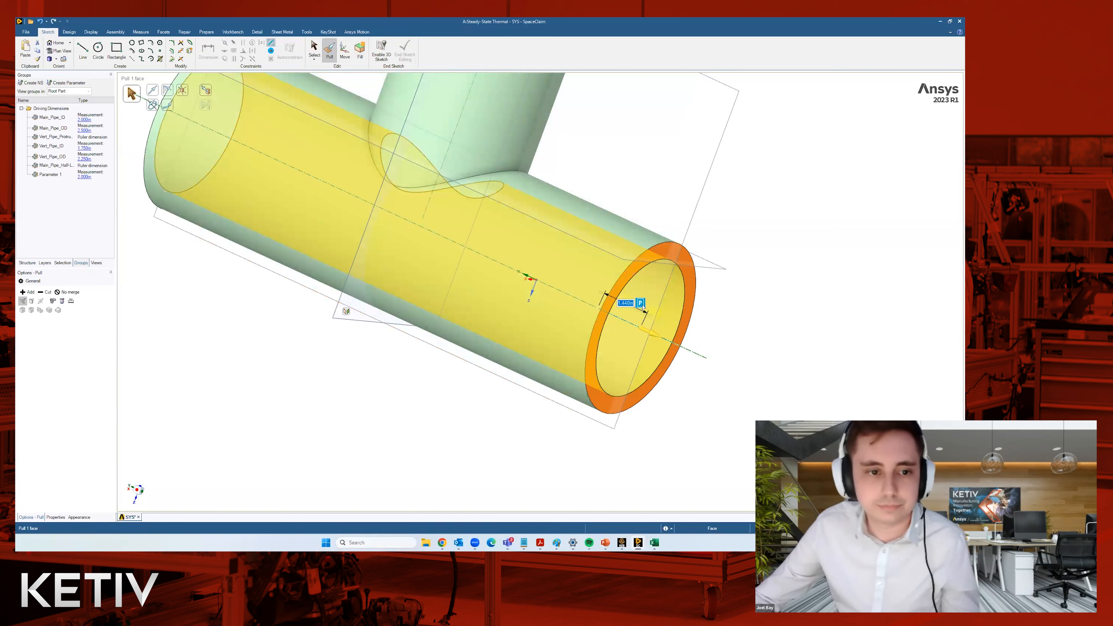
left_click(784, 326)
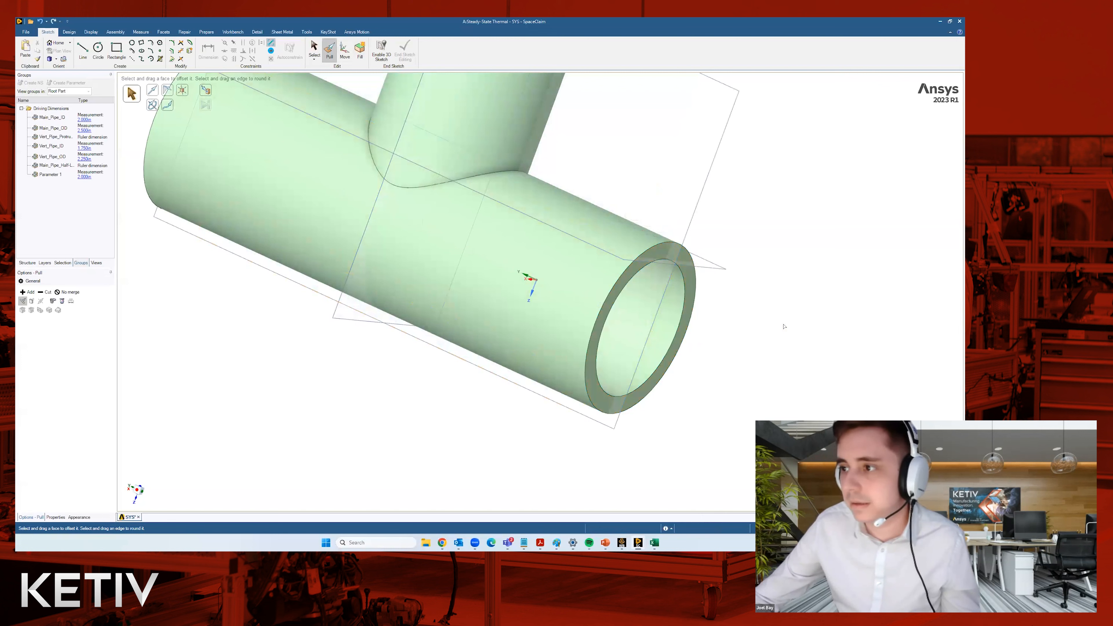
Step: Undo the freehand pull of the main pipe's end face
key("ctrl+z")
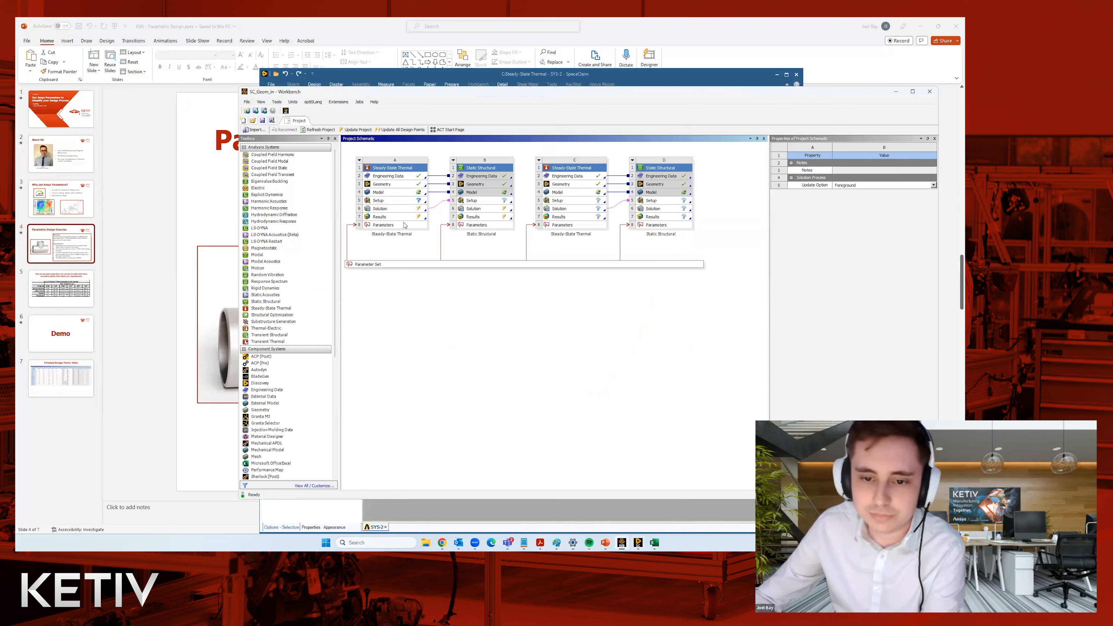
Step: Switch to Workbench and open the first Steady-State Thermal system's Model in Mechanical, re-reading the upstream data
left_click(399, 192)
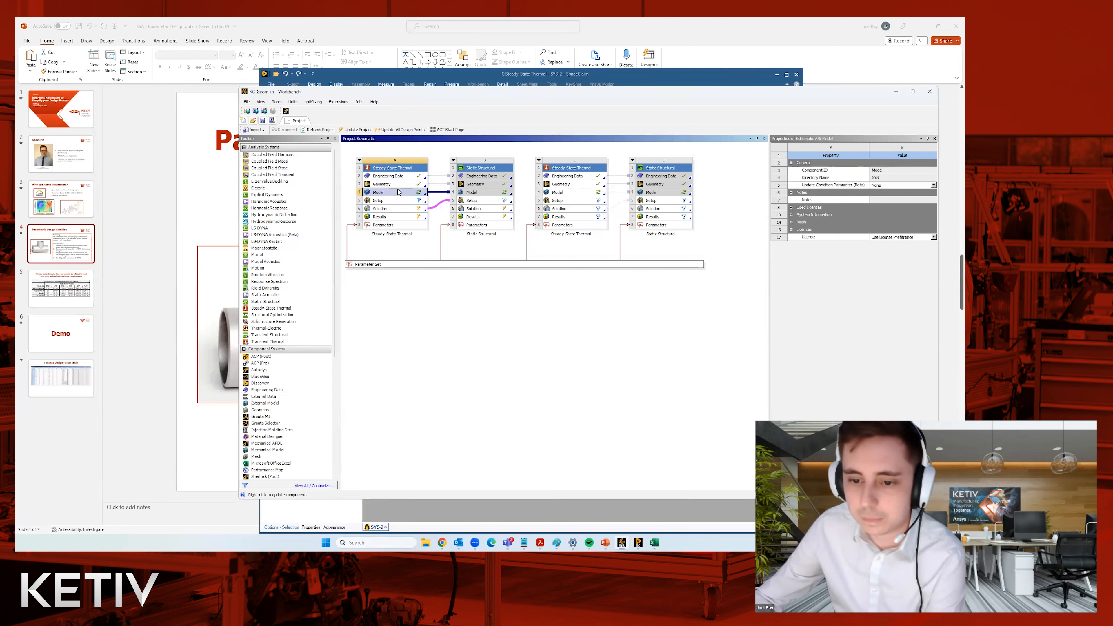
double_click(385, 193)
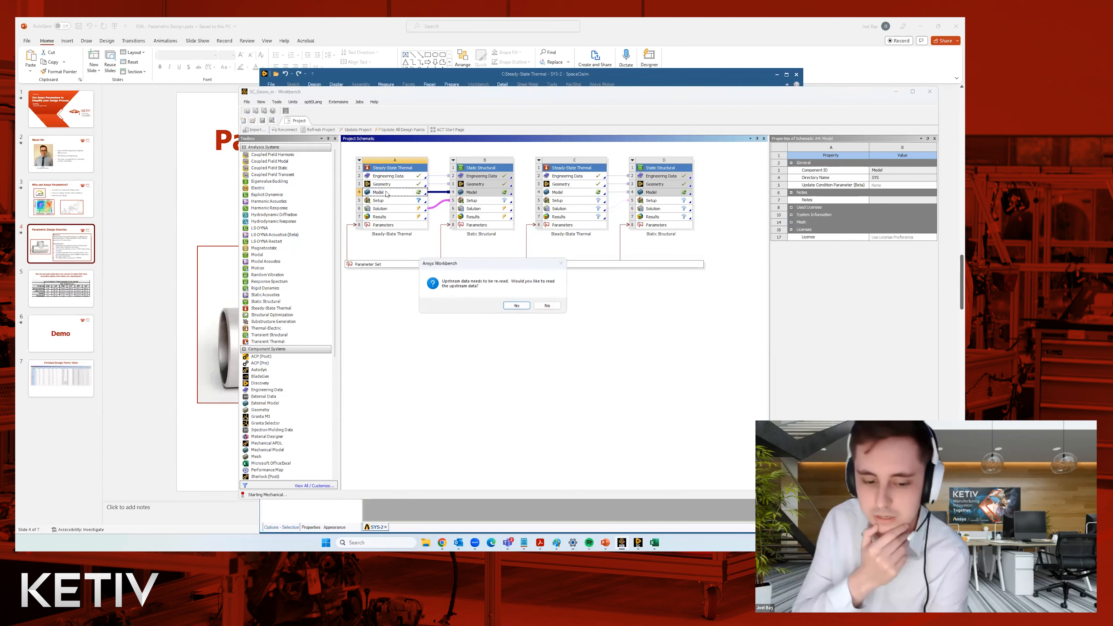
left_click(517, 306)
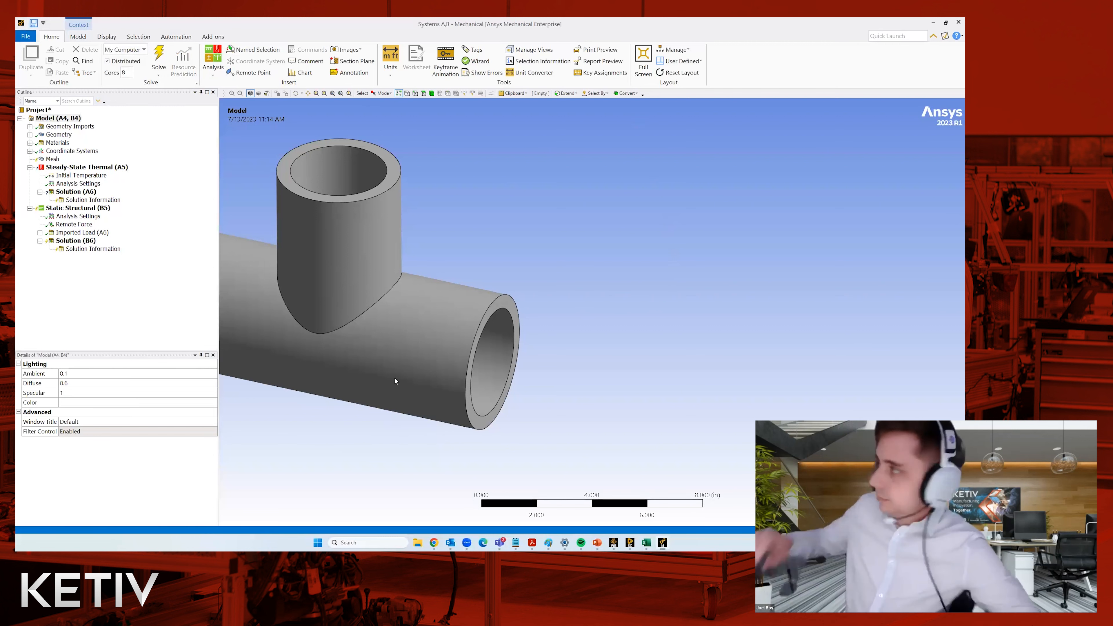
middle_click_drag(395, 379, 398, 383)
scroll(360, 408, "down", 1)
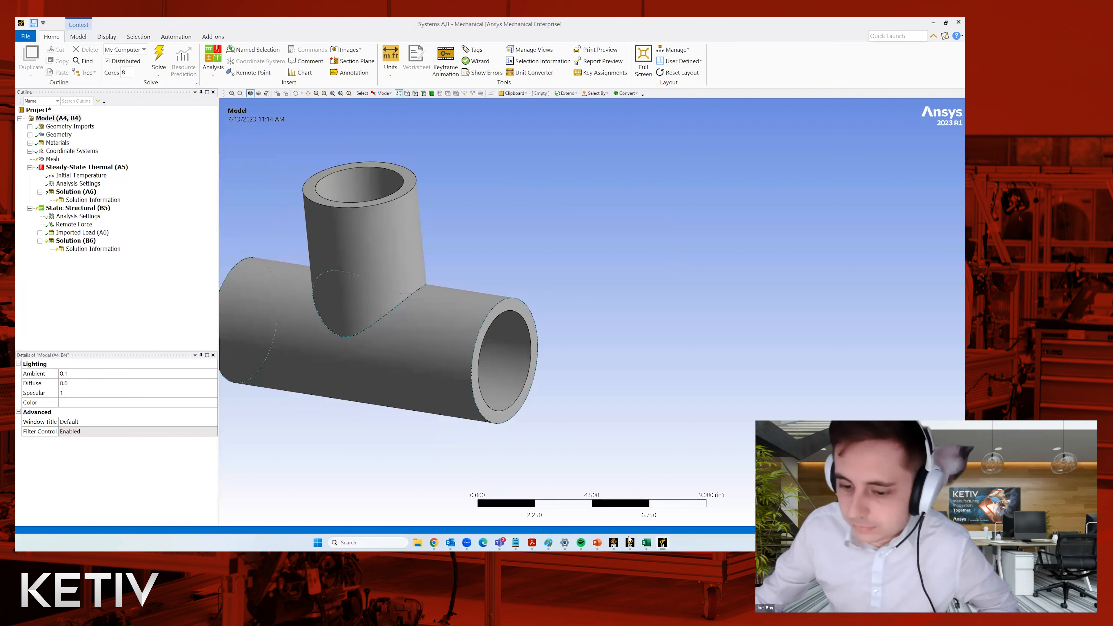
left_click(471, 541)
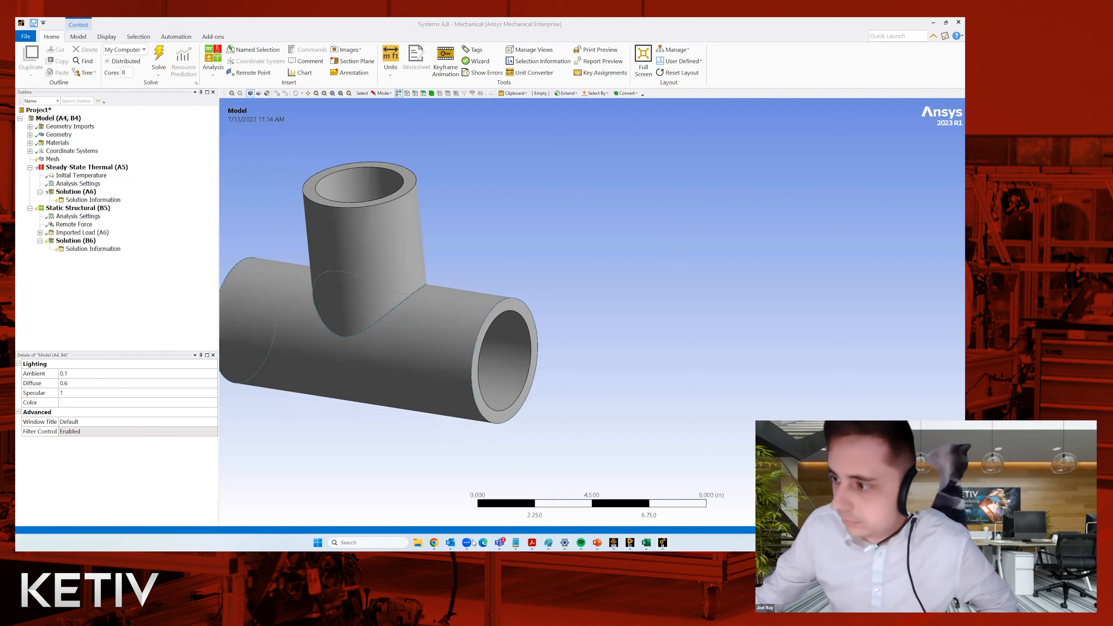
right_click(467, 542)
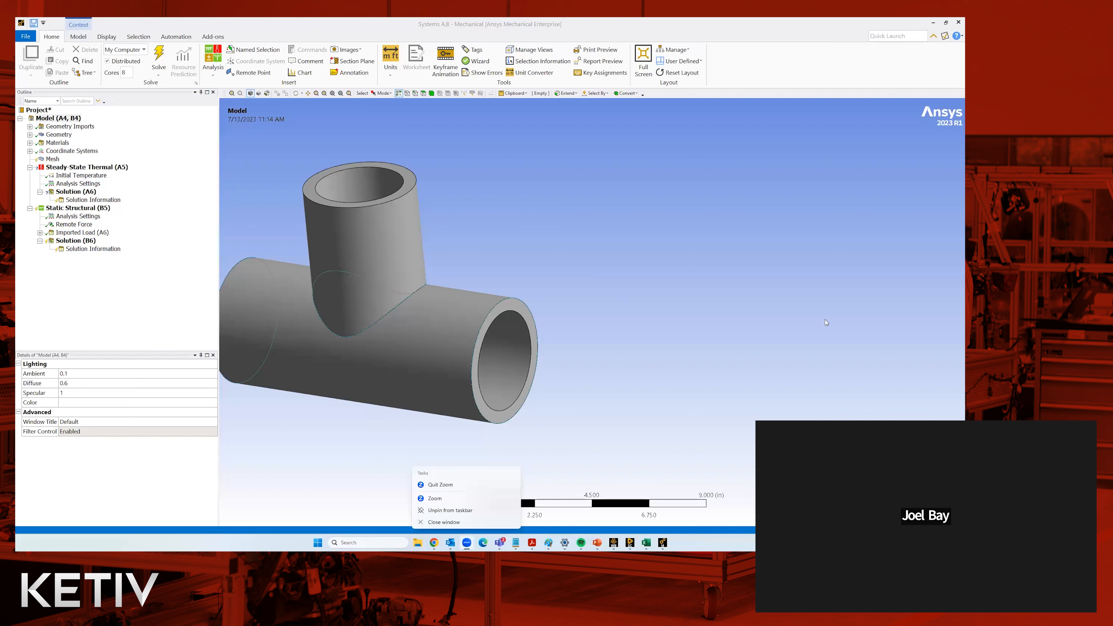
left_click(457, 498)
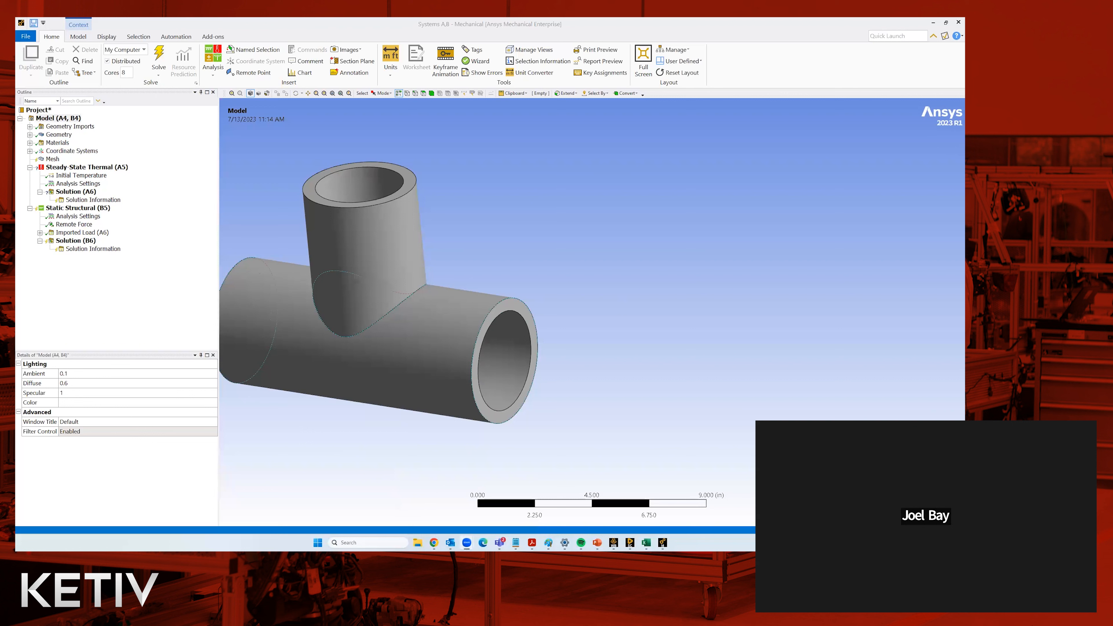
mouse_move(467, 543)
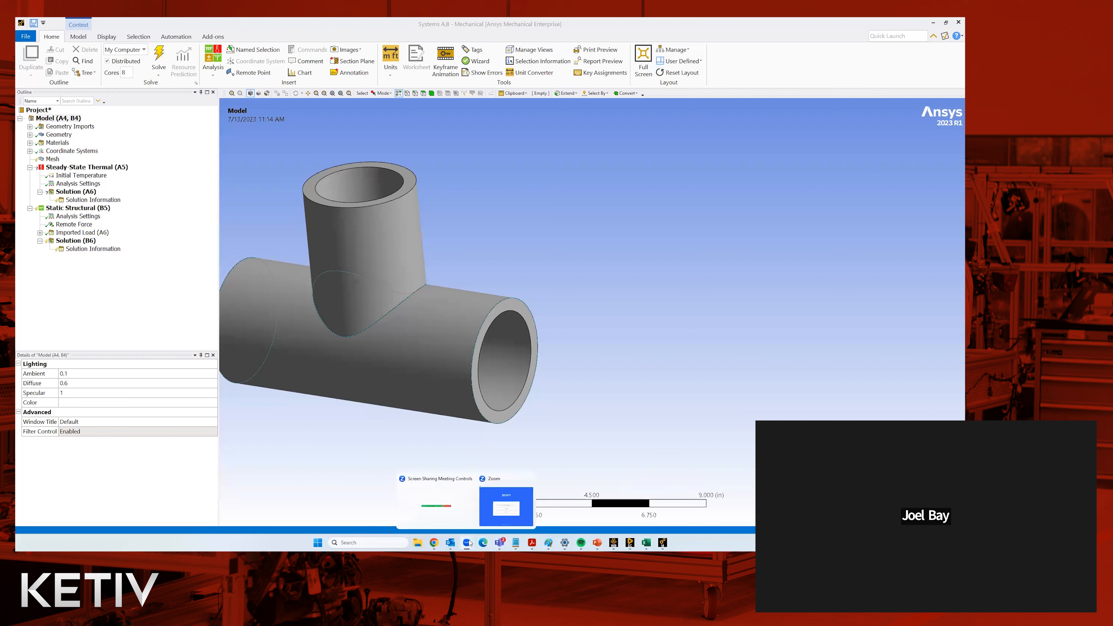
left_click(459, 503)
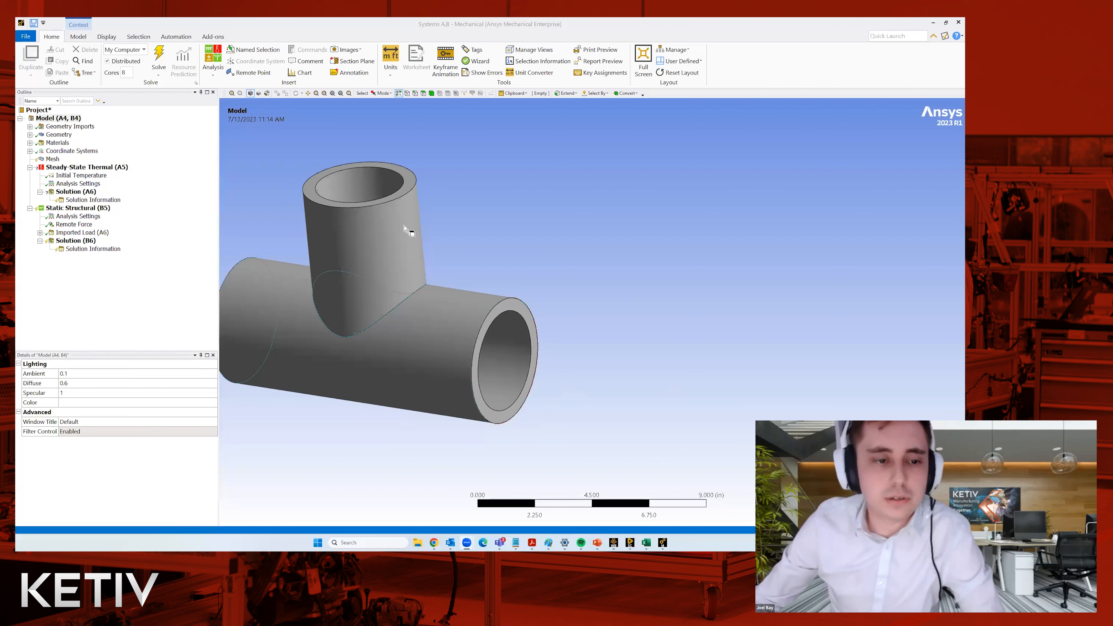
Step: Examine the imported pipe tee's Geometry and Materials branches, including the Structural Steel properties, and return to the geometry view
scroll(404, 227, "down", 1)
middle_click_drag(373, 304, 537, 304, "ctrl")
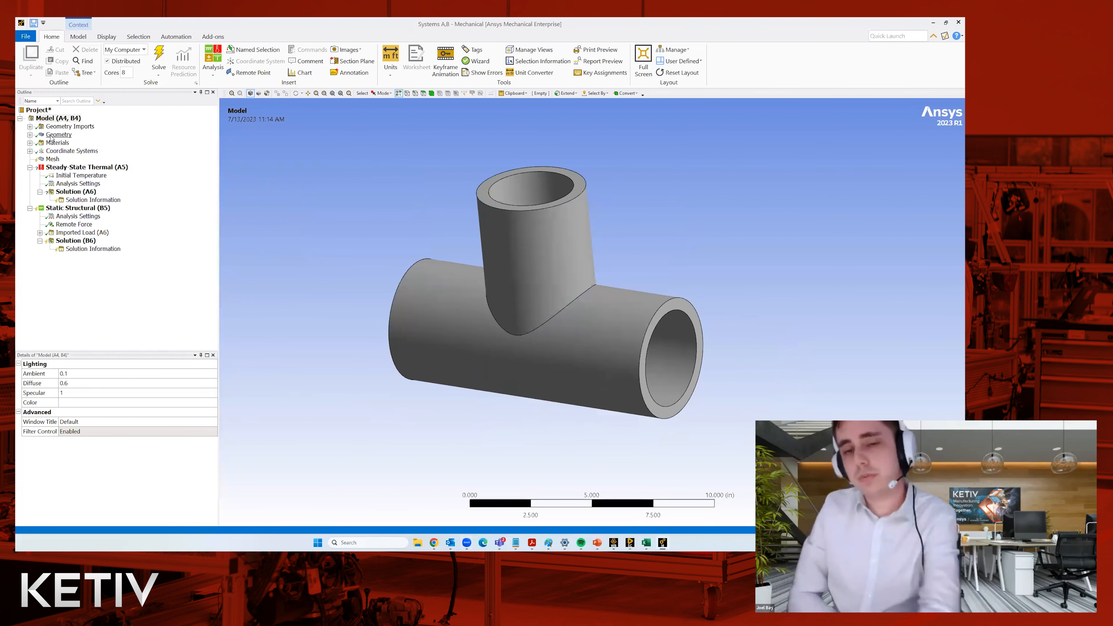
left_click(30, 135)
middle_click_drag(364, 204, 393, 218)
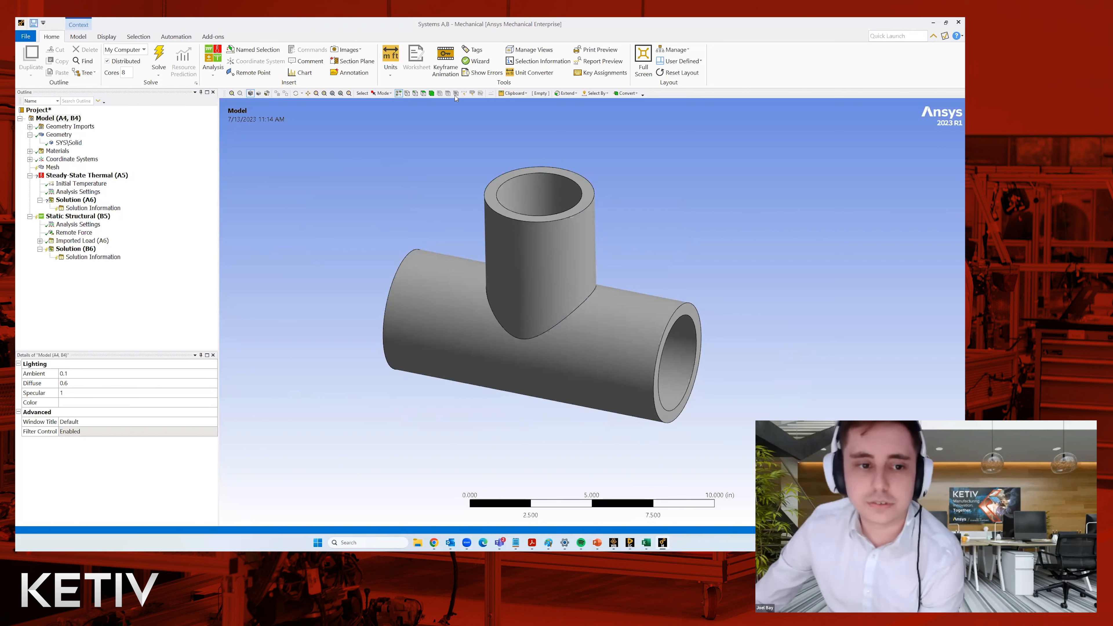
middle_click_drag(439, 184, 456, 184)
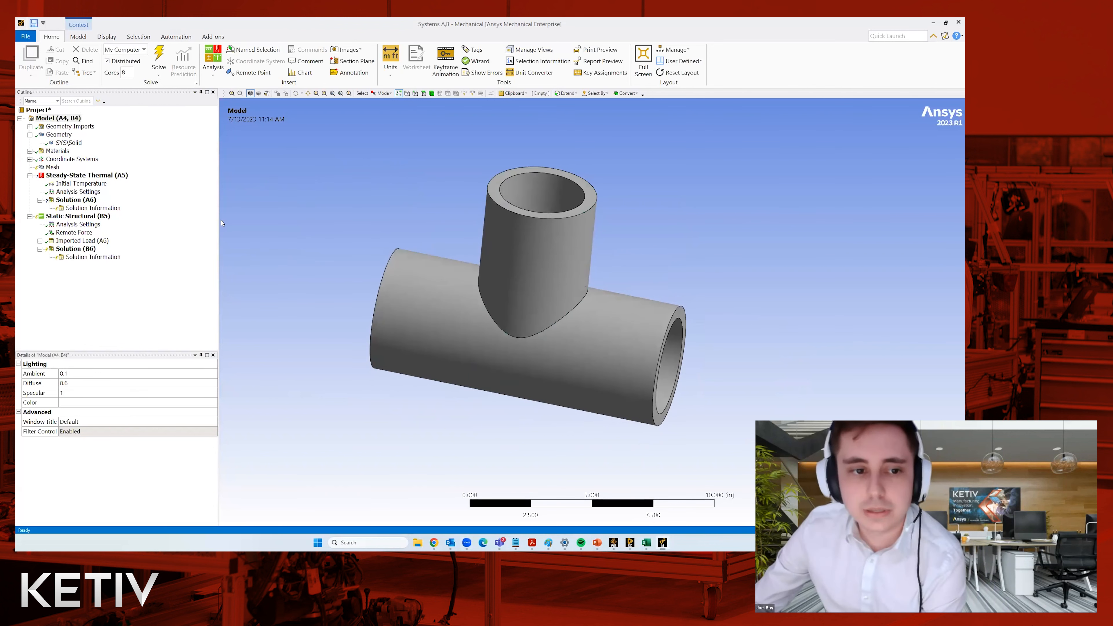
left_click(30, 151)
middle_click_drag(422, 316, 438, 315)
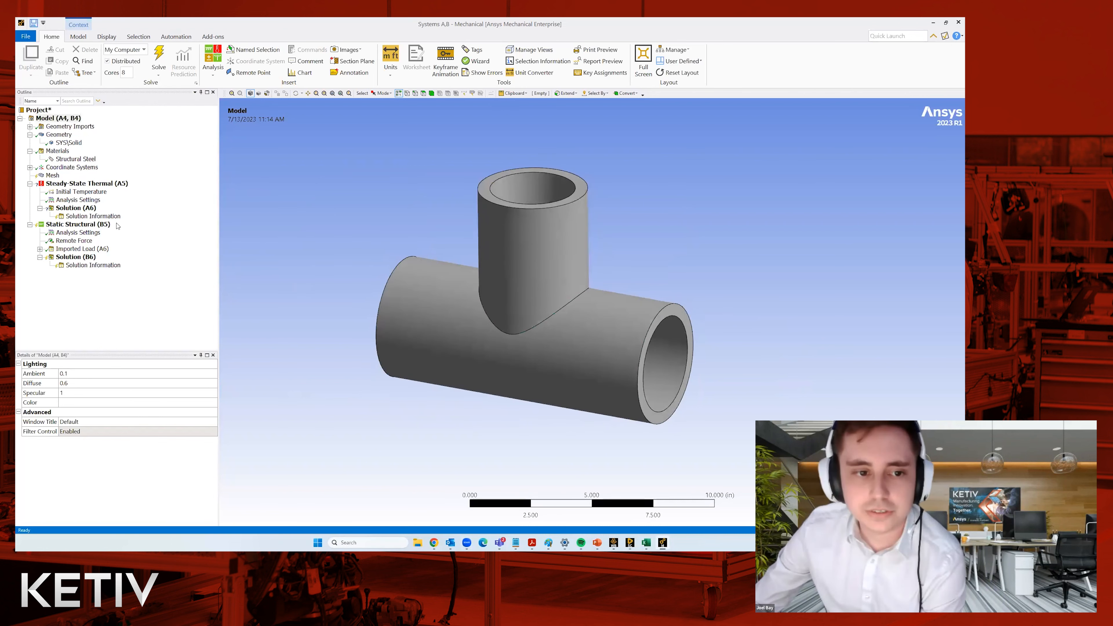
double_click(75, 160)
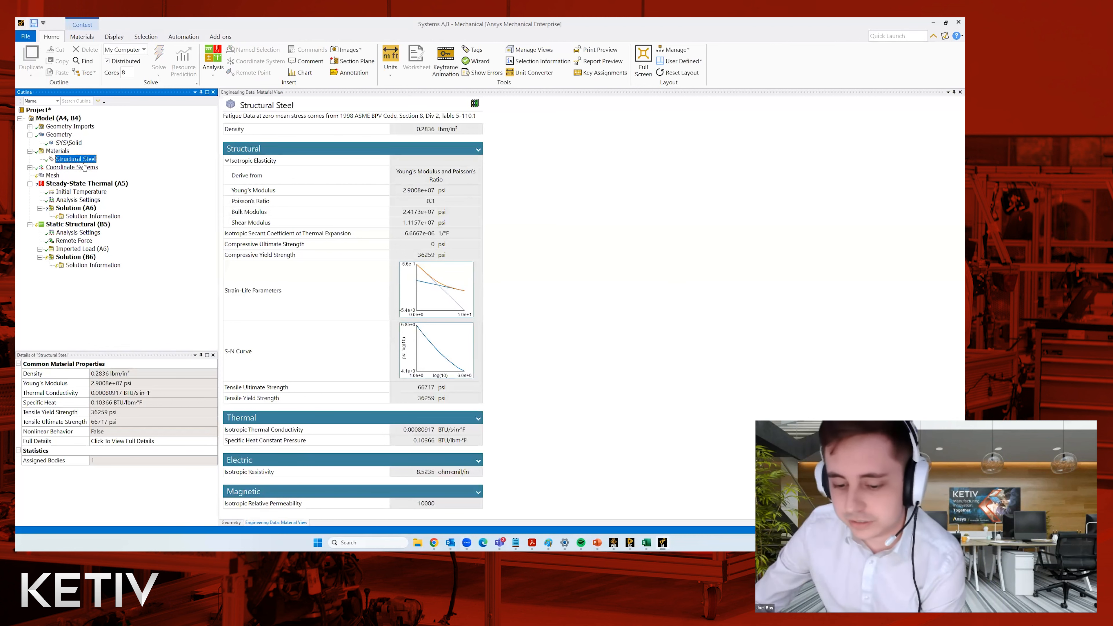
left_click(58, 134)
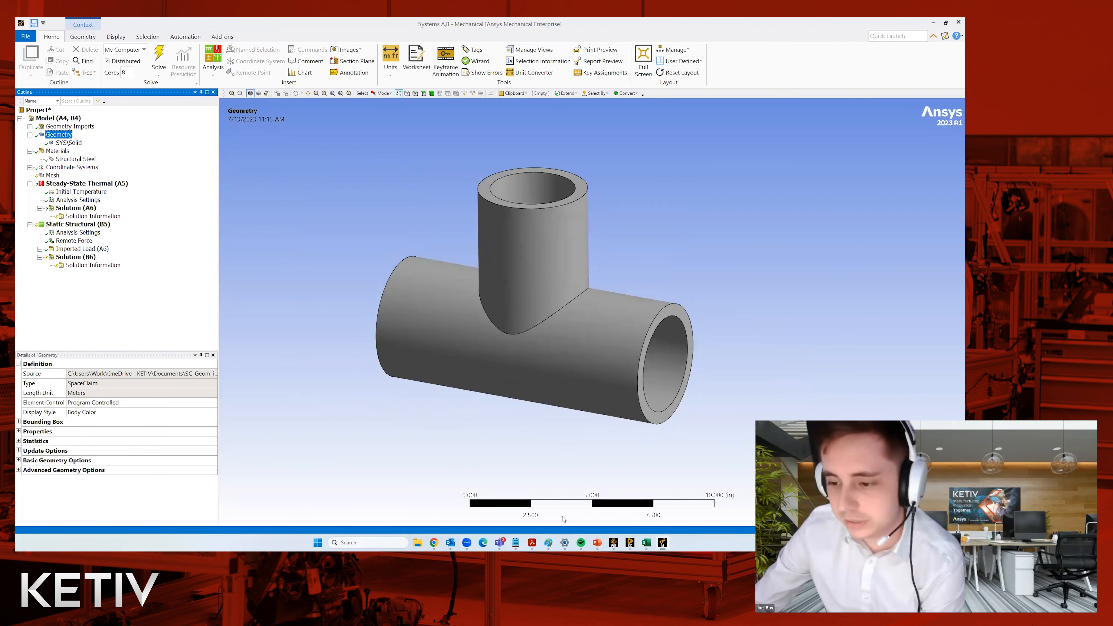
Step: Check the exercise slide's material considerations in PowerPoint, and open the first thermal system's Engineering Data in Workbench with Structural Steel selected
left_click(596, 543)
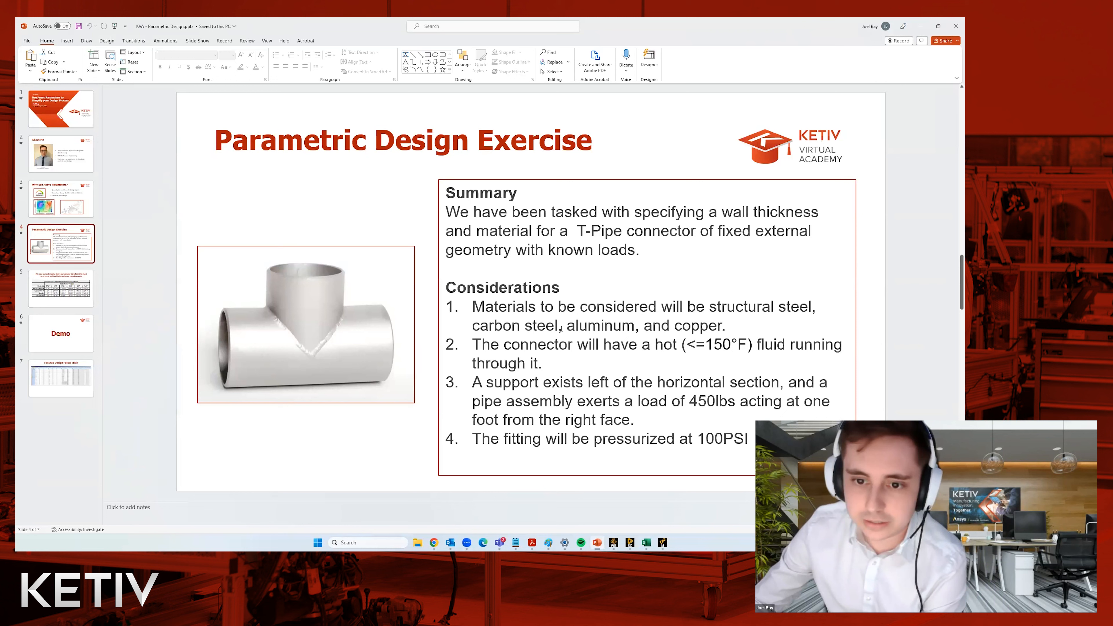
left_click(613, 543)
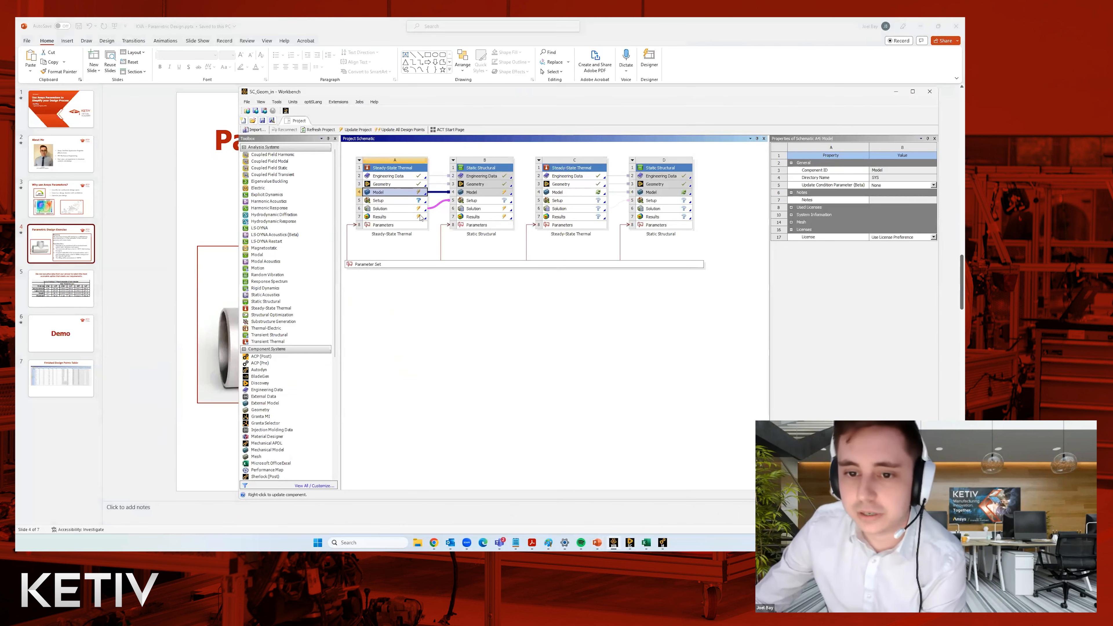
left_click(398, 177)
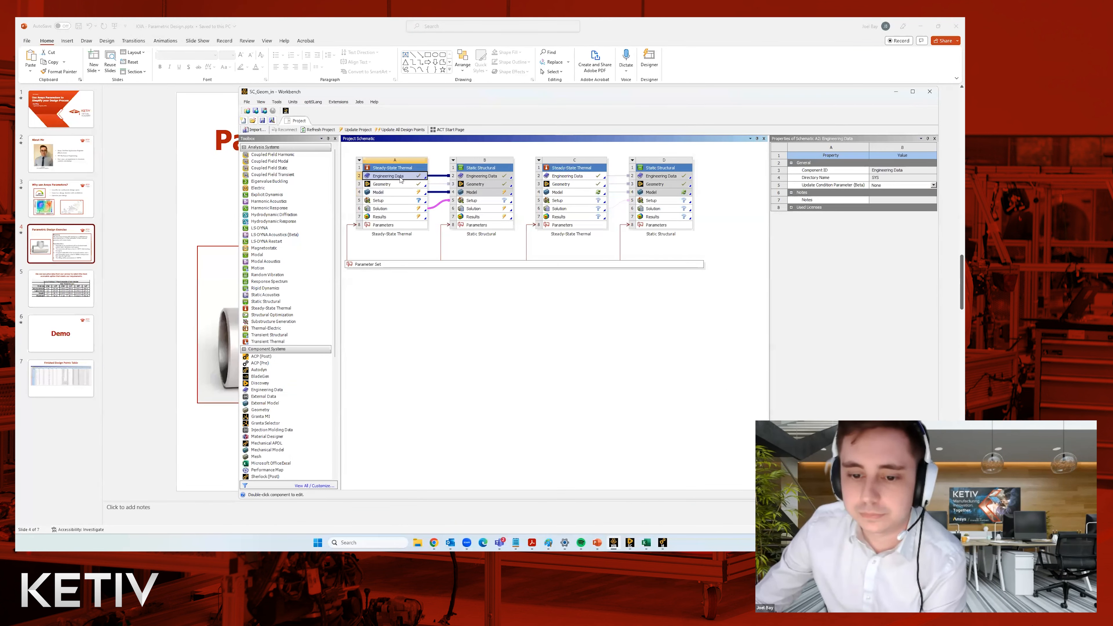
double_click(410, 177)
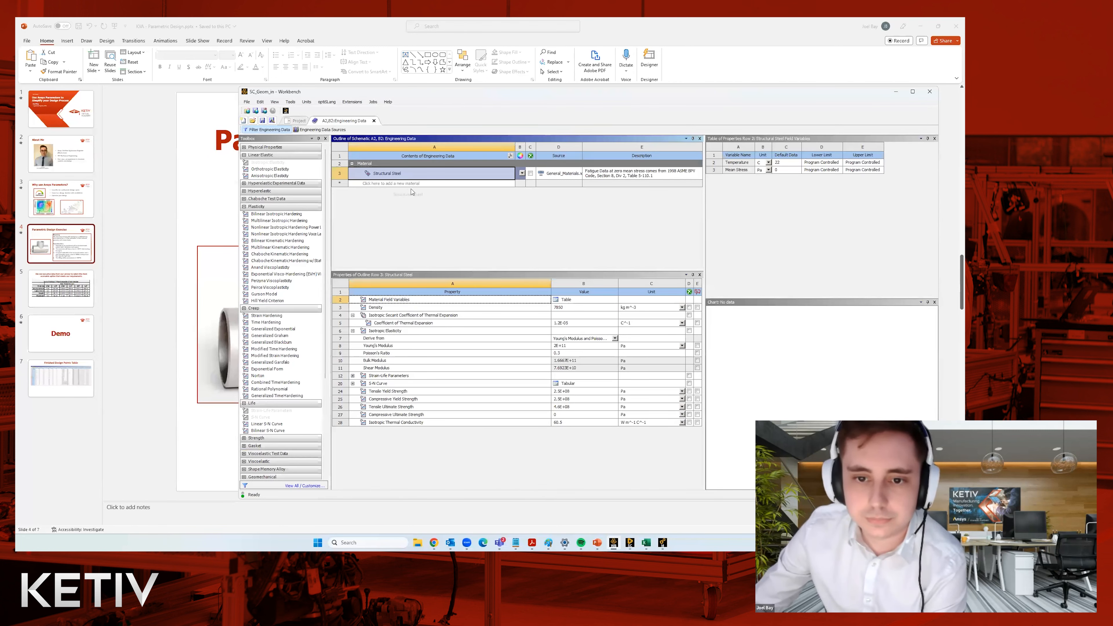
left_click(426, 183)
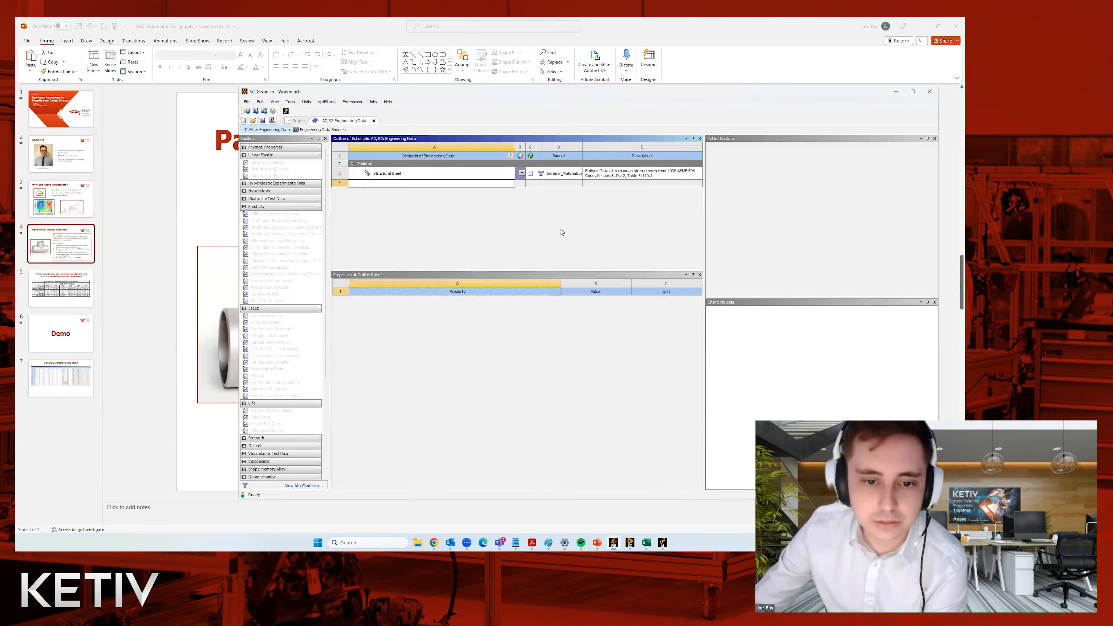
left_click(405, 173)
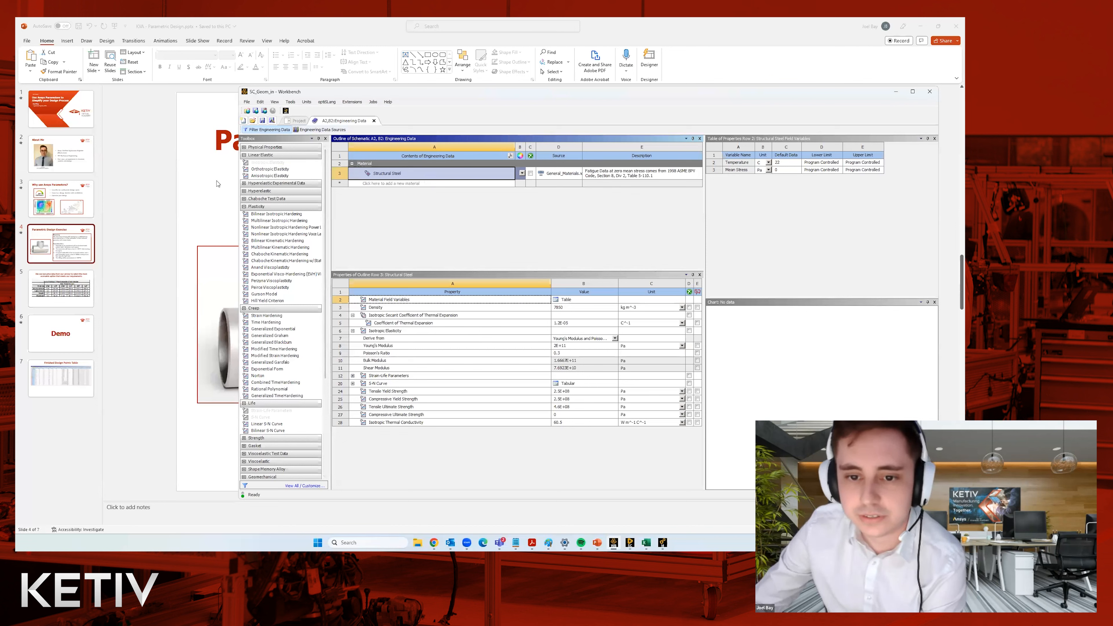
Step: Show the engineering data sources, enlarge their list and select the General Materials library
left_click(321, 130)
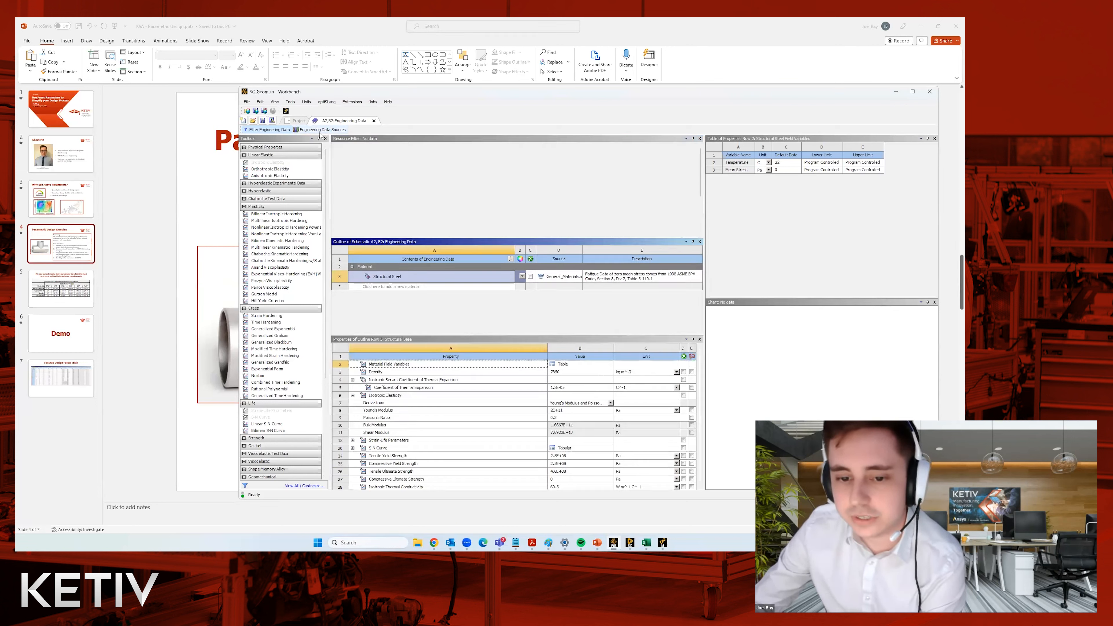
left_click_drag(421, 238, 456, 294)
scroll(424, 264, "down", 1)
scroll(425, 264, "up", 1)
left_click(385, 198)
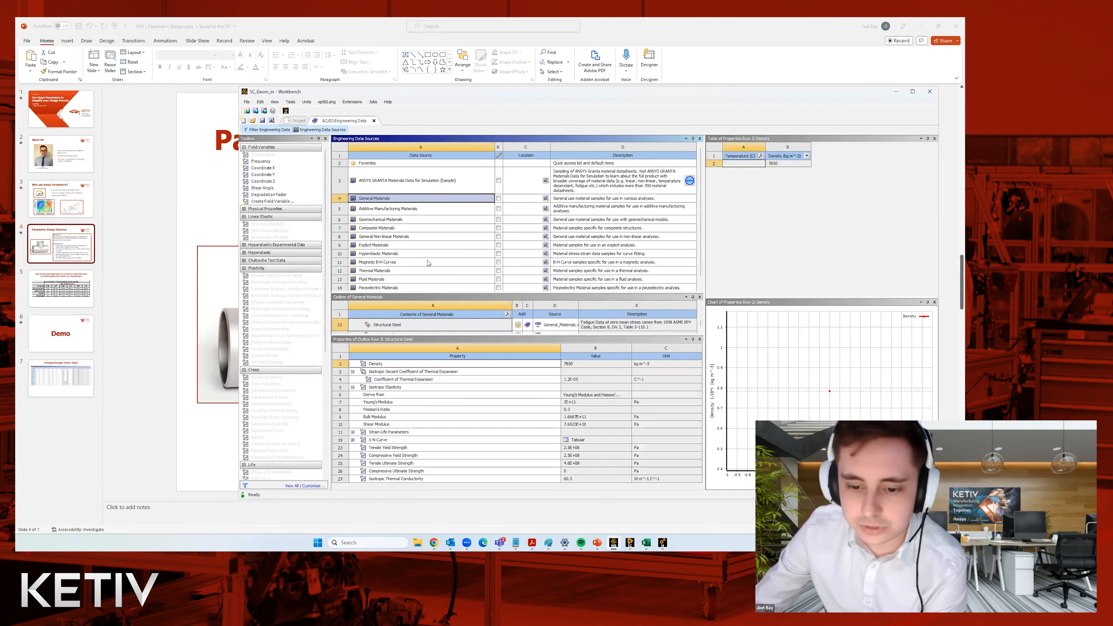
Step: Enlarge the General Materials contents list and look through its available materials
scroll(417, 250, "down", 1)
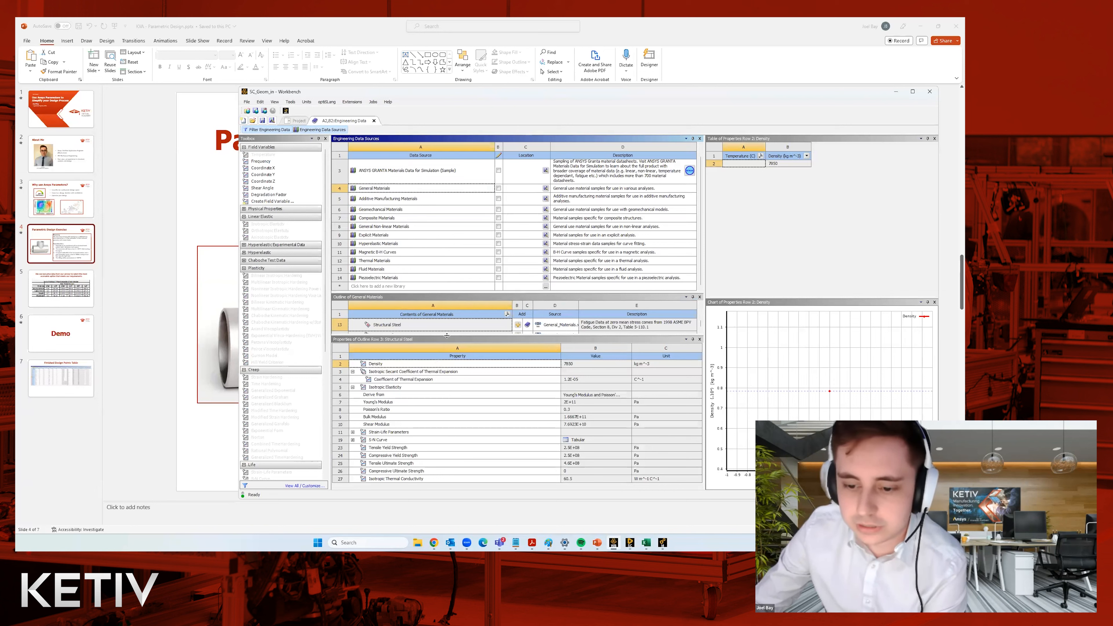
left_click_drag(445, 338, 445, 415)
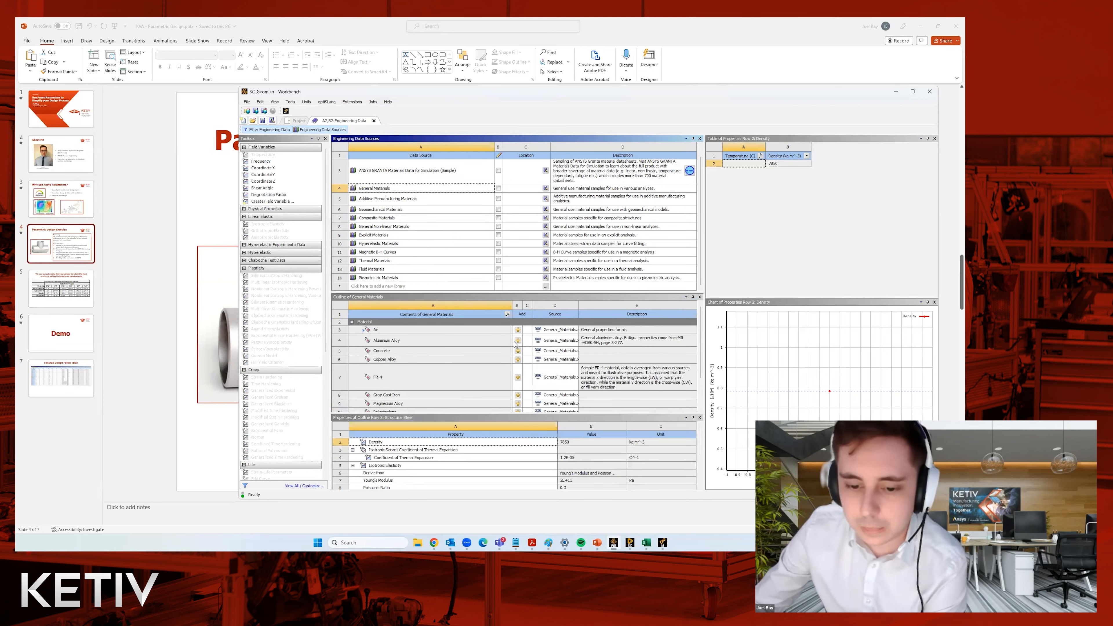
scroll(511, 364, "down", 3)
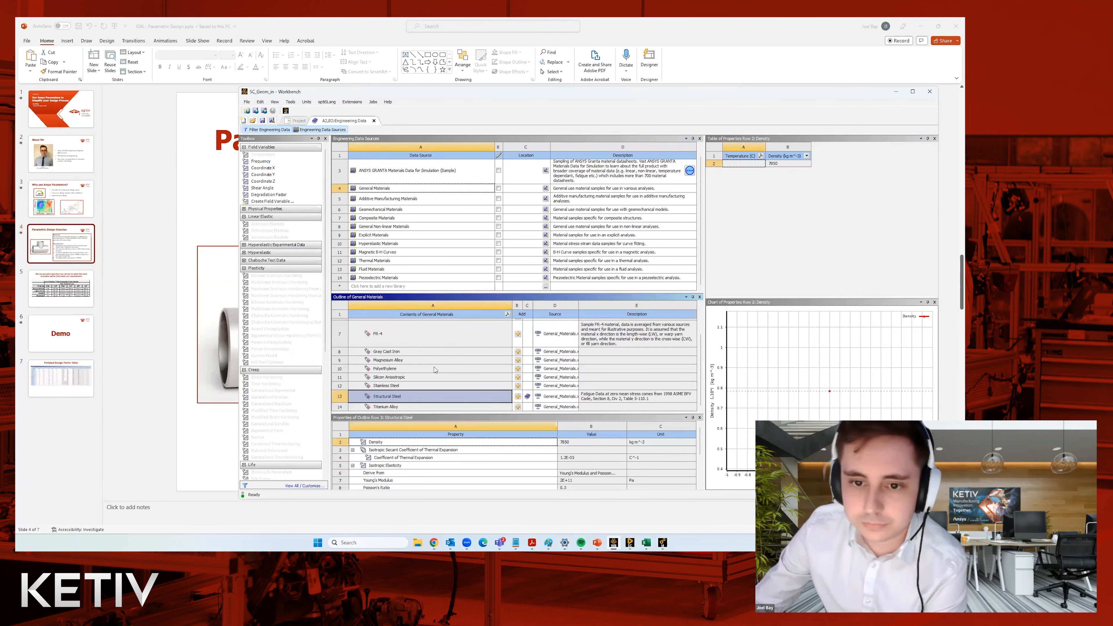
scroll(441, 354, "up", 3)
Step: Add Aluminum Alloy and Copper Alloy from General Materials, and look through the ANSYS GRANTA Materials Data for Simulation (Sample) library
left_click(517, 359)
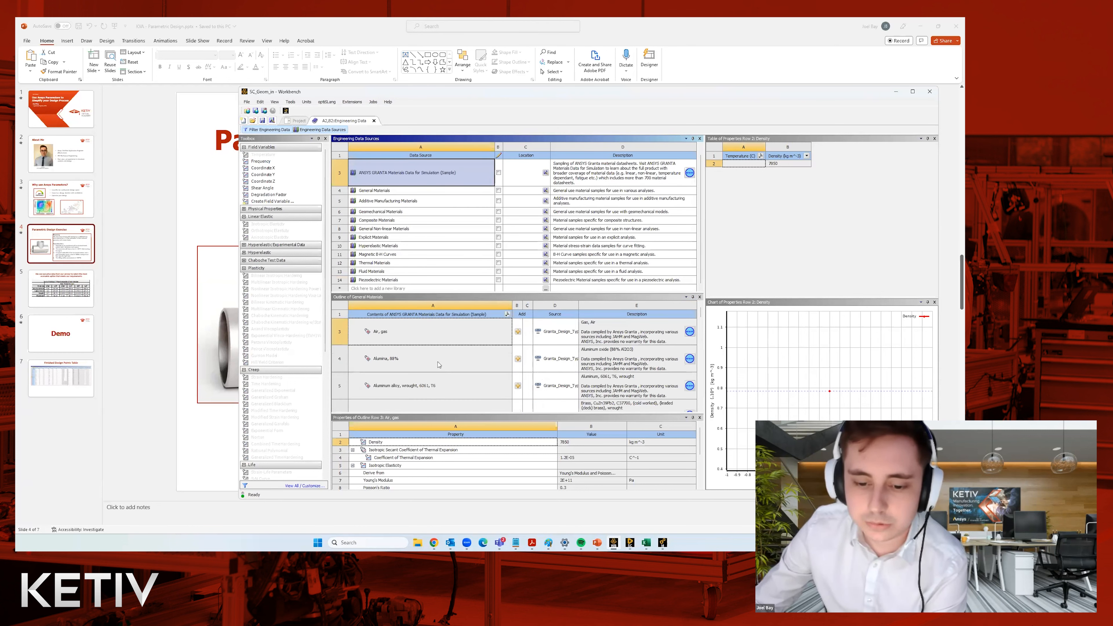
scroll(452, 367, "down", 3)
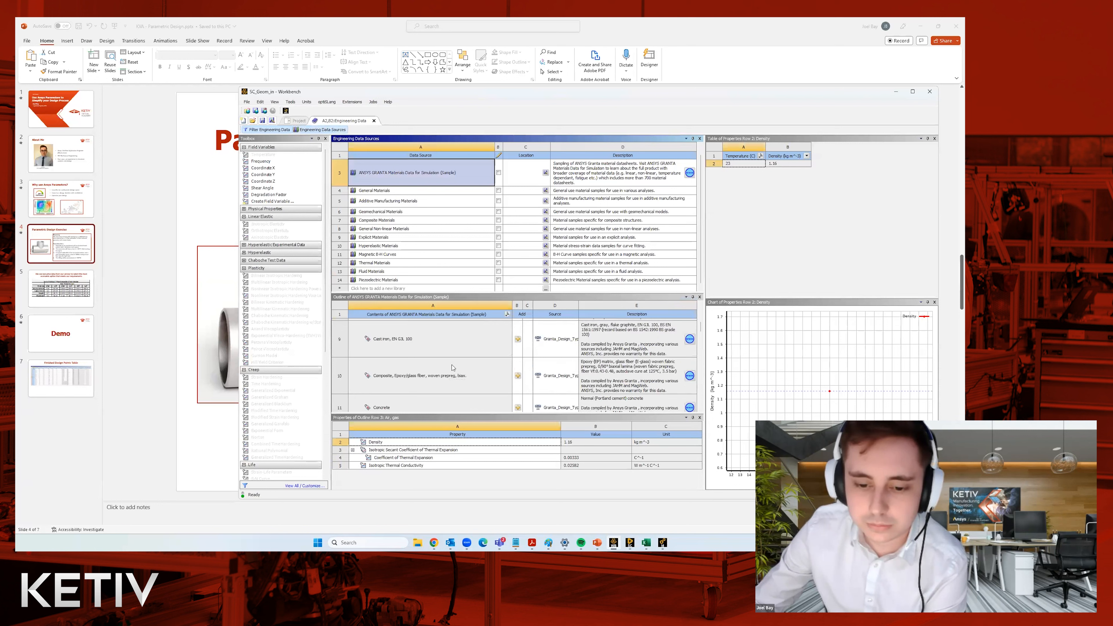
scroll(453, 368, "down", 3)
scroll(454, 370, "down", 3)
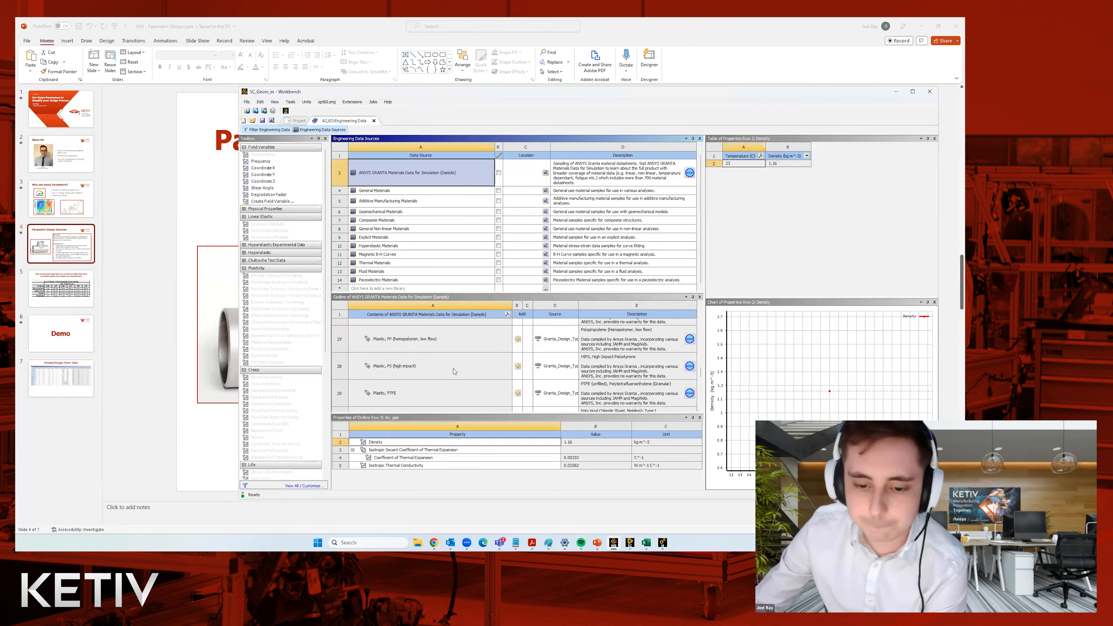
scroll(454, 371, "up", 5)
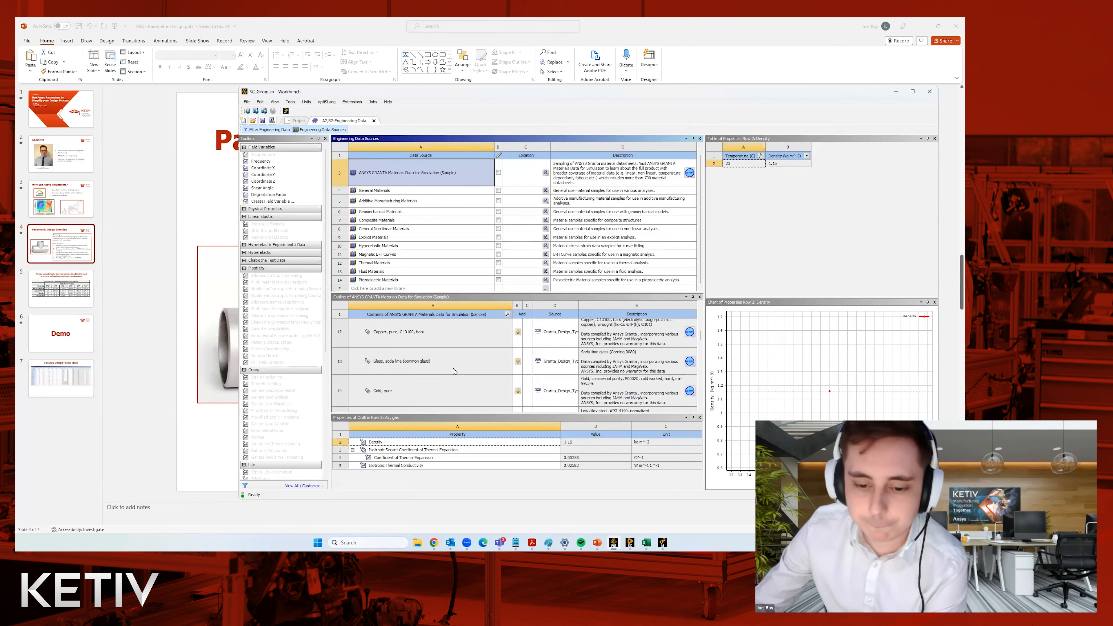
scroll(455, 371, "up", 5)
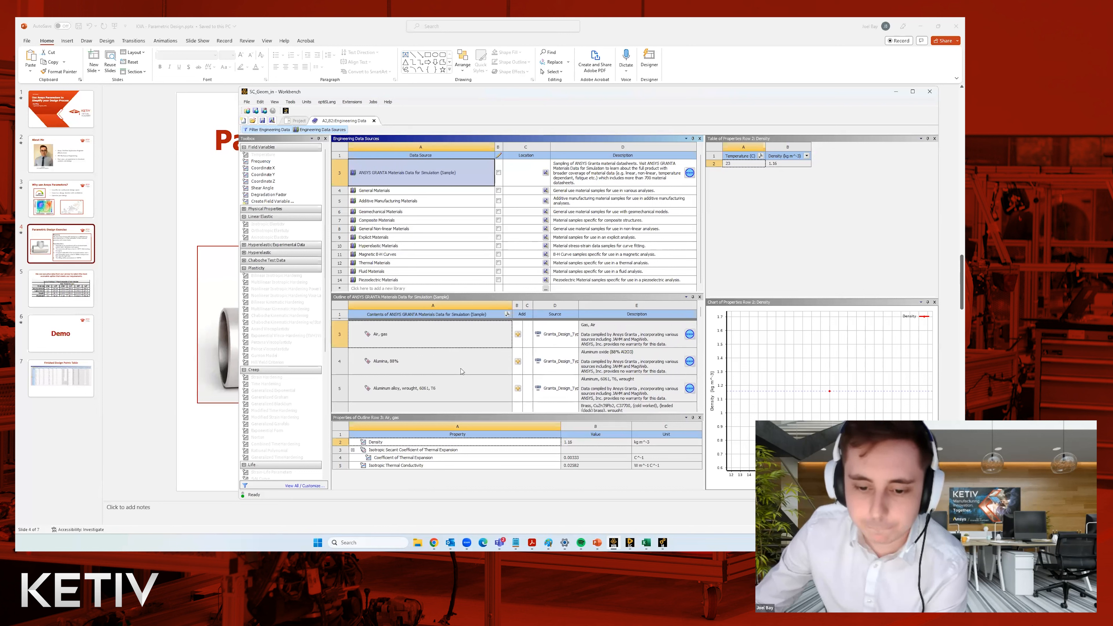
scroll(461, 372, "down", 5)
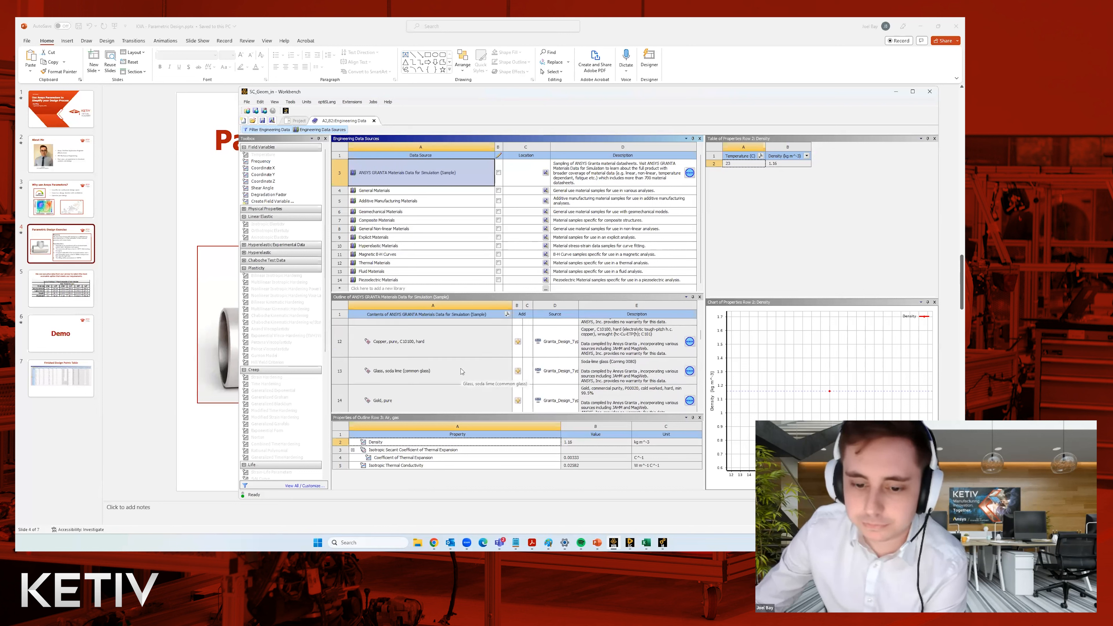
scroll(461, 371, "up", 2)
Step: Maximize the Workbench window, add Carbon steel, 1020, annealed from the ANSYS GRANTA sample library, and hide the engineering data sources
left_click(402, 193)
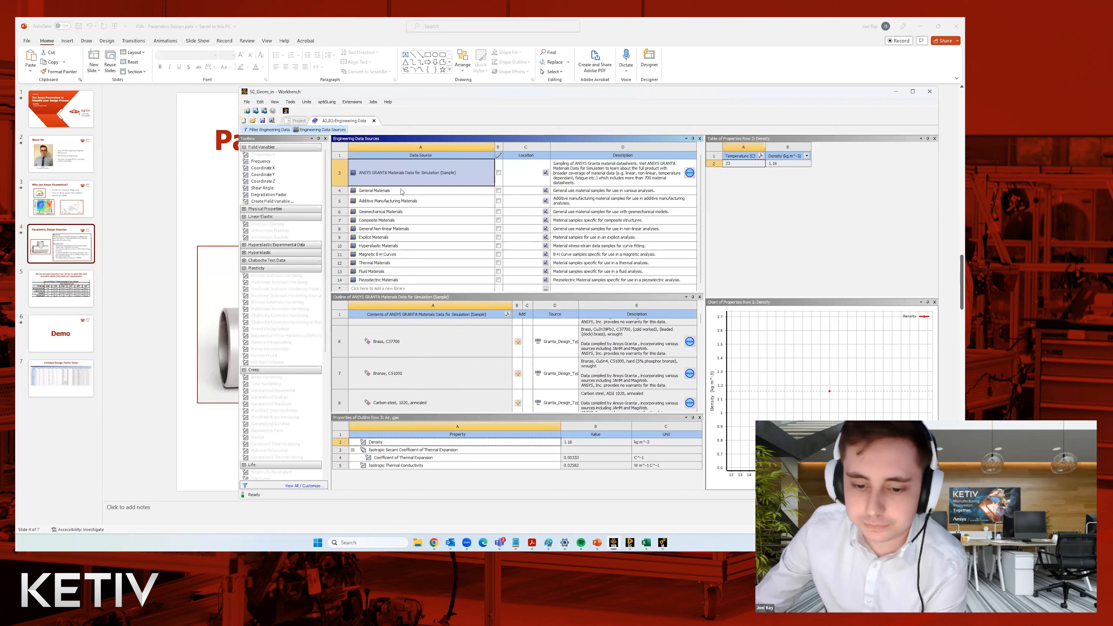
left_click(405, 179)
scroll(457, 379, "down", 3)
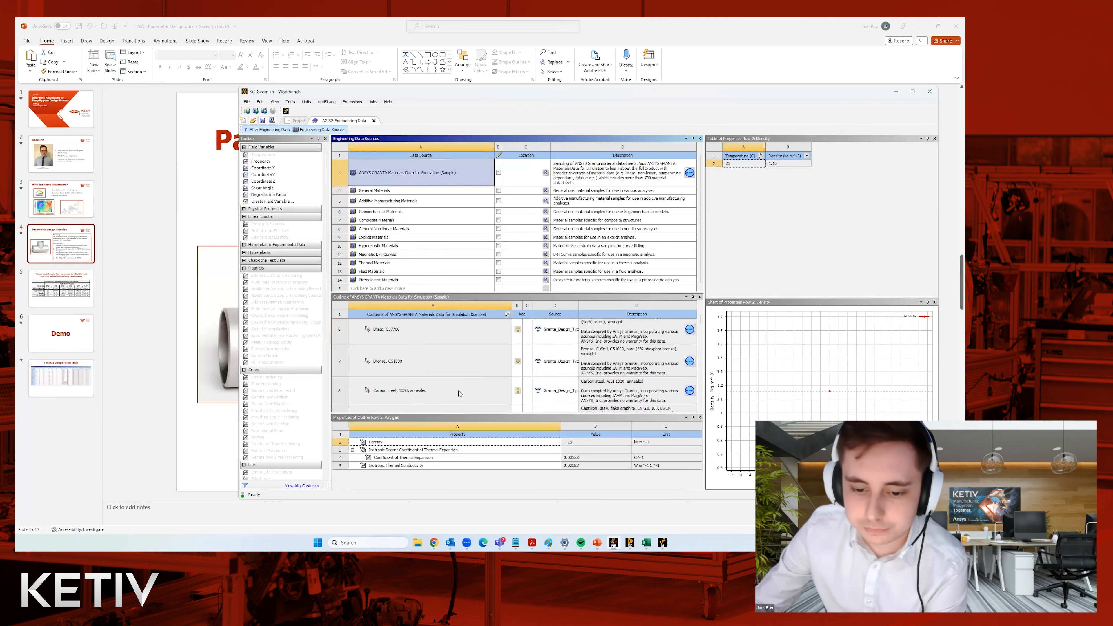
scroll(457, 377, "up", 3)
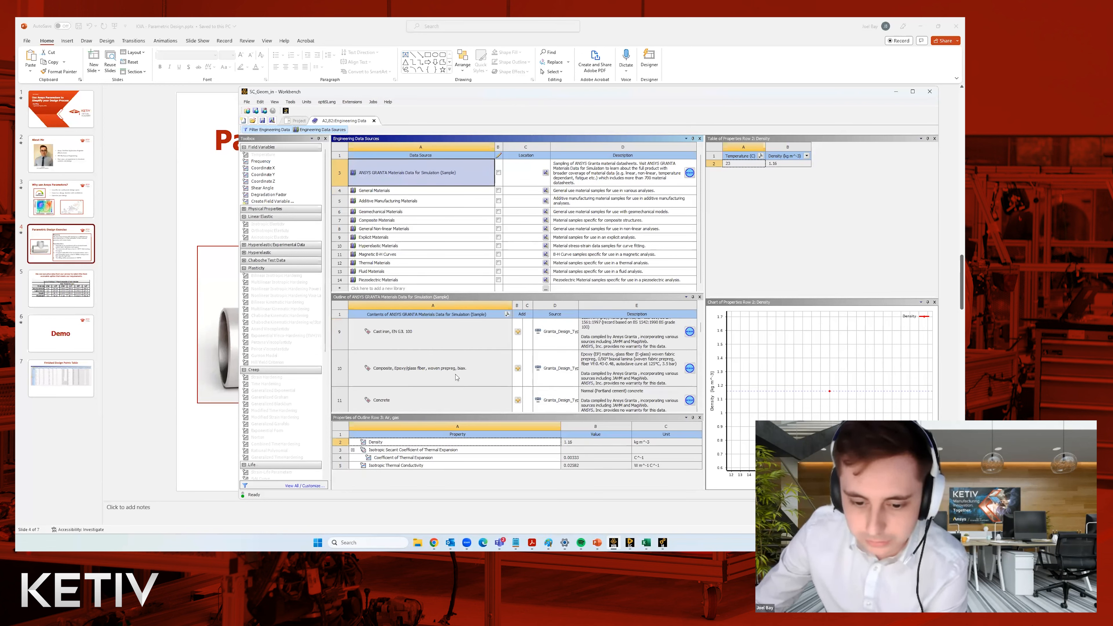
scroll(458, 375, "down", 6)
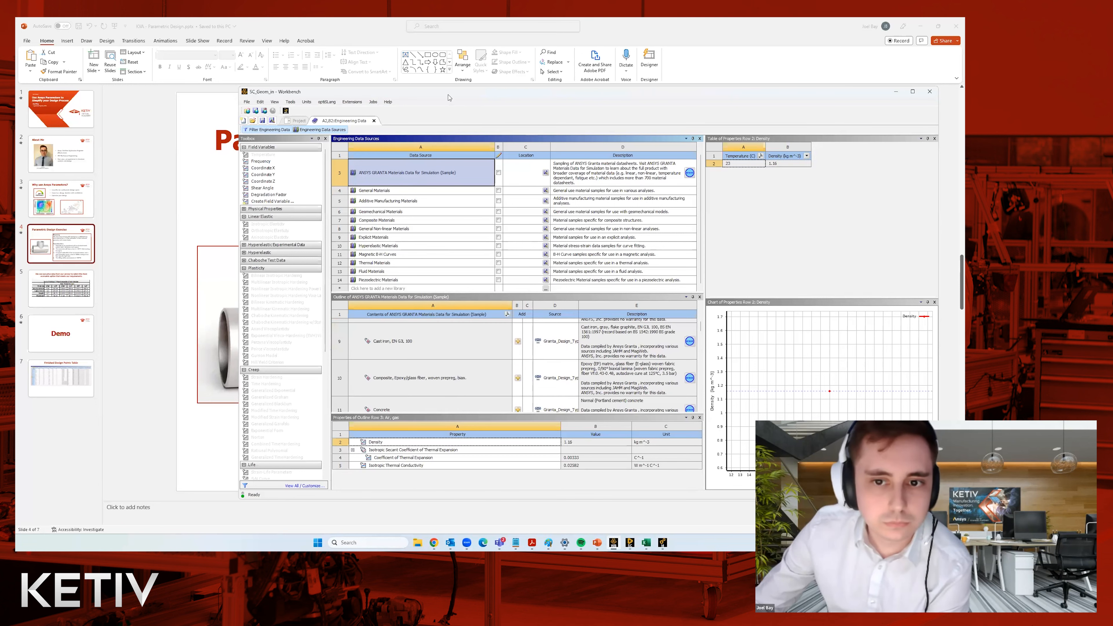
key("super+Up")
left_click(166, 116)
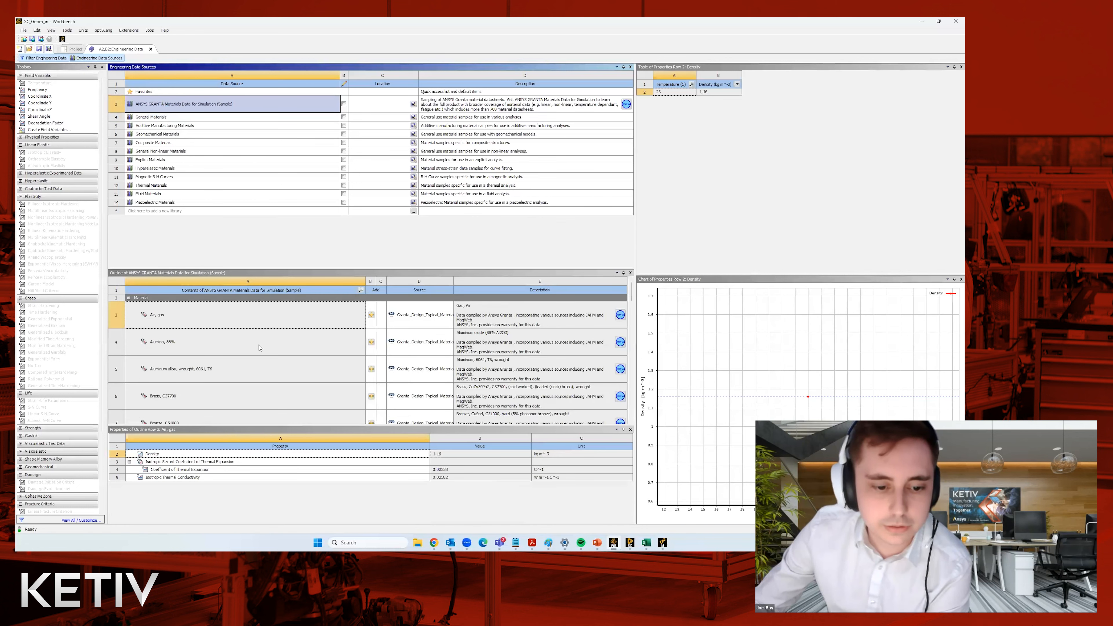
scroll(260, 346, "down", 4)
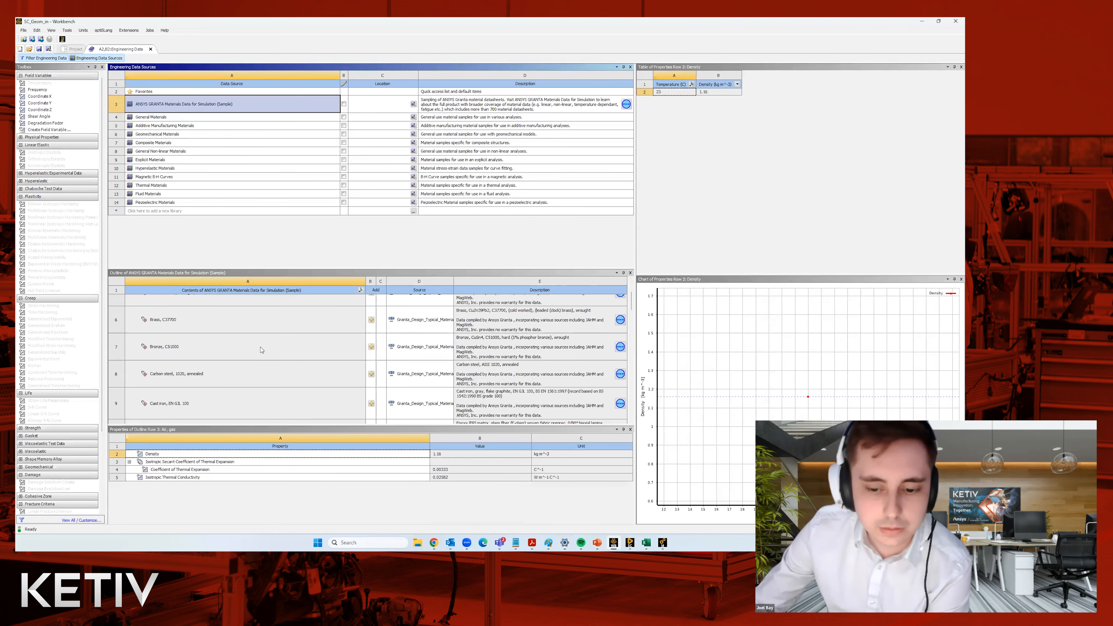
scroll(262, 350, "up", 1)
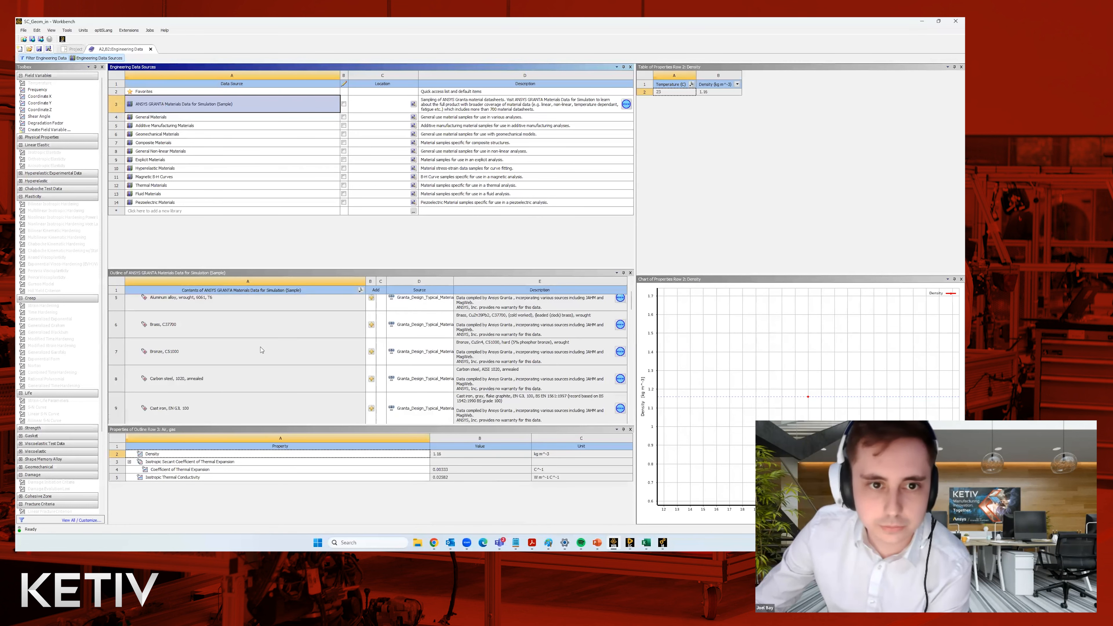
left_click(372, 379)
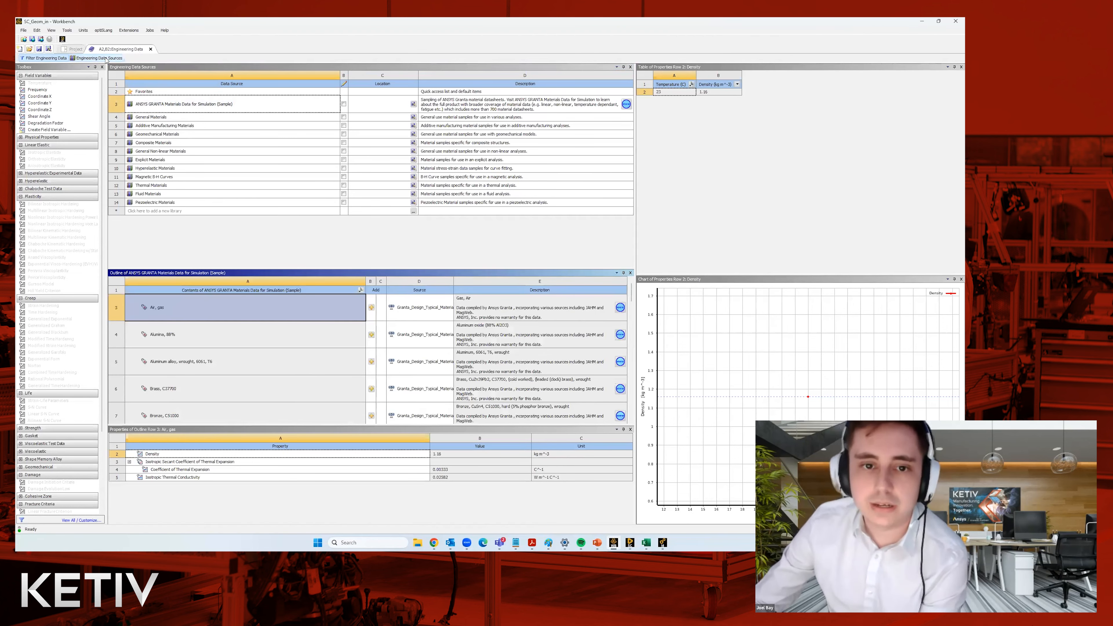
left_click(106, 59)
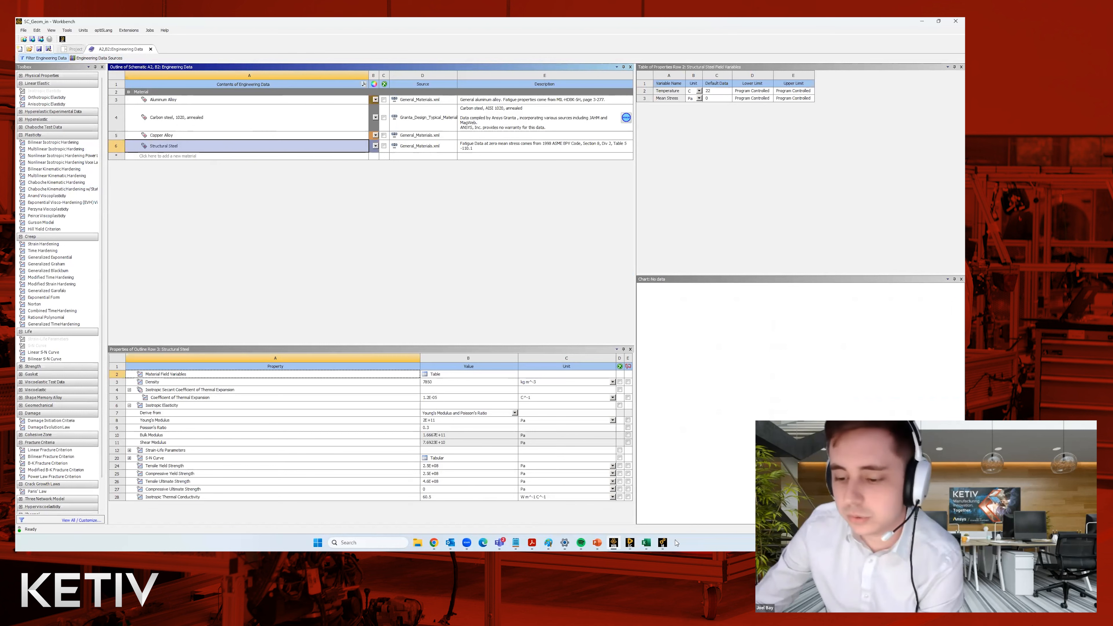
Step: Switch to the maximized Mechanical window and refresh the model's materials from Engineering Data
left_click(662, 543)
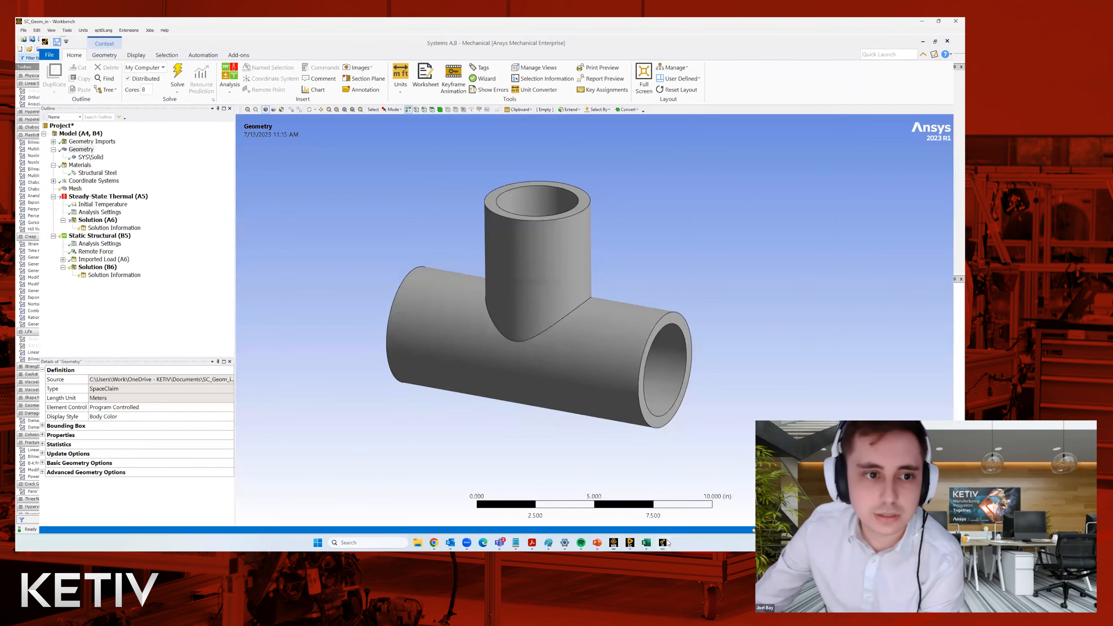
left_click(667, 543)
left_click(663, 543)
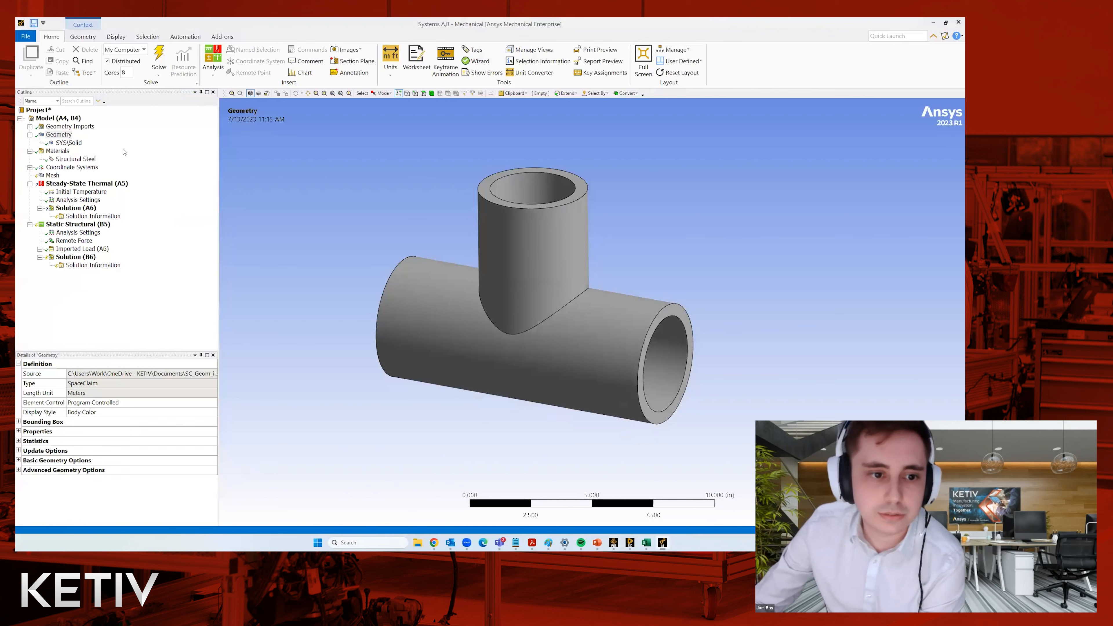
left_click(57, 119)
right_click(57, 119)
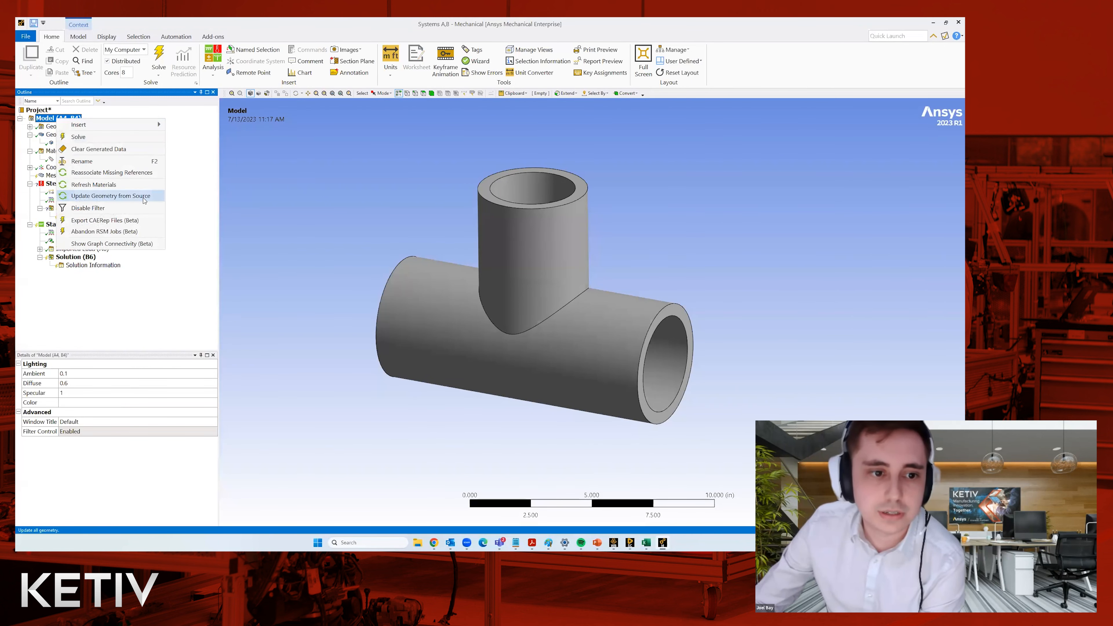
left_click(133, 186)
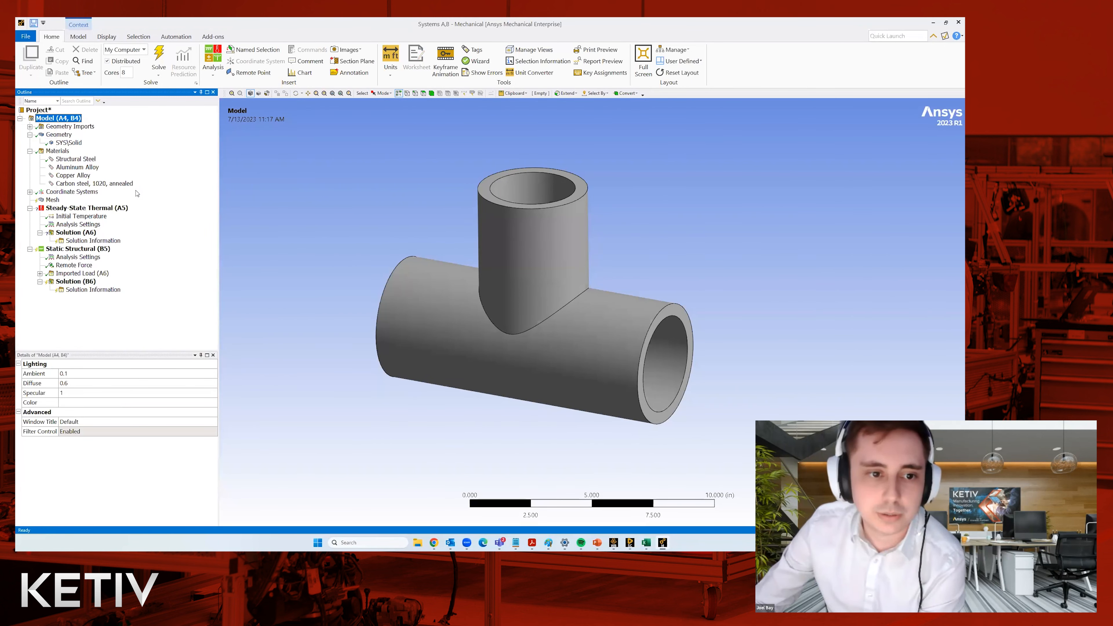
Step: Review the properties of the carbon steel and Structural Steel in the Materials branch, and return to the geometry view
left_click(77, 167)
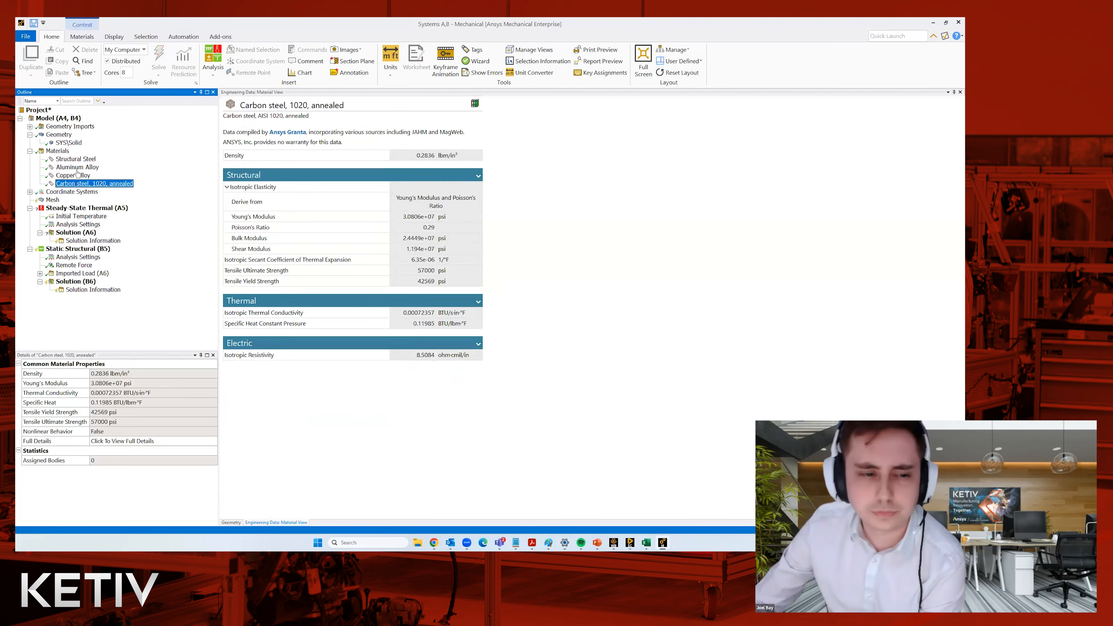
left_click(77, 159)
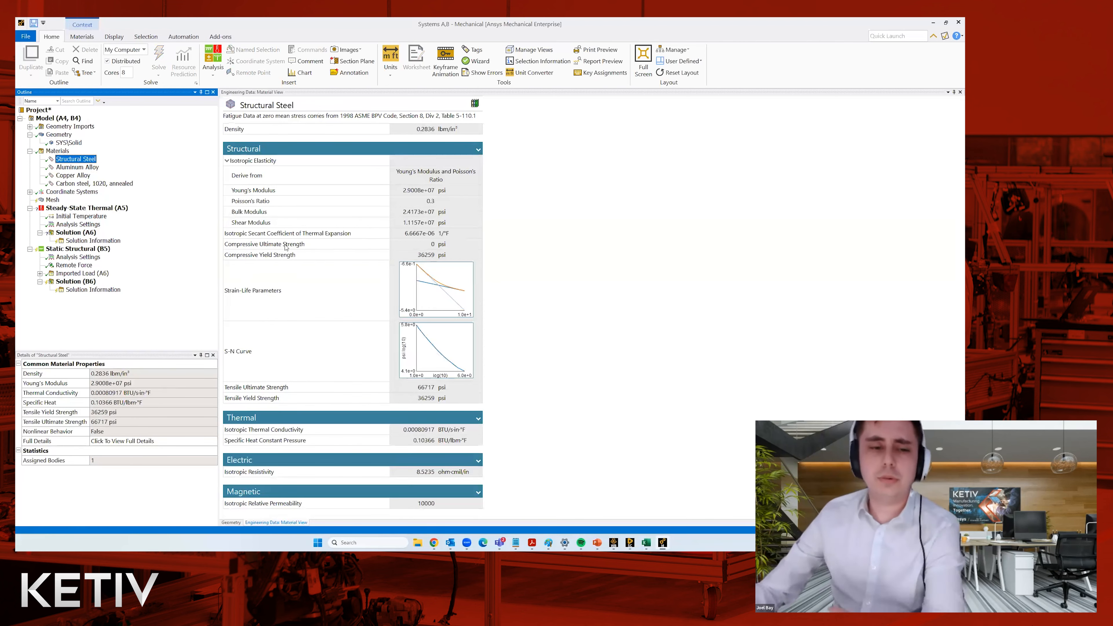
left_click(67, 127)
left_click(66, 135)
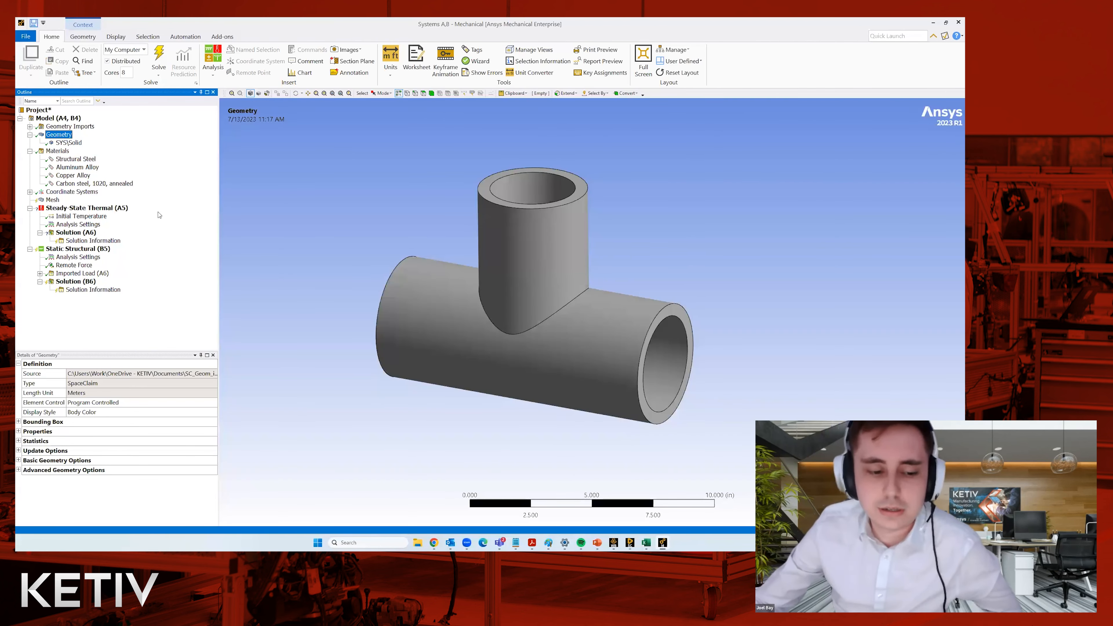
Step: Make the pipe tee solid's material assignment an input parameter, and collapse the Materials and Geometry branches
left_click(77, 141)
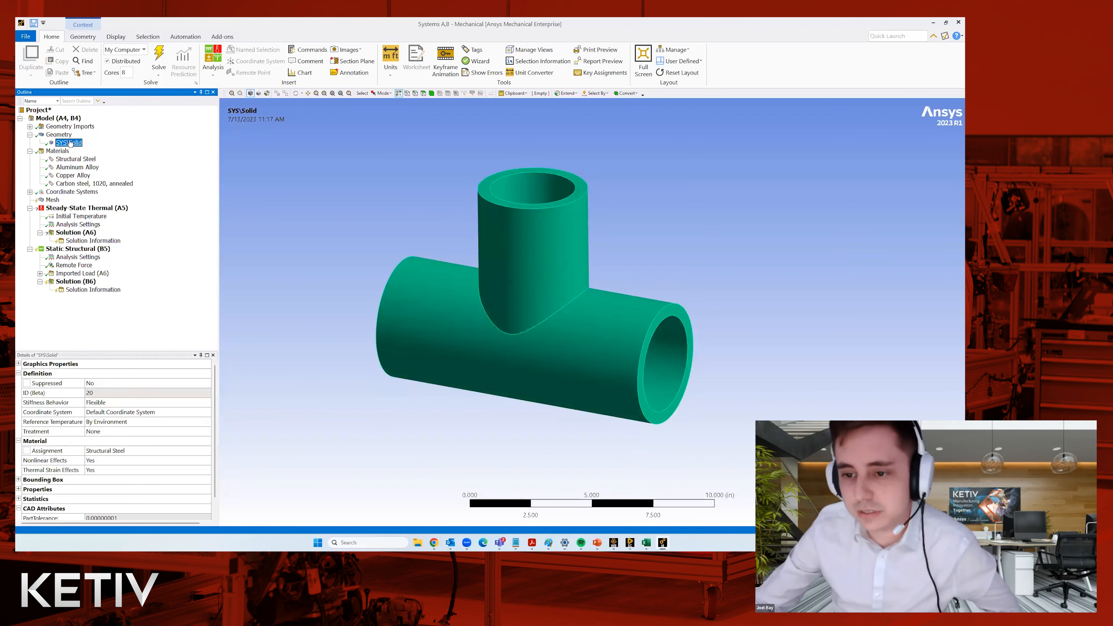
left_click(530, 331)
middle_click_drag(713, 301, 703, 335)
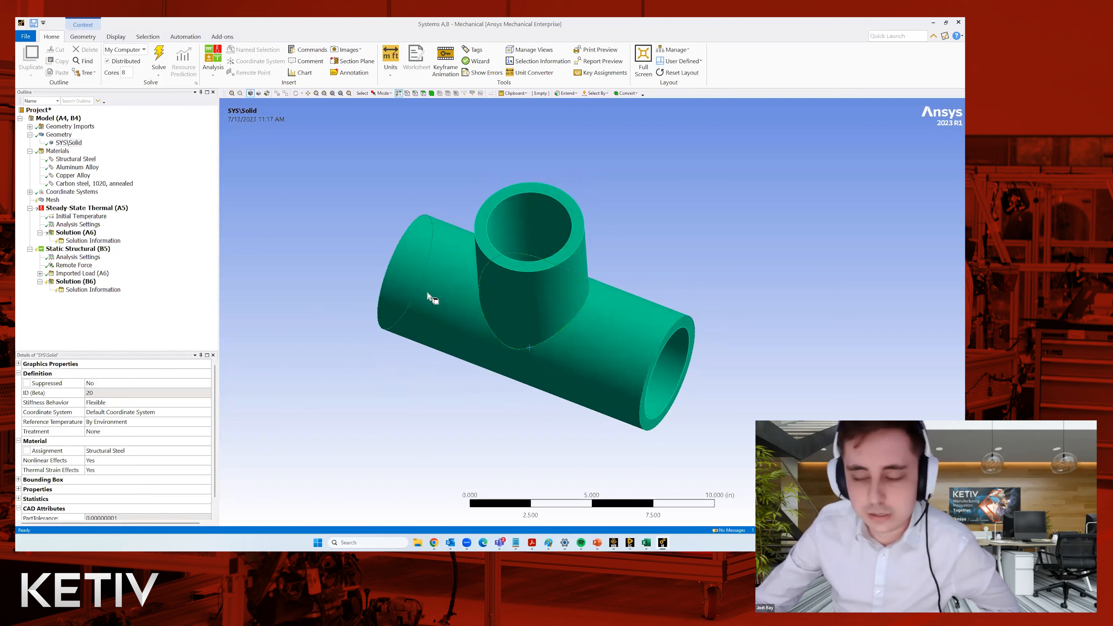
middle_click_drag(561, 295, 532, 306)
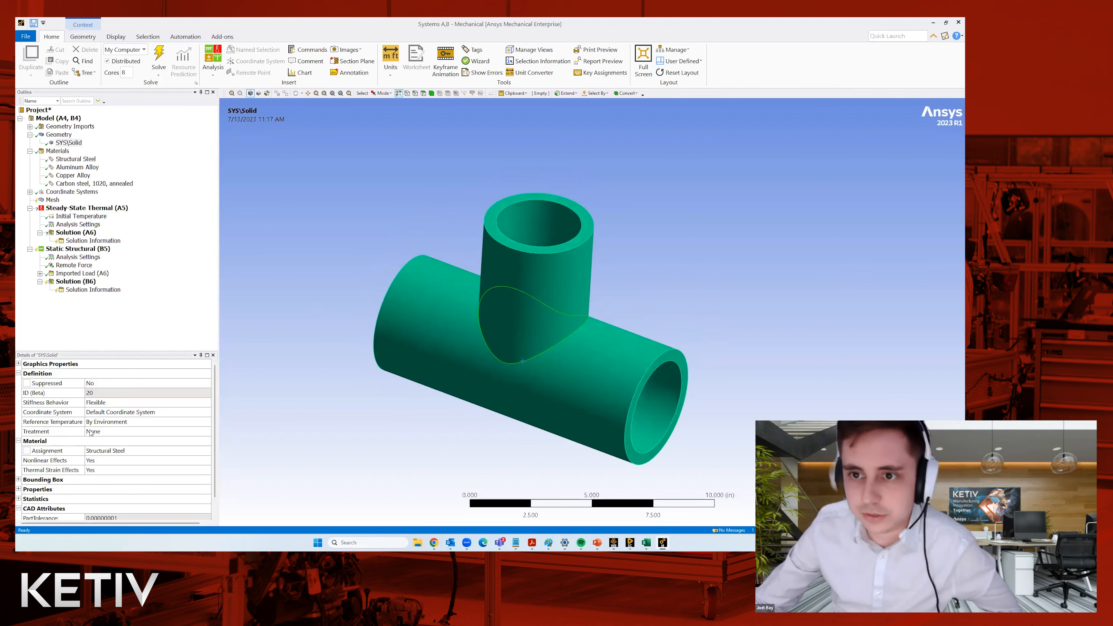
middle_click_drag(530, 386, 508, 371)
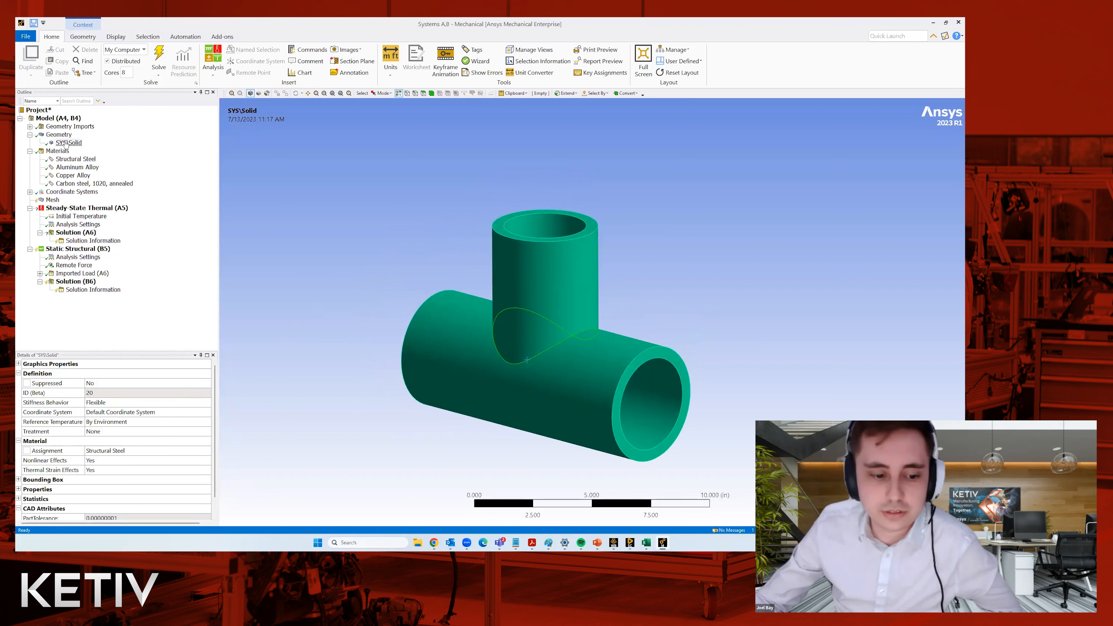
left_click(64, 143)
left_click(59, 136)
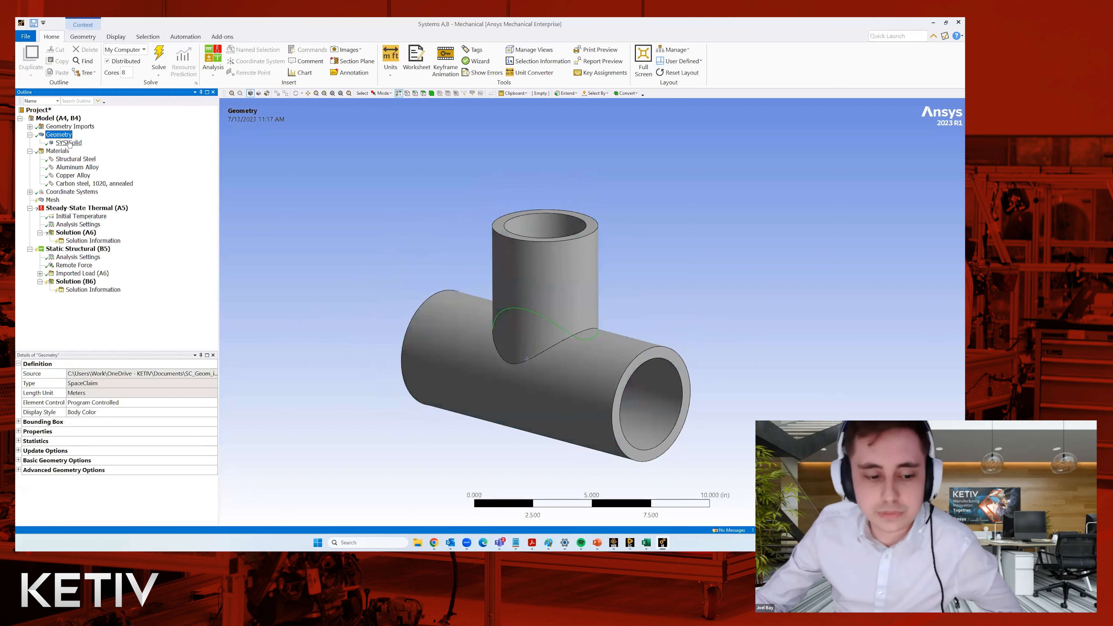
left_click(67, 143)
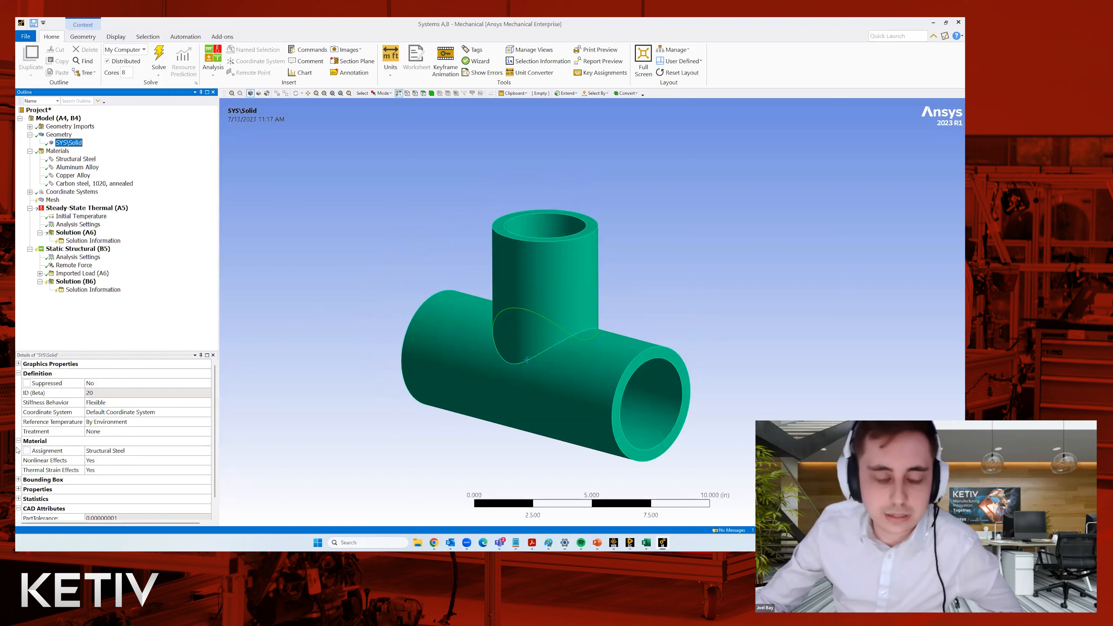
left_click(31, 451)
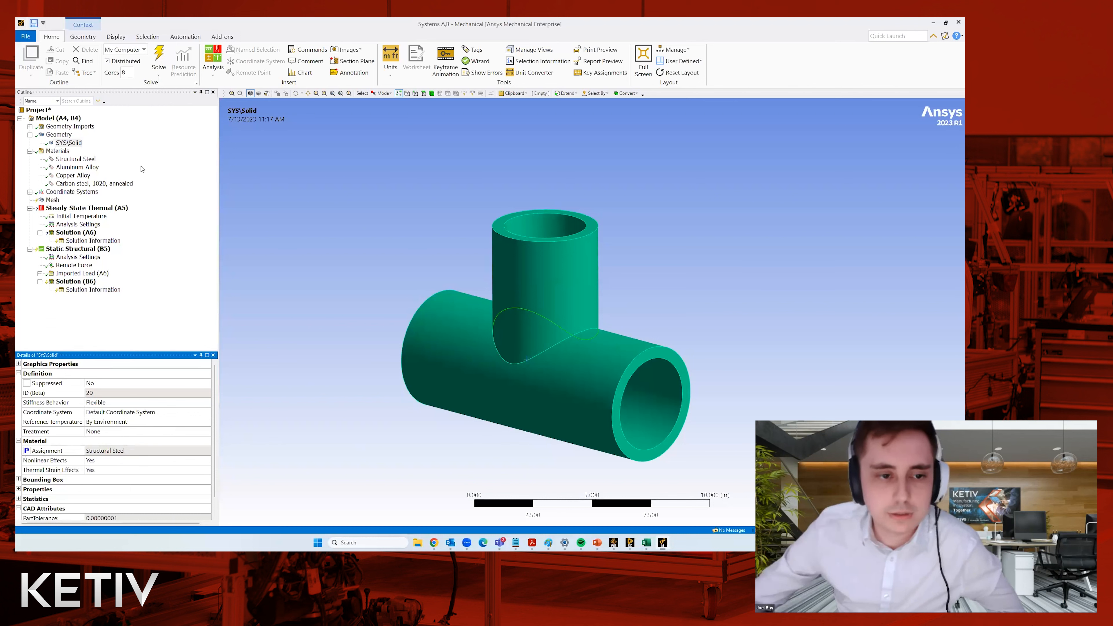
left_click(30, 151)
left_click(29, 134)
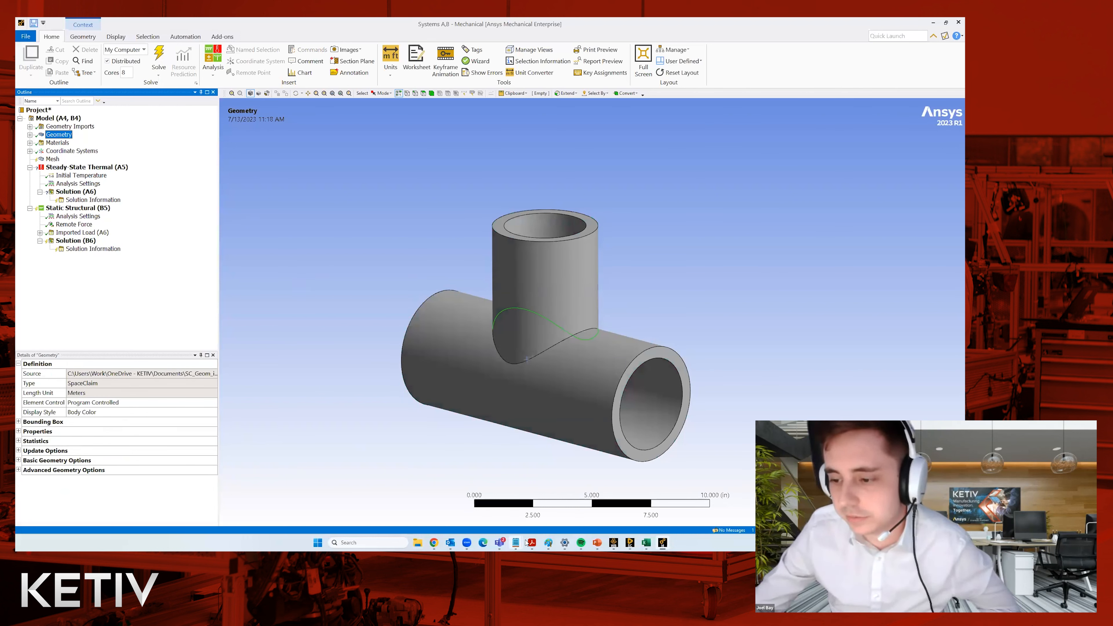
Step: Check the exercise slide's hot fluid consideration in PowerPoint and return to Mechanical
left_click(596, 542)
left_click_drag(469, 305, 729, 327)
left_click(712, 410)
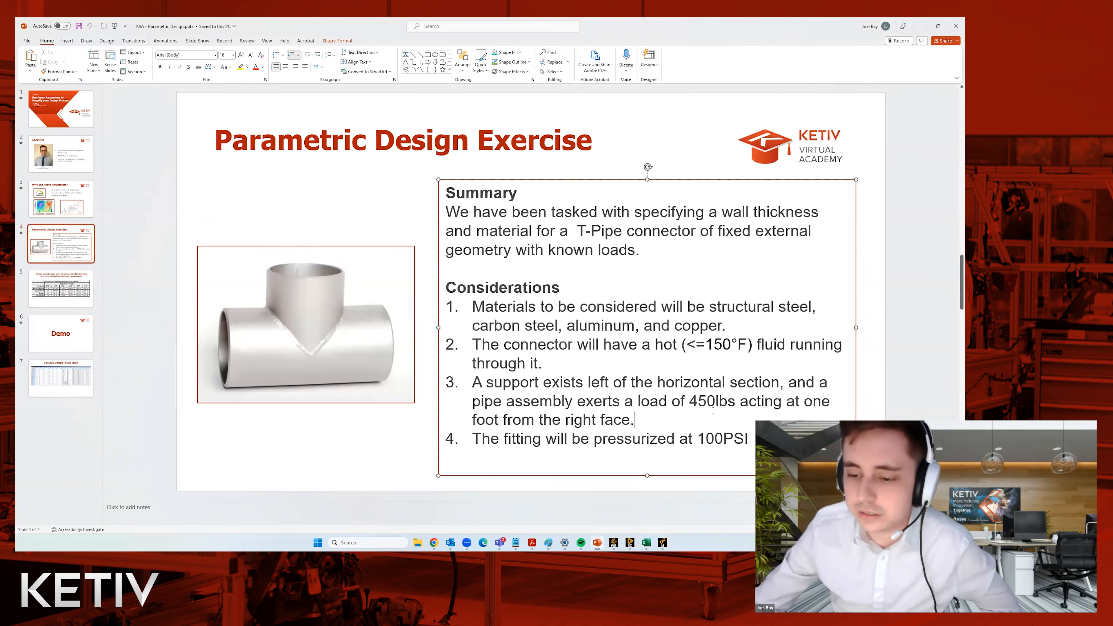
left_click_drag(477, 342, 605, 356)
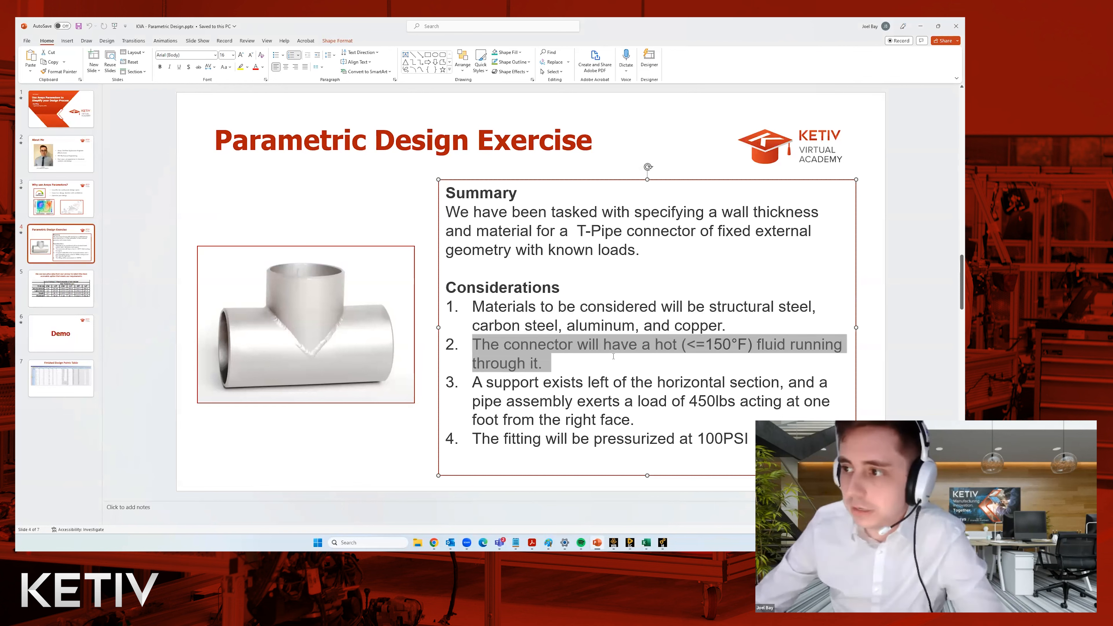
key("Right")
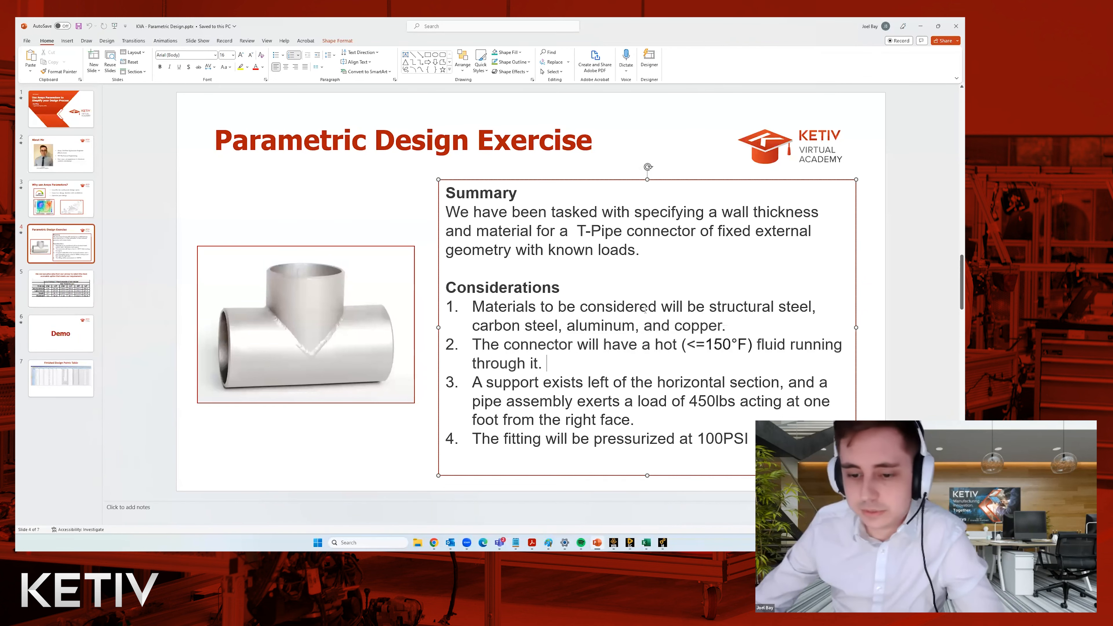
left_click(921, 26)
Step: Insert a temperature load on the tee's two inner pipe faces in the Steady-State Thermal analysis
middle_click_drag(706, 286, 763, 287)
left_click(125, 168)
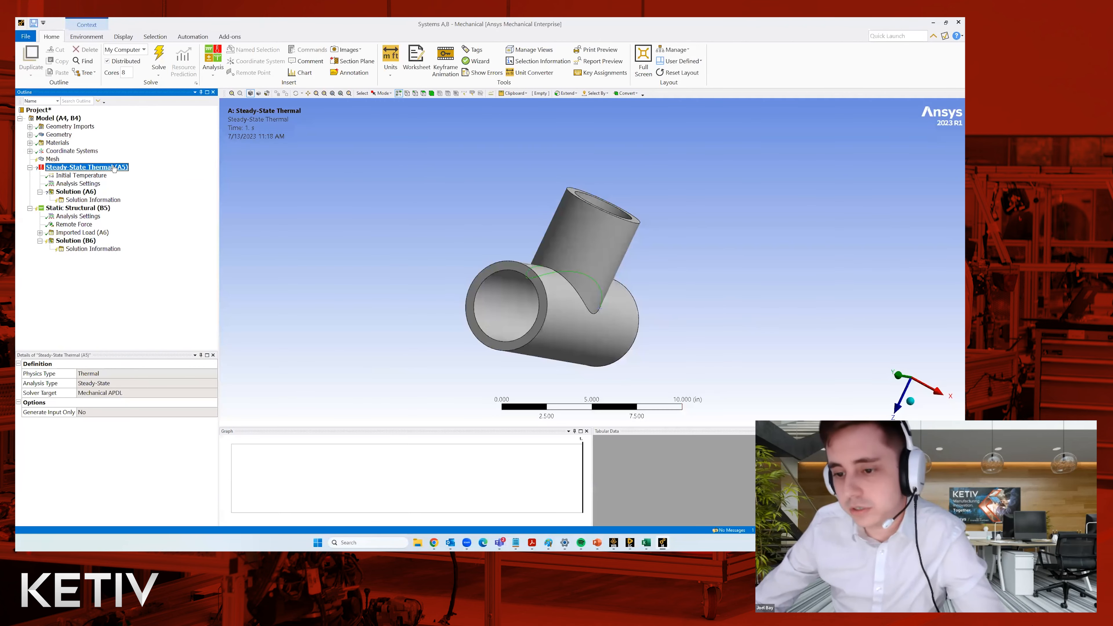
middle_click_drag(272, 263, 272, 302)
left_click(583, 213)
middle_click_drag(560, 287, 620, 237)
left_click(518, 349, "ctrl")
mouse_move(517, 349)
middle_mouse_down()
mouse_move(543, 282)
mouse_move(538, 303)
mouse_move(507, 309)
mouse_move(505, 296)
middle_mouse_up()
scroll(548, 306, "up", 3)
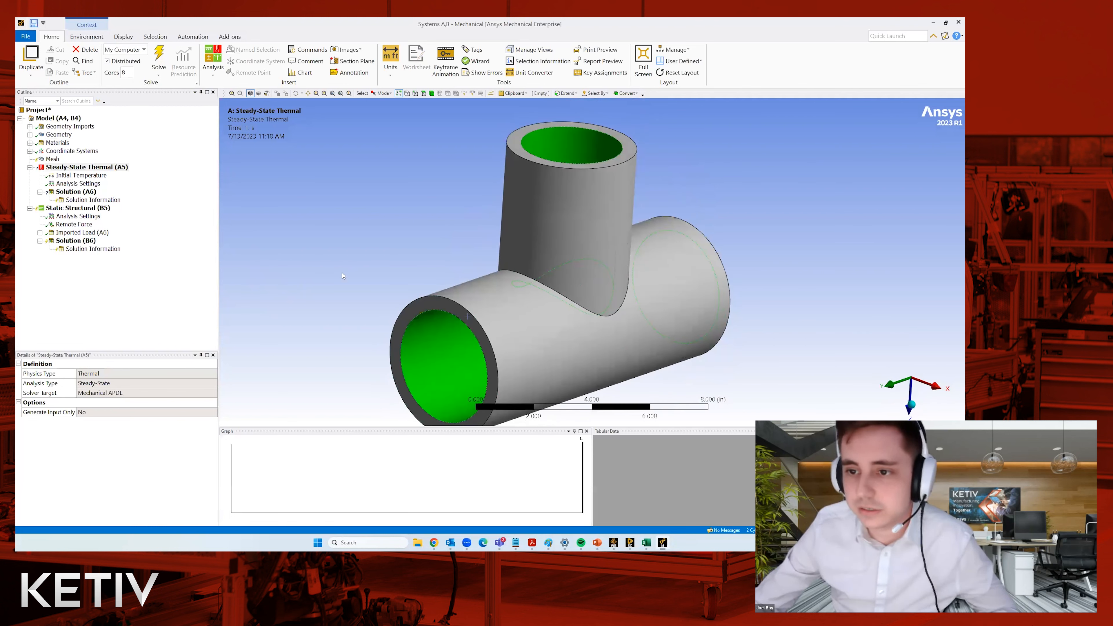
right_click(433, 349)
mouse_move(482, 104)
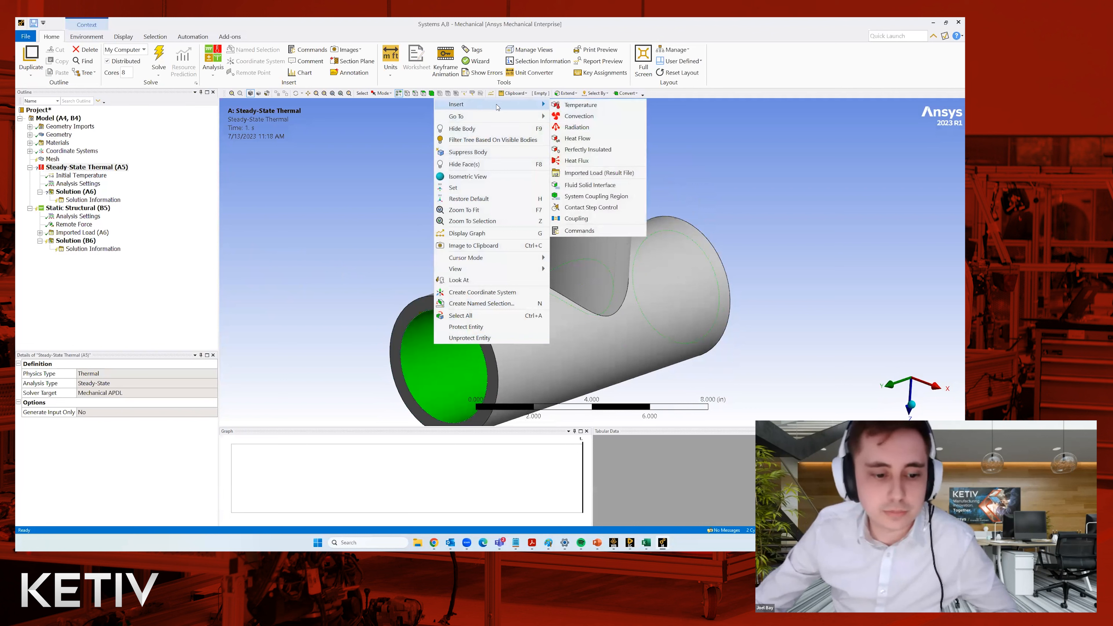
left_click(584, 110)
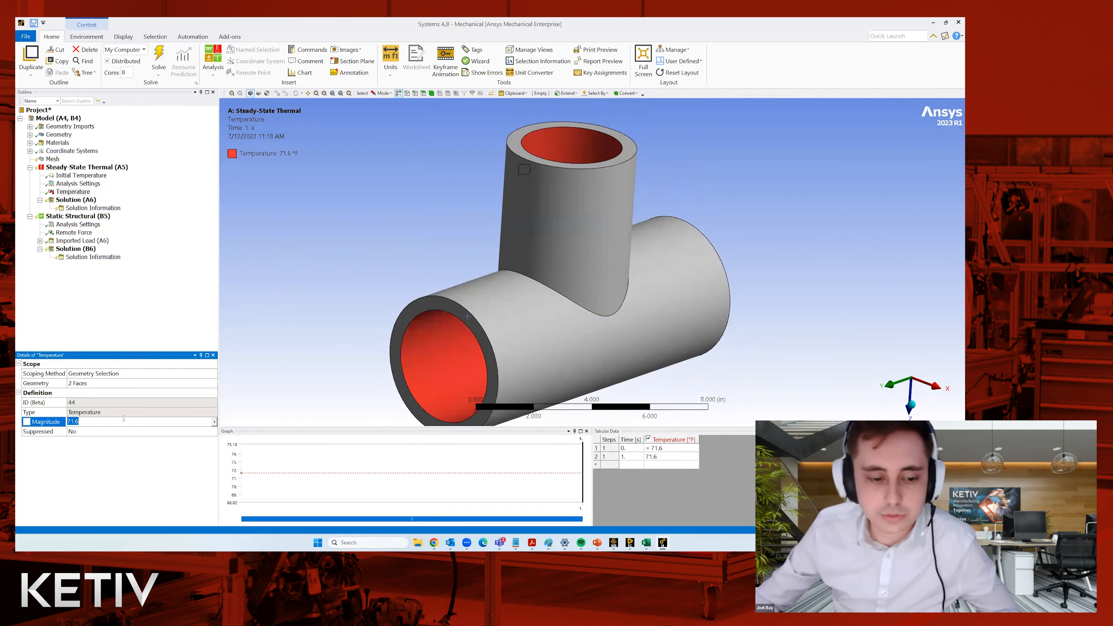
Step: Set the temperature load's magnitude to 150 °F
type("150")
key("Return")
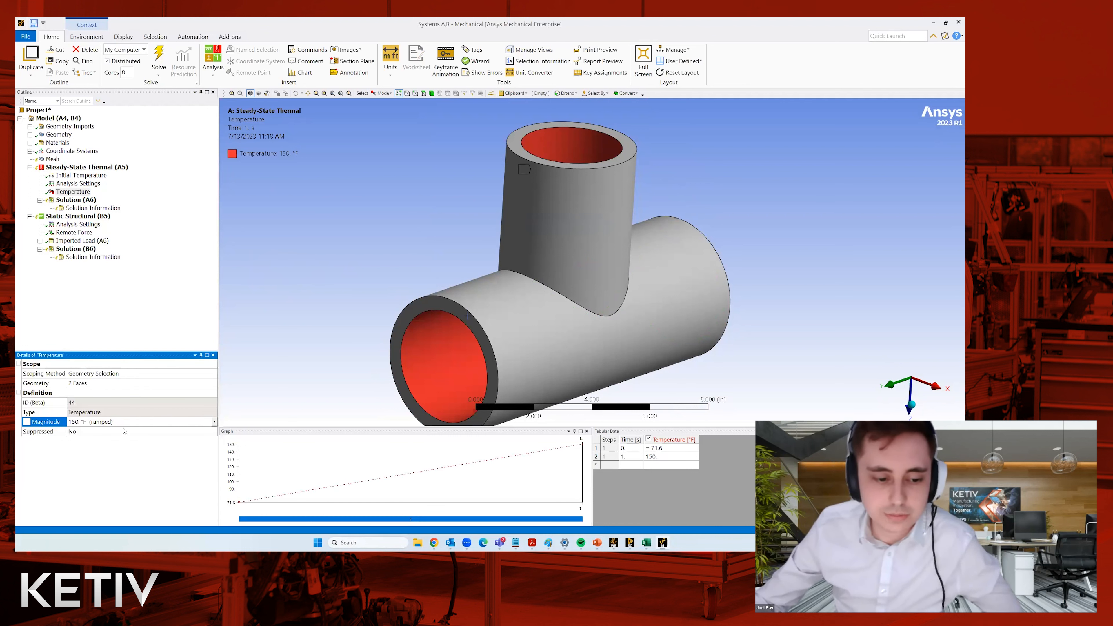
left_click(26, 423)
left_click(25, 424)
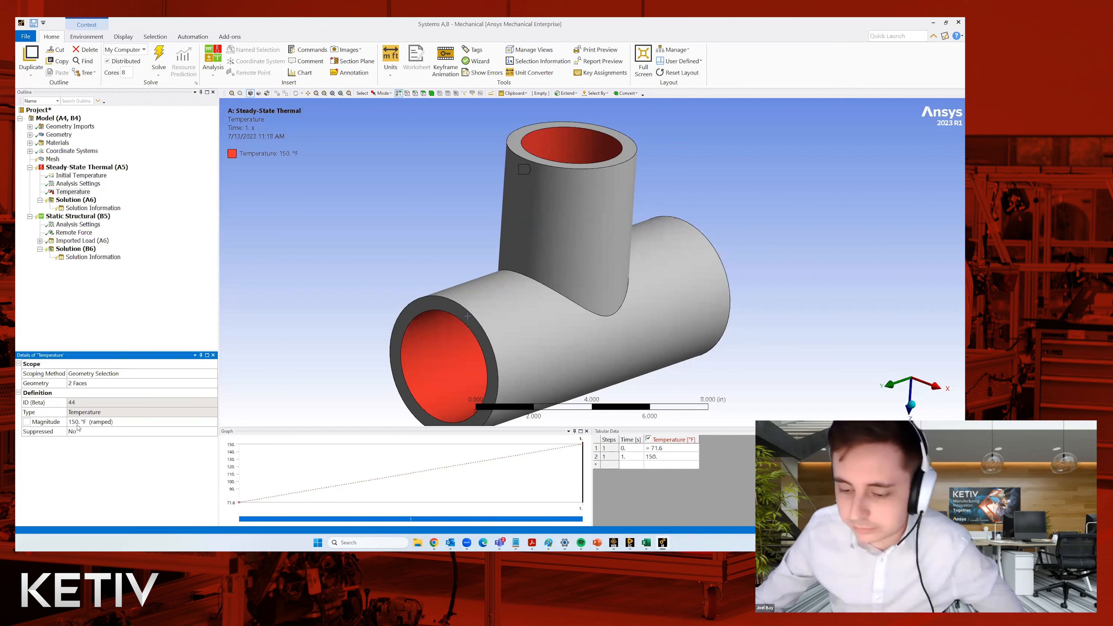
Step: Check the exercise slide's support and pipe assembly load consideration in PowerPoint and return to Mechanical
left_click(597, 542)
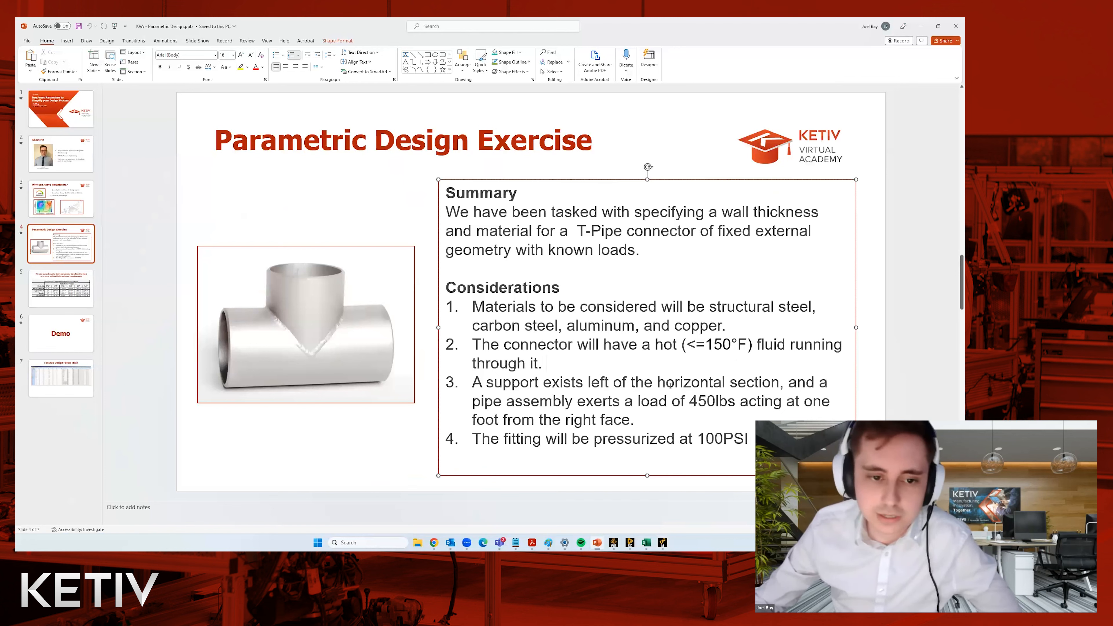
left_click(922, 26)
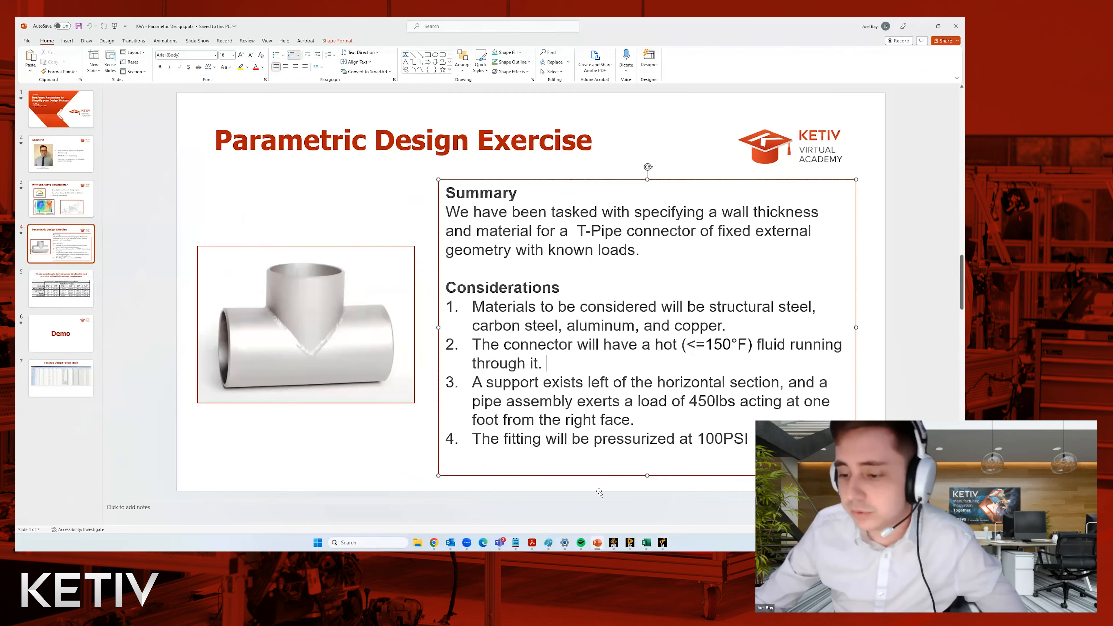
left_click(597, 543)
left_click_drag(476, 343, 544, 363)
left_click(565, 420)
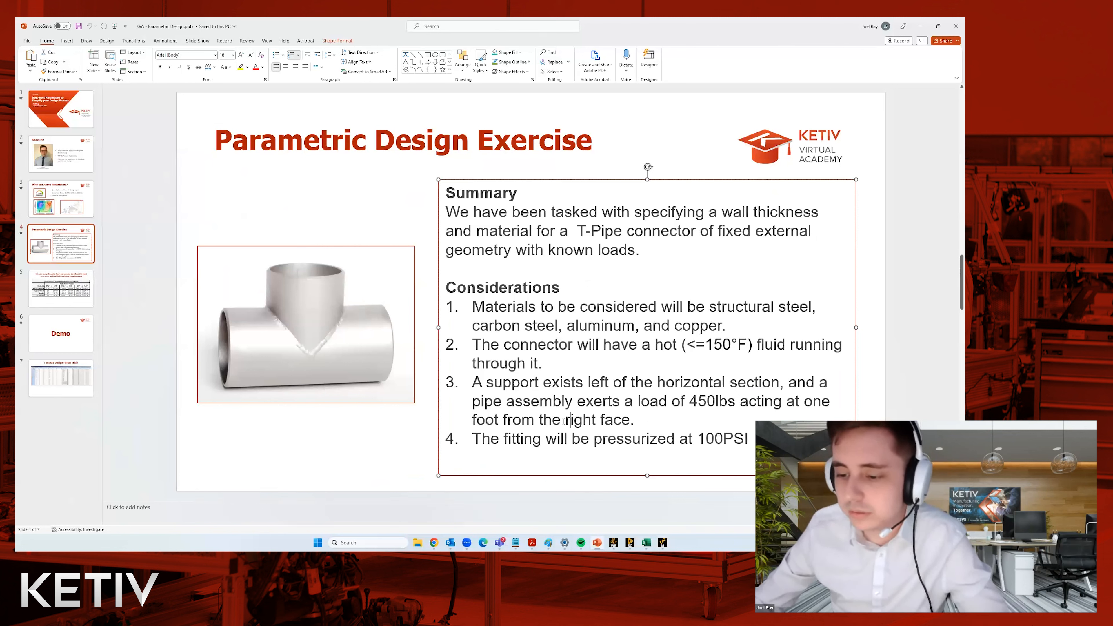
left_click_drag(469, 384, 748, 417)
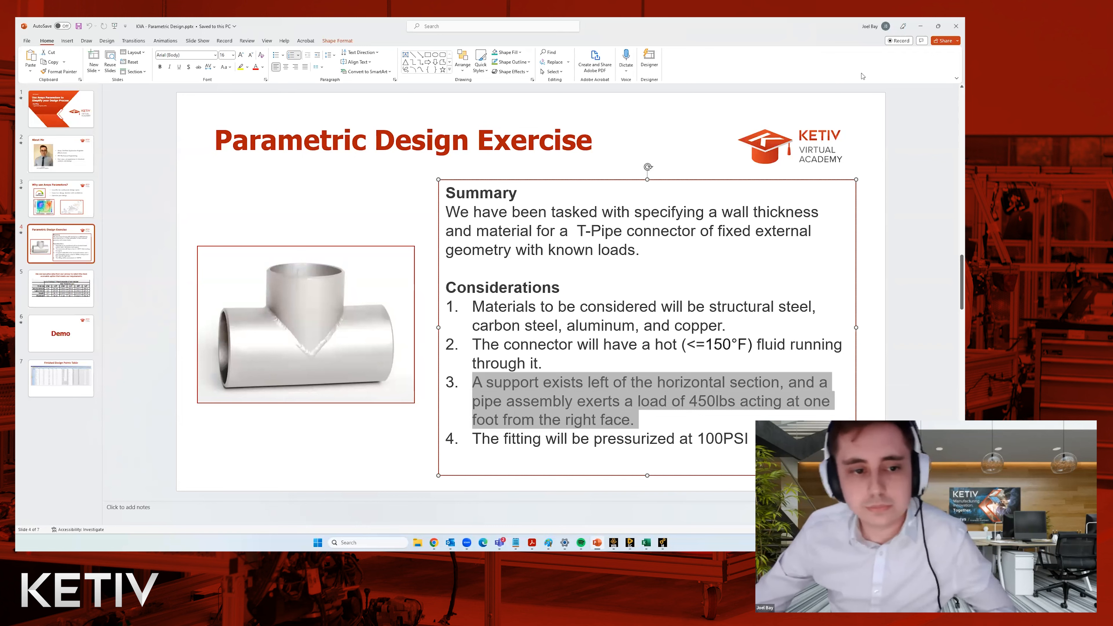
key("alt+Tab")
middle_click_drag(360, 294, 364, 254)
scroll(427, 294, "up", 2)
middle_click_drag(430, 292, 343, 295, "ctrl")
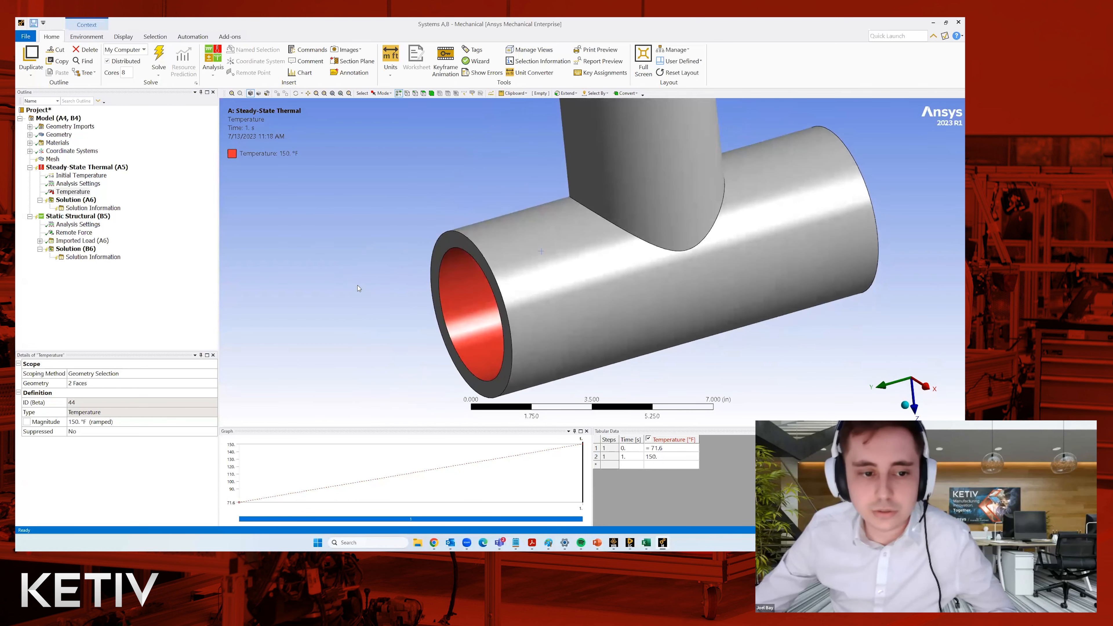
left_click(445, 243)
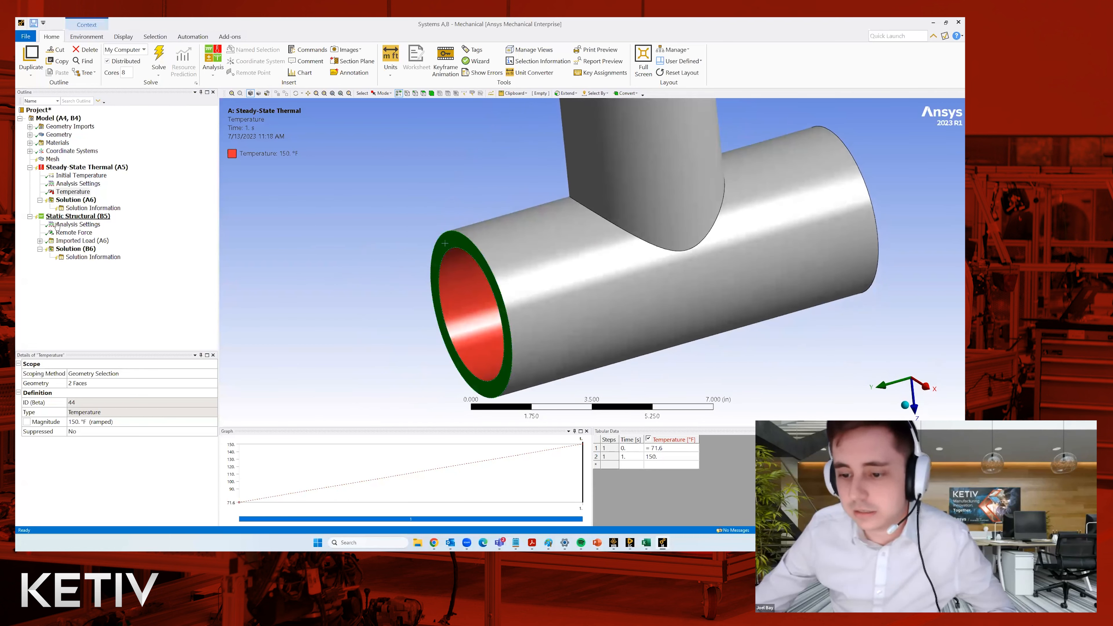
left_click(74, 216)
right_click(447, 241)
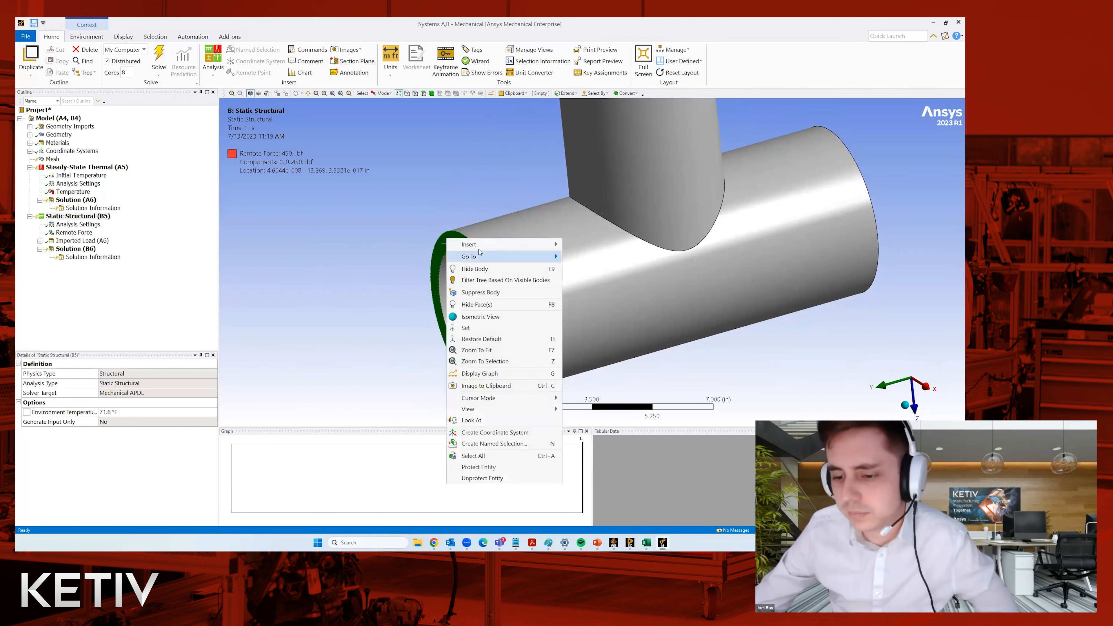
mouse_move(526, 244)
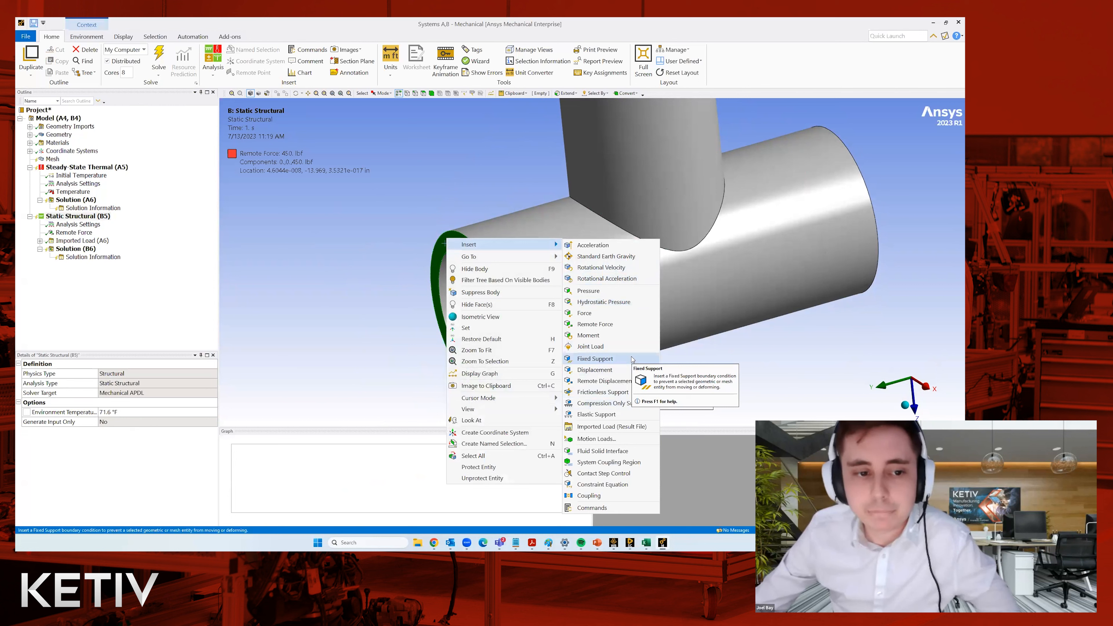
key("Escape")
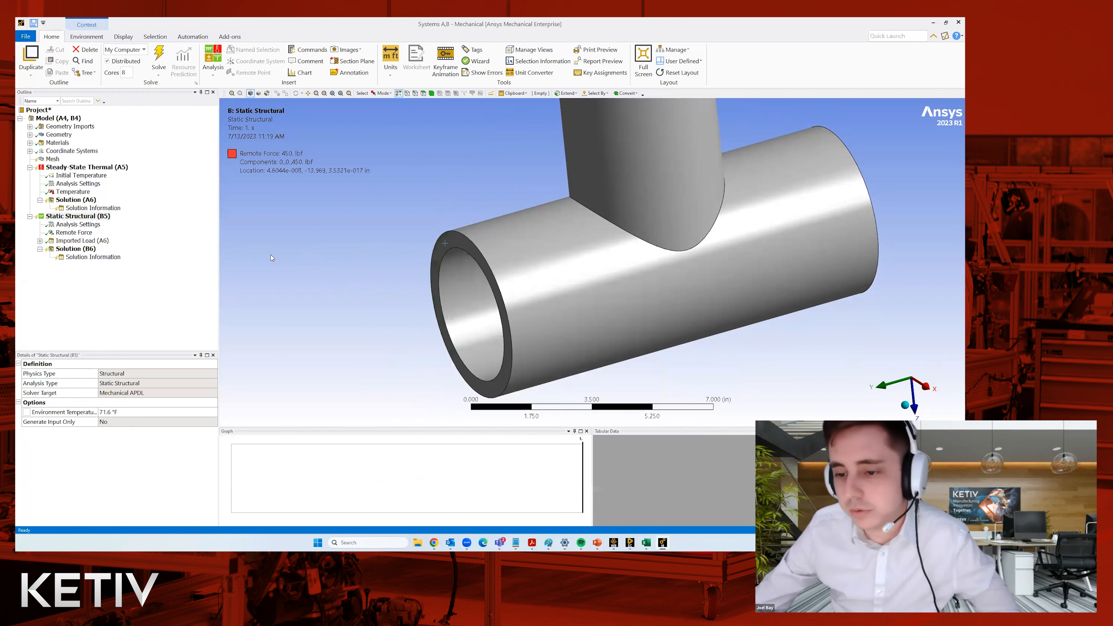
Step: Examine the thermal temperature load's inner surface and the adjoining end face of the horizontal pipe
left_click(73, 192)
middle_click_drag(435, 349, 530, 302)
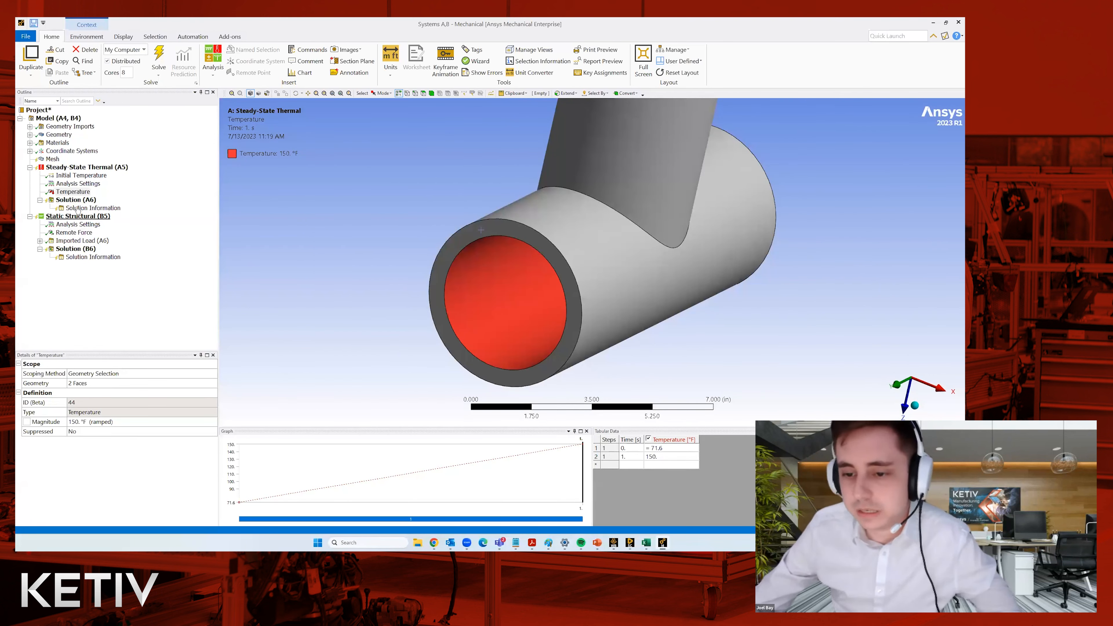
middle_click_drag(558, 372, 513, 370)
scroll(562, 259, "up", 4)
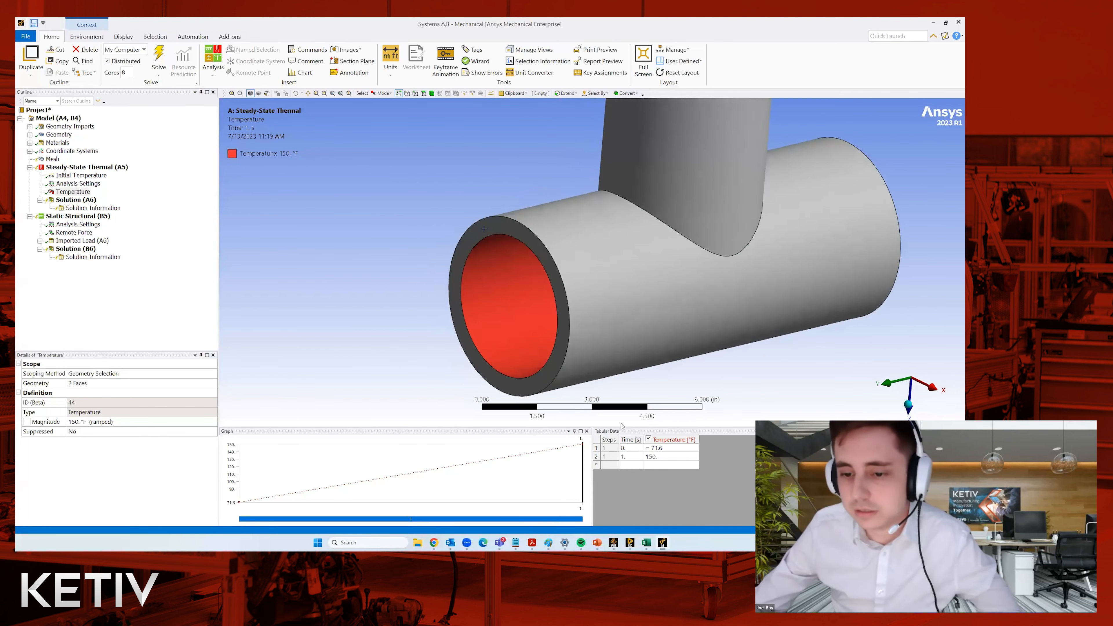
middle_click_drag(494, 272, 505, 342)
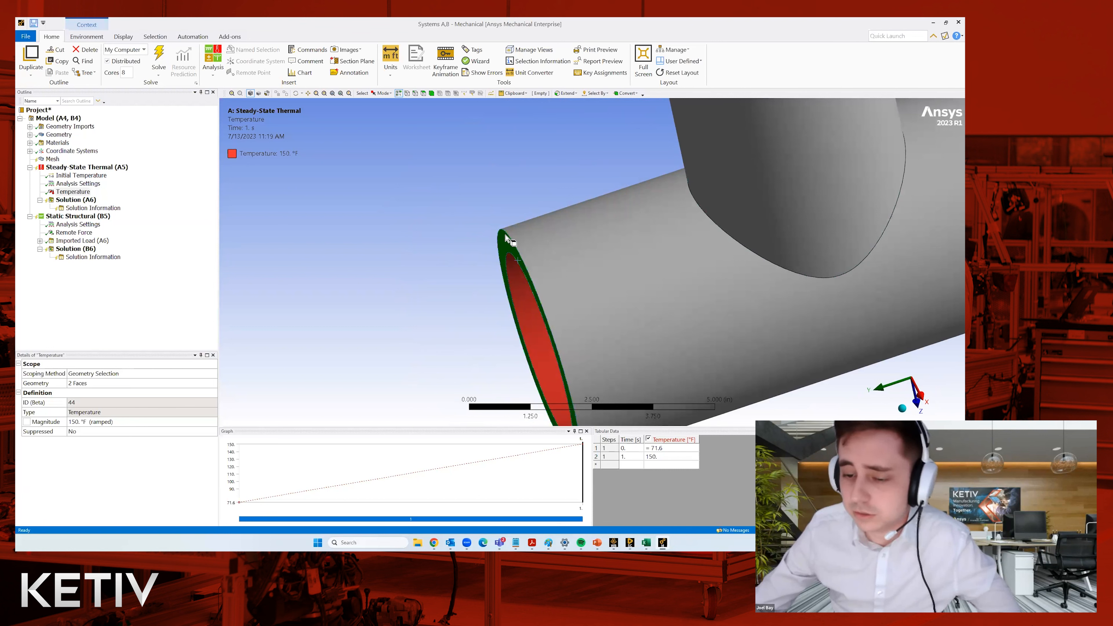
middle_click_drag(507, 243, 495, 251)
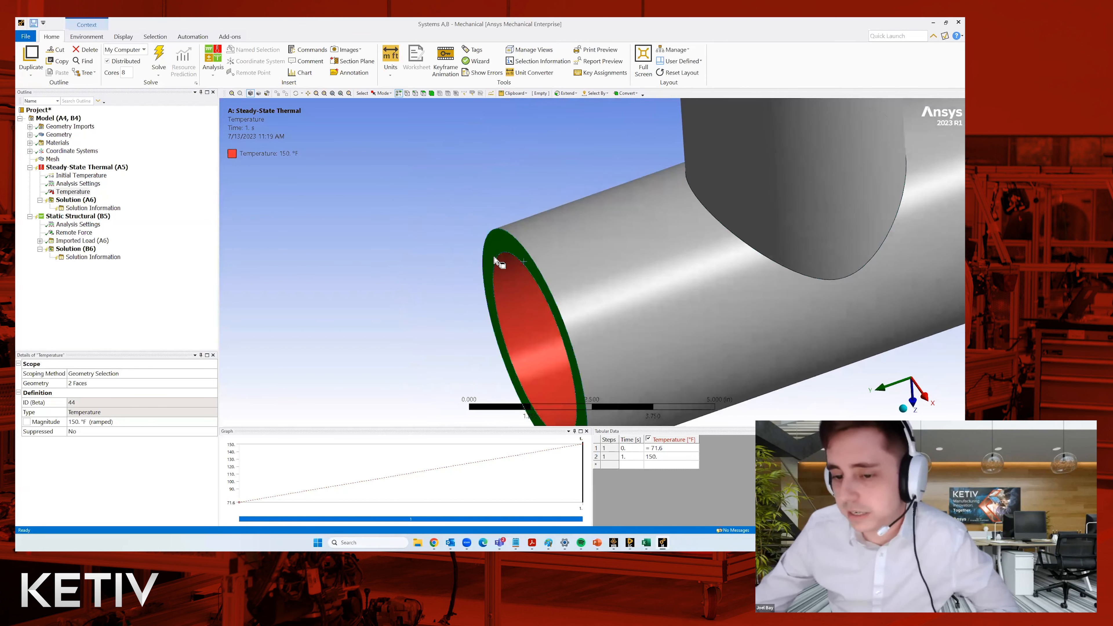
middle_click_drag(529, 253, 512, 275)
scroll(496, 241, "up", 1)
scroll(505, 241, "up", 1)
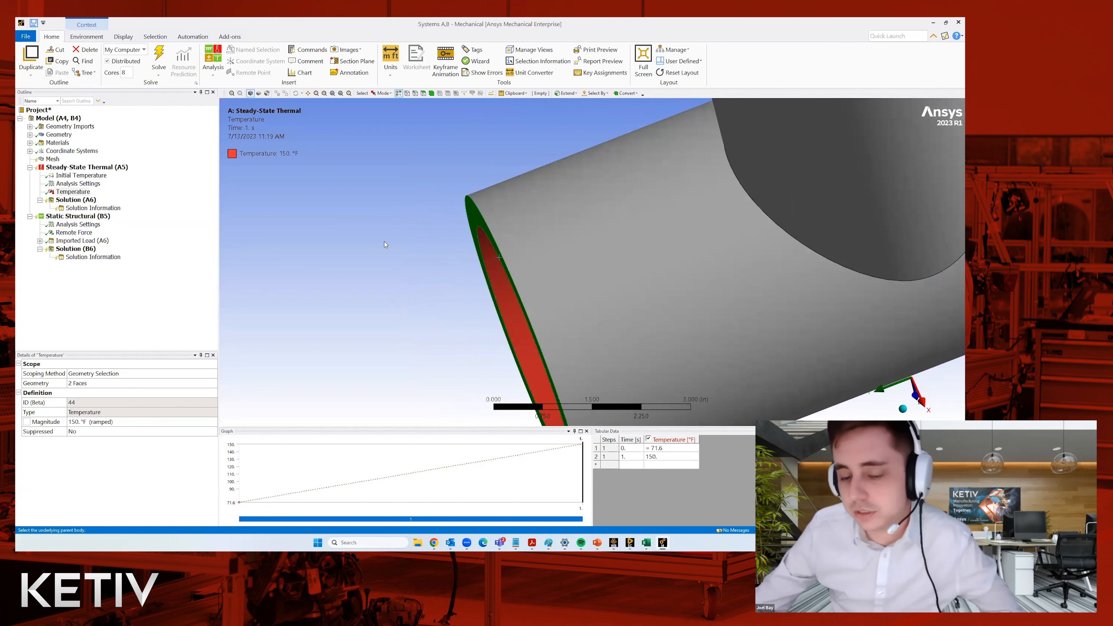
Step: Insert a remote displacement on the horizontal pipe's end face in the Static Structural analysis
left_click(67, 215)
middle_click_drag(578, 334, 466, 338)
middle_click_drag(527, 249, 471, 327, "ctrl")
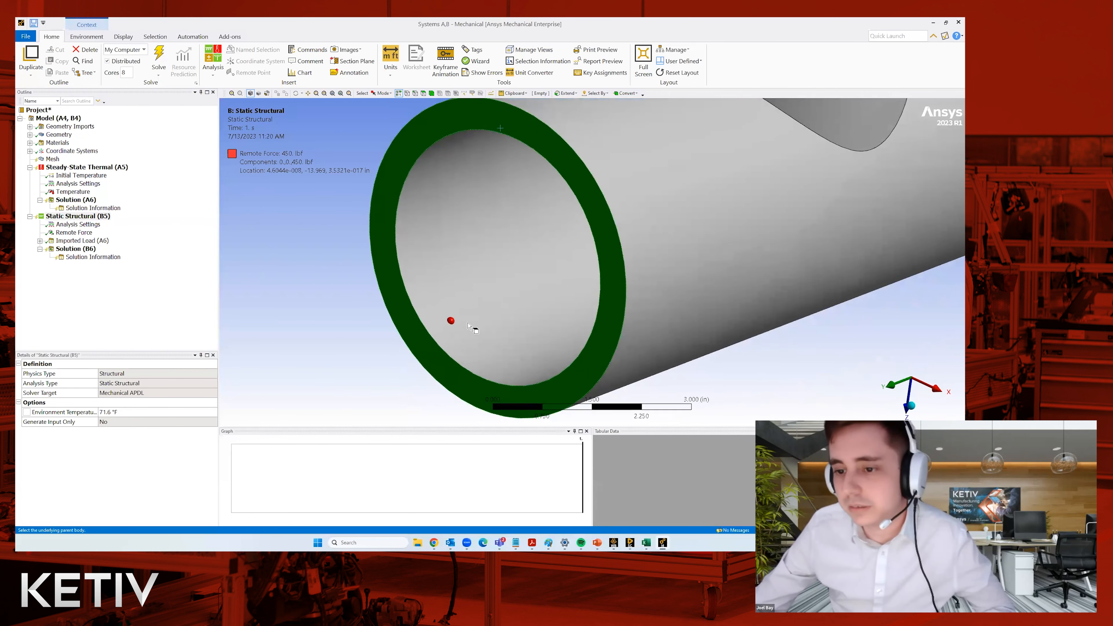
right_click(440, 120)
mouse_move(475, 125)
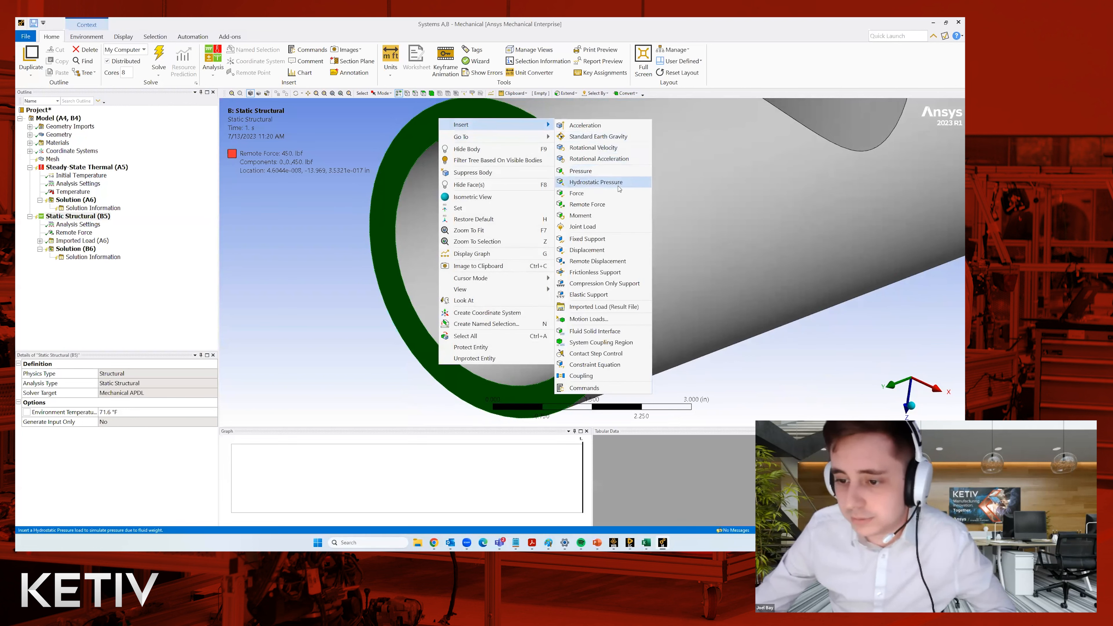
left_click(643, 262)
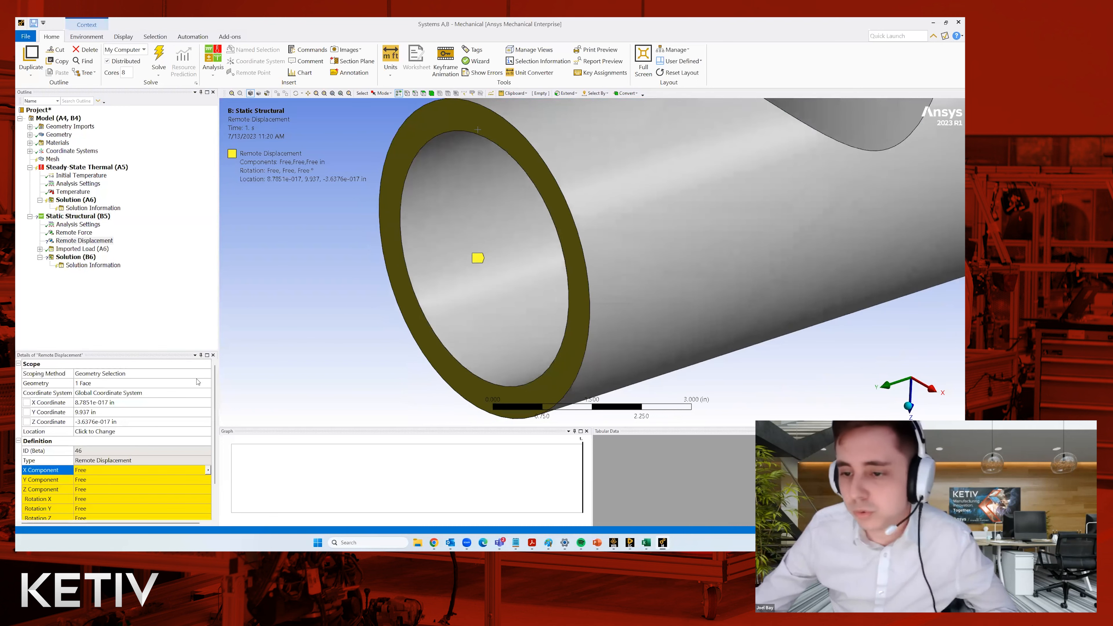
scroll(120, 487, "down", 2)
mouse_move(327, 342)
middle_mouse_down()
mouse_move(311, 368)
mouse_move(551, 294)
mouse_move(556, 308)
mouse_move(442, 293)
mouse_move(487, 298)
mouse_move(482, 290)
middle_mouse_up()
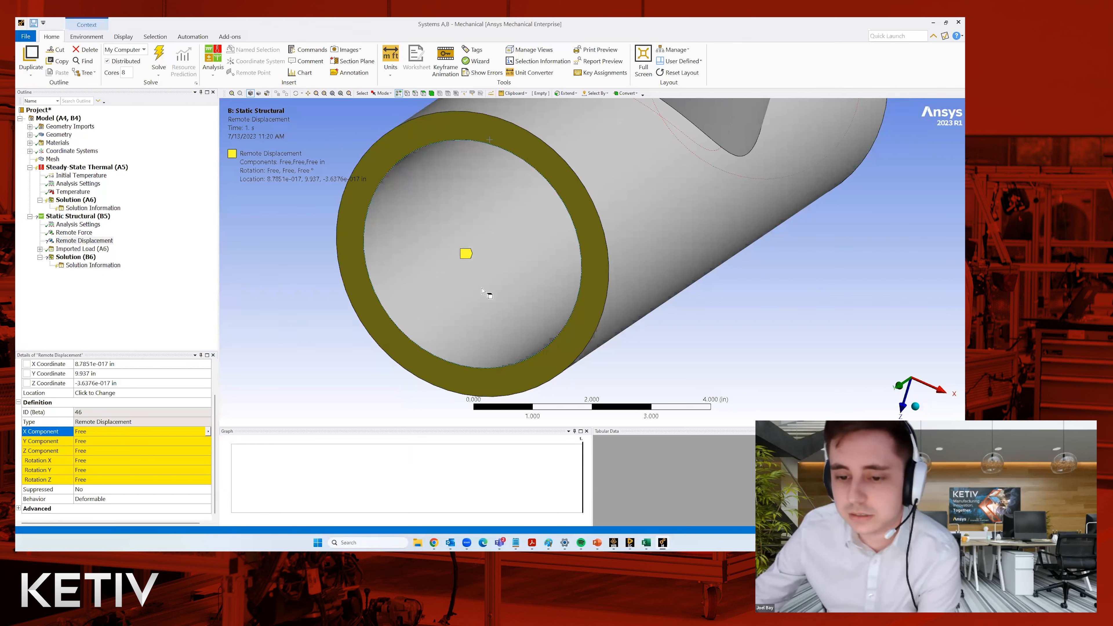
middle_click_drag(489, 292, 474, 139)
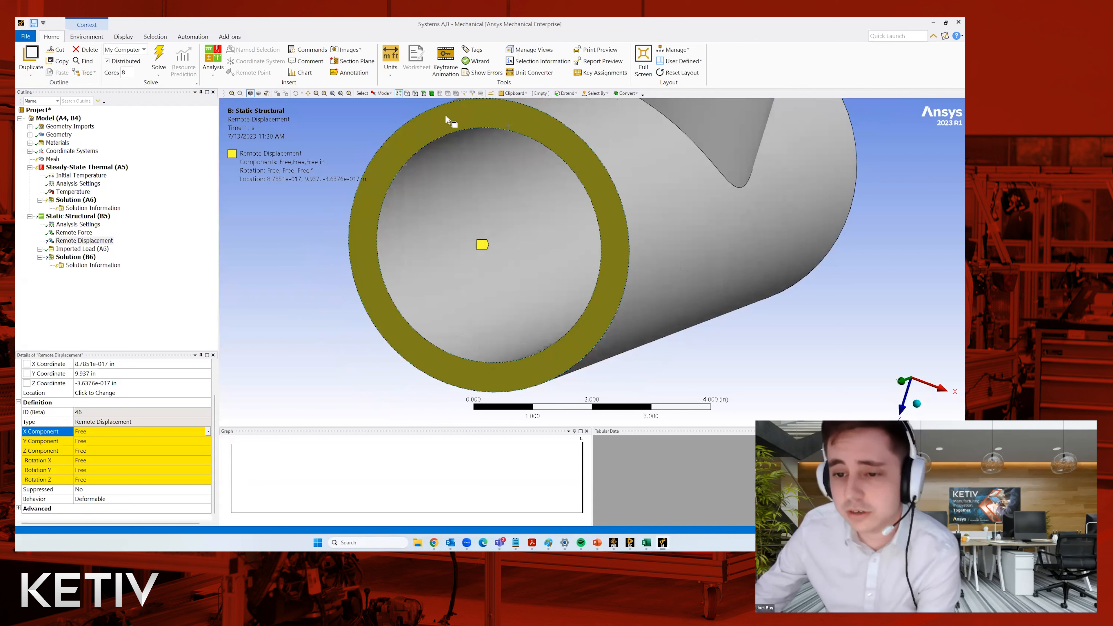
middle_click_drag(529, 376, 515, 373)
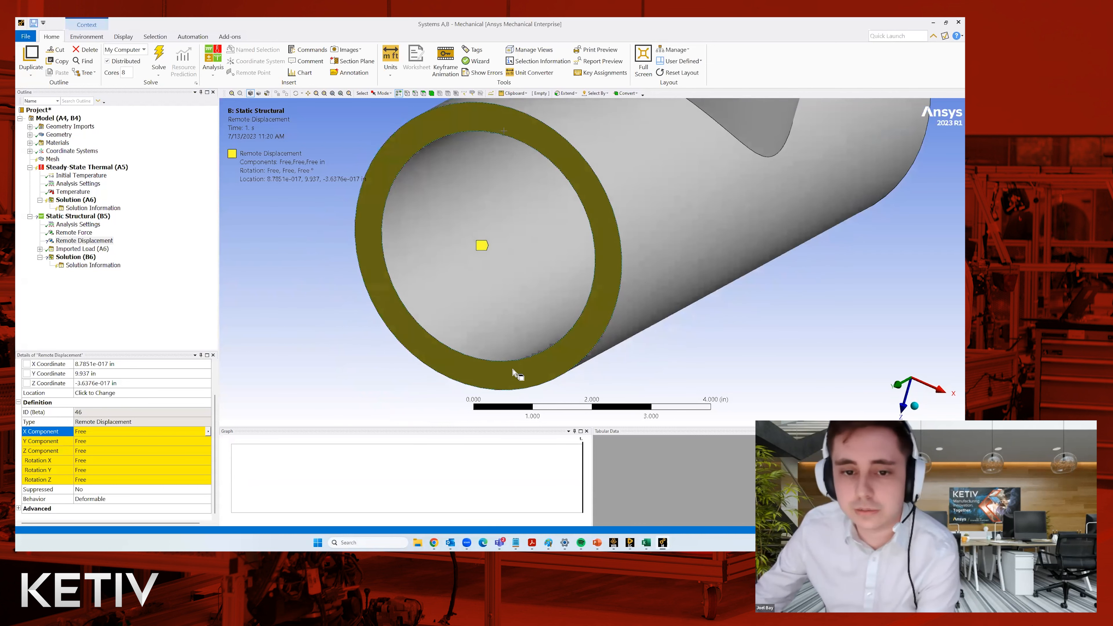
middle_click_drag(498, 300, 511, 303)
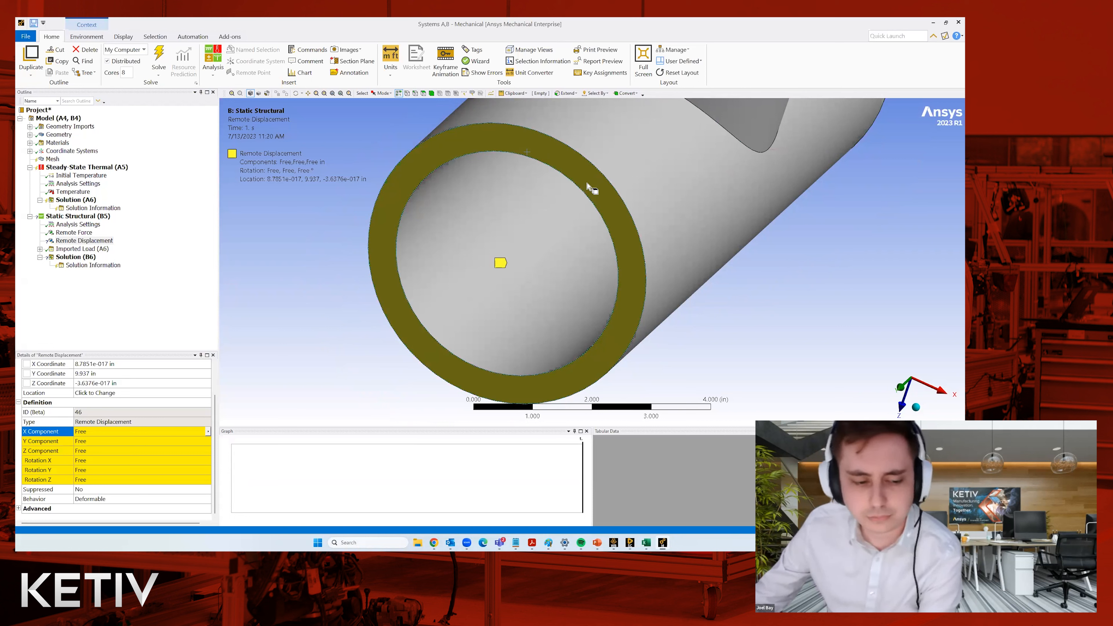
middle_click_drag(554, 310, 520, 283)
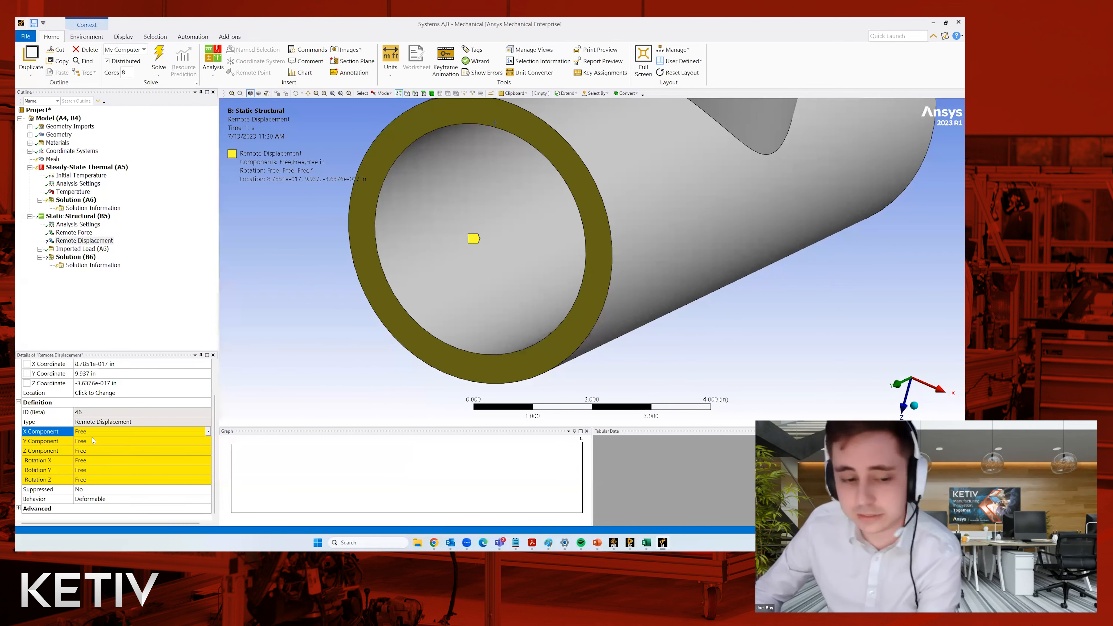
Step: Set the remote displacement's X, Y and Z components to 0 in
left_click(90, 432)
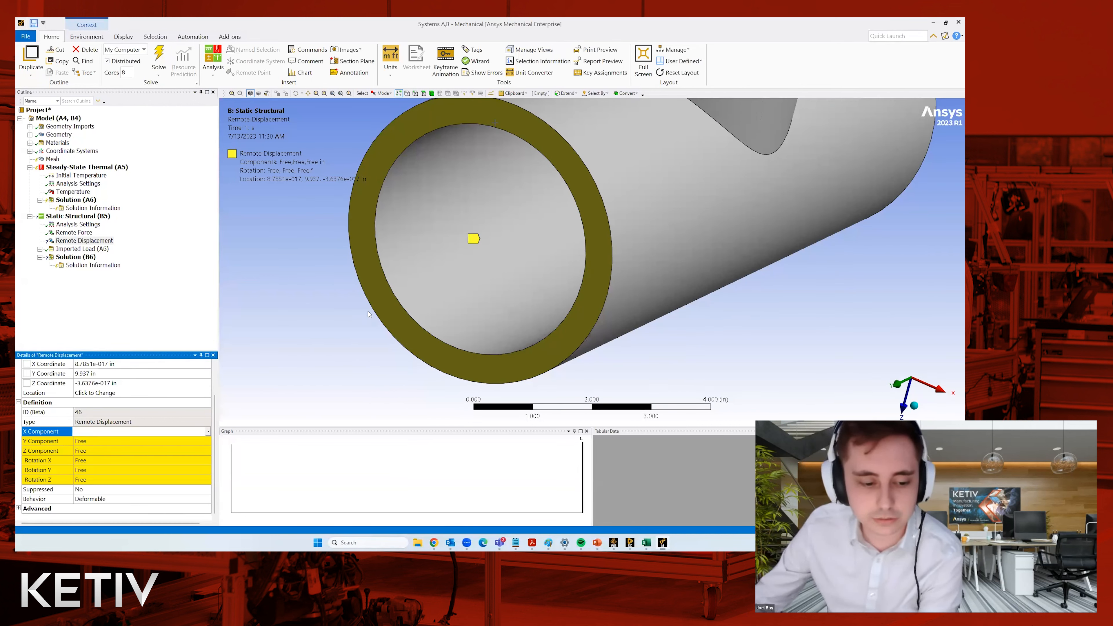
type("0")
key("Return")
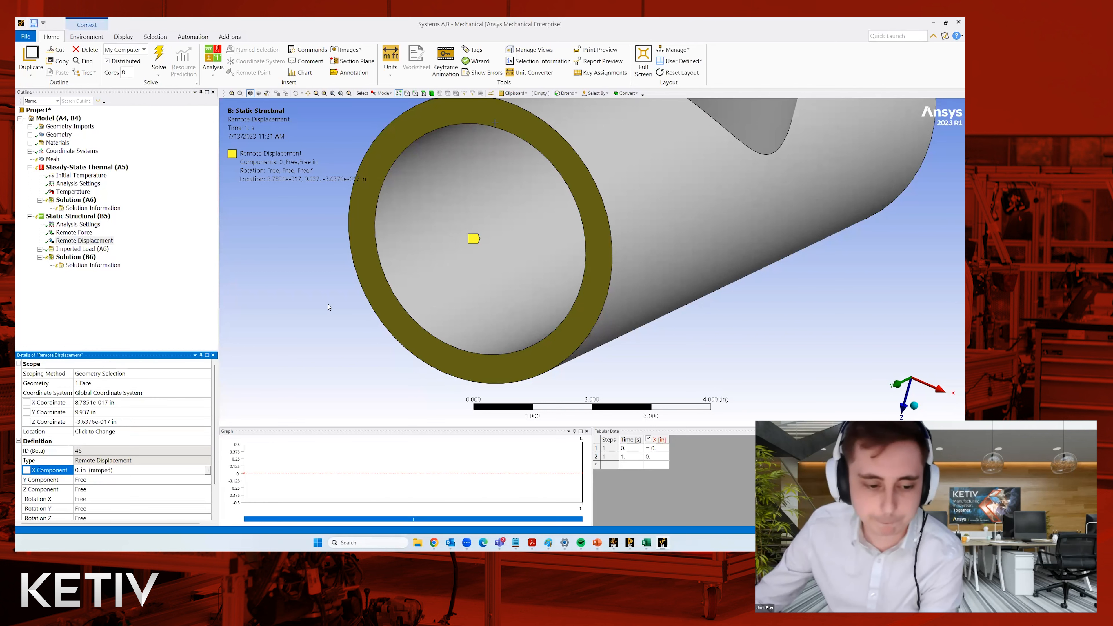
left_click(96, 479)
type("0")
key("Return")
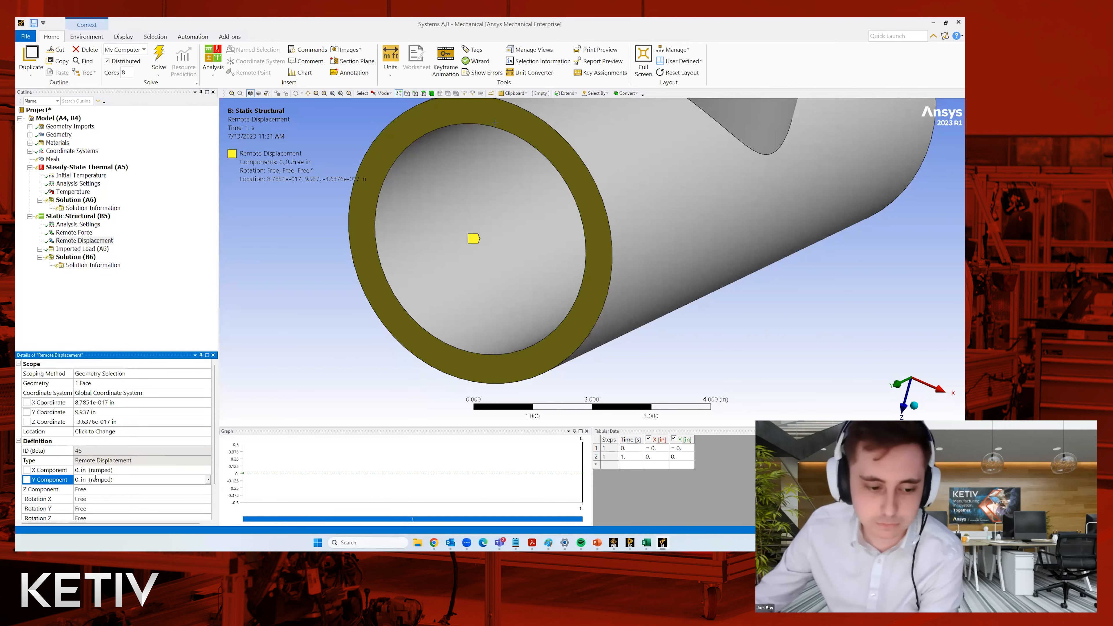
scroll(101, 456, "down", 2)
left_click(101, 450)
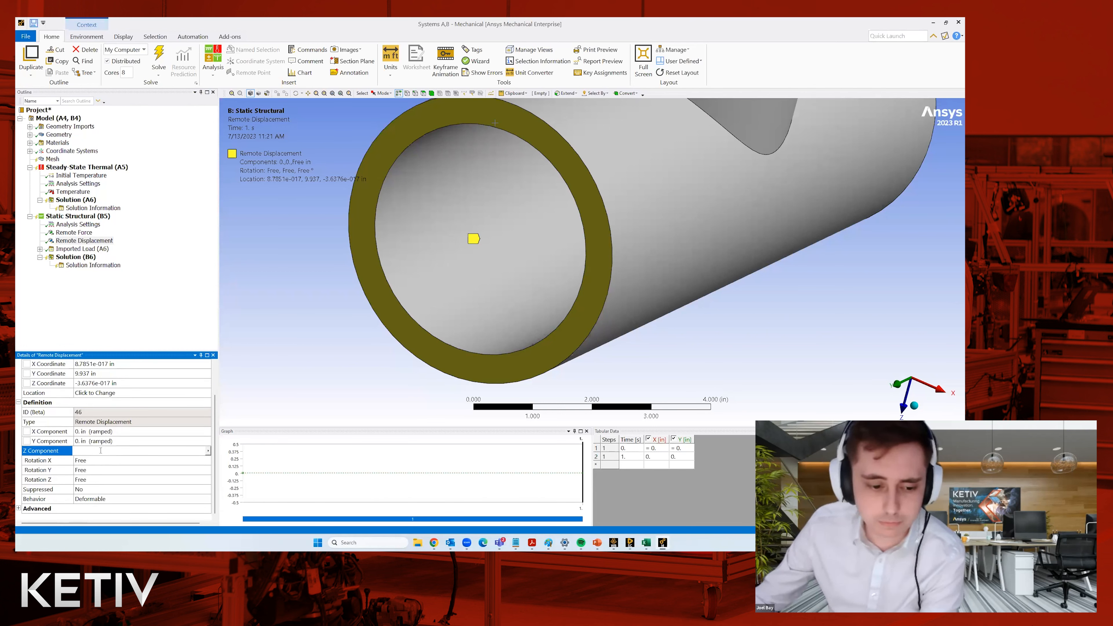
type("0")
key("Return")
Step: Set the remote displacement's X, Y and Z rotations to 0°, keeping its Deformable behavior
scroll(99, 456, "down", 2)
left_click(98, 461)
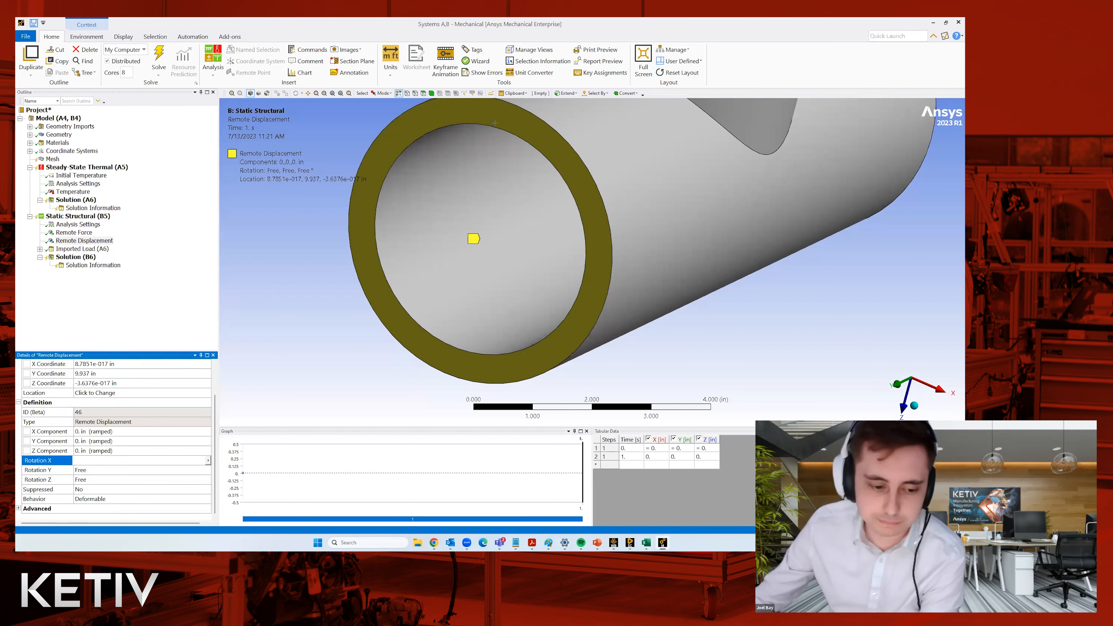
type("0")
key("Return")
scroll(105, 456, "down", 2)
left_click(109, 470)
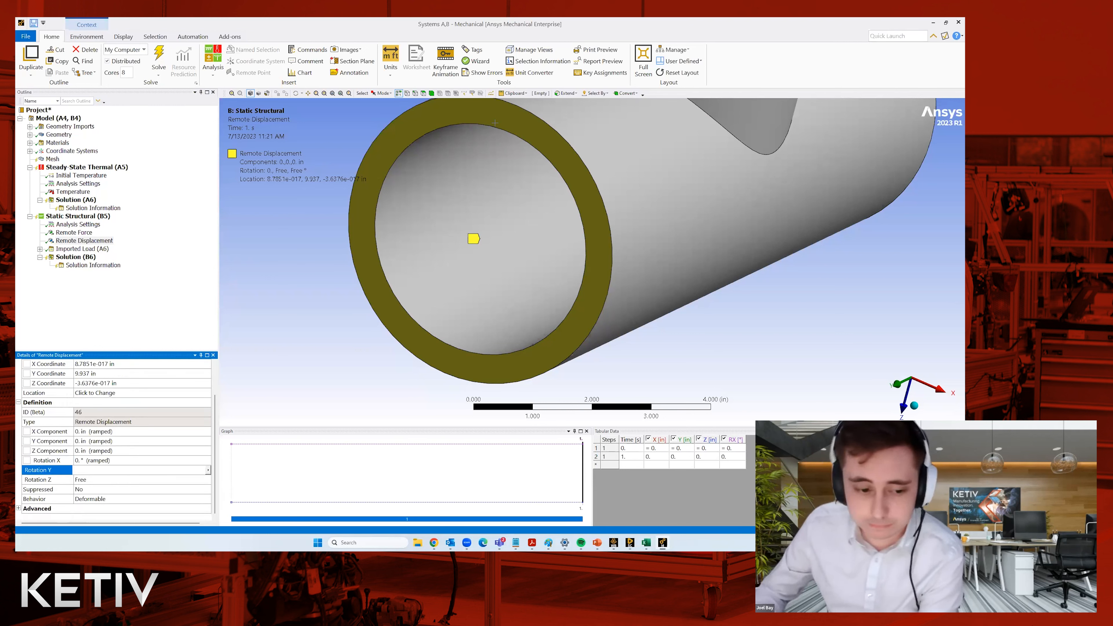
type("0")
key("Return")
scroll(110, 478, "down", 2)
left_click(111, 480)
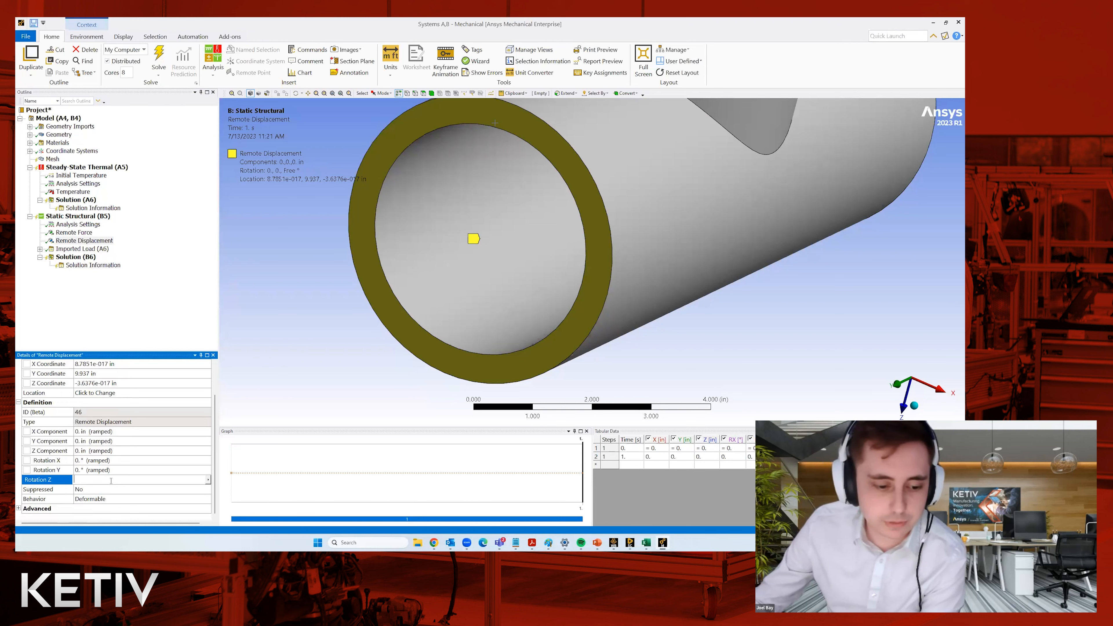
type("0")
key("Return")
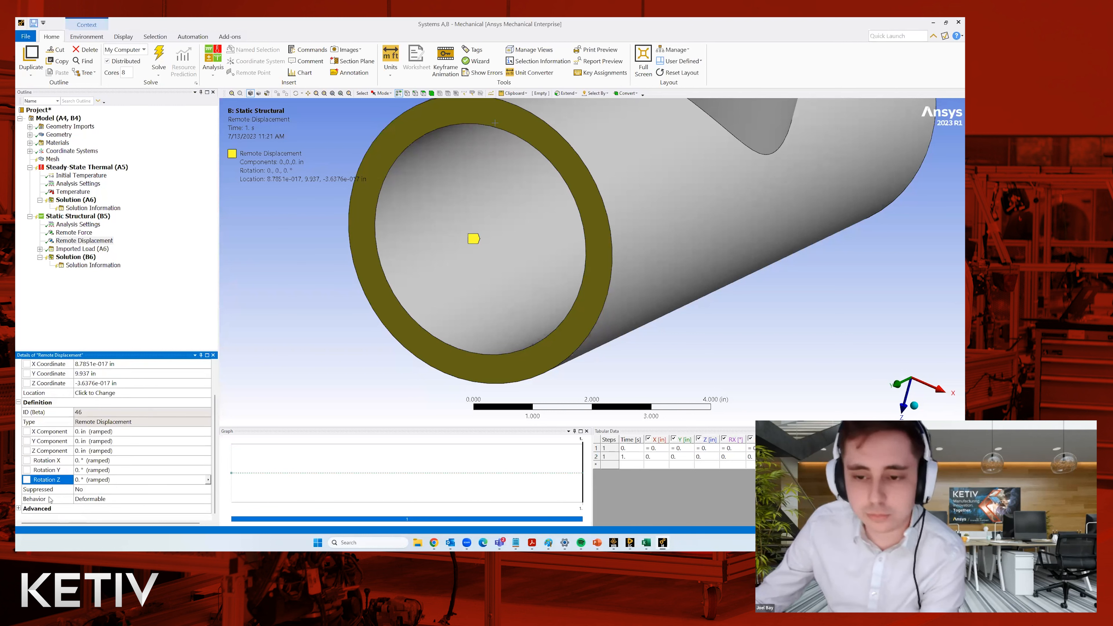
left_click(116, 499)
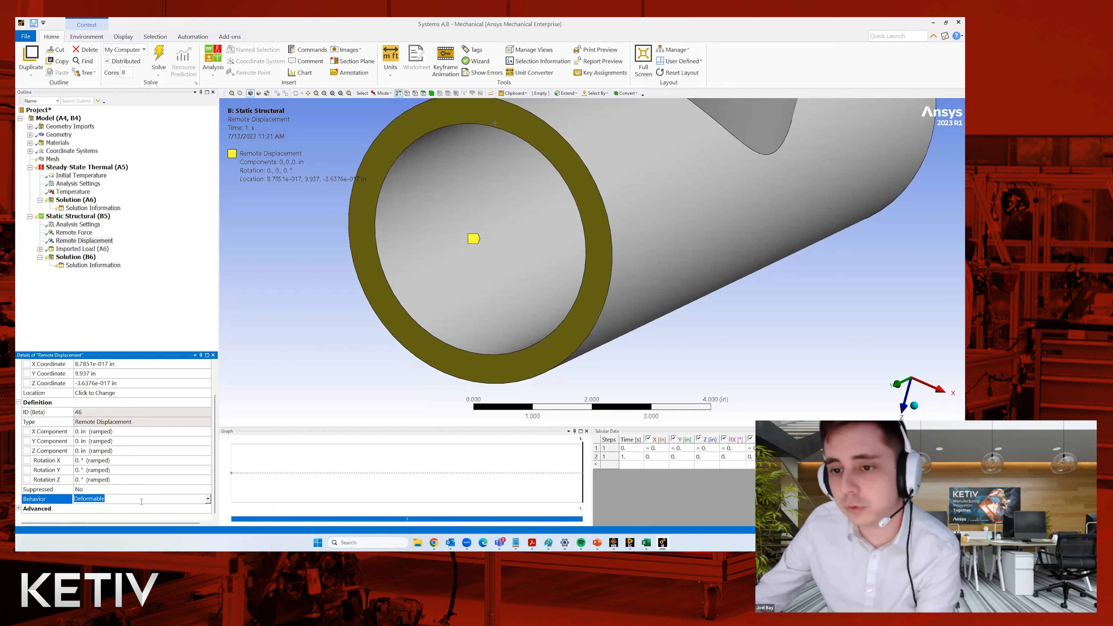
Step: Insert a second remote force on the horizontal pipe's unsupported end face in the Static Structural analysis
middle_click_drag(556, 189, 542, 185)
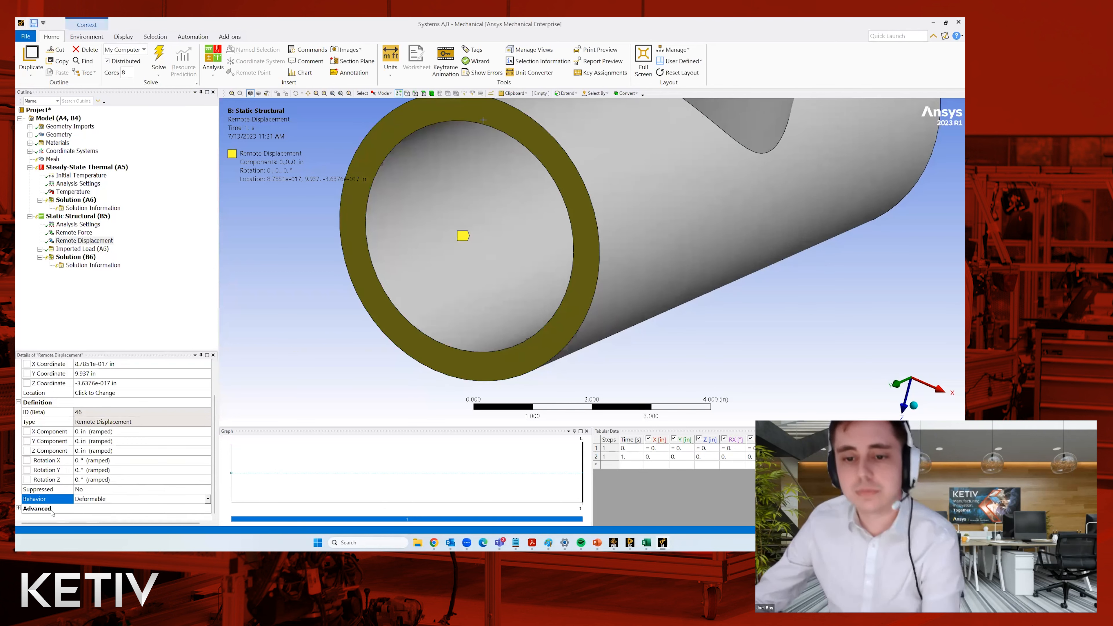
middle_click_drag(481, 284, 368, 273)
middle_click_drag(434, 360, 770, 268)
mouse_move(578, 264)
middle_mouse_down()
mouse_move(497, 315)
mouse_move(512, 296)
mouse_move(582, 278)
middle_mouse_up()
middle_click_drag(679, 281, 409, 190, "ctrl")
scroll(480, 305, "down", 3)
middle_click_drag(479, 305, 516, 326)
middle_click_drag(835, 299, 642, 242)
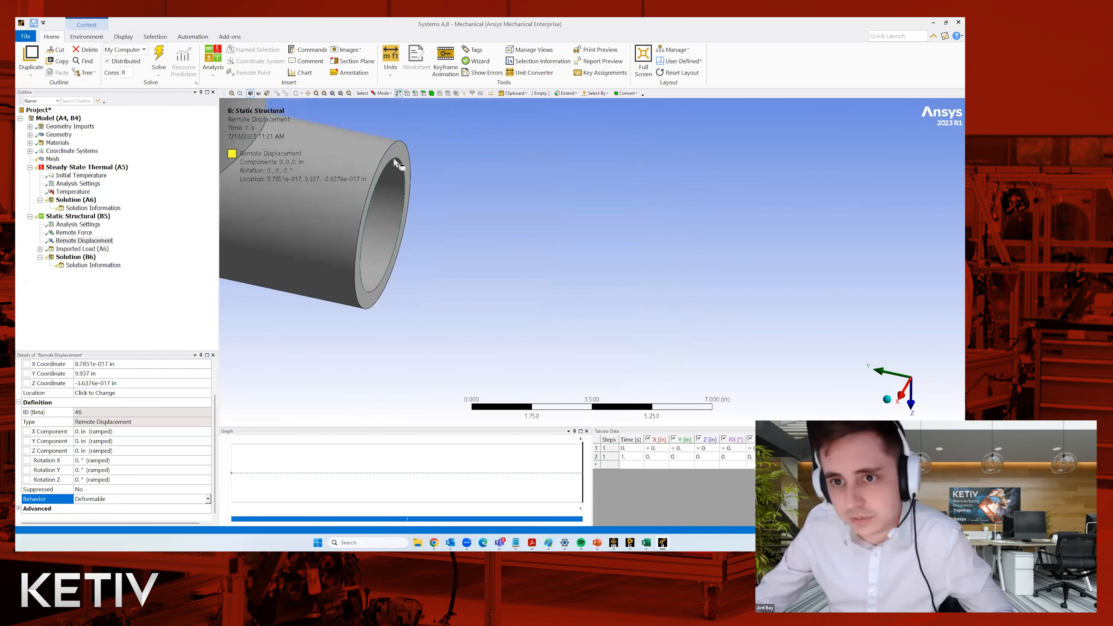
left_click(396, 166)
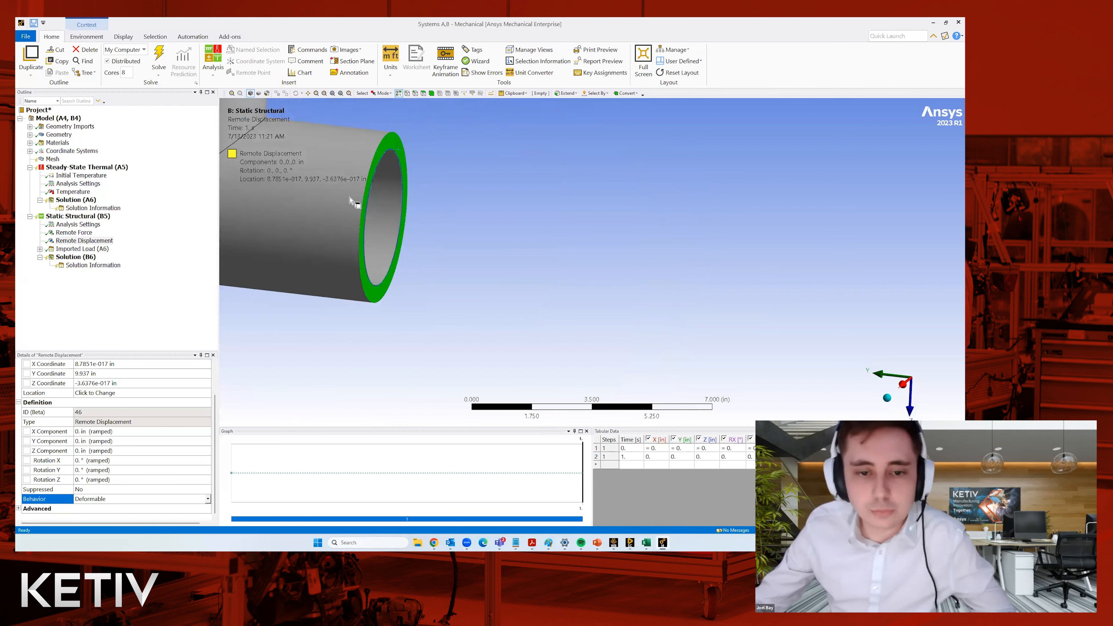
mouse_move(362, 283)
middle_mouse_down()
mouse_move(325, 277)
mouse_move(307, 292)
mouse_move(351, 308)
mouse_move(472, 279)
mouse_move(430, 241)
mouse_move(662, 304)
middle_mouse_up()
mouse_move(588, 284)
middle_mouse_down()
mouse_move(650, 281)
mouse_move(551, 283)
mouse_move(448, 249)
mouse_move(549, 318)
mouse_move(700, 263)
mouse_move(479, 251)
middle_mouse_up()
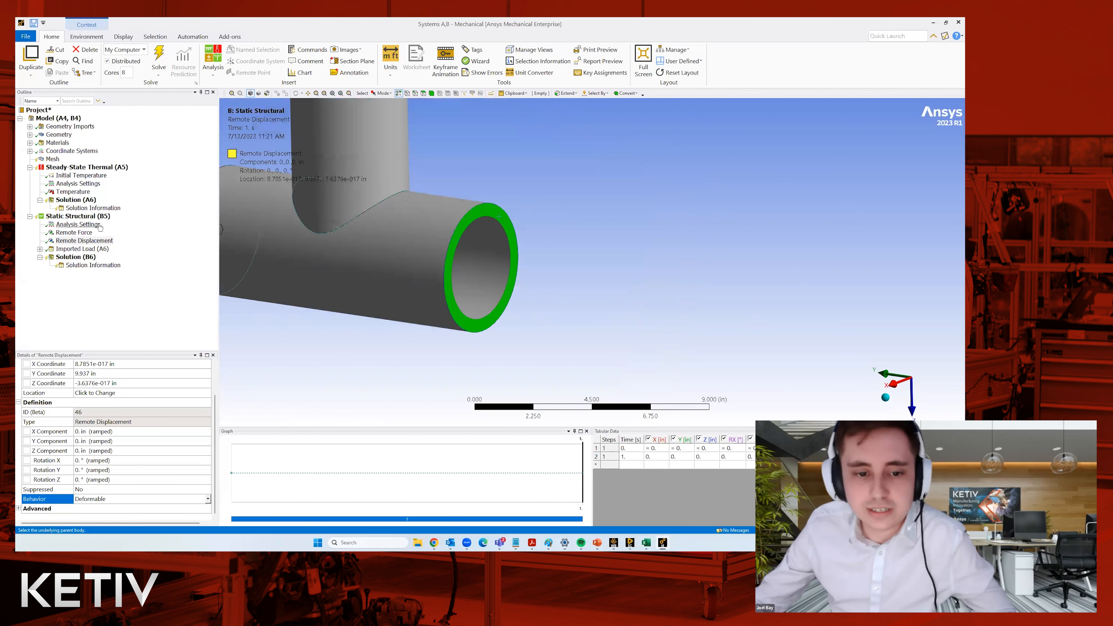
left_click(81, 218)
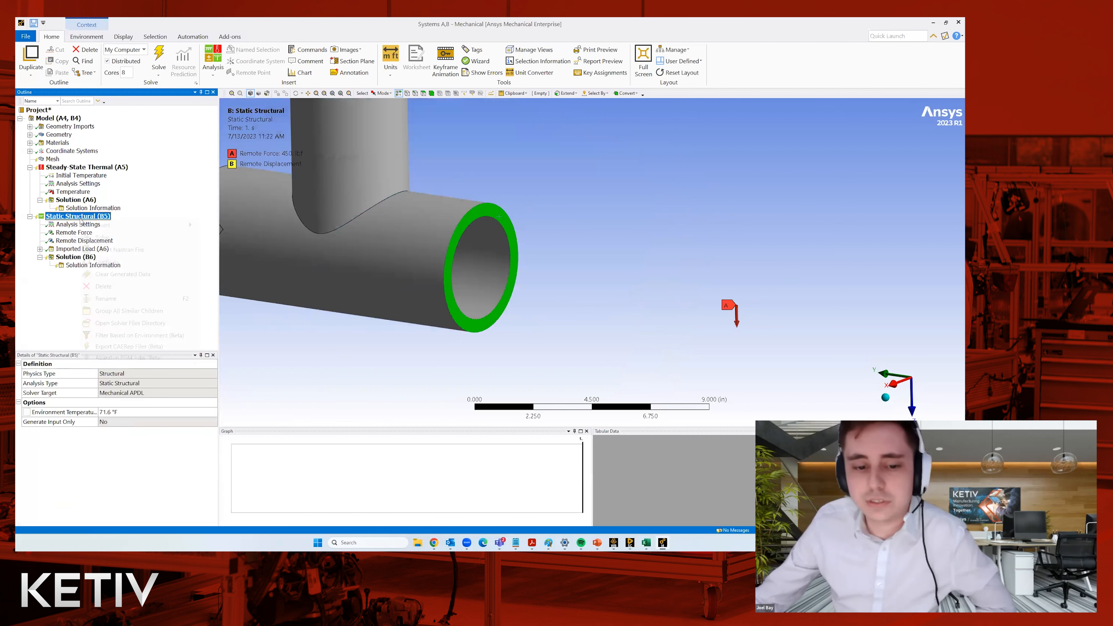
right_click(81, 219)
mouse_move(92, 226)
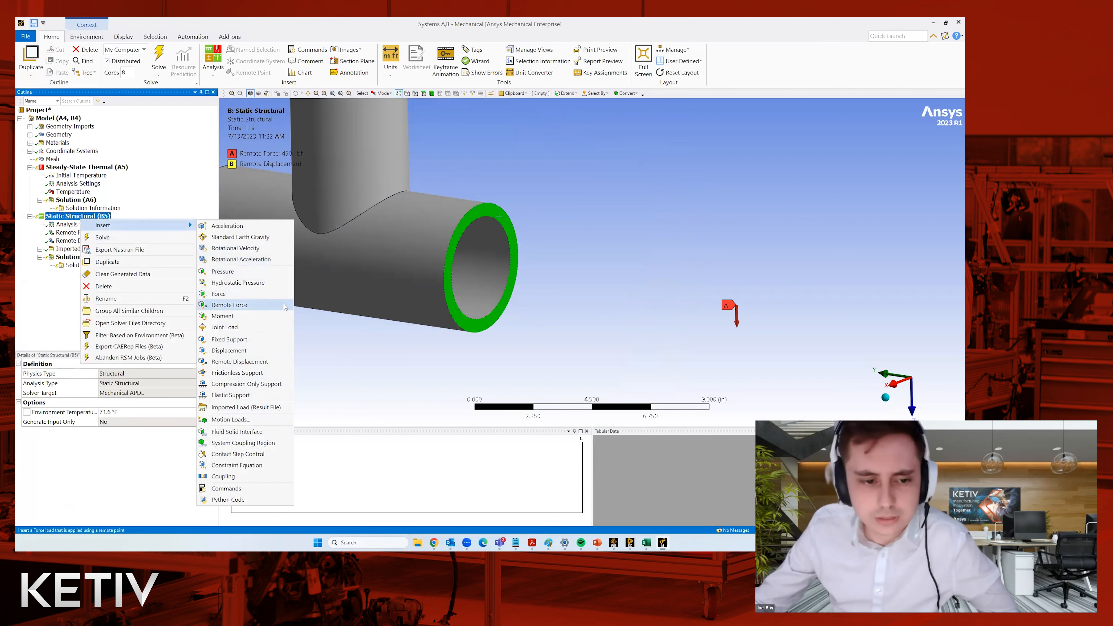
left_click(266, 310)
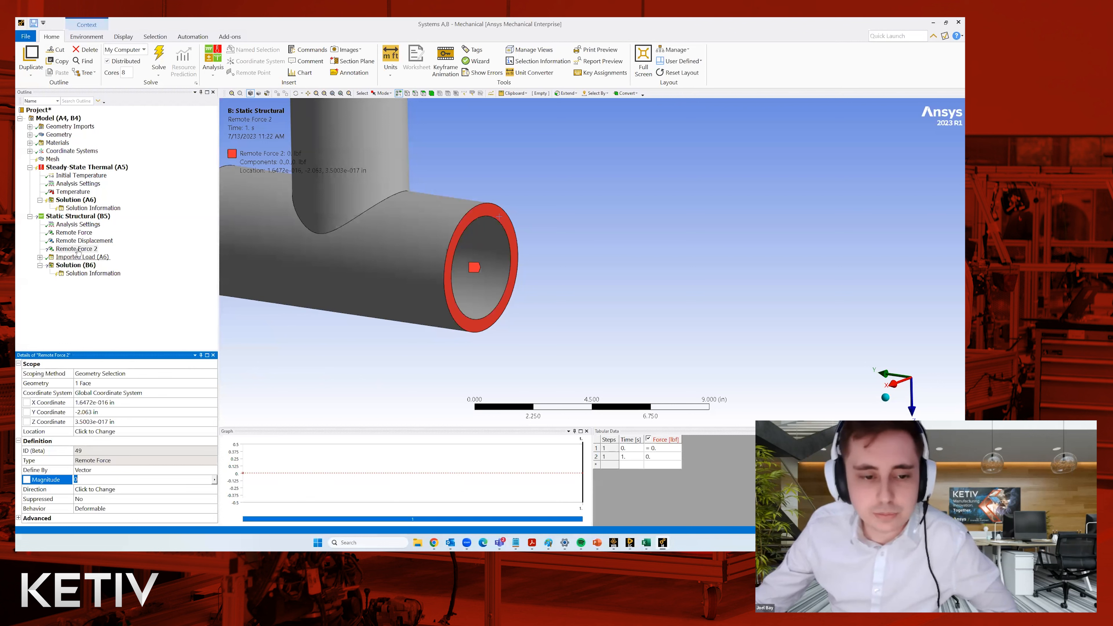
left_click(74, 233)
left_click(81, 249)
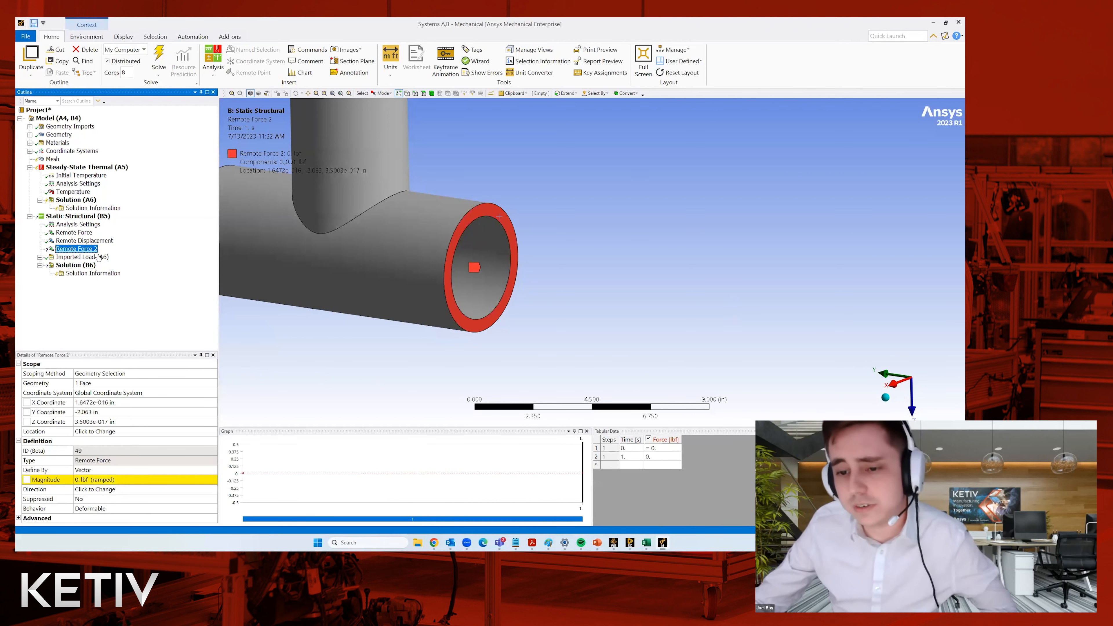
Step: Examine both end faces of the horizontal pipe and the new remote force's placement and magnitude setting
middle_click_drag(243, 388, 648, 386)
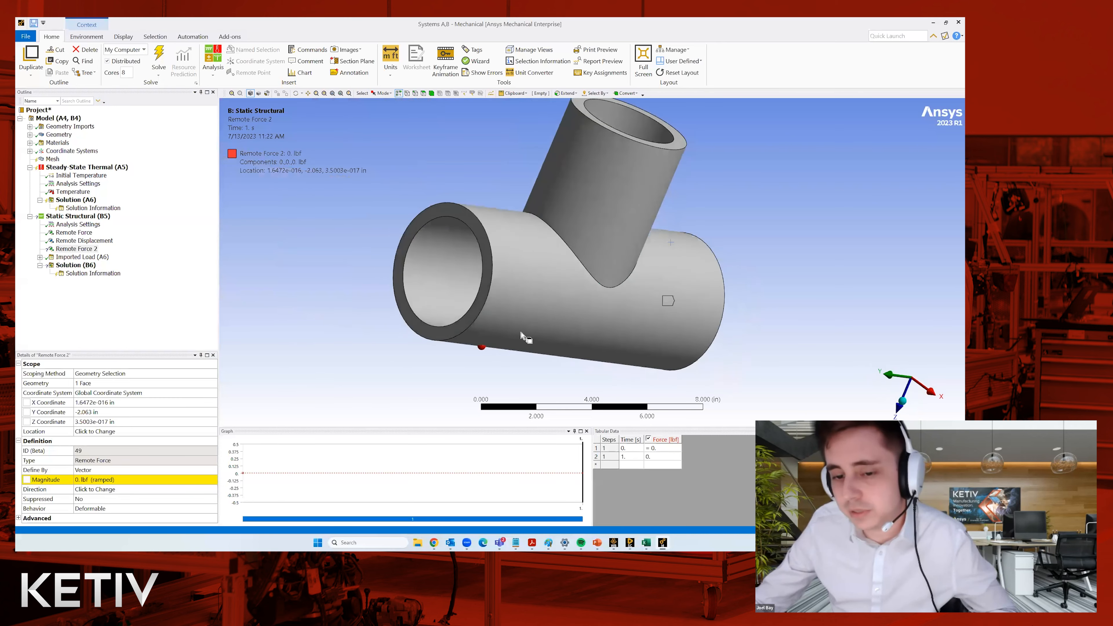
middle_click_drag(472, 232, 440, 228)
middle_click_drag(431, 306, 456, 275)
middle_click_drag(499, 231, 510, 238)
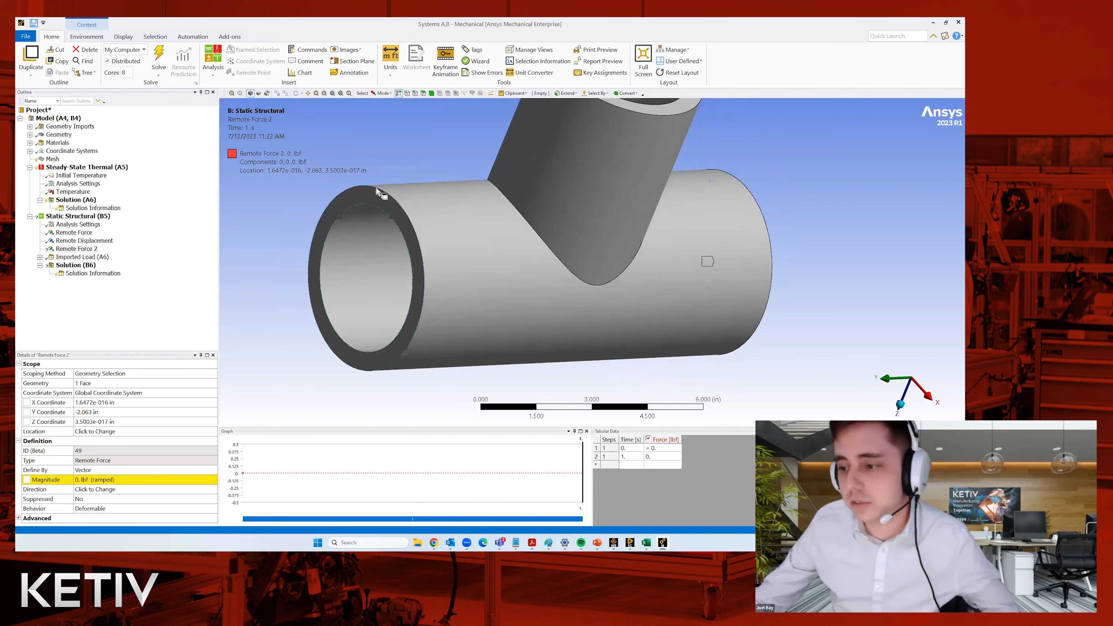
middle_click_drag(331, 211, 803, 292)
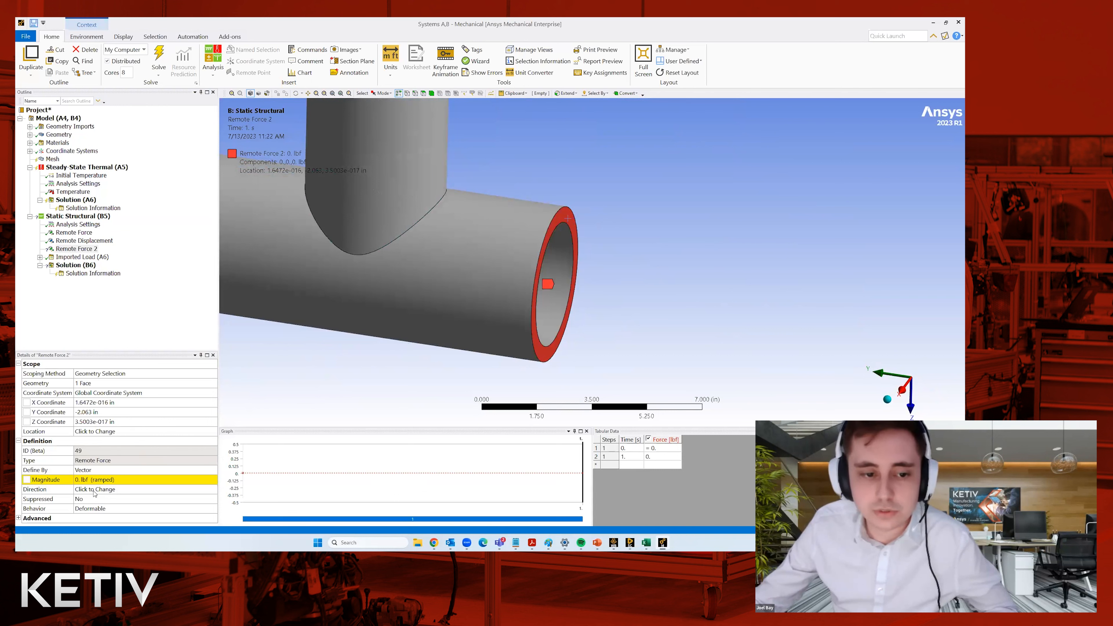
left_click(119, 479)
scroll(328, 378, "down", 1)
middle_click_drag(328, 378, 370, 378, "ctrl")
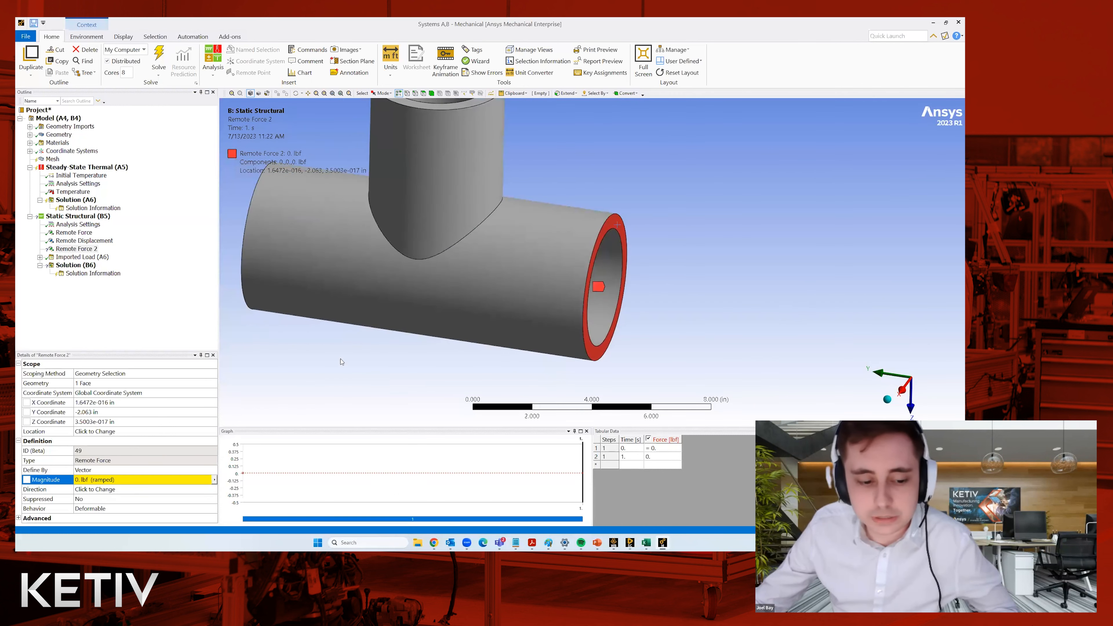
middle_click_drag(311, 311, 303, 315)
left_click(100, 479)
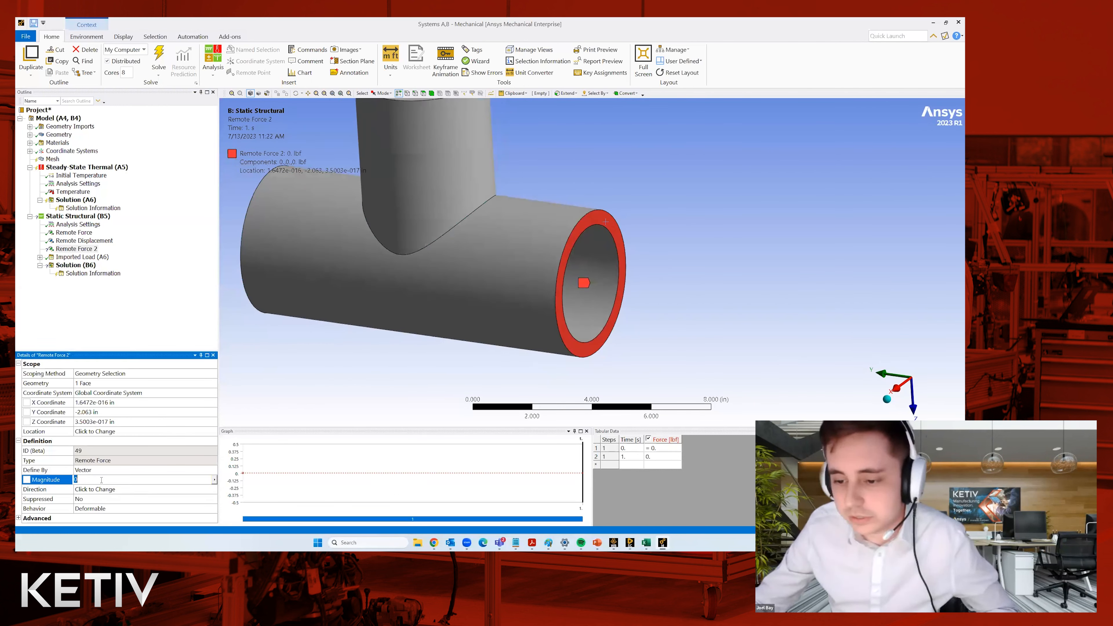
left_click(354, 381)
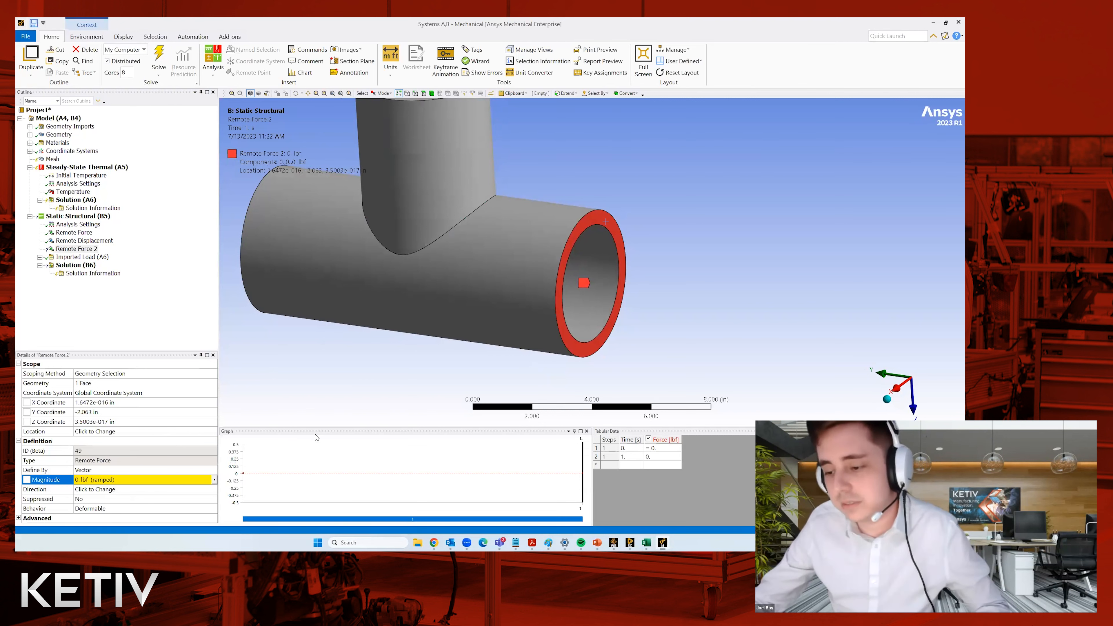
Step: Check the pipe assembly load on the exercise slide in PowerPoint and return to Mechanical
key("alt+Tab")
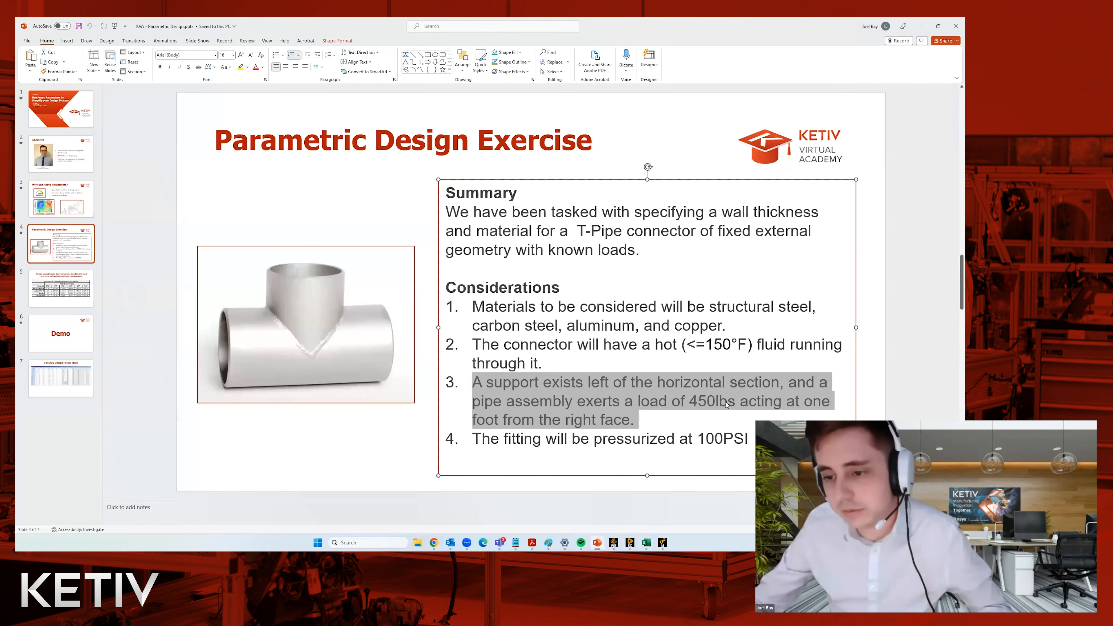
key("alt")
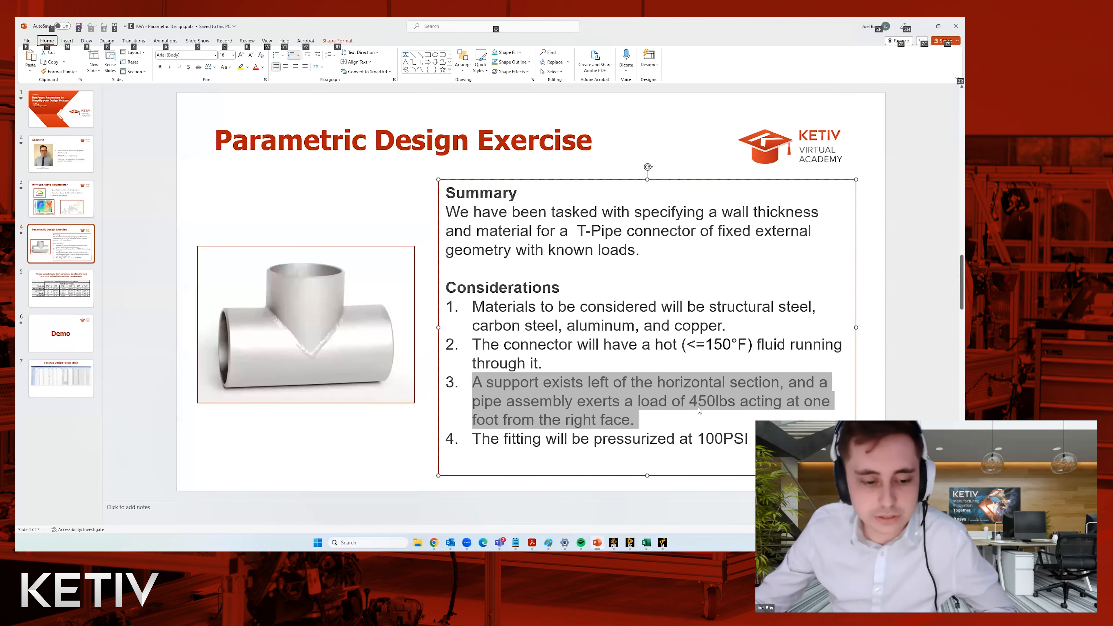
key("alt+Tab")
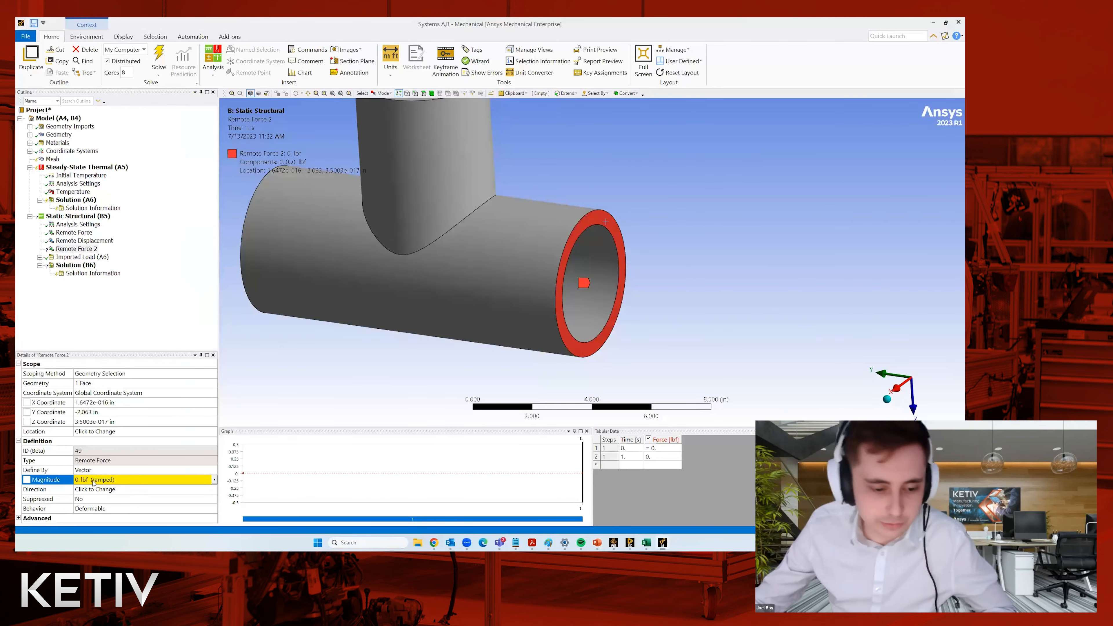
Step: Define the second remote force by components and set its Z component to 450 lbf
left_click(118, 470)
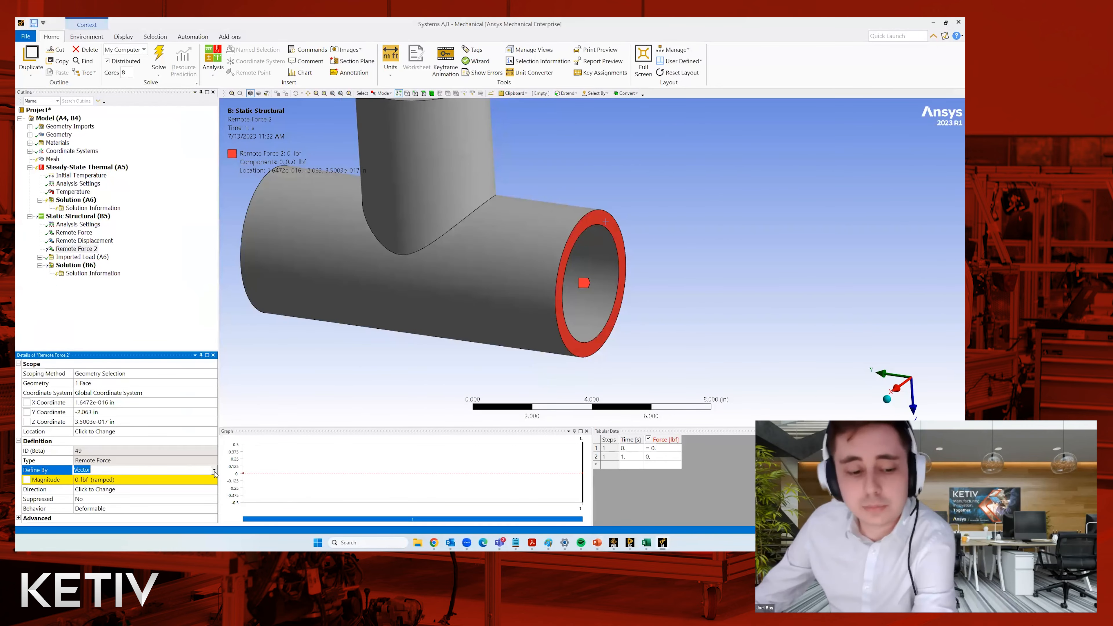
left_click(214, 470)
left_click(136, 485)
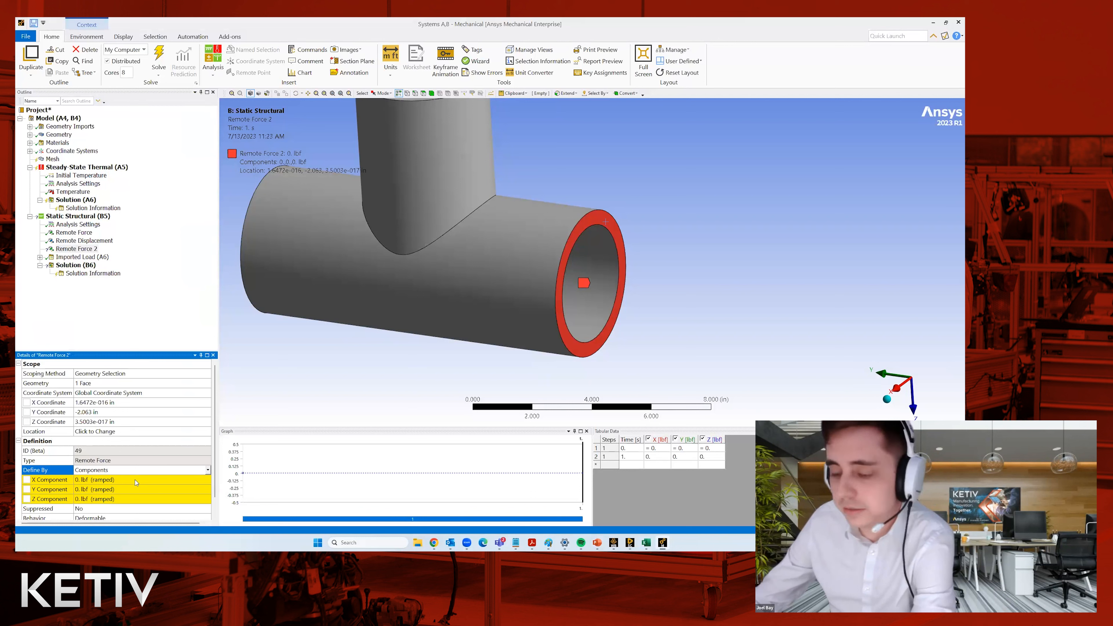
scroll(123, 489, "down", 1)
left_click(143, 480)
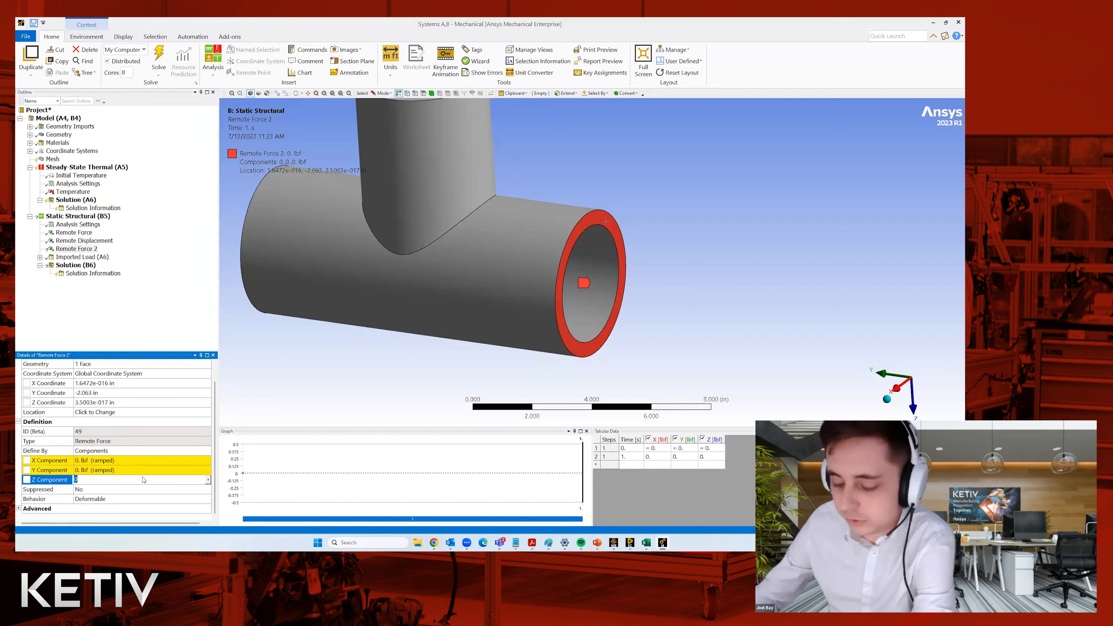
middle_click_drag(397, 368, 351, 395)
left_click(99, 479)
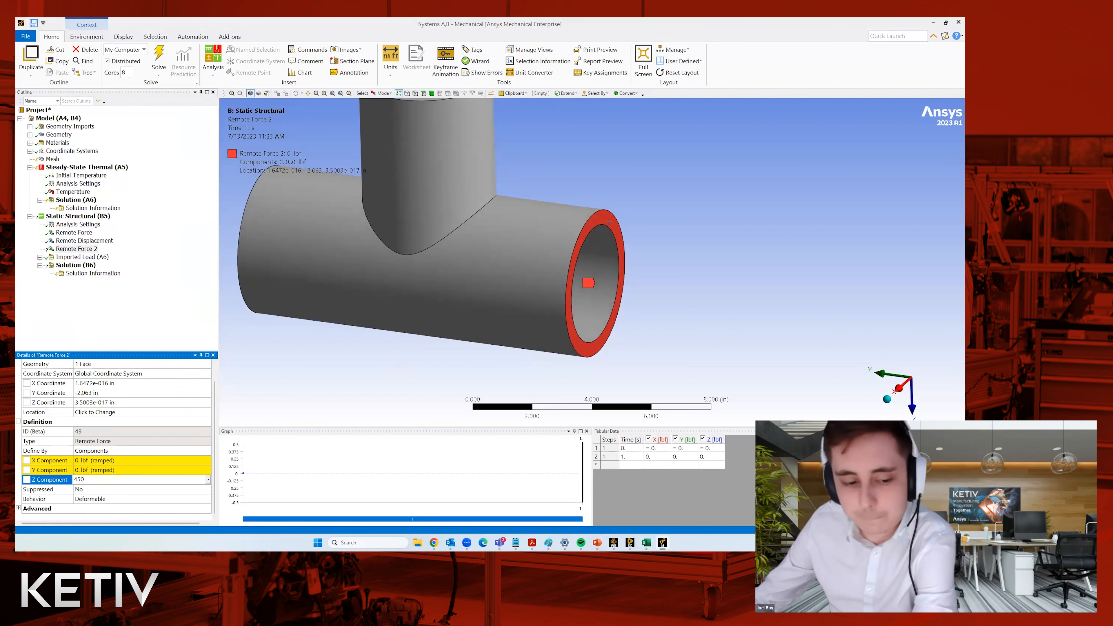
type("450")
key("Return")
scroll(180, 465, "down", 1)
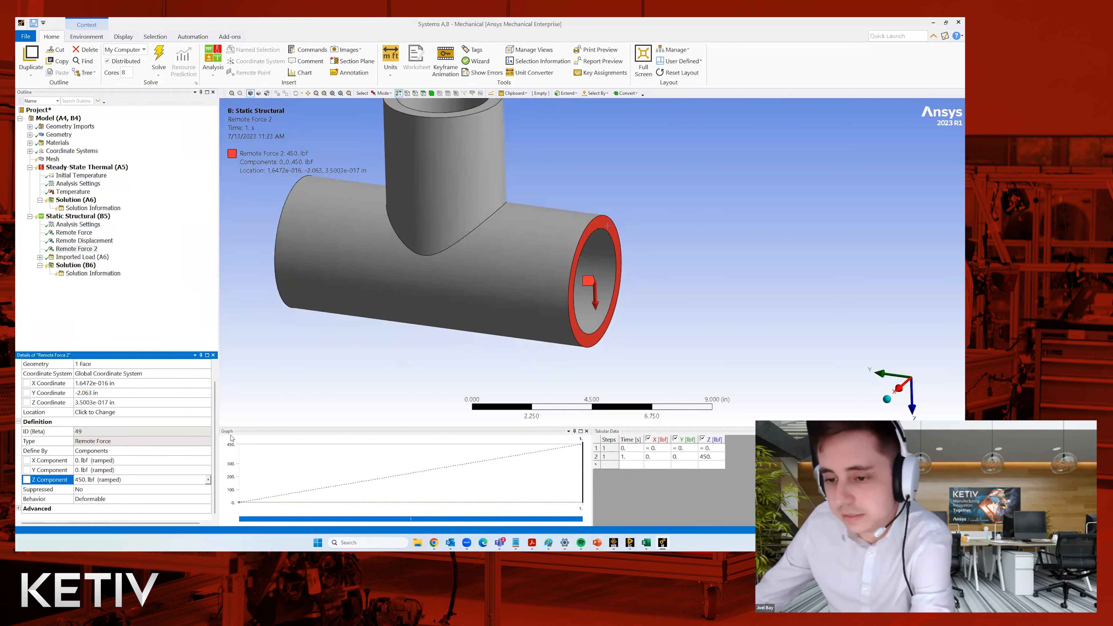
Step: Move the second remote force 12 in outward from the end face by setting its Y coordinate to -14.063 in
middle_click_drag(504, 380, 456, 327)
scroll(569, 283, "down", 3)
scroll(568, 283, "up", 4)
middle_click_drag(580, 253, 524, 210)
middle_click_drag(434, 259, 608, 349)
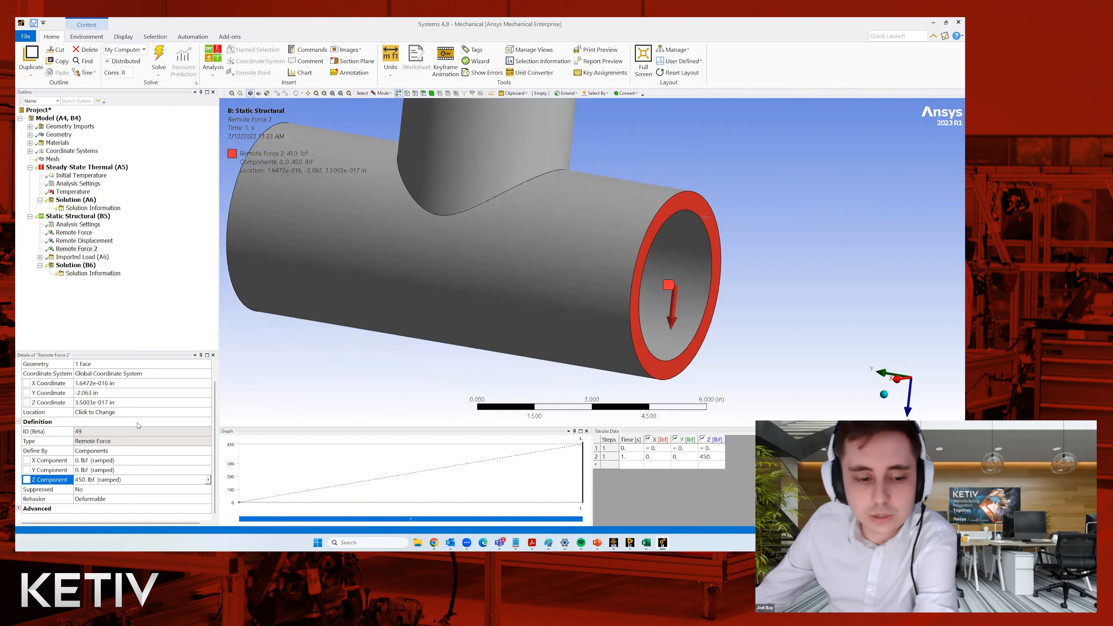
left_click(44, 394)
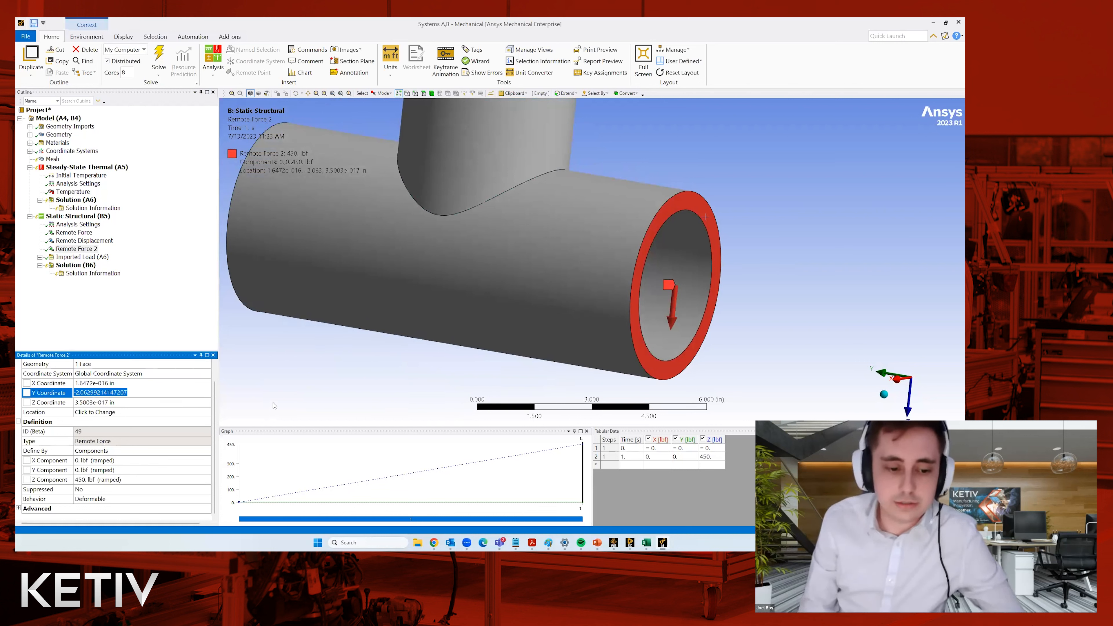
key("Home")
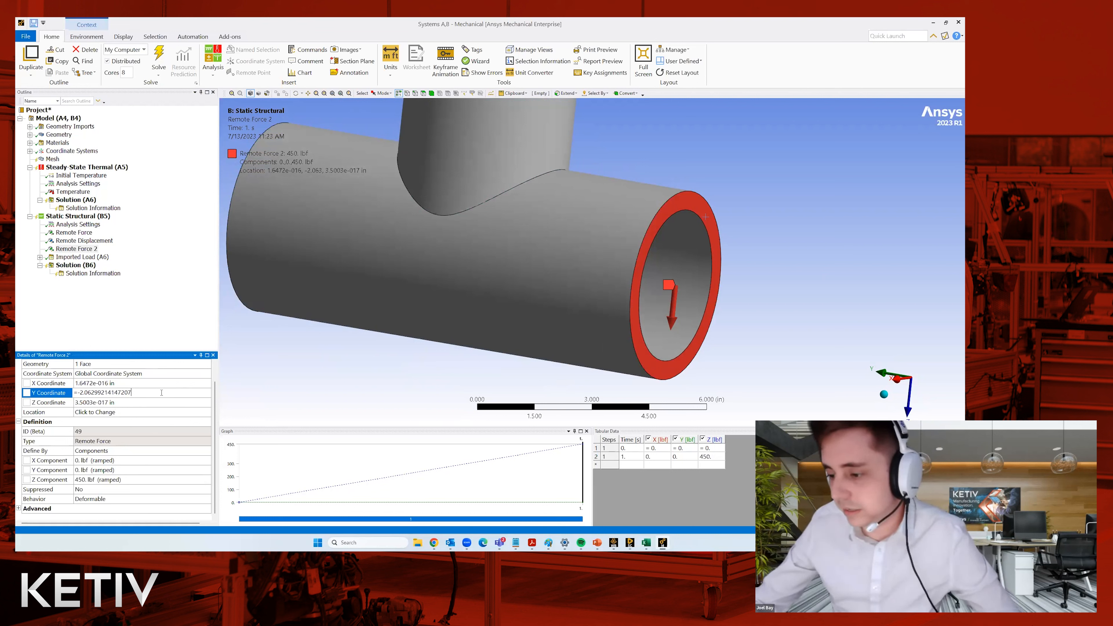
middle_click_drag(621, 331, 602, 356)
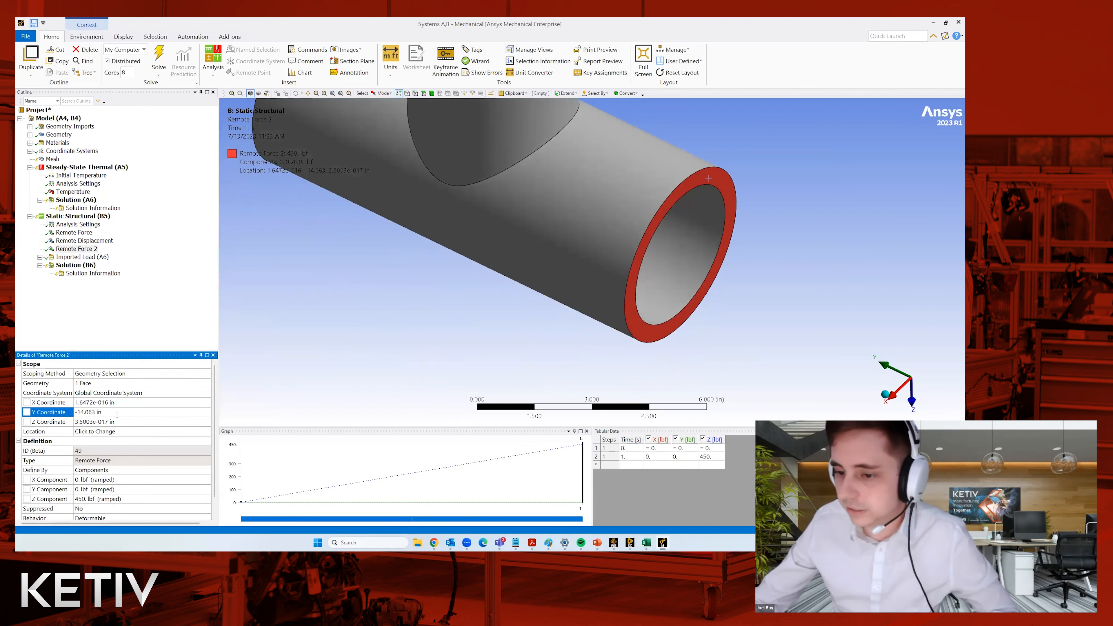
Step: Examine the offset remote force, check the load and pressurization considerations on the PowerPoint slide, and return to Mechanical
mouse_move(711, 314)
middle_mouse_down()
mouse_move(718, 279)
mouse_move(750, 267)
mouse_move(622, 235)
mouse_move(666, 323)
mouse_move(699, 289)
mouse_move(706, 254)
mouse_move(782, 258)
mouse_move(434, 269)
mouse_move(447, 293)
mouse_move(215, 360)
middle_mouse_up()
scroll(750, 266, "down", 3)
middle_click_drag(366, 319, 470, 373, "ctrl")
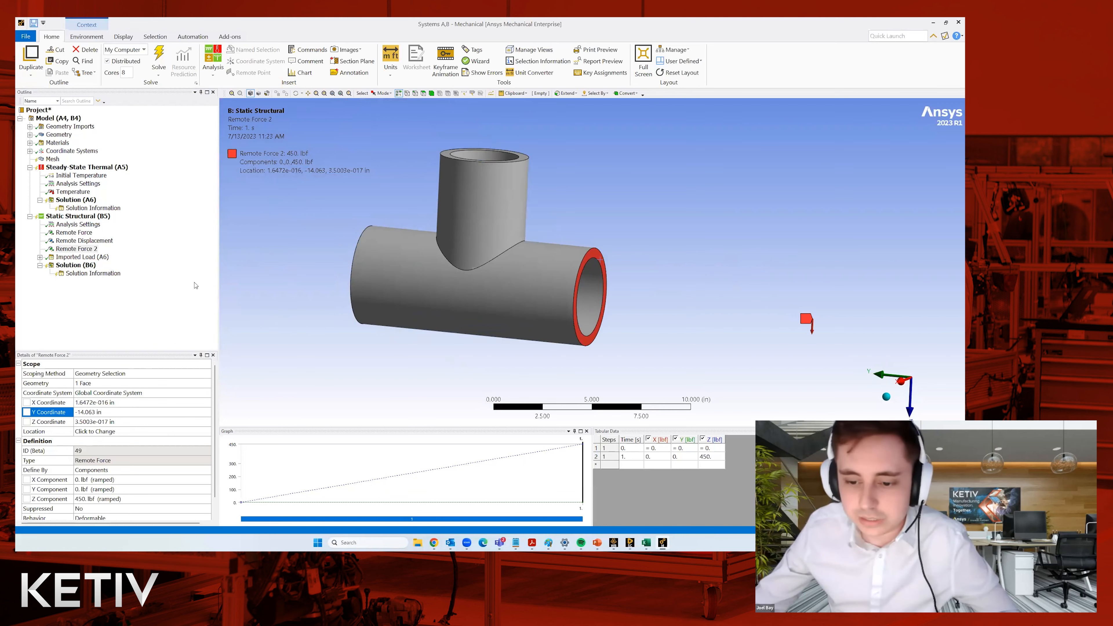
mouse_move(708, 305)
middle_mouse_down()
mouse_move(576, 266)
mouse_move(448, 269)
middle_mouse_up()
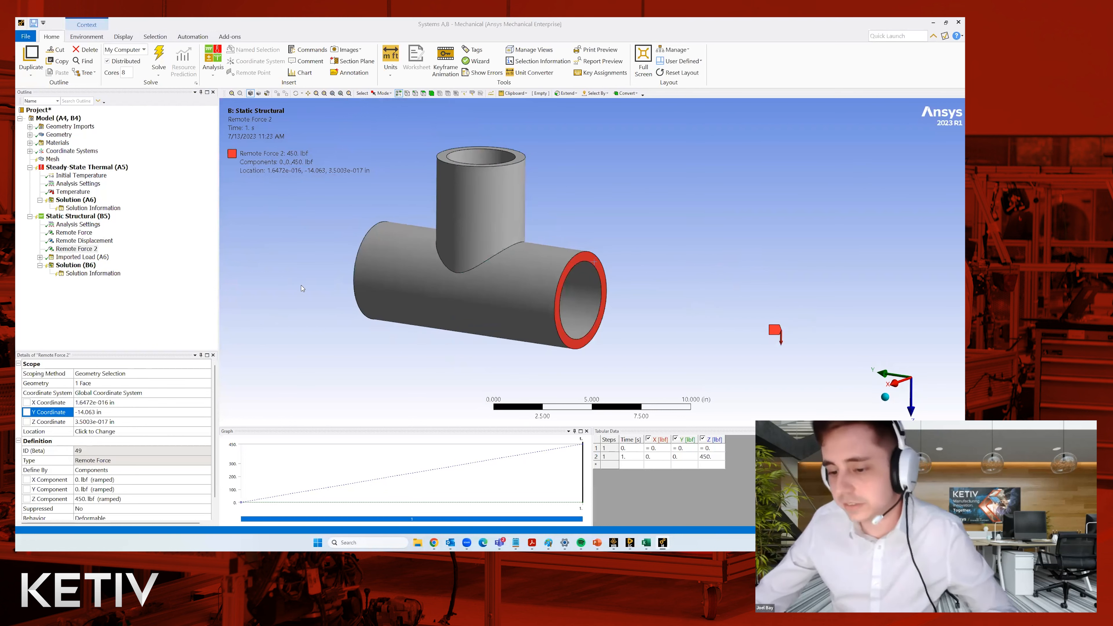
key("alt+Tab")
left_click_drag(471, 380, 671, 420)
left_click(640, 438)
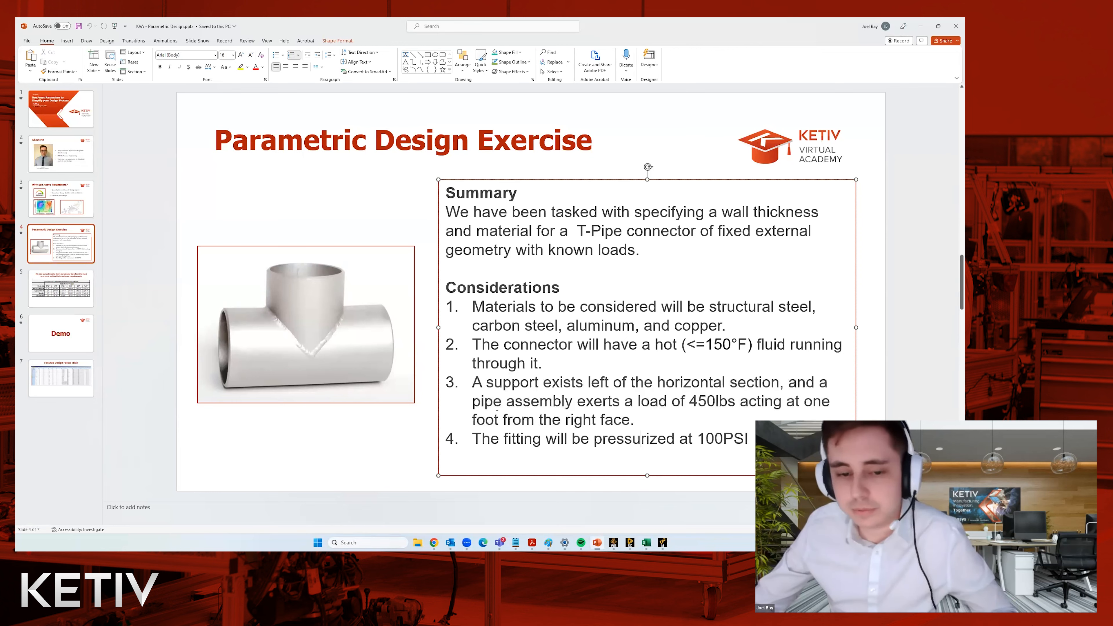
key("alt+Tab")
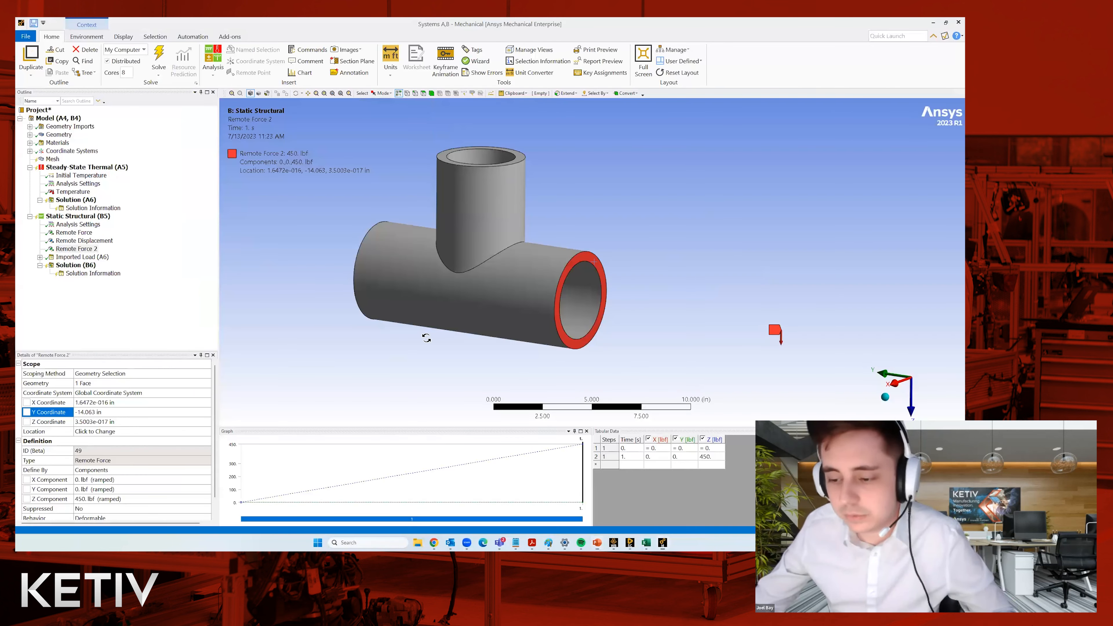
Step: Check the pressurization requirement on the PowerPoint slide, return to Mechanical, and apply a 100 psi pressure to the tee's two inner cylindrical faces
key("alt+Tab")
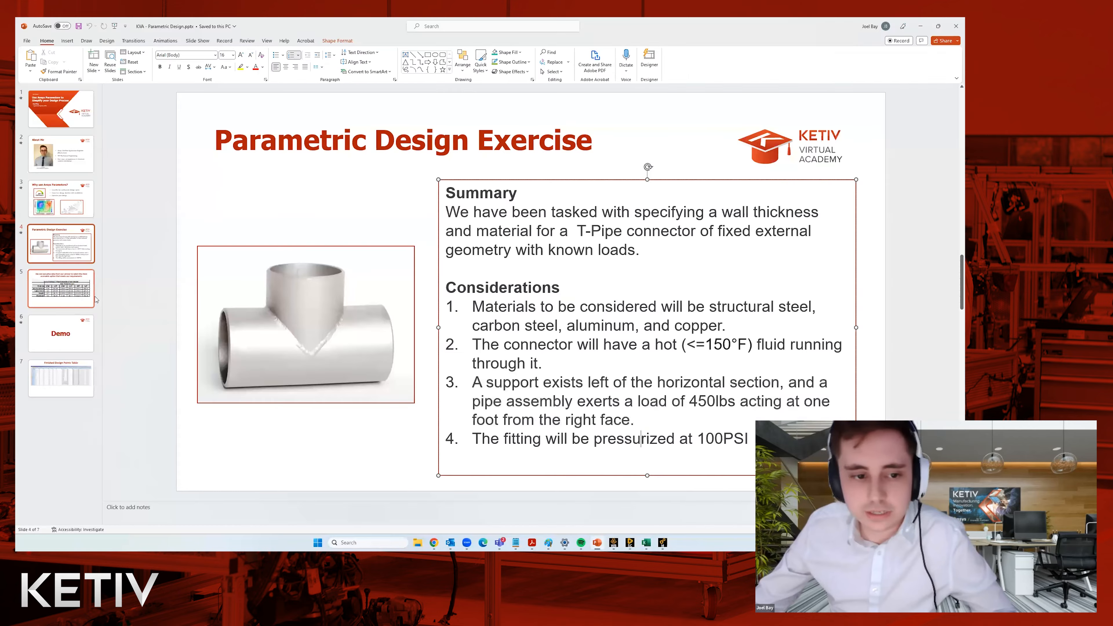
key("alt+Tab")
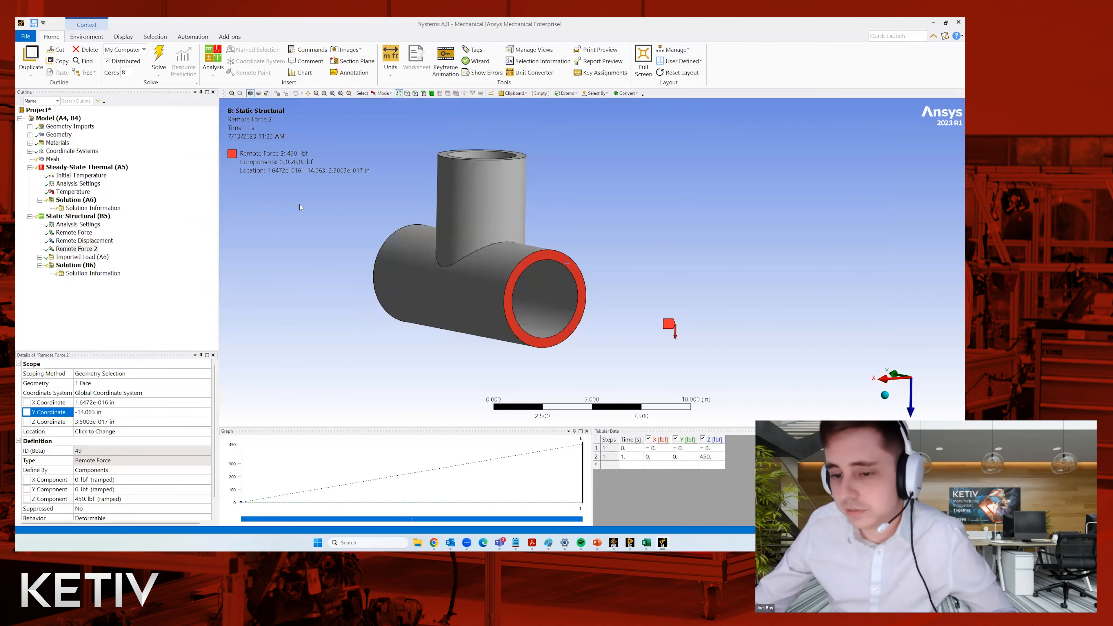
left_click(89, 216)
left_click(544, 285)
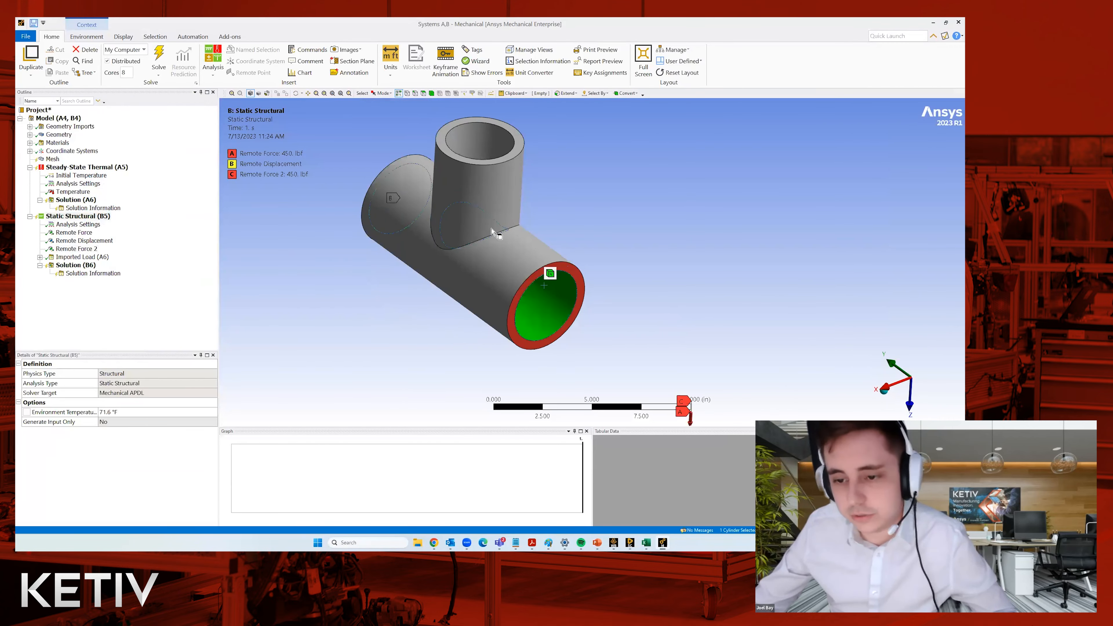
middle_click_drag(491, 248, 522, 340, "ctrl")
left_click(523, 255, "ctrl")
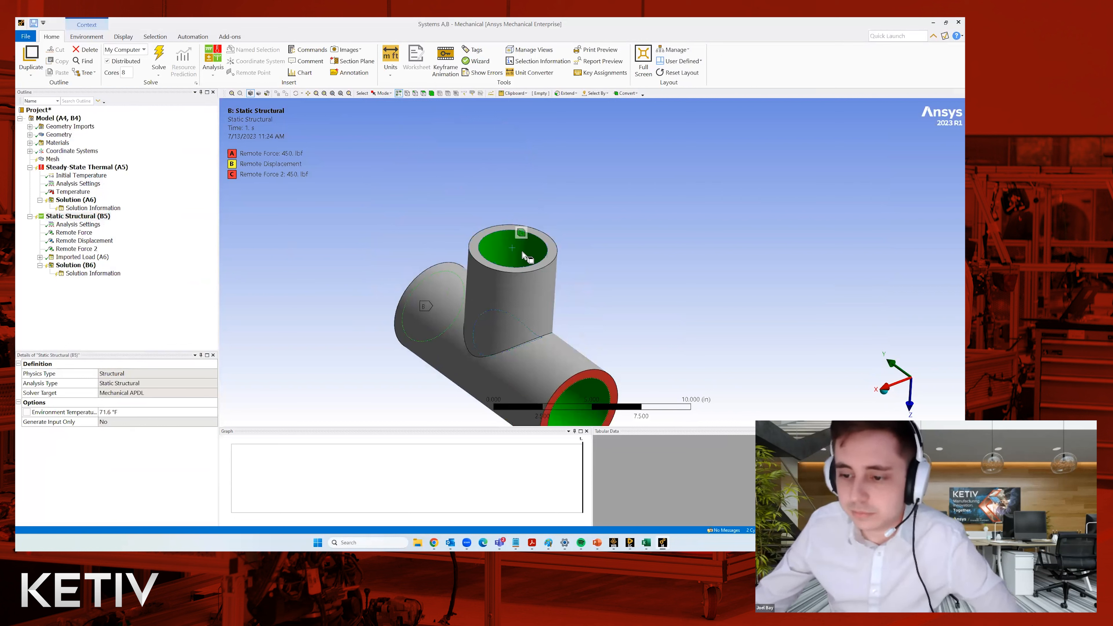
right_click(523, 253)
mouse_move(592, 263)
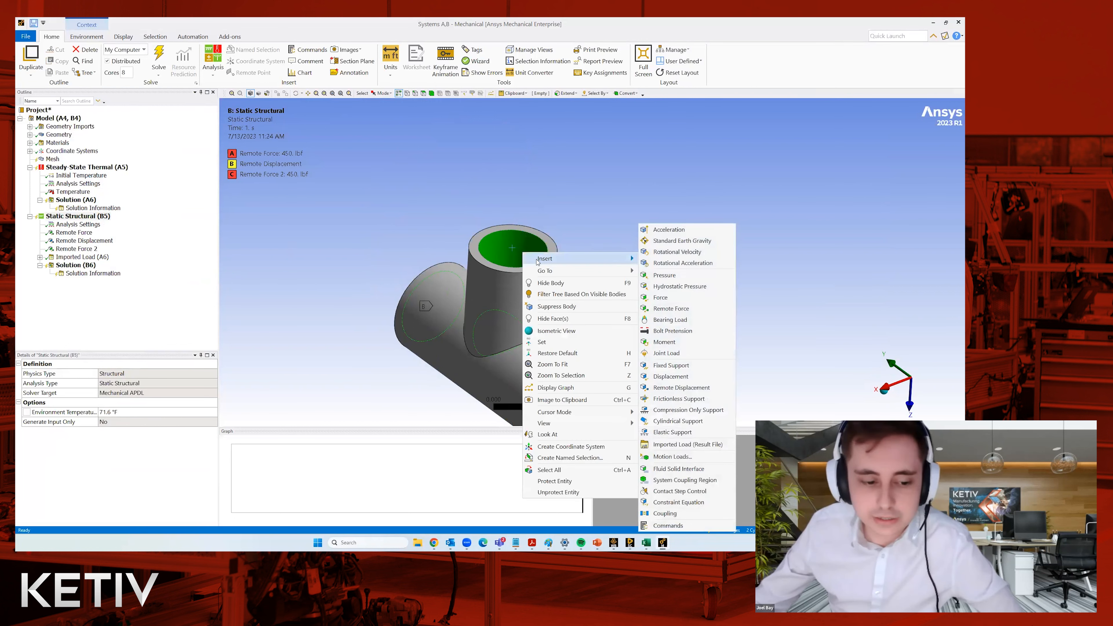
left_click(664, 276)
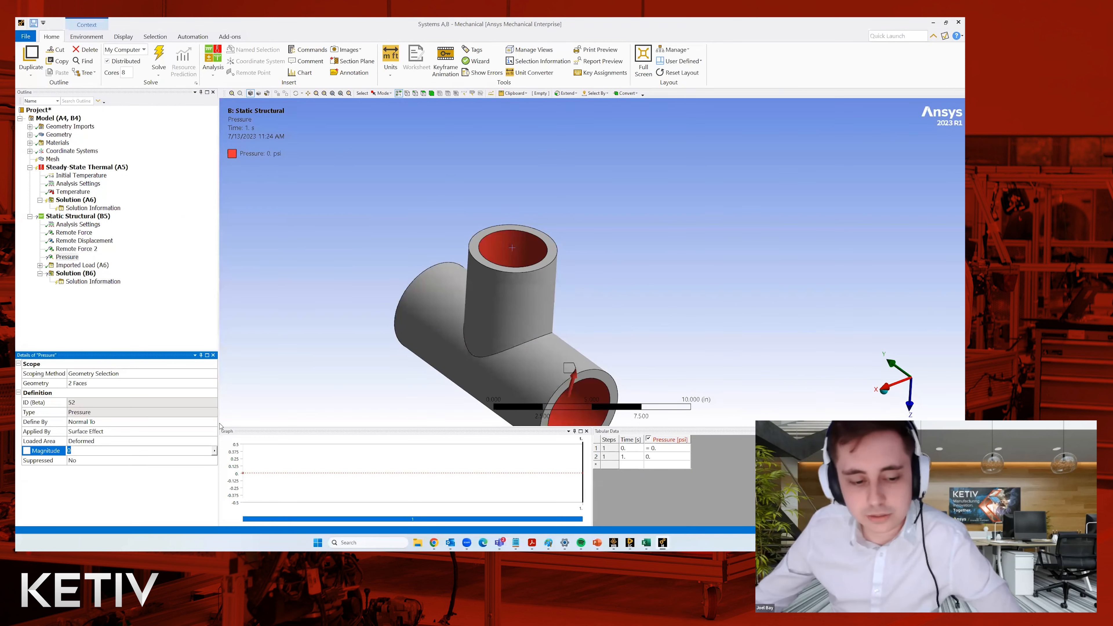
key("Return")
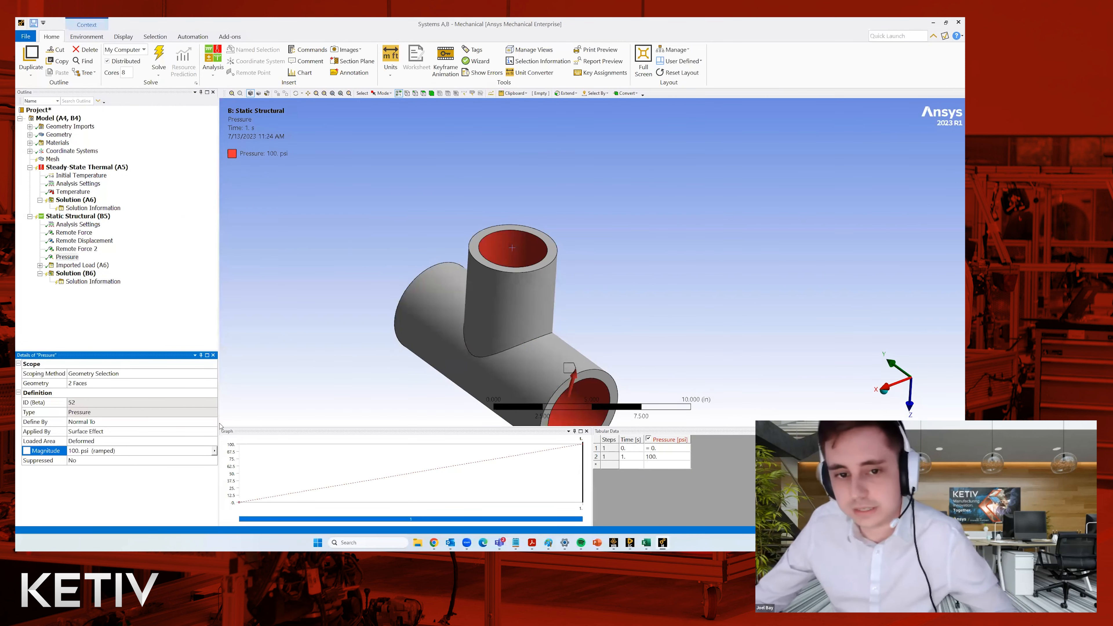
middle_click_drag(335, 359, 485, 350)
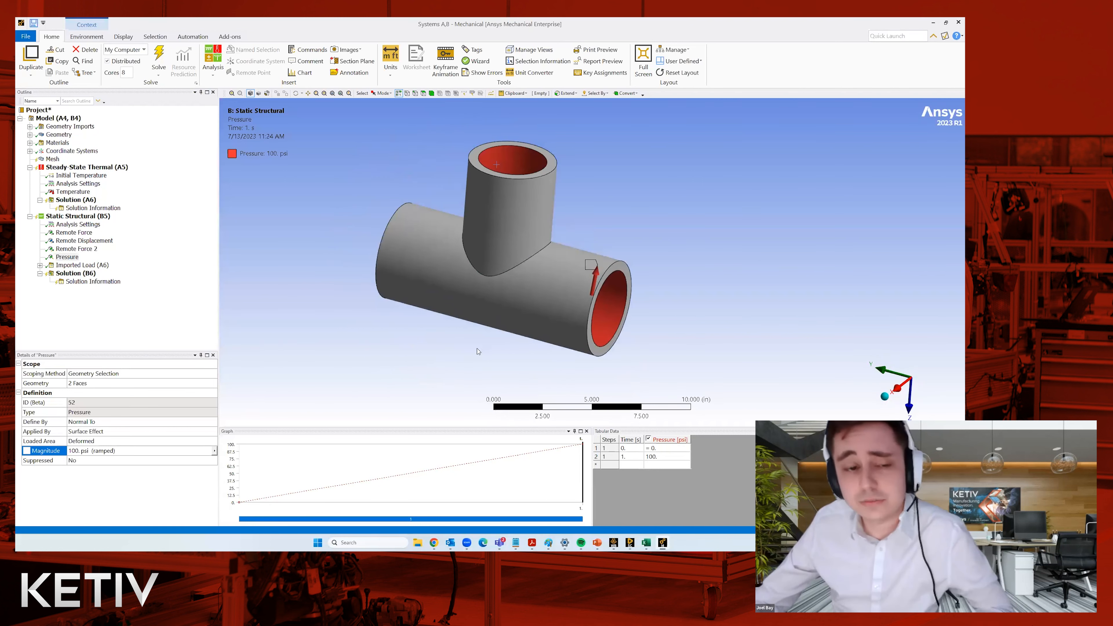
Step: Compare the thermal and structural loads and solve the Steady-State Thermal analysis
left_click(86, 167)
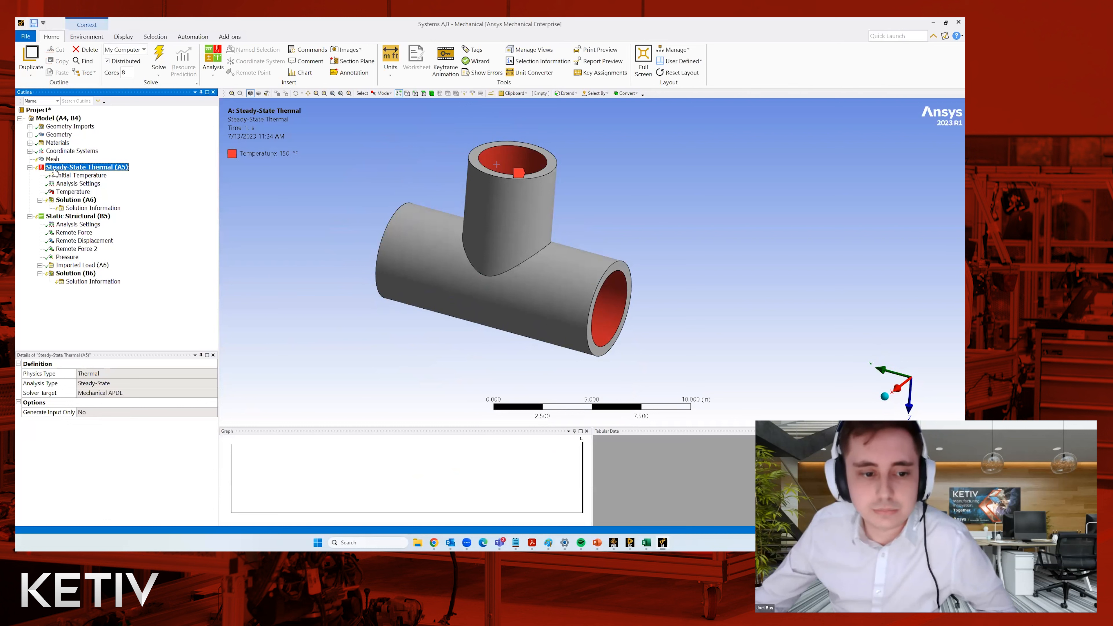
left_click(78, 217)
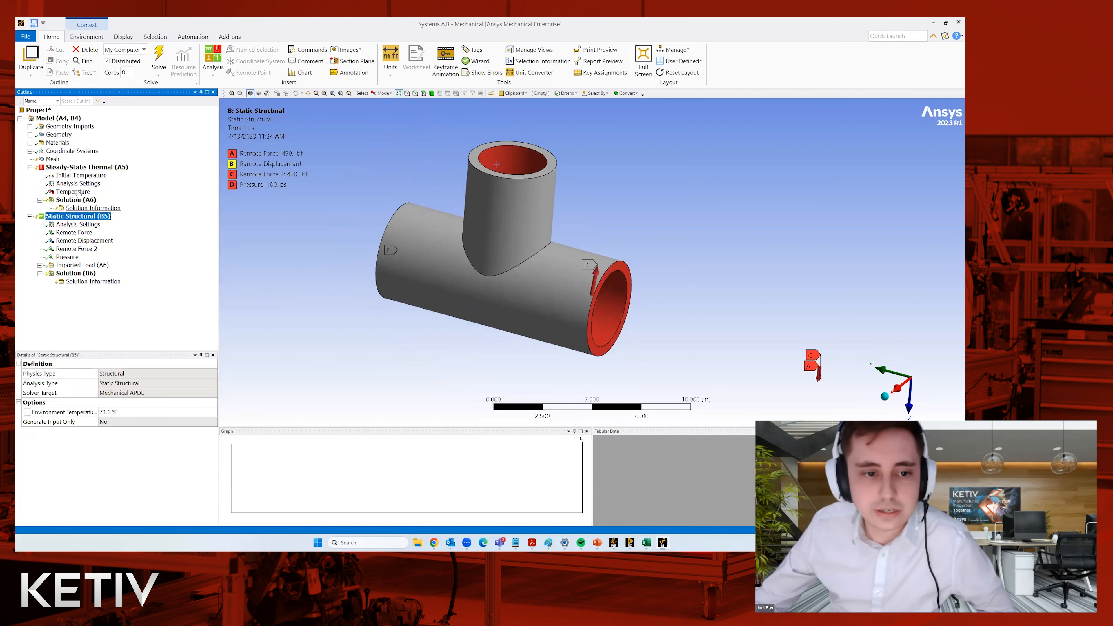
left_click(97, 168)
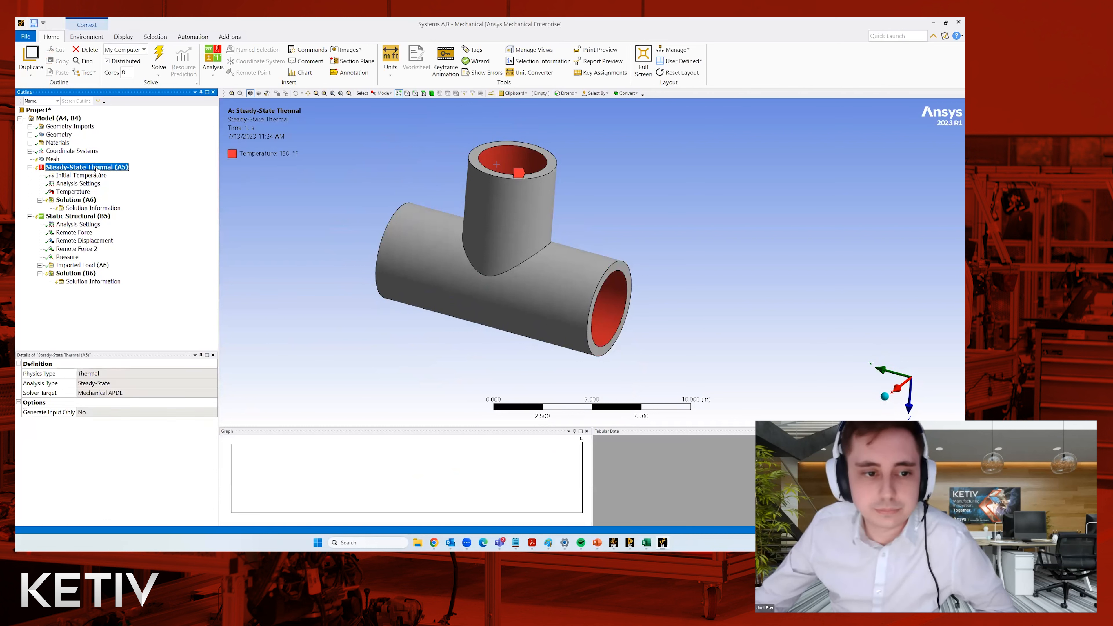
right_click(97, 168)
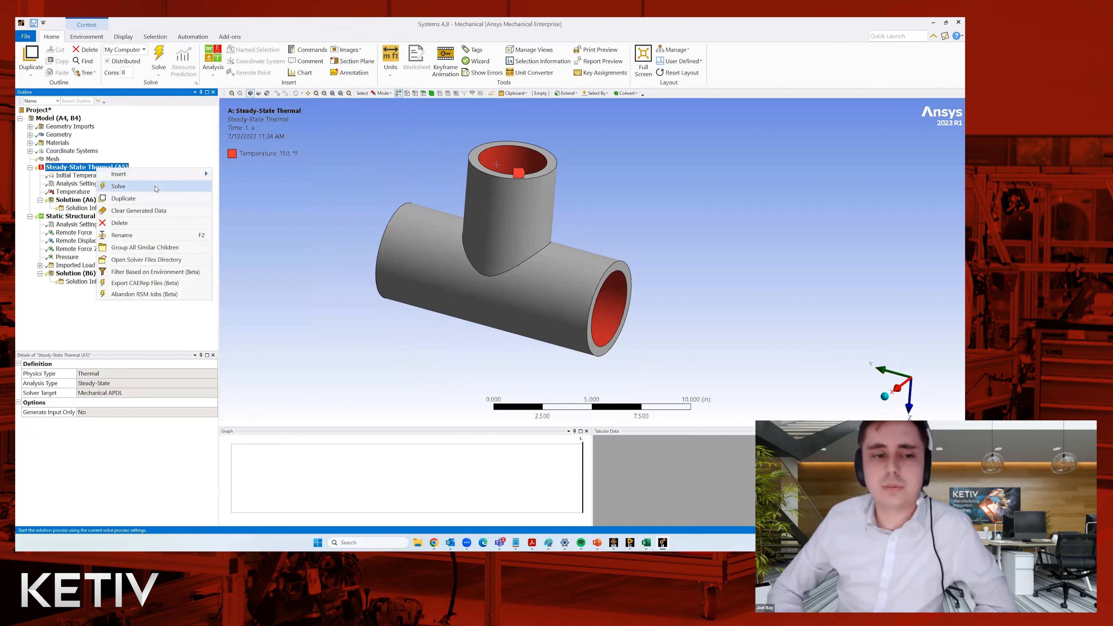
left_click(156, 187)
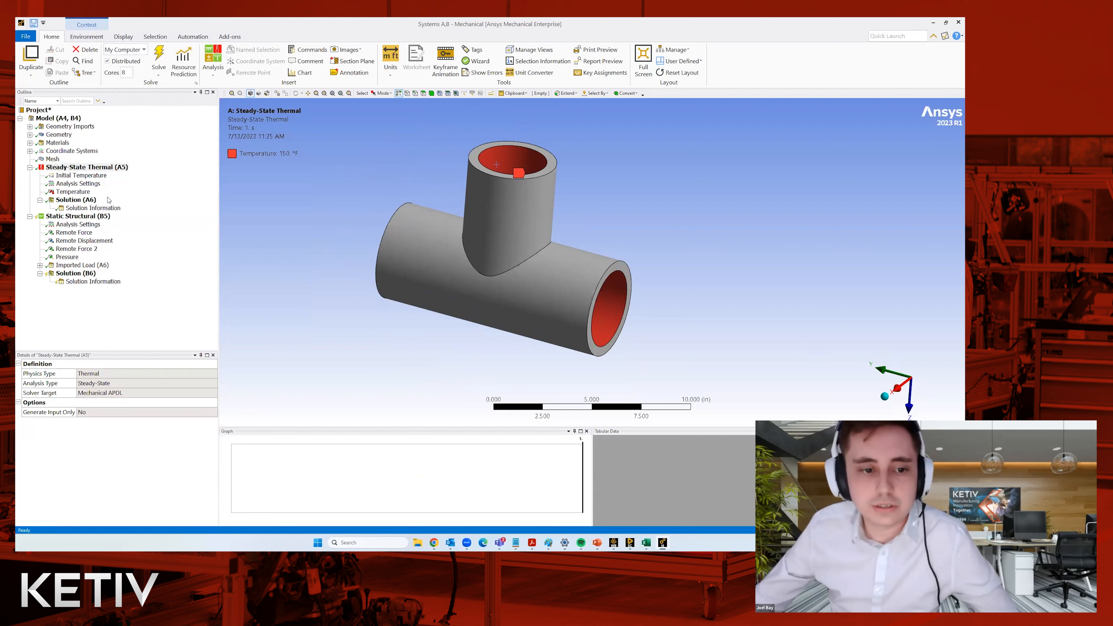
Step: Add a Temperature result to the thermal solution, evaluate it, and inspect it around the tee
left_click(76, 192)
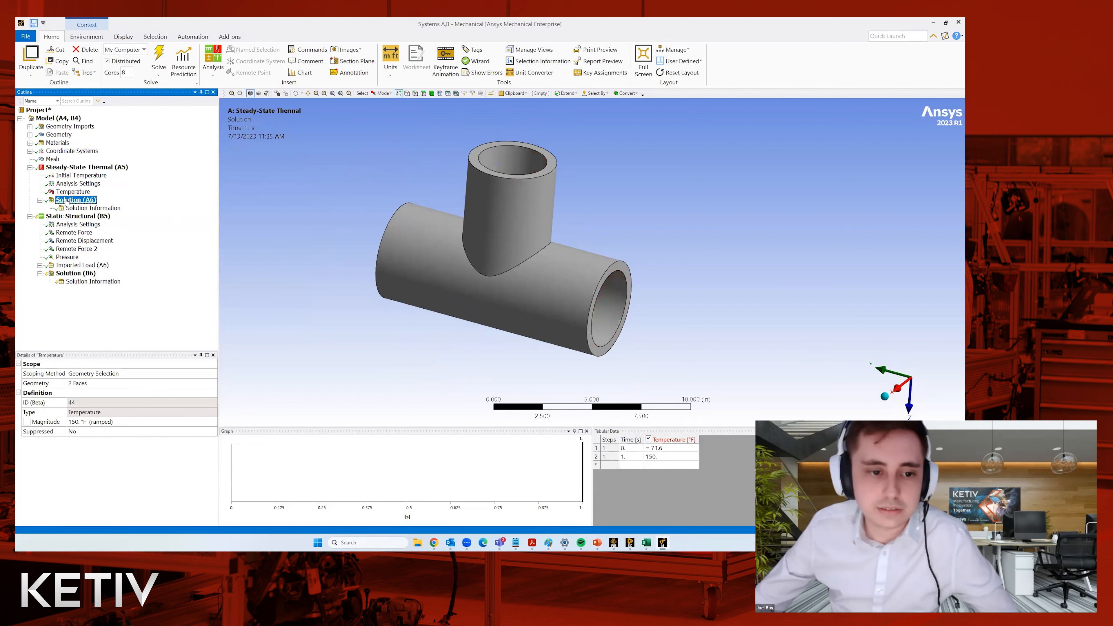
right_click(65, 200)
mouse_move(114, 205)
mouse_move(218, 210)
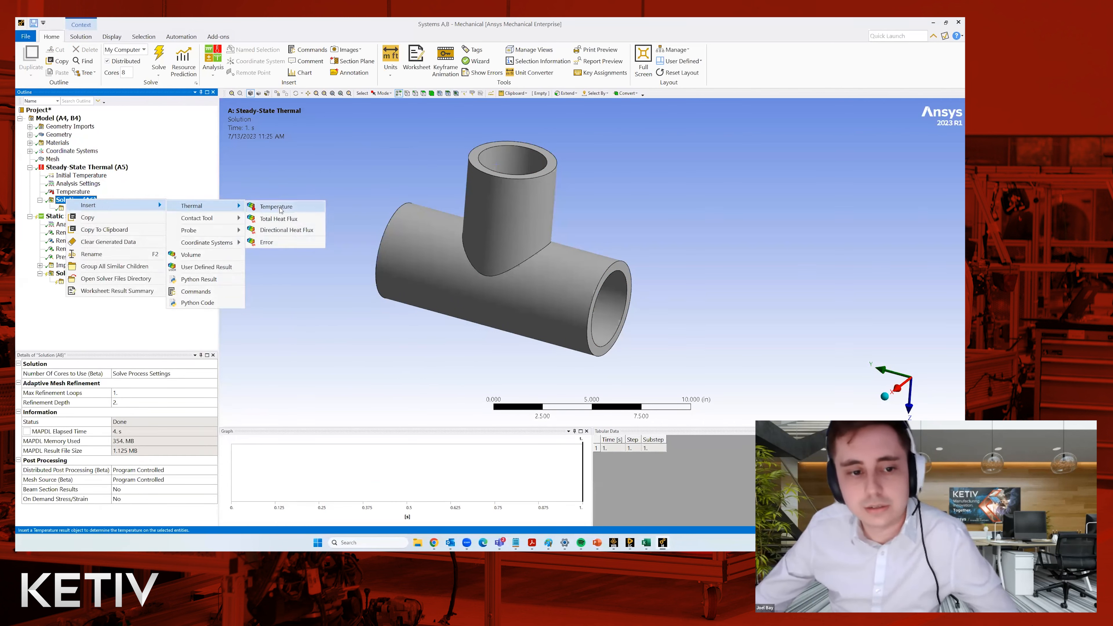
left_click(276, 206)
right_click(84, 221)
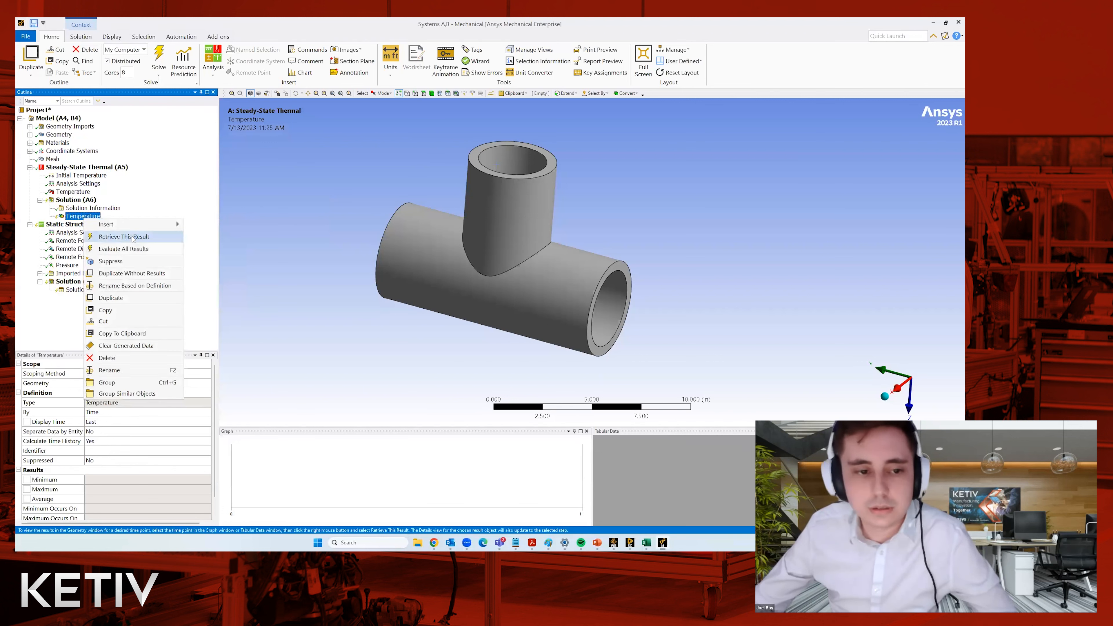
left_click(114, 226)
middle_click_drag(379, 283, 499, 210)
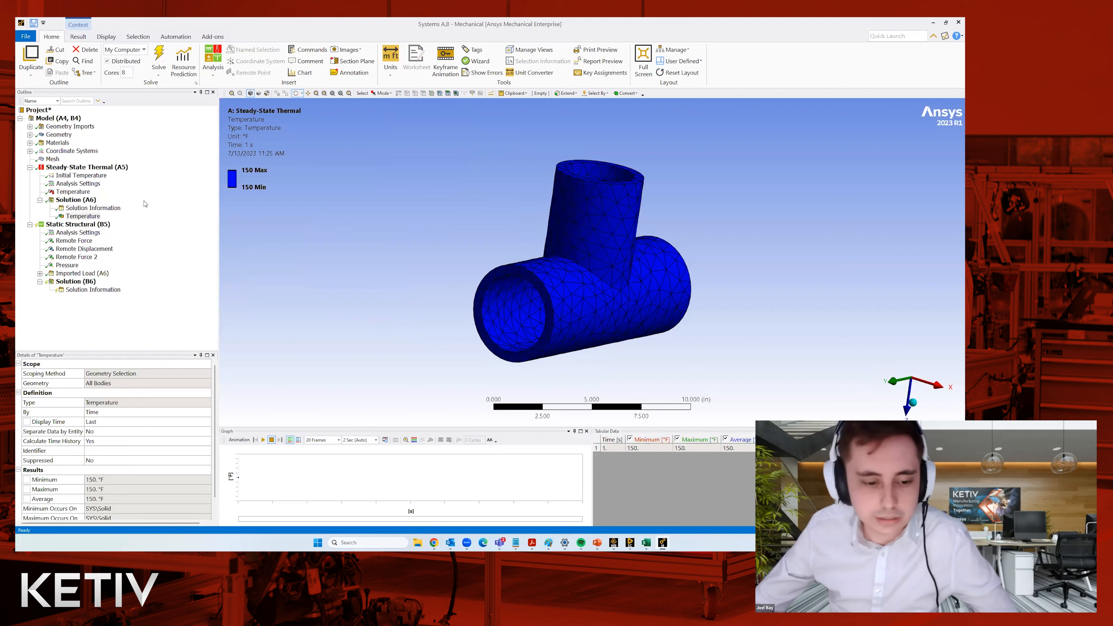
middle_click_drag(445, 259, 403, 310)
Step: Add a second thermal temperature load scoped to the tee's two outer cylindrical faces
left_click(73, 192)
scroll(530, 359, "up", 5)
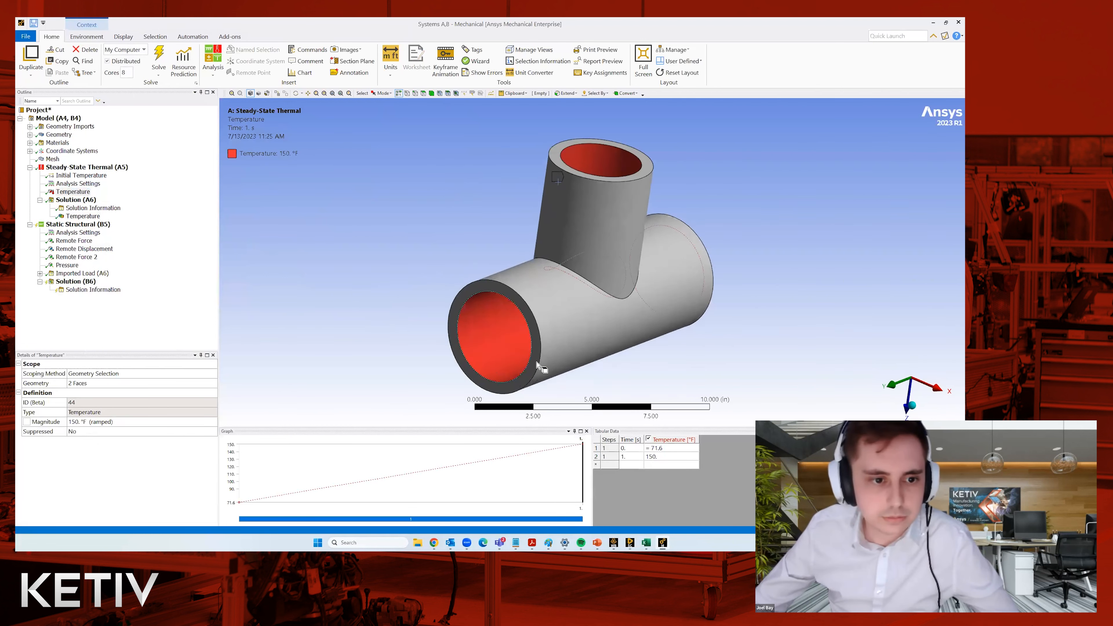
middle_click_drag(522, 347, 61, 212)
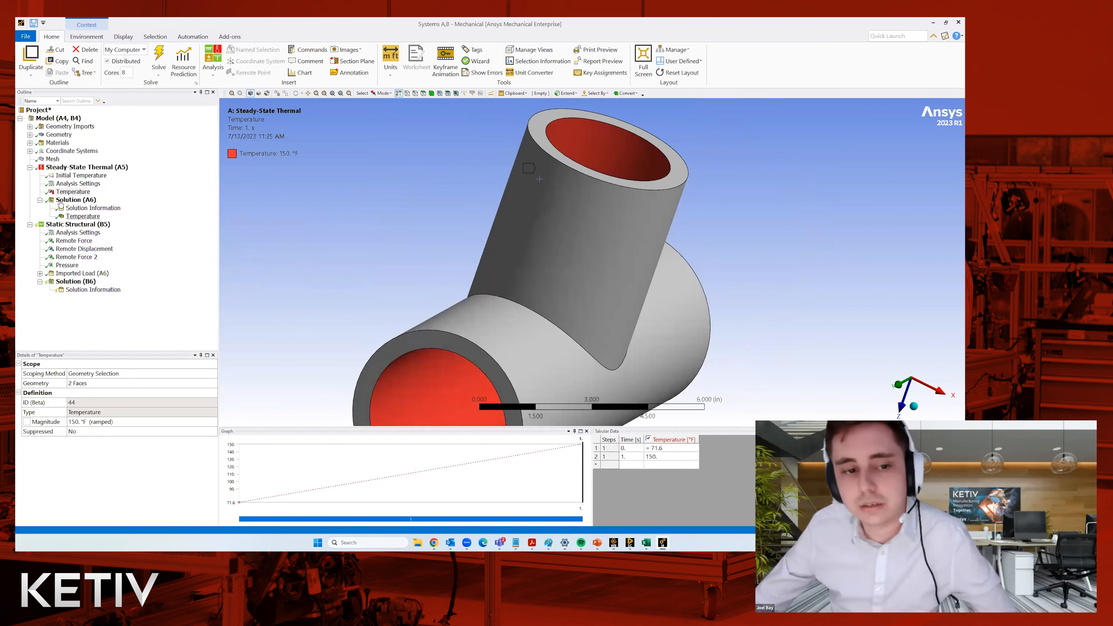
middle_click_drag(355, 245, 344, 297)
middle_click_drag(322, 241, 372, 263)
left_click(535, 283)
left_click(557, 218)
left_click(482, 308, "ctrl")
middle_click_drag(482, 308, 460, 293)
scroll(466, 293, "down", 2)
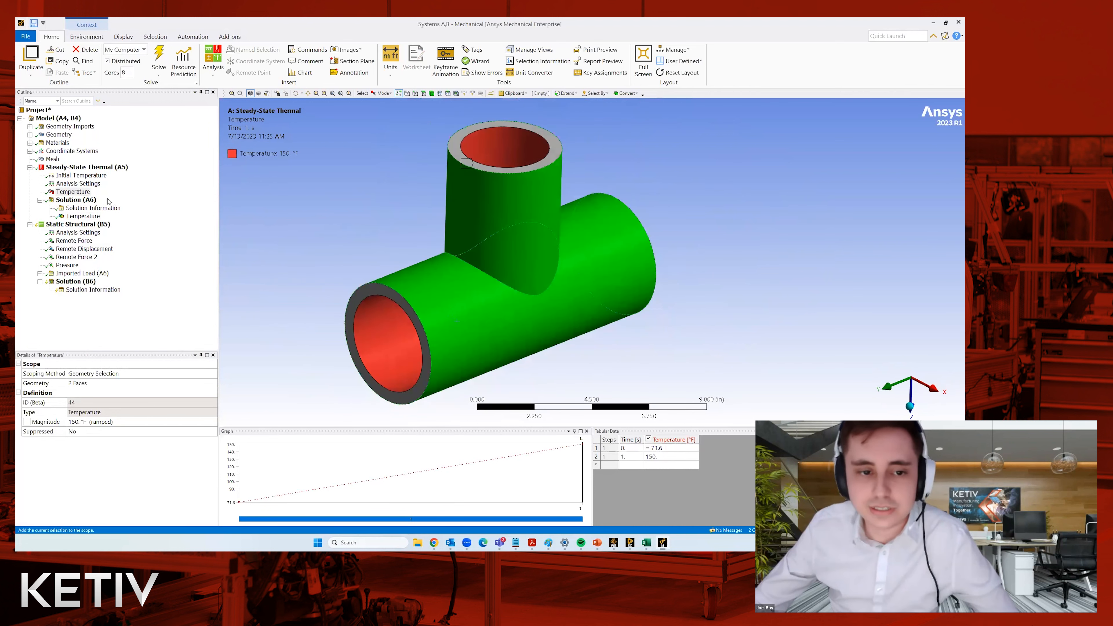
left_click(93, 168)
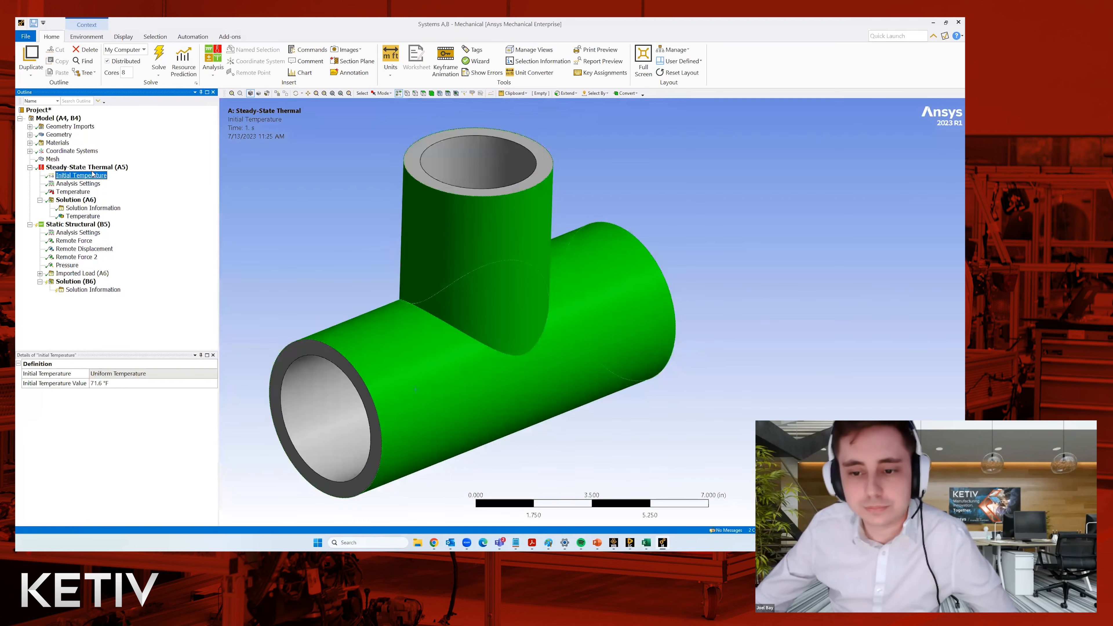
right_click(93, 169)
mouse_move(140, 175)
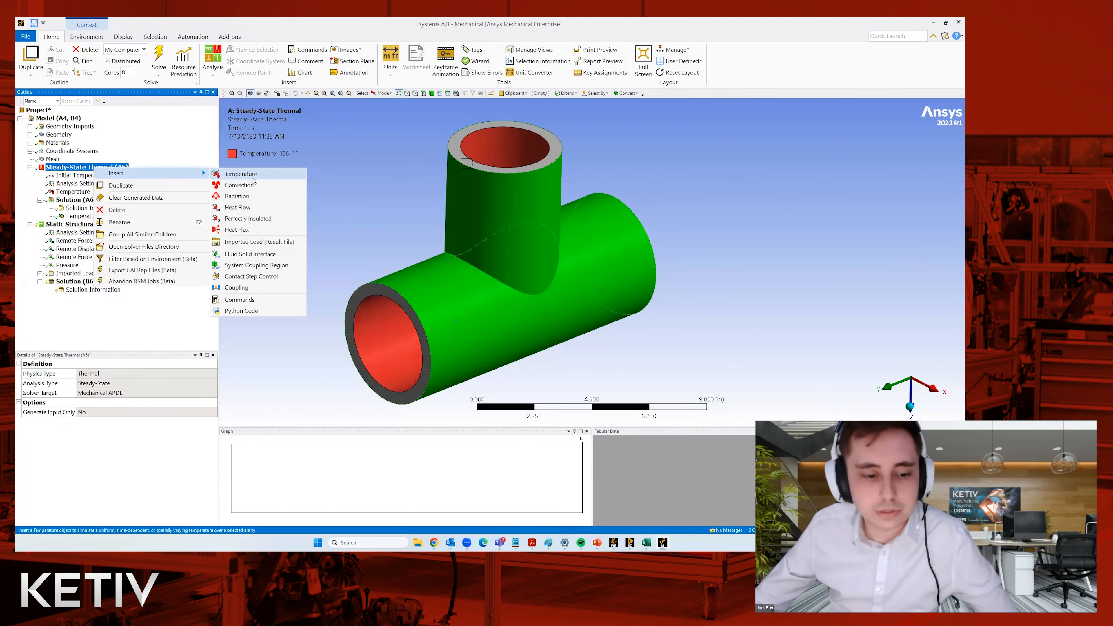
left_click(246, 171)
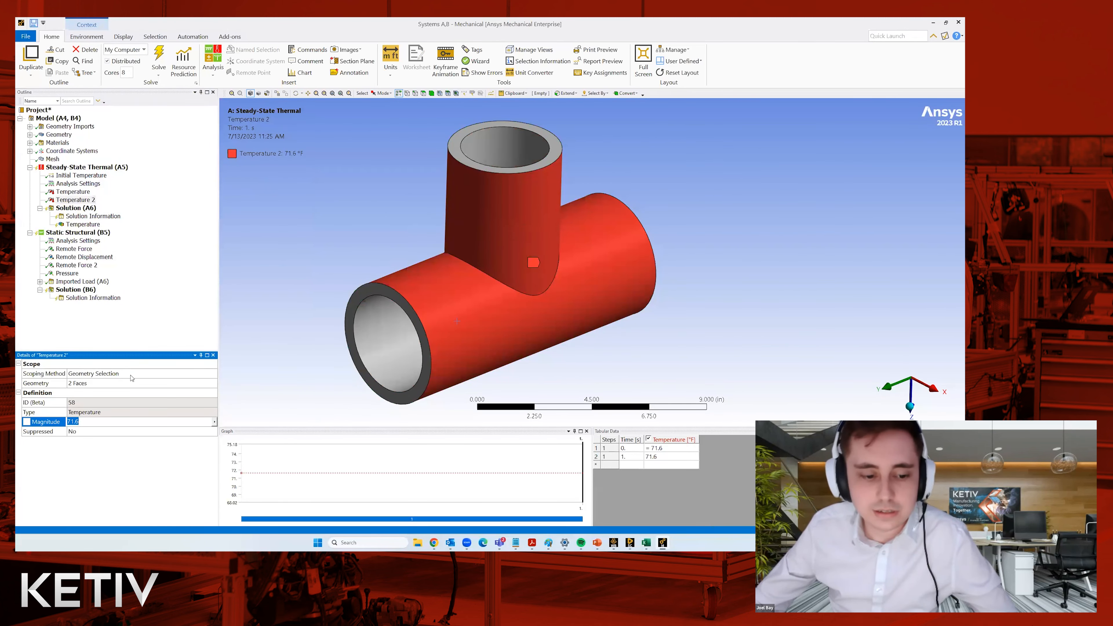
Step: Check the outer temperature load's face selection and enter a magnitude of 71.6 °F
left_click(89, 384)
mouse_move(349, 321)
middle_mouse_down()
mouse_move(427, 314)
mouse_move(368, 316)
middle_mouse_up()
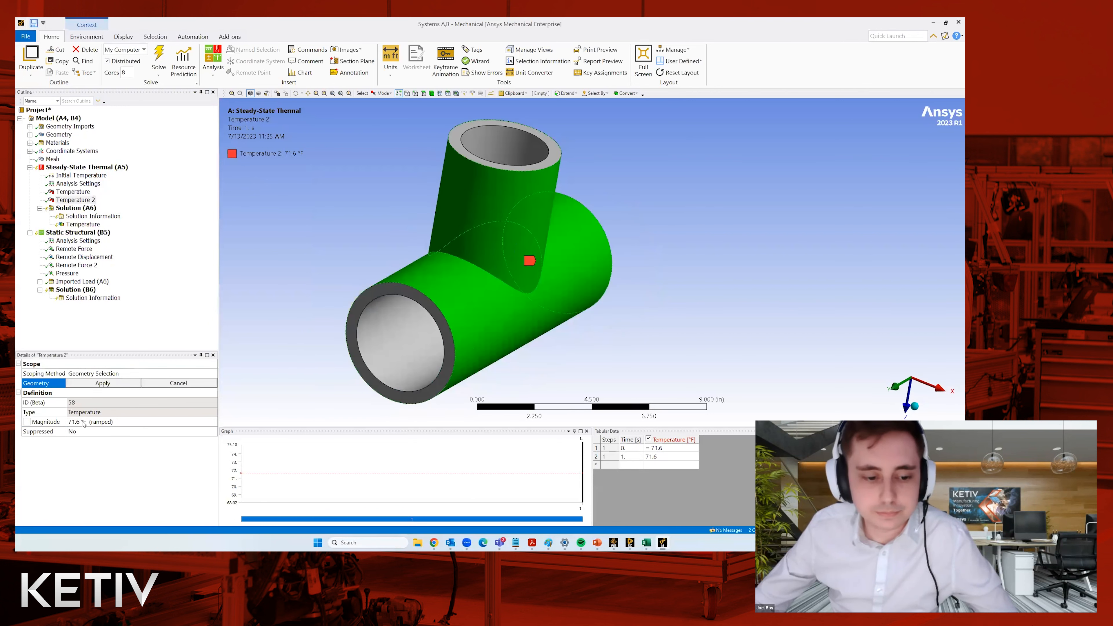
left_click(83, 424)
key("Return")
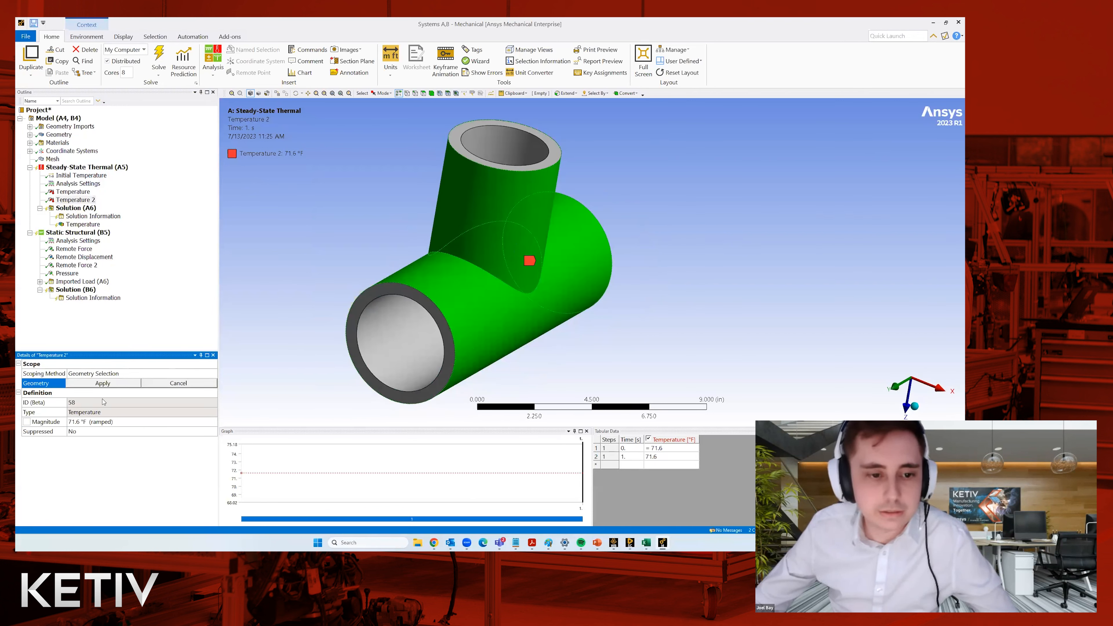
middle_click_drag(314, 305, 285, 314)
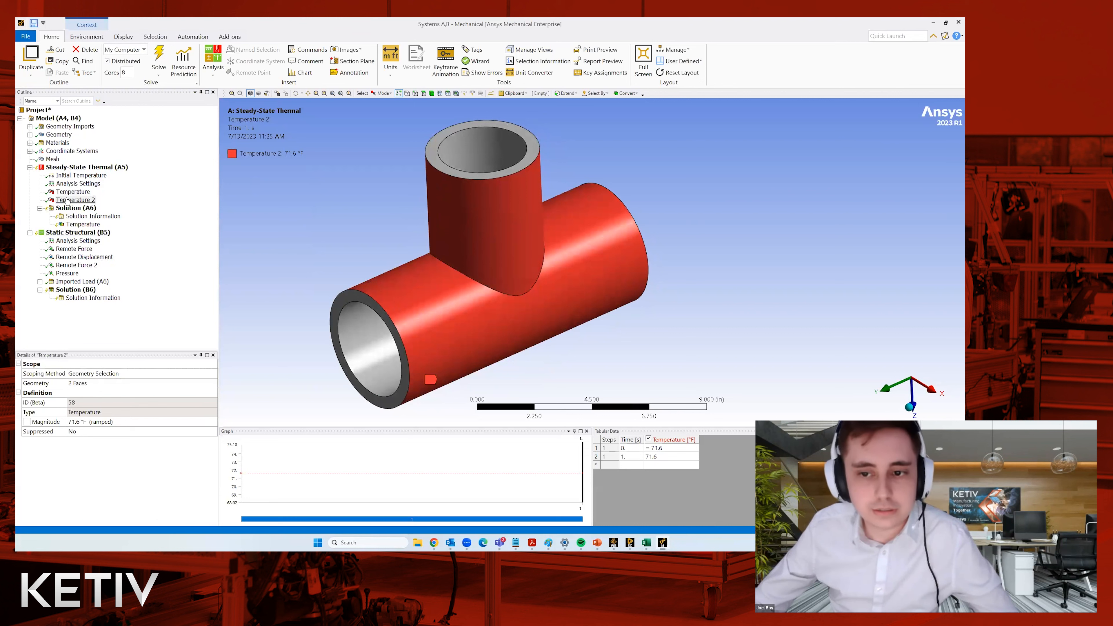
Step: Compare the inner and outer temperature loads and solve the Steady-State Thermal analysis again
left_click(90, 200)
key("Up")
key("Down")
key("Up")
middle_click_drag(457, 285, 478, 286)
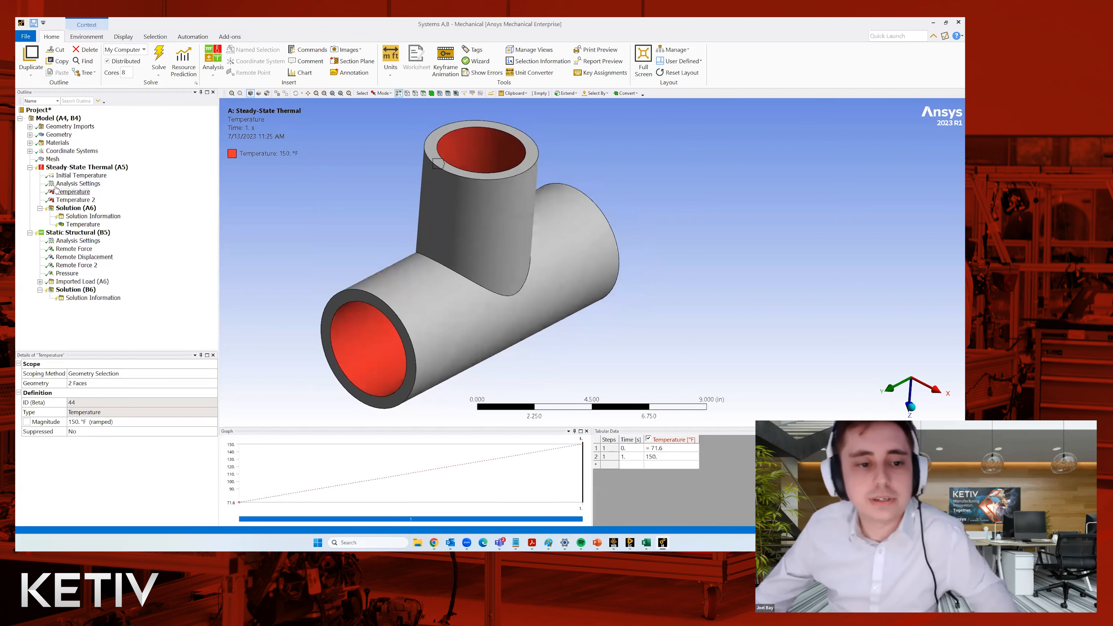
right_click(55, 170)
left_click(114, 188)
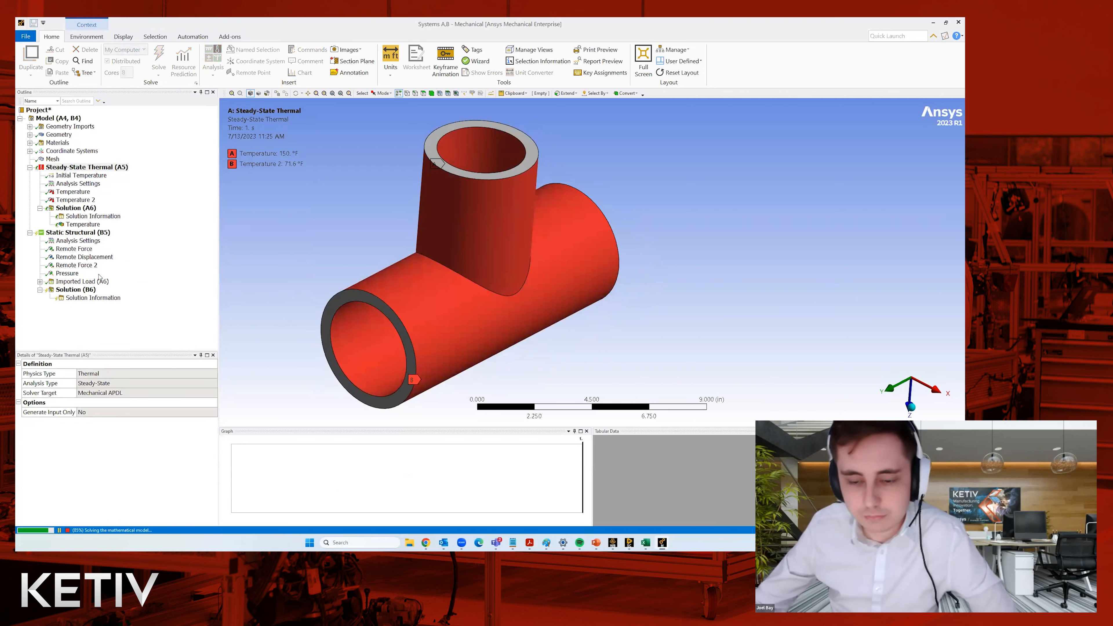
Step: Examine the updated temperature distribution through the tee's wall
left_click(83, 224)
middle_click_drag(246, 394, 286, 351)
scroll(312, 375, "up", 4)
scroll(286, 352, "down", 3)
middle_click_drag(265, 390, 280, 350)
Step: Review the Static Structural loads, analysis settings and imported body temperature, and switch to Workbench
left_click(66, 232)
right_click(82, 233)
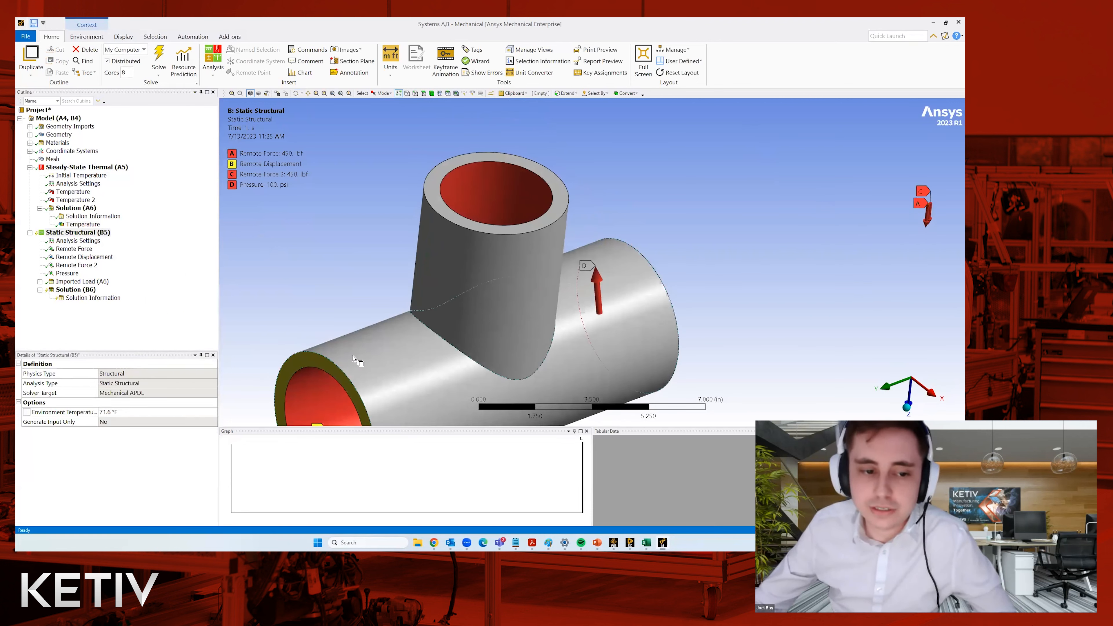
middle_click_drag(449, 358, 465, 288, "ctrl")
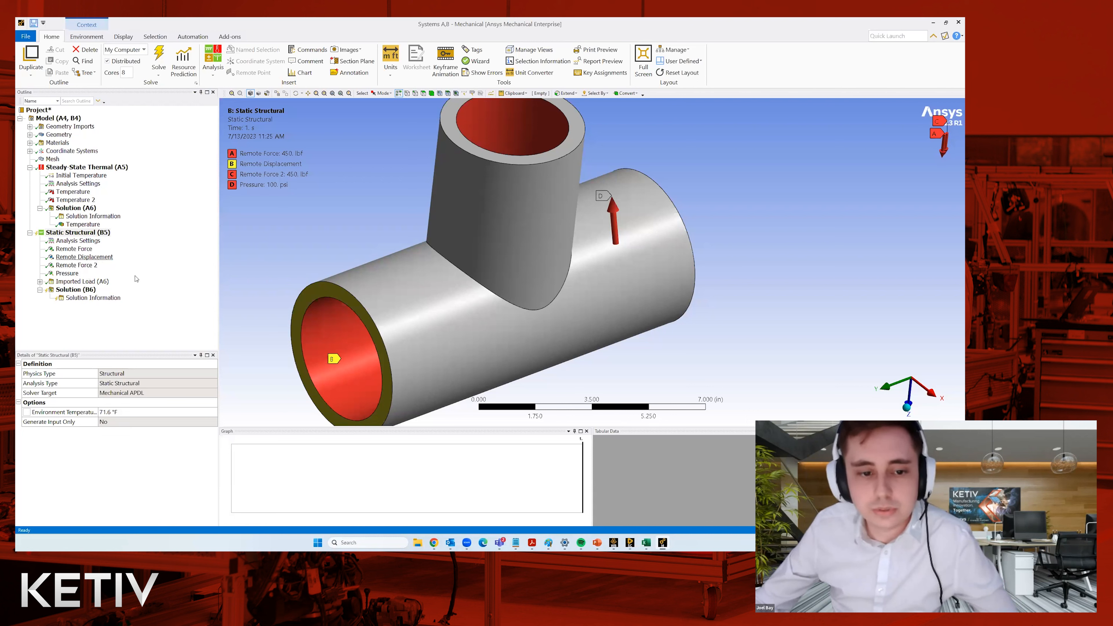
right_click(84, 233)
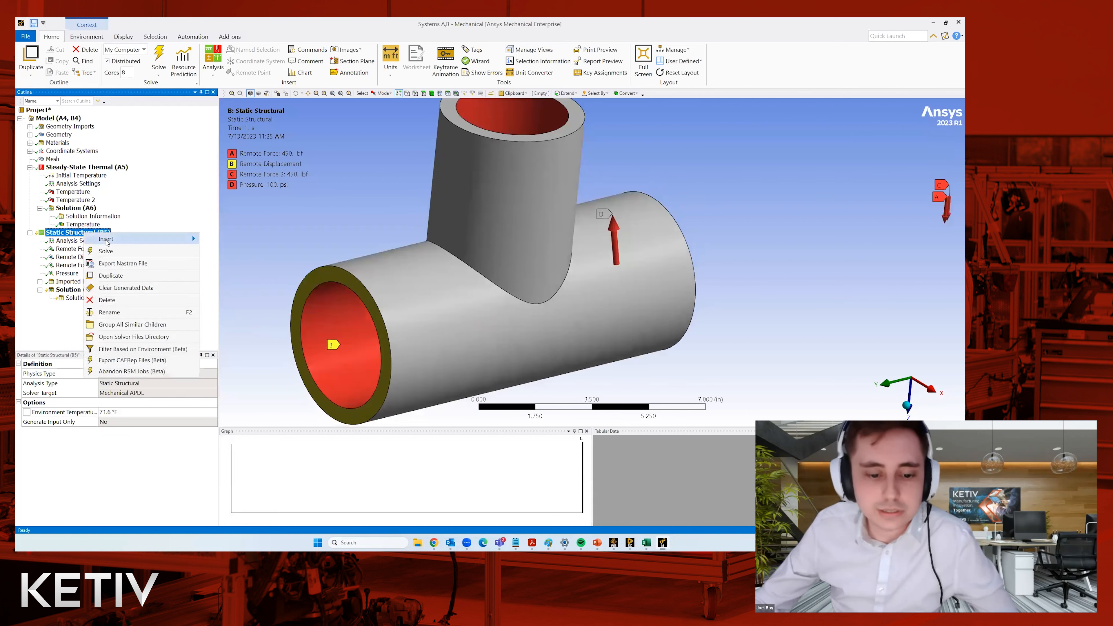
mouse_move(108, 244)
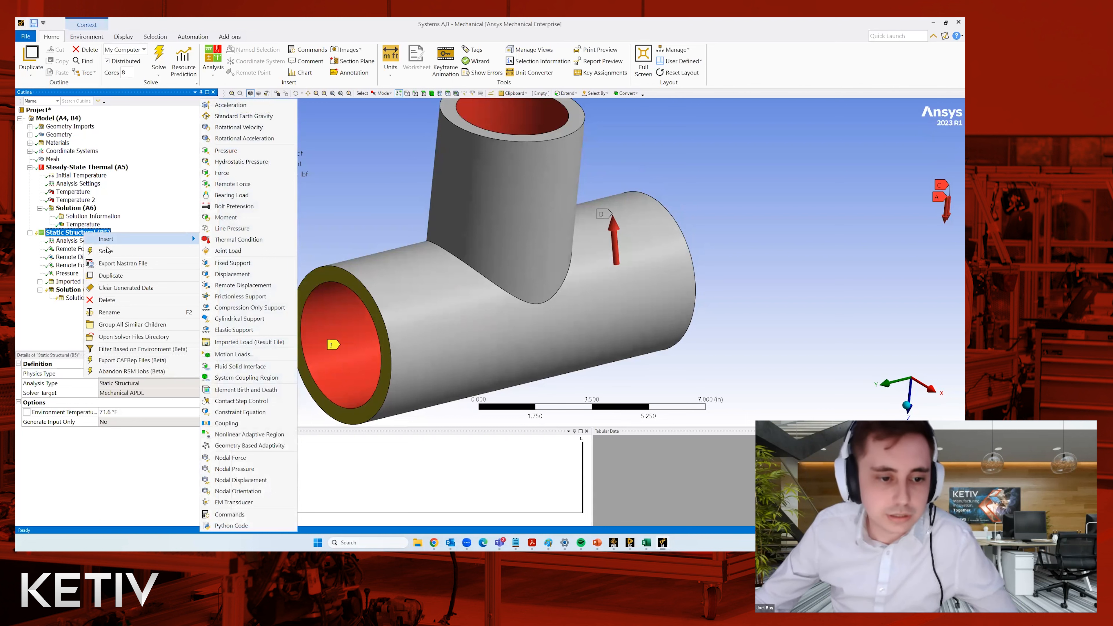
left_click(79, 241)
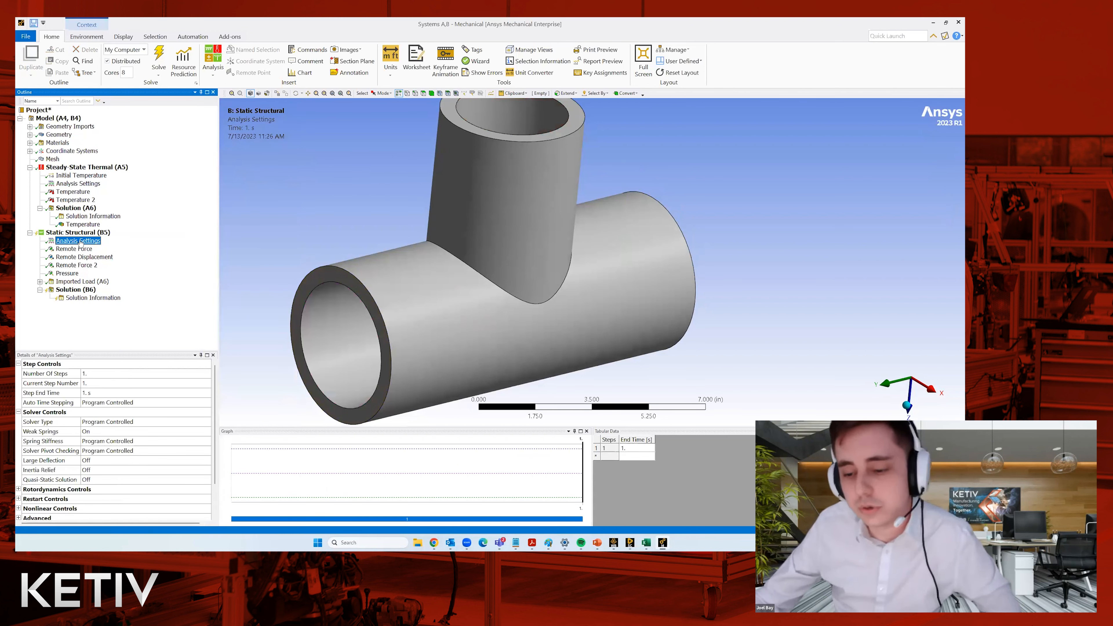
left_click(40, 282)
left_click(90, 291)
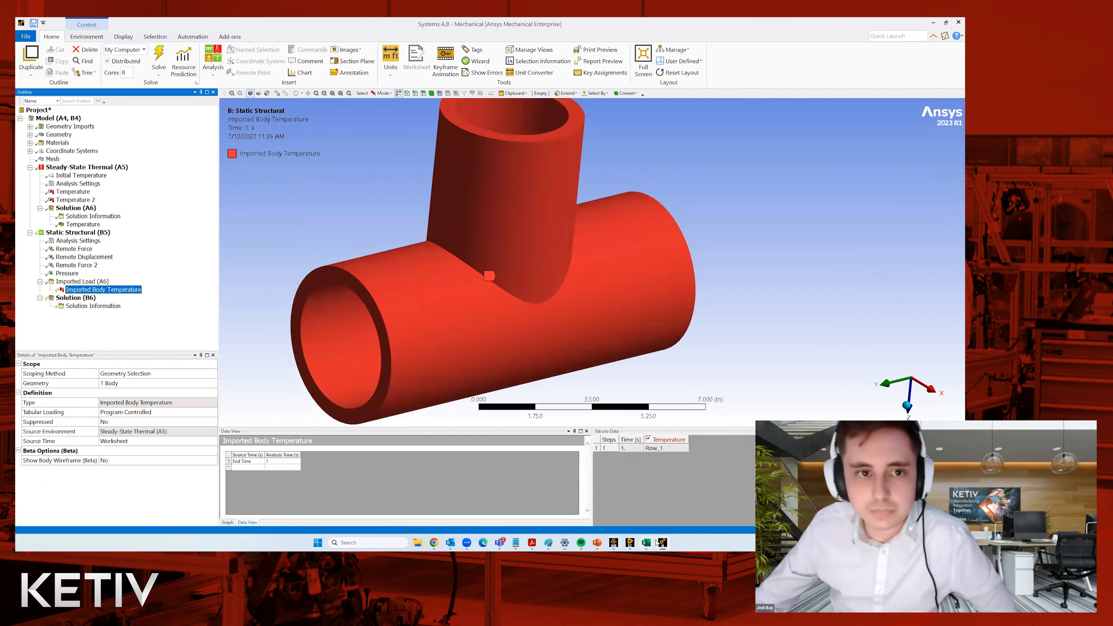
left_click(614, 543)
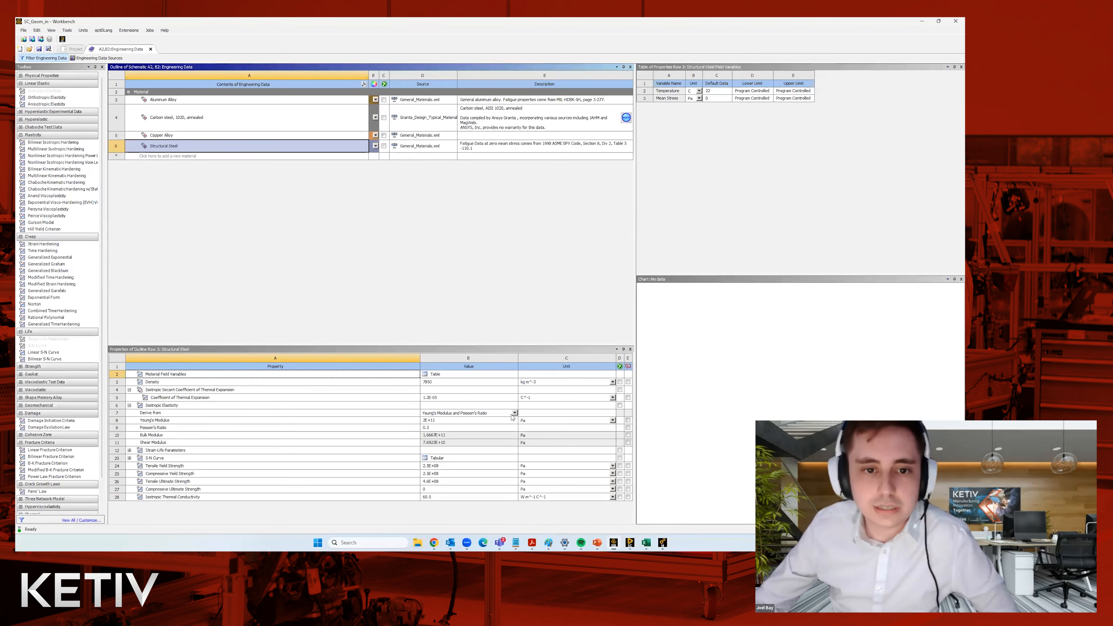
Step: Return to the project schematic, switch to Mechanical and import the thermal solution's body temperature load onto the tee
left_click(74, 49)
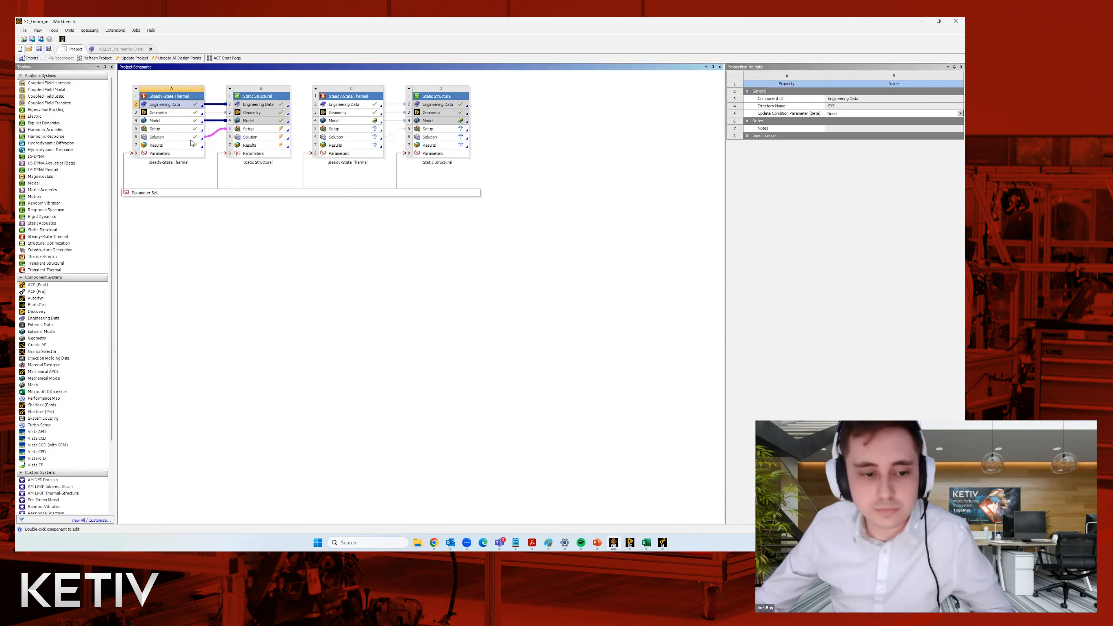
key("alt+Tab")
middle_click_drag(440, 368, 493, 412)
right_click(125, 290)
left_click(188, 299)
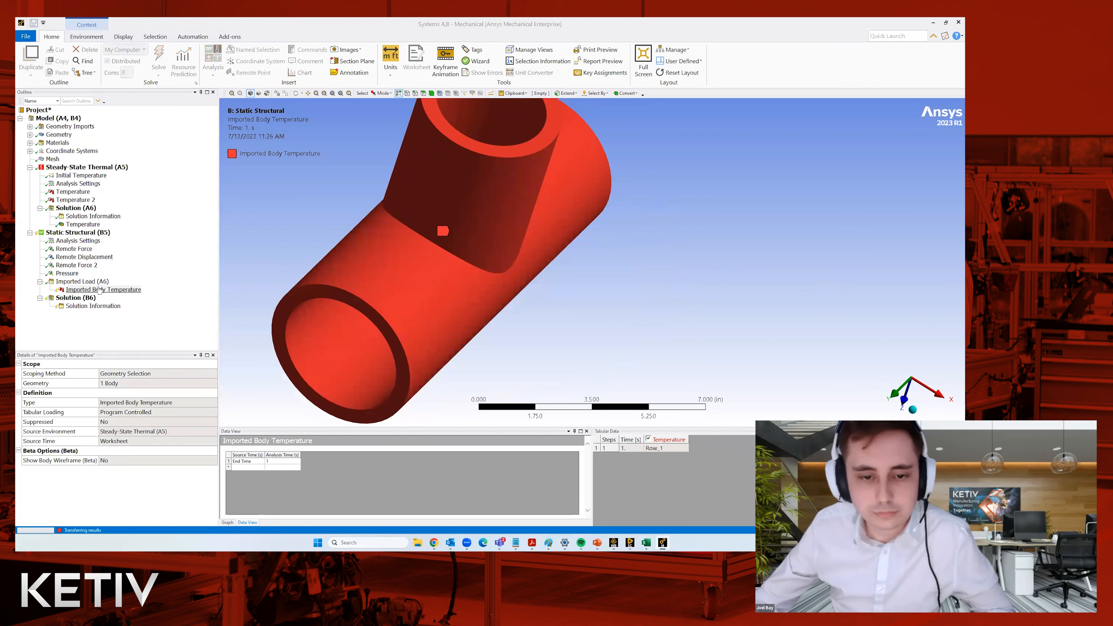
middle_click_drag(378, 360, 456, 296)
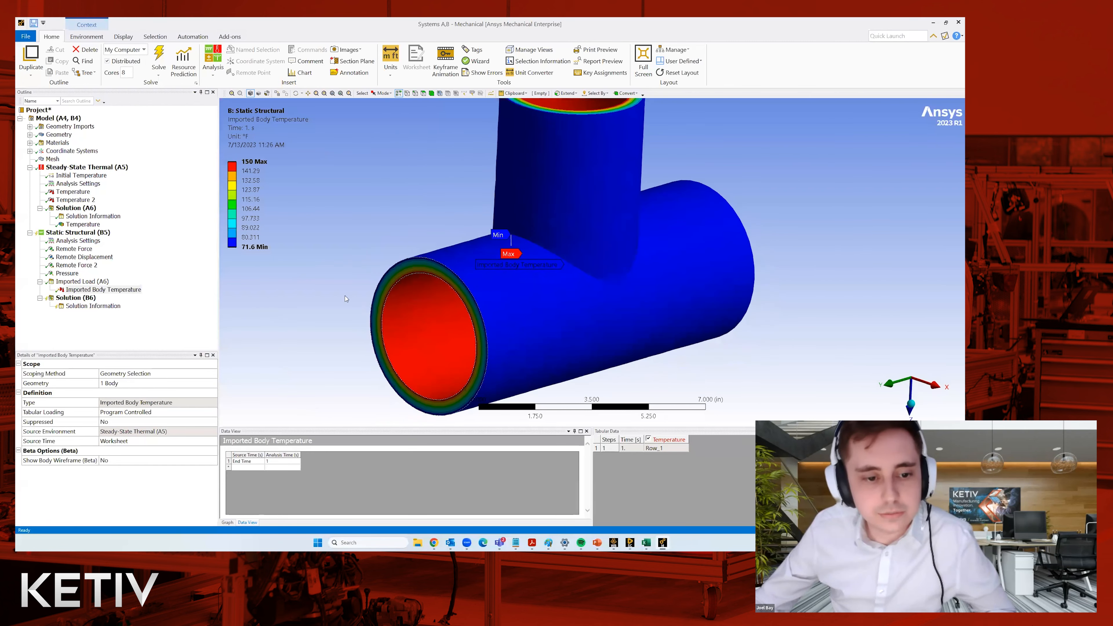
Step: Solve the Static Structural analysis
left_click(66, 234)
right_click(66, 234)
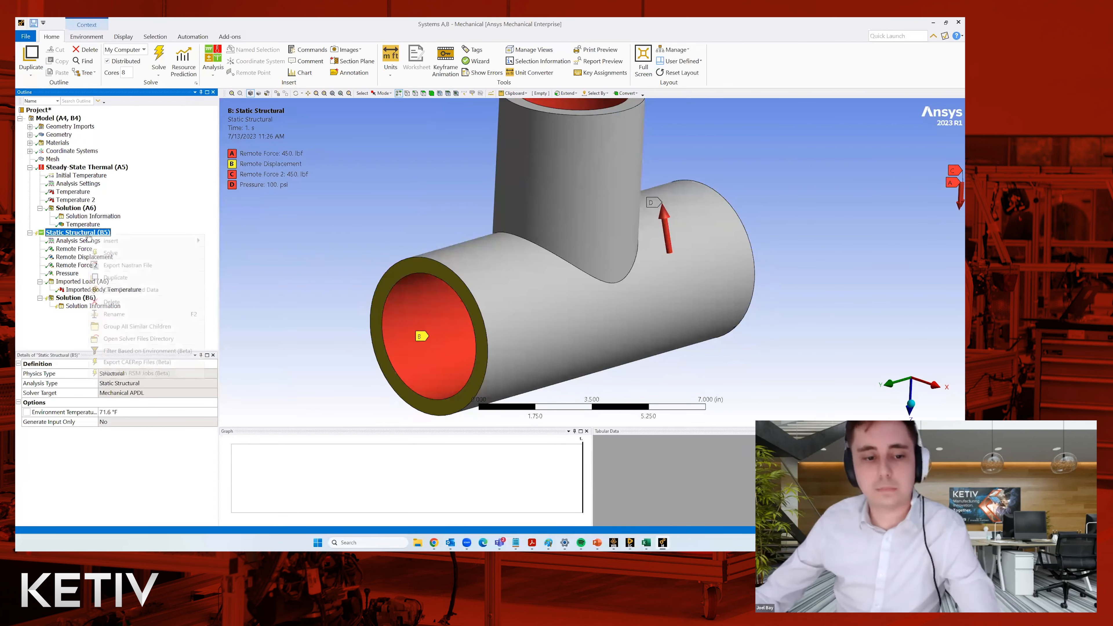
left_click(158, 258)
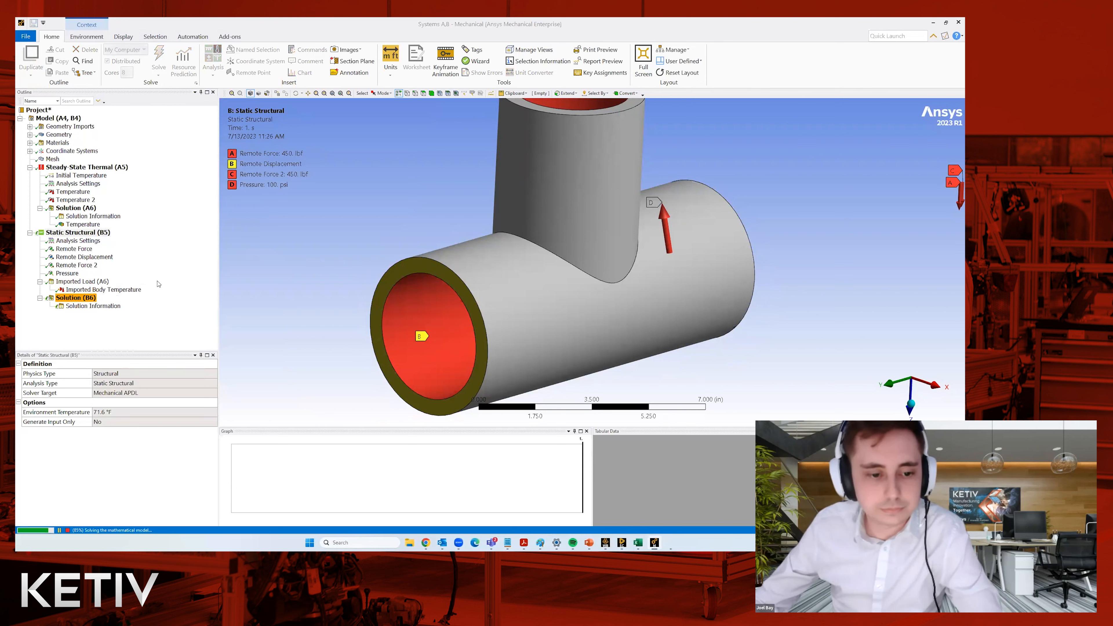
Step: Add a Total Deformation result to the Static Structural solution and retrieve it
left_click(76, 298)
right_click(75, 299)
mouse_move(131, 306)
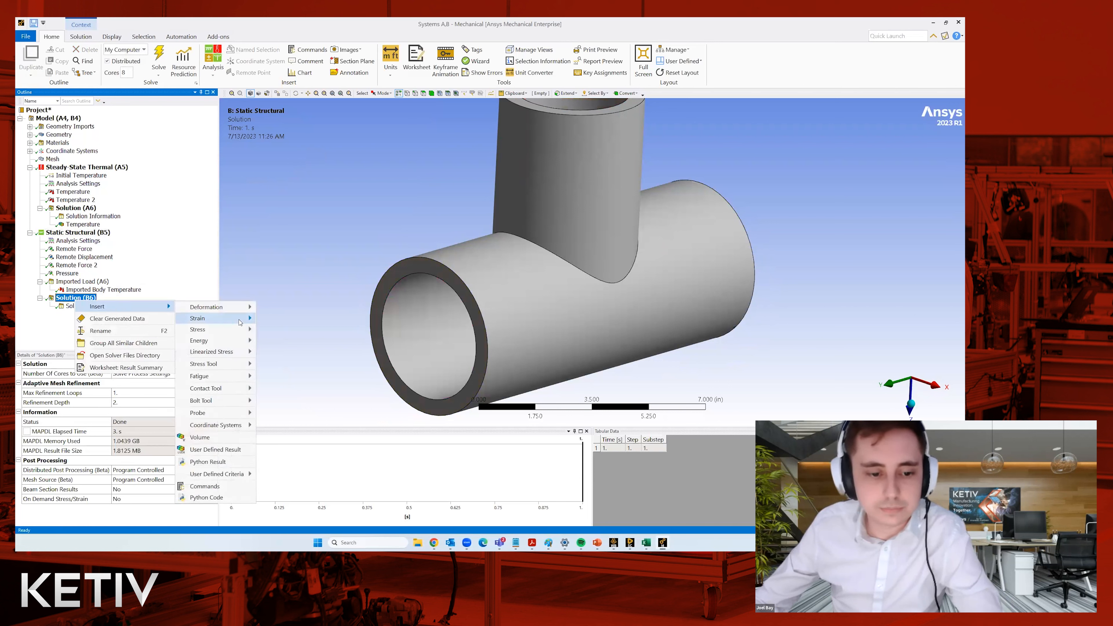
mouse_move(237, 307)
left_click(274, 307)
right_click(87, 316)
left_click(125, 333)
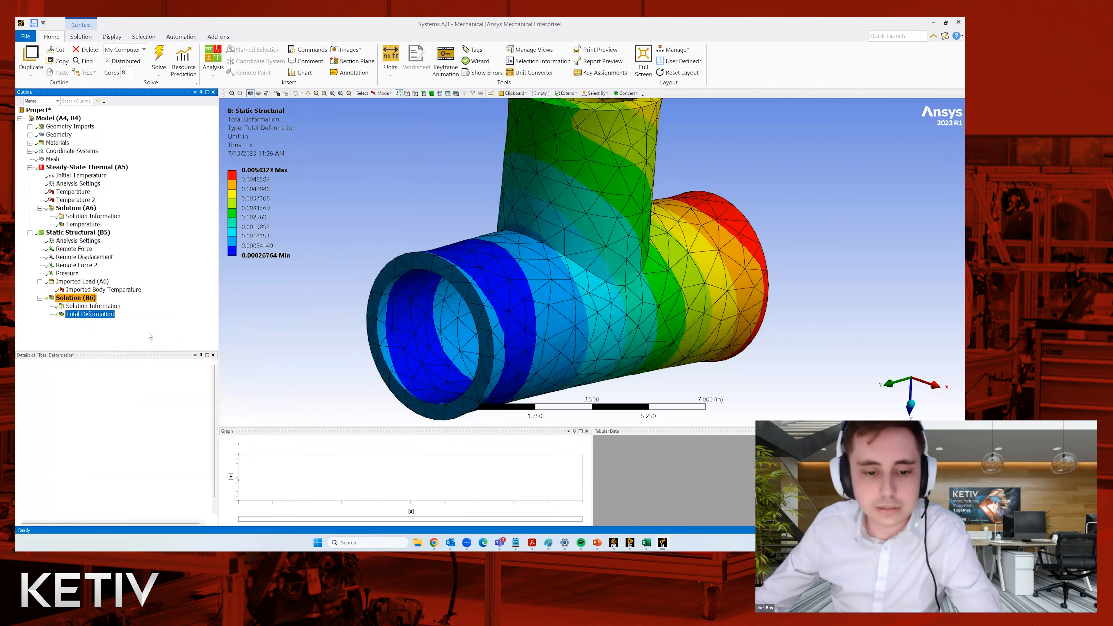
middle_click_drag(264, 340, 265, 386)
Step: Add an Equivalent (von-Mises) elastic strain result to the Static Structural solution and retrieve it
right_click(86, 299)
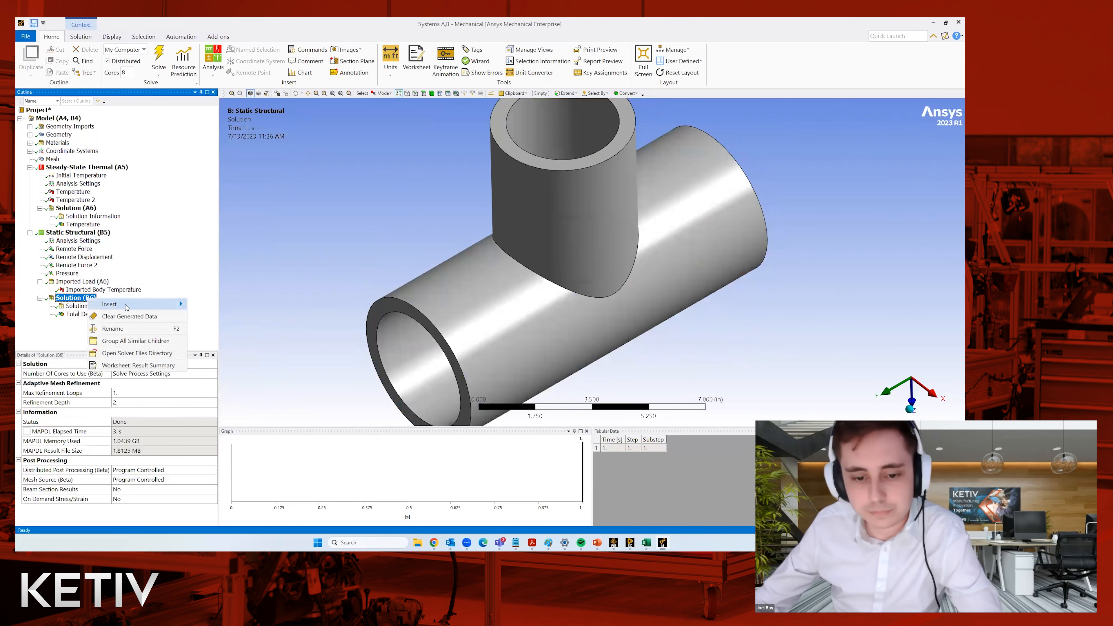
mouse_move(140, 304)
mouse_move(236, 317)
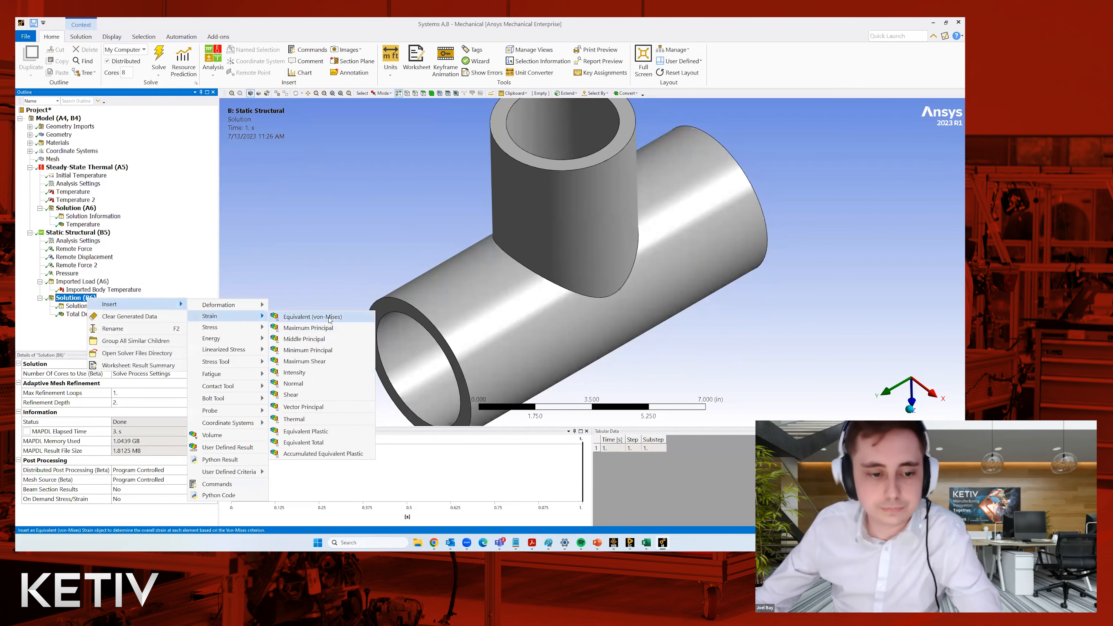
left_click(312, 317)
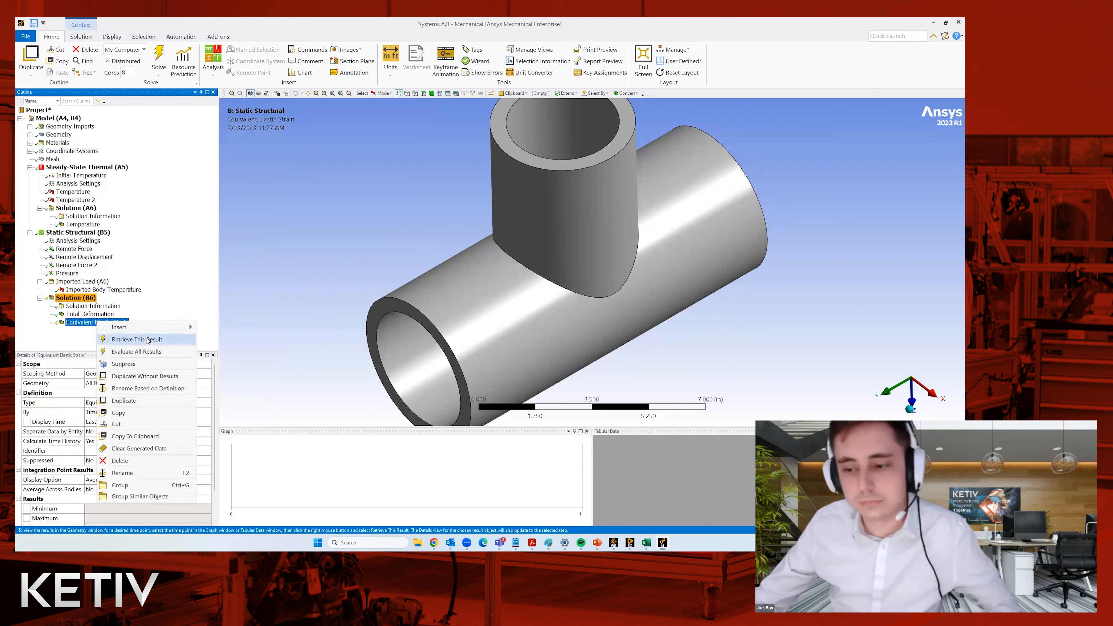
middle_click_drag(423, 307, 533, 331)
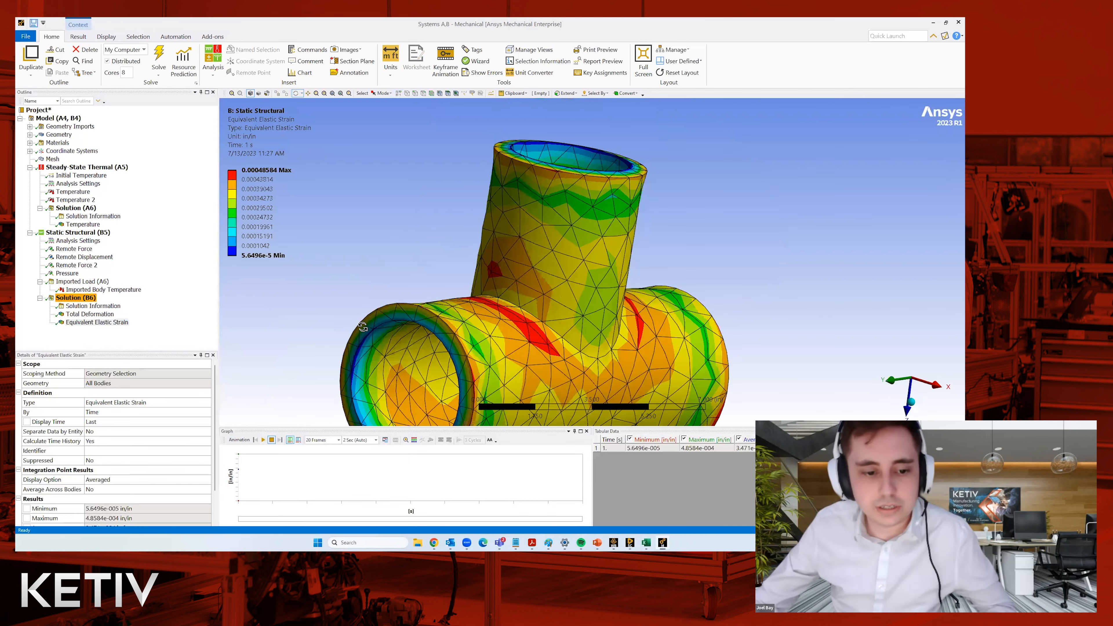
middle_click_drag(431, 283, 320, 252)
Step: Compare the total deformation and equivalent elastic strain distributions across the tee
left_click(89, 314)
middle_click_drag(518, 312, 648, 308)
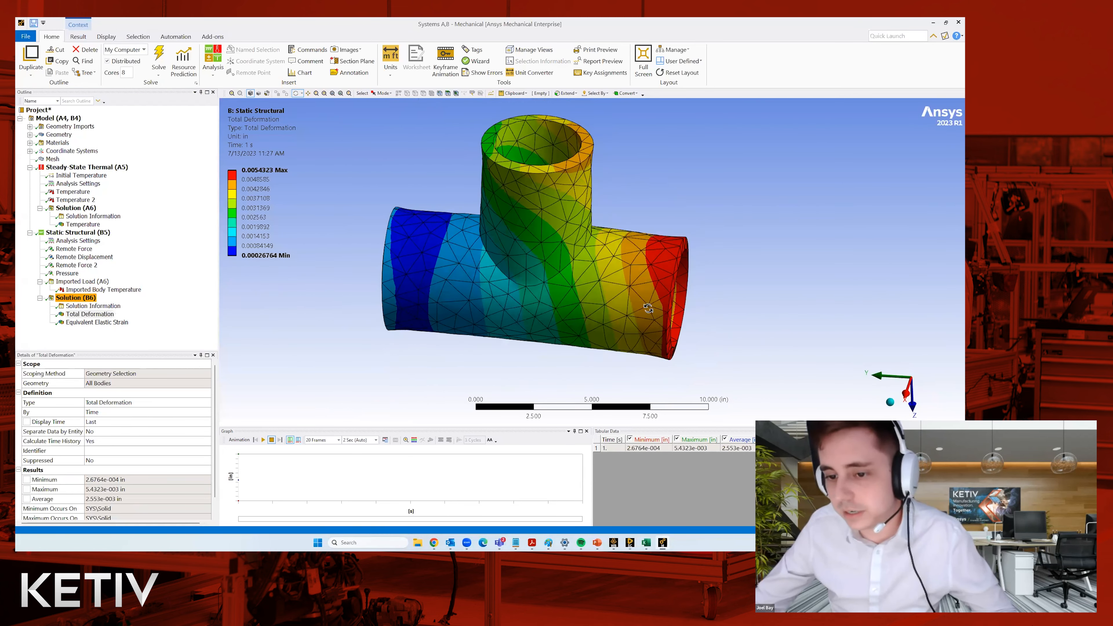
middle_click_drag(686, 276, 829, 251)
middle_click_drag(780, 305, 490, 350)
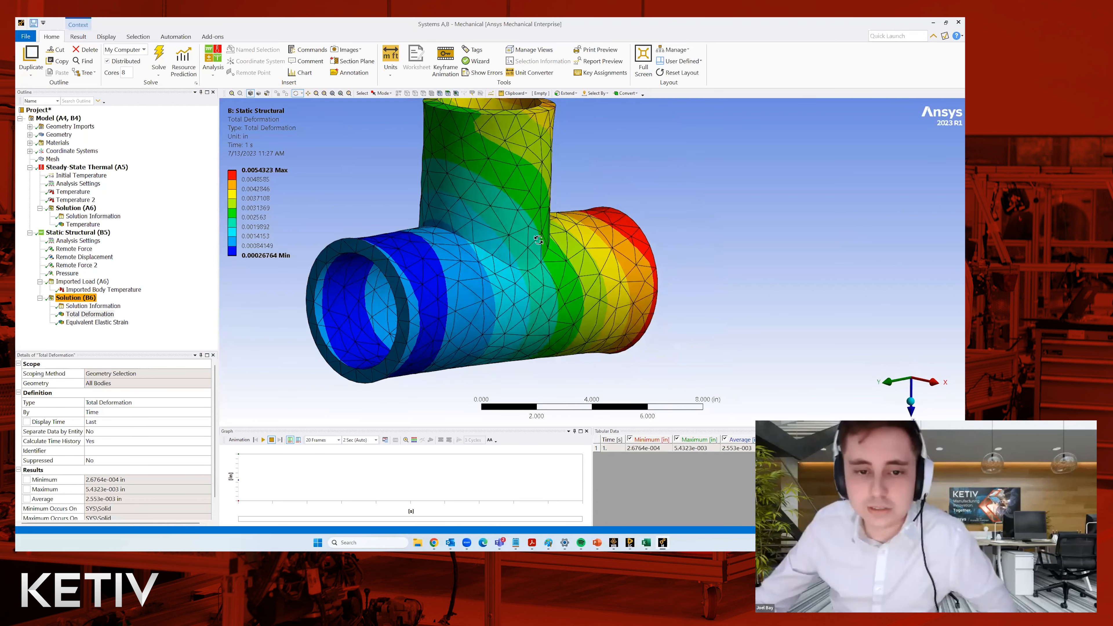
left_click(97, 322)
middle_click_drag(408, 307, 377, 351)
left_click(97, 323)
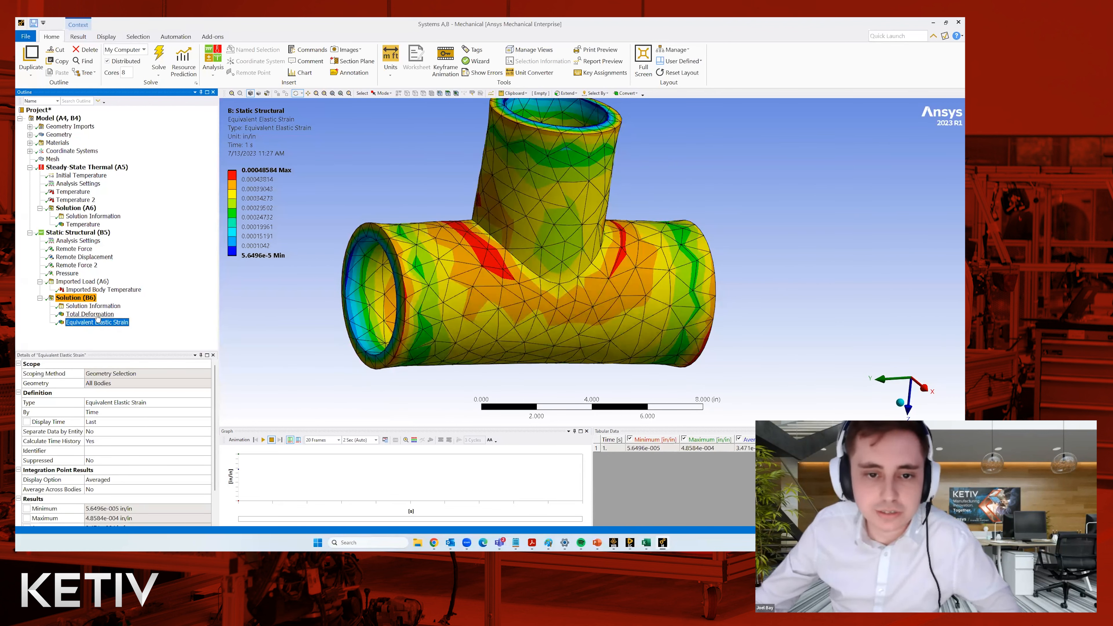
left_click(91, 315)
left_click(280, 189)
left_click(115, 321)
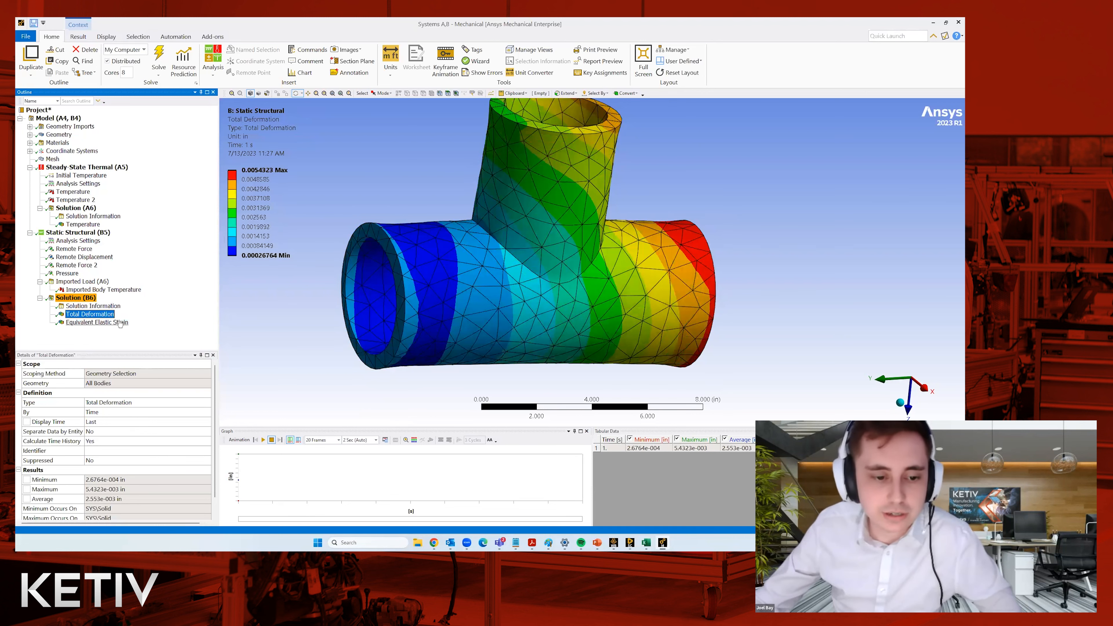
Step: Add an Equivalent (von-Mises) stress result to the Static Structural solution and retrieve it
left_click(76, 298)
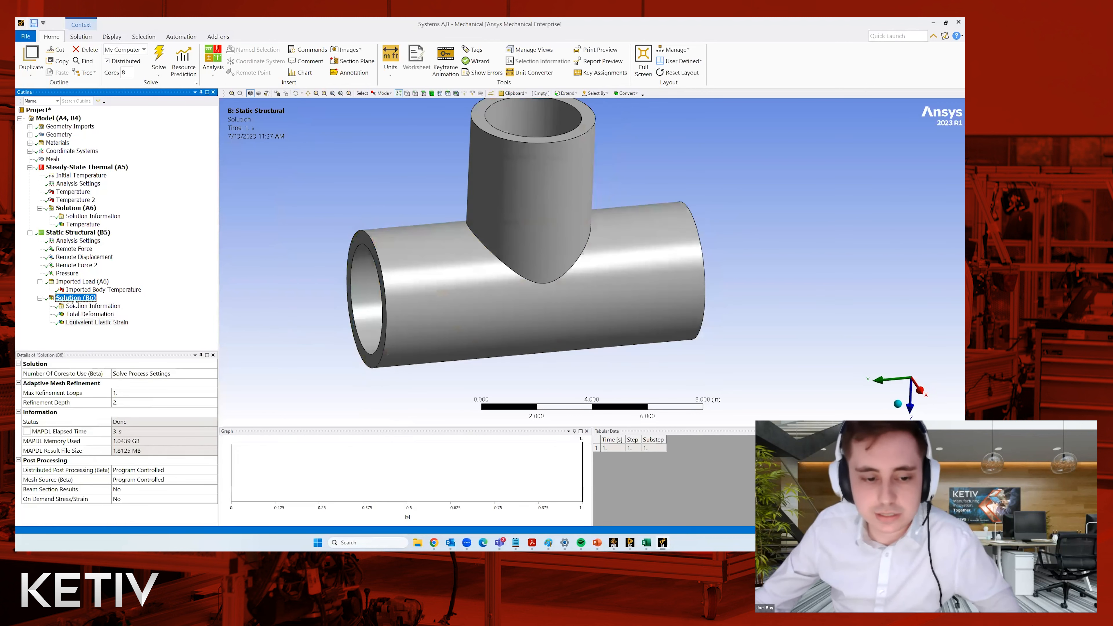
right_click(76, 299)
mouse_move(109, 308)
mouse_move(206, 329)
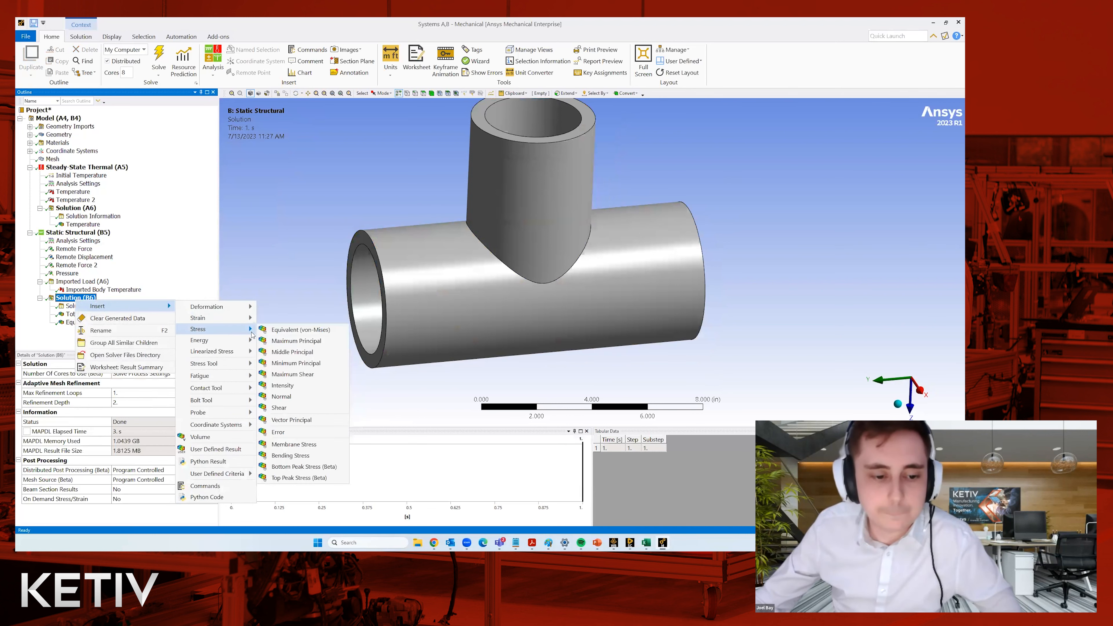
left_click(289, 330)
right_click(84, 334)
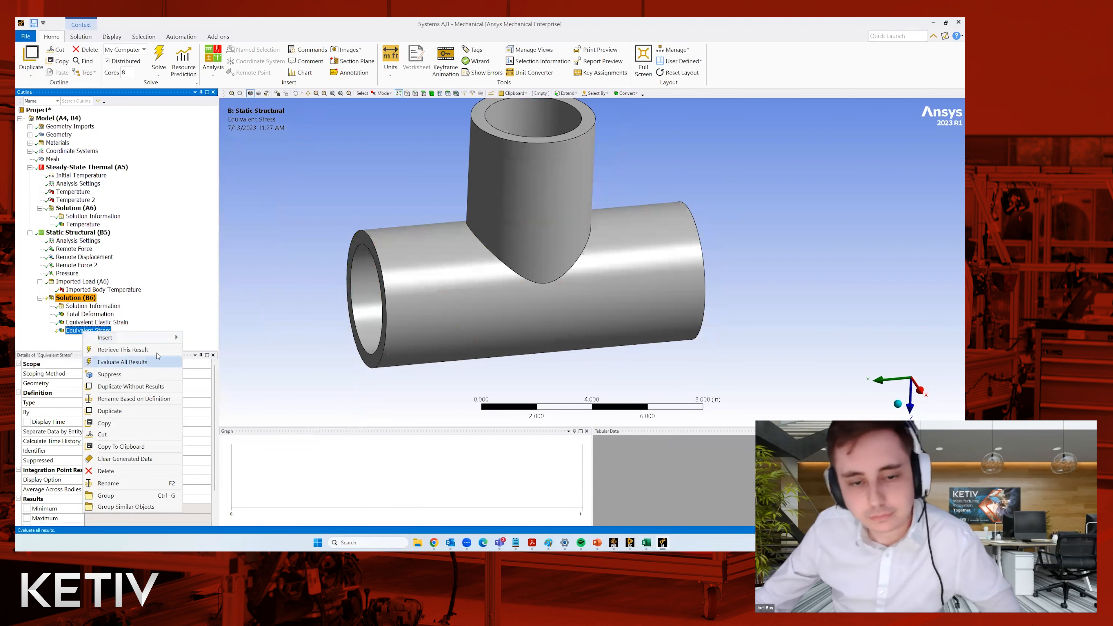
left_click(114, 355)
left_click_drag(275, 355, 311, 195)
mouse_move(376, 310)
left_mouse_down()
mouse_move(348, 307)
mouse_move(357, 314)
left_mouse_up()
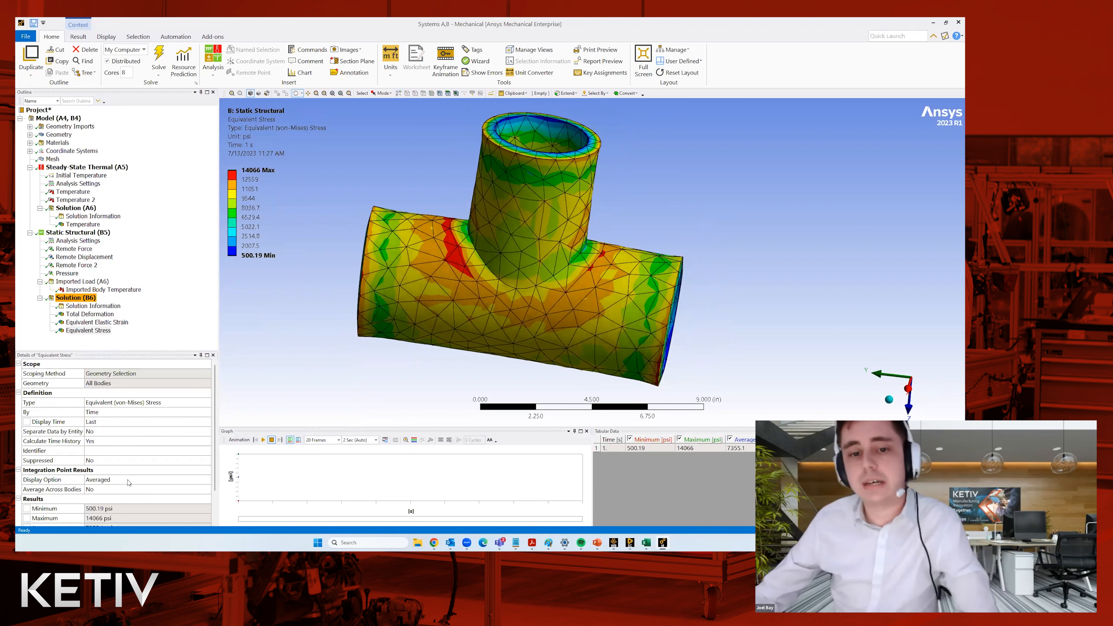
Step: Parameterize the maximum value of the equivalent stress result and inspect the stress distribution around the tee
scroll(198, 459, "down", 2)
left_click_drag(280, 371, 264, 367)
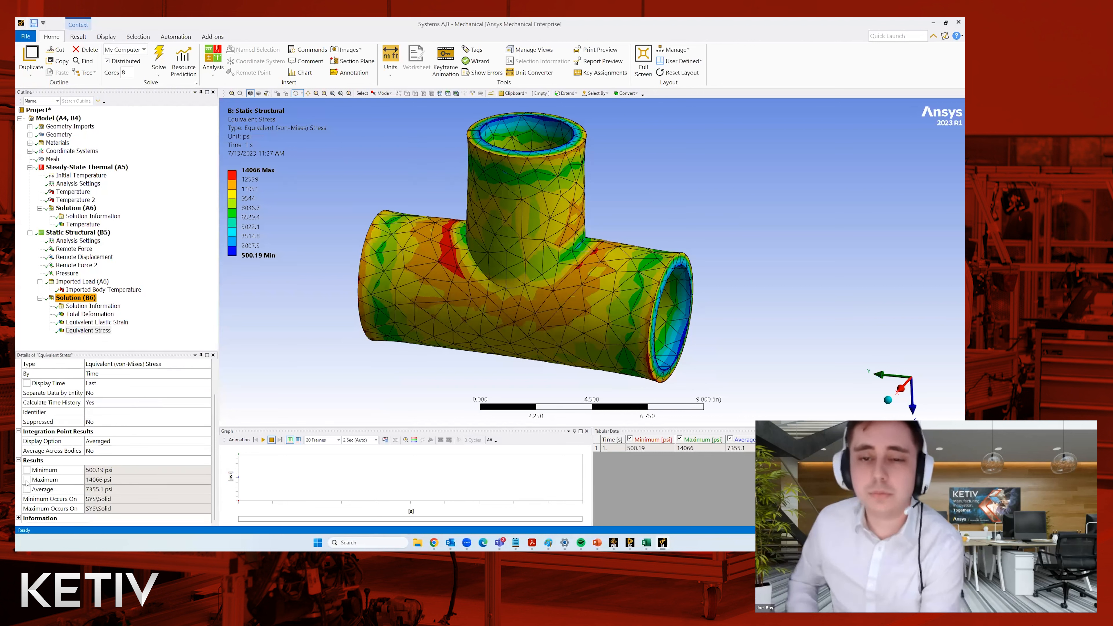
left_click(27, 481)
middle_click_drag(368, 391, 386, 387)
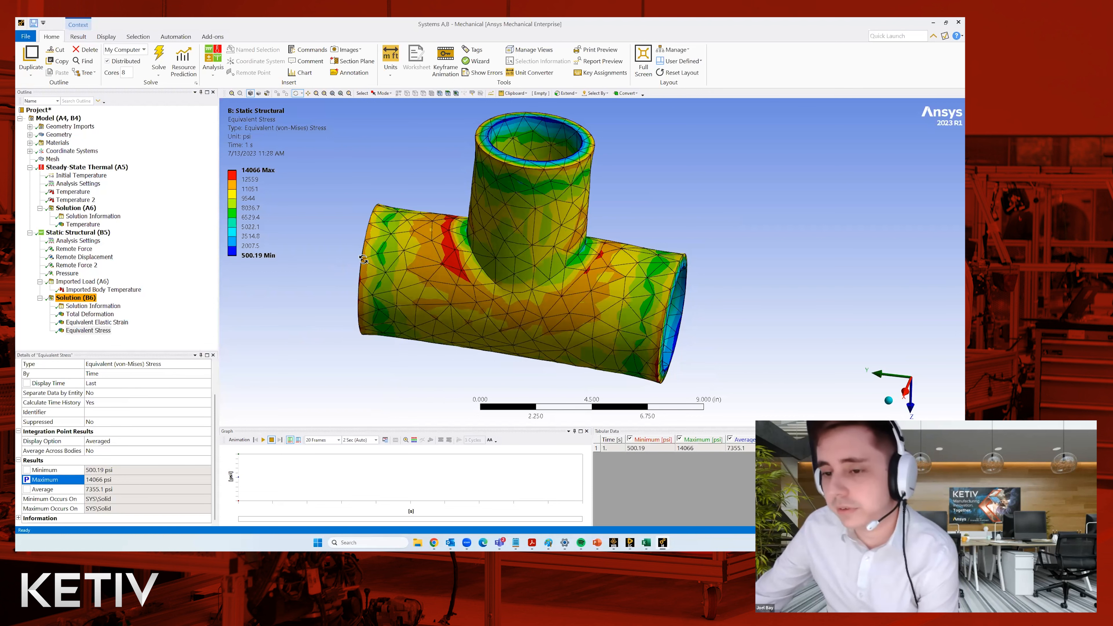
left_click_drag(563, 183, 679, 315)
left_click_drag(392, 330, 493, 366)
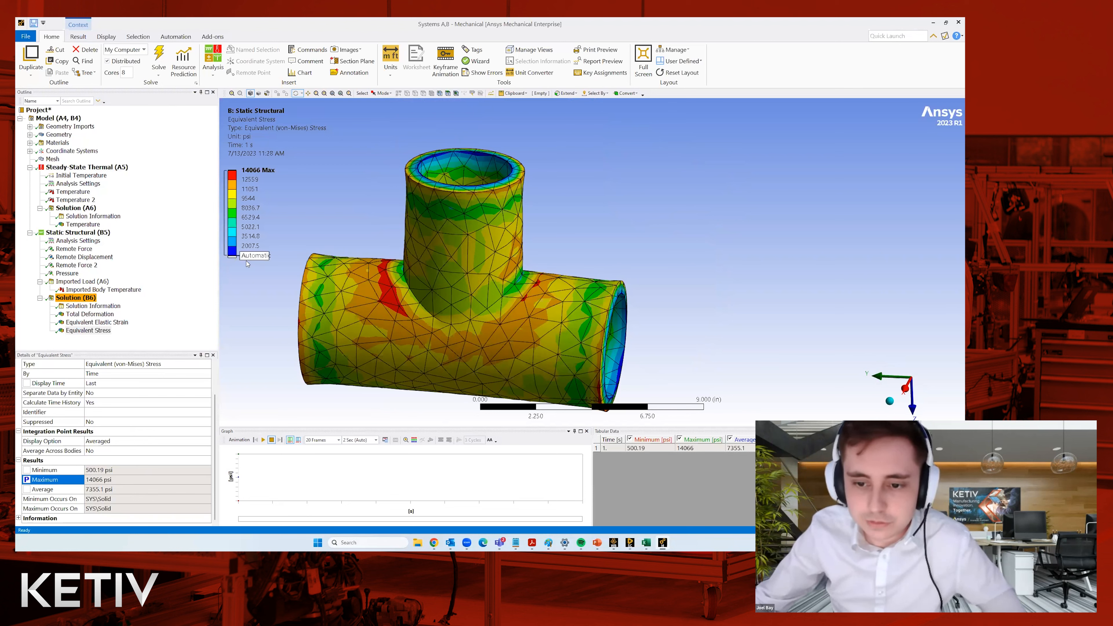
left_click_drag(313, 357, 398, 332)
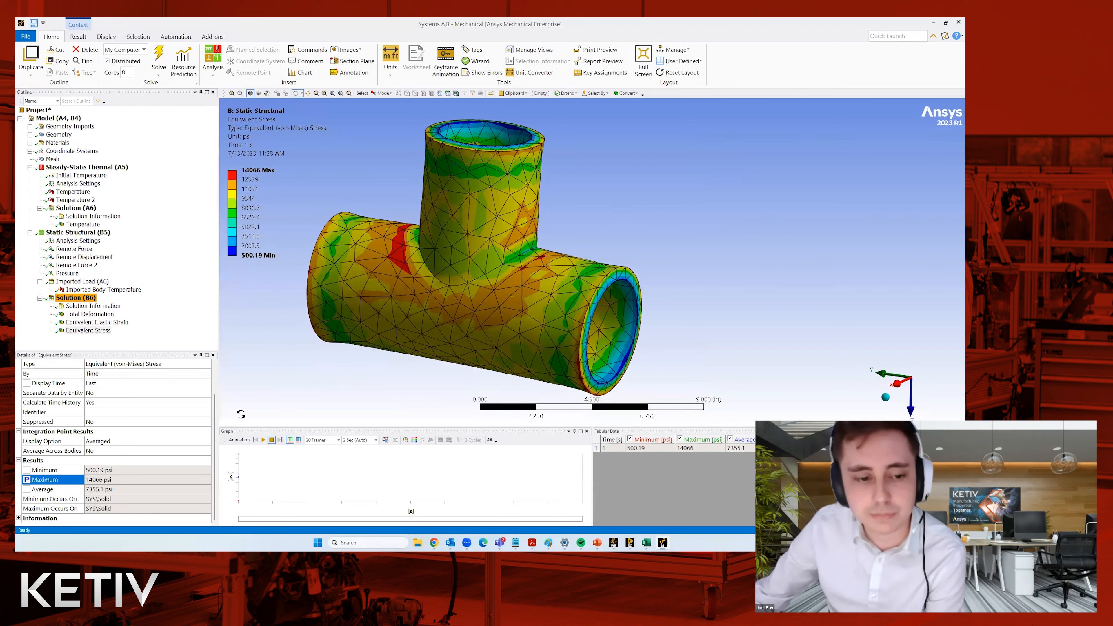
left_click_drag(397, 347, 230, 324)
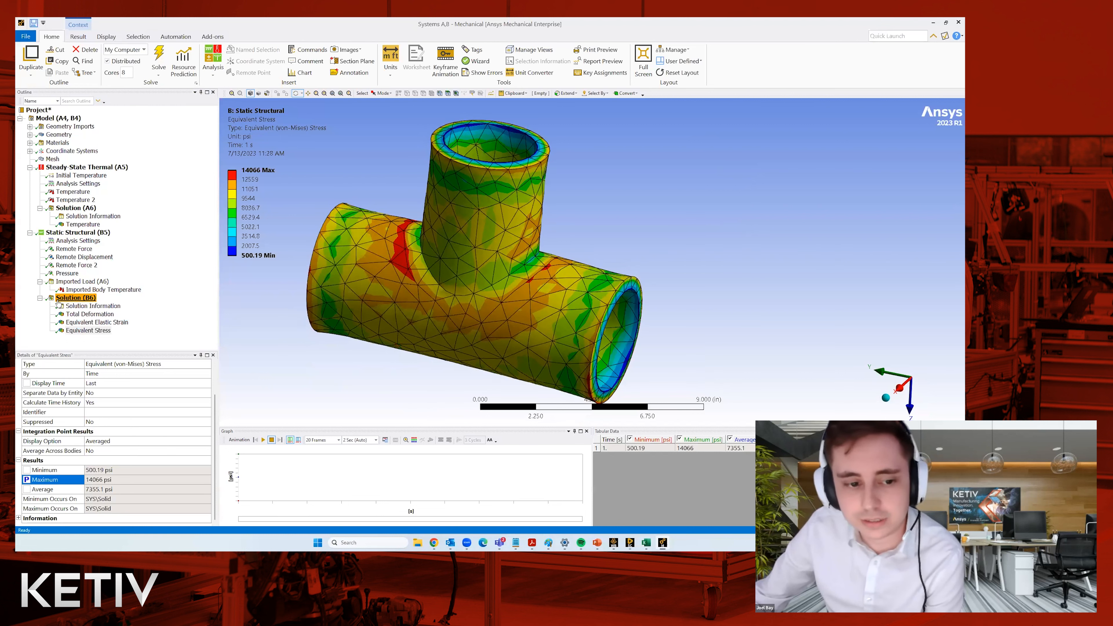
Step: Add a Max Equivalent Stress stress tool to the Static Structural solution, with a second safety factor result under it
right_click(88, 299)
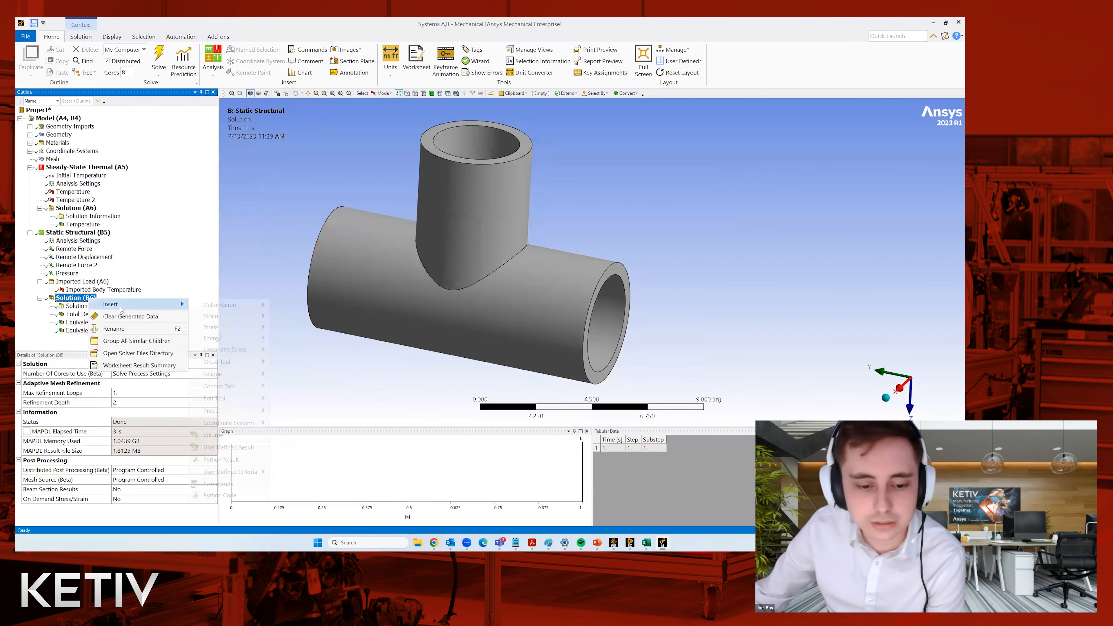
mouse_move(122, 310)
mouse_move(263, 412)
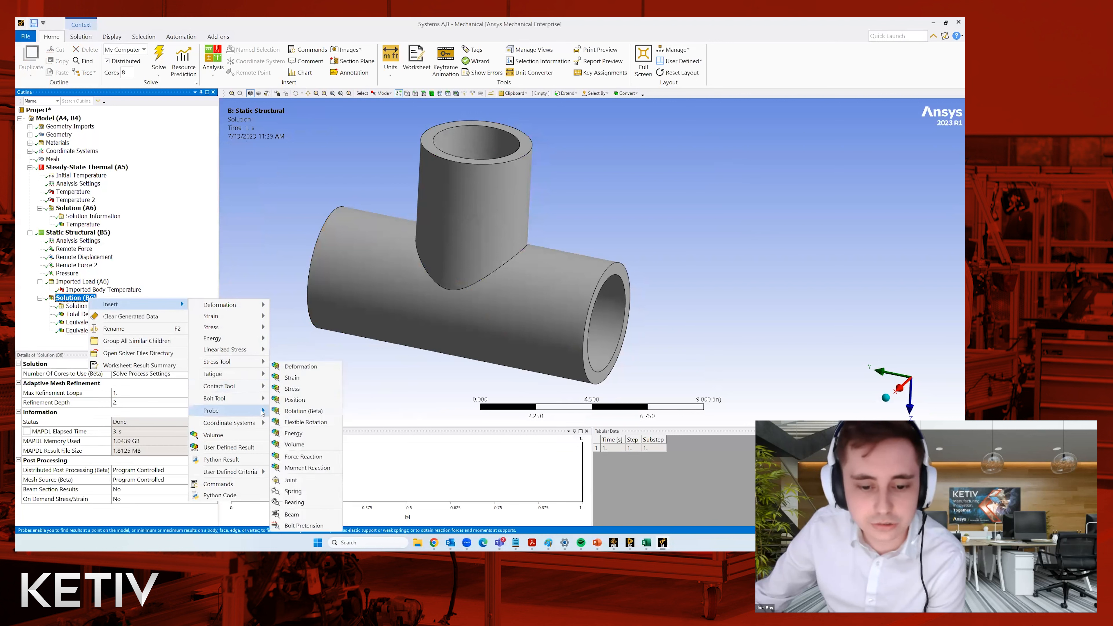
mouse_move(260, 366)
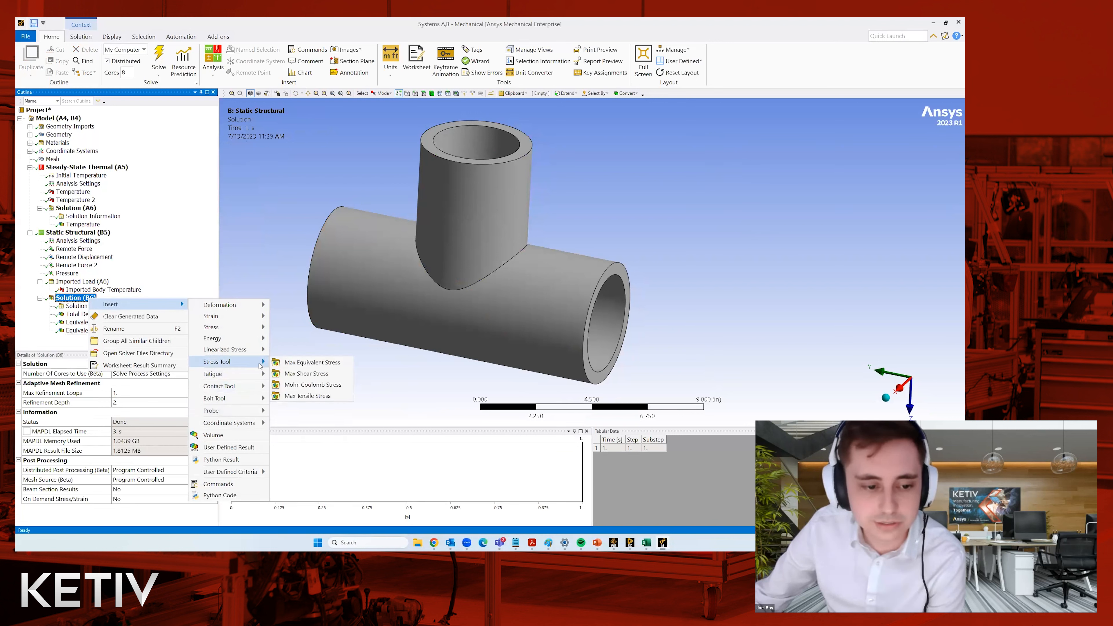
left_click(314, 364)
right_click(77, 343)
mouse_move(87, 345)
left_click(179, 347)
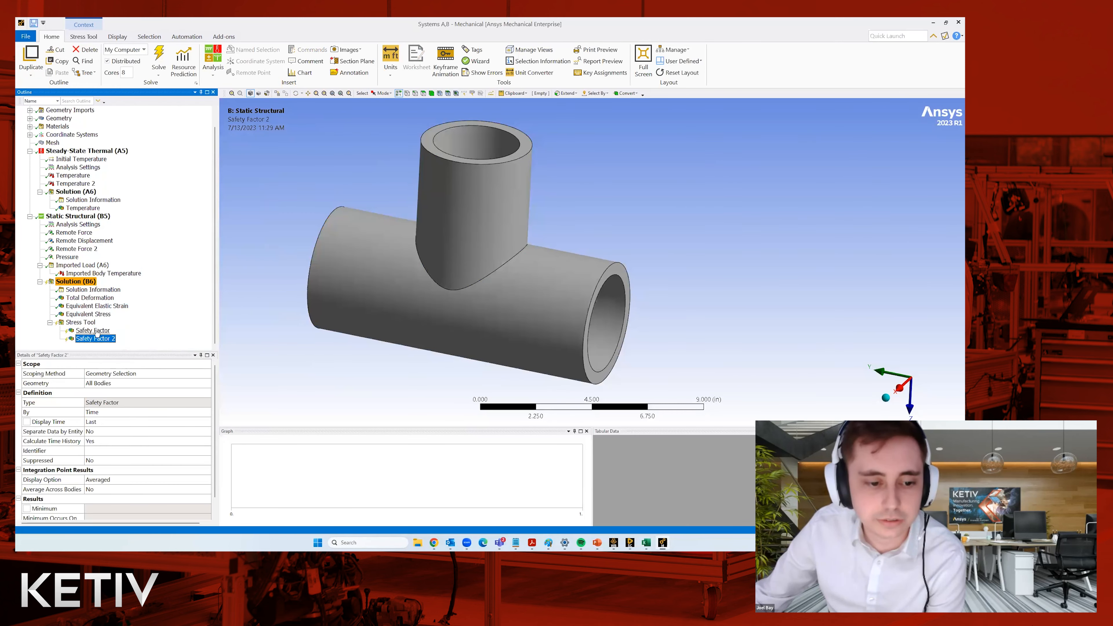
Step: Retrieve the stress tool's first safety factor result and inspect its distribution over the tee
right_click(97, 334)
left_click(153, 349)
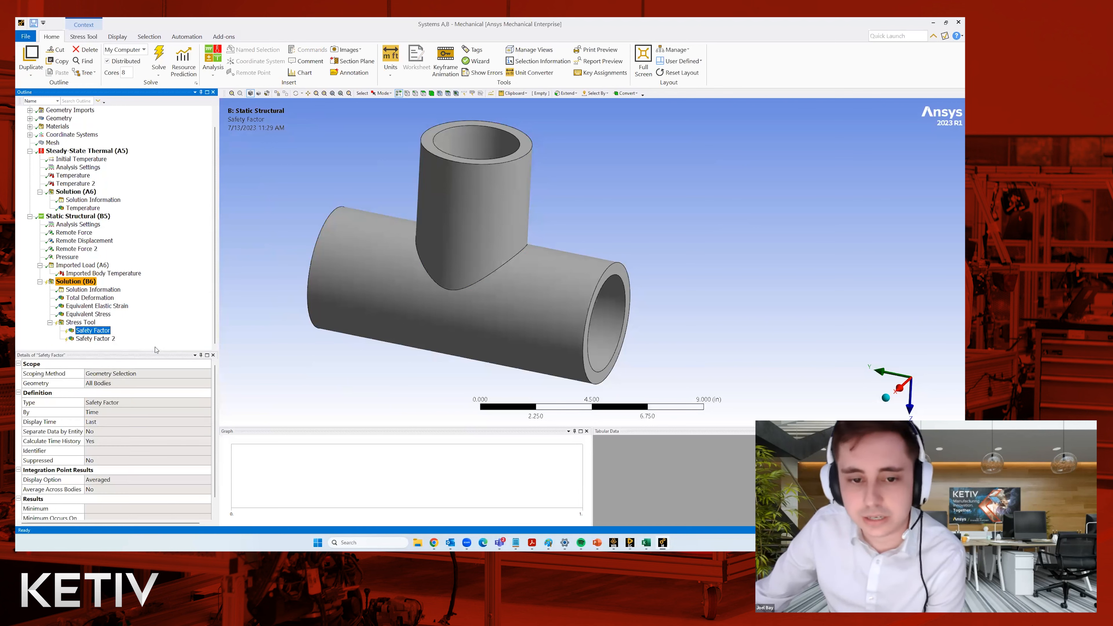
middle_click_drag(474, 327, 323, 364)
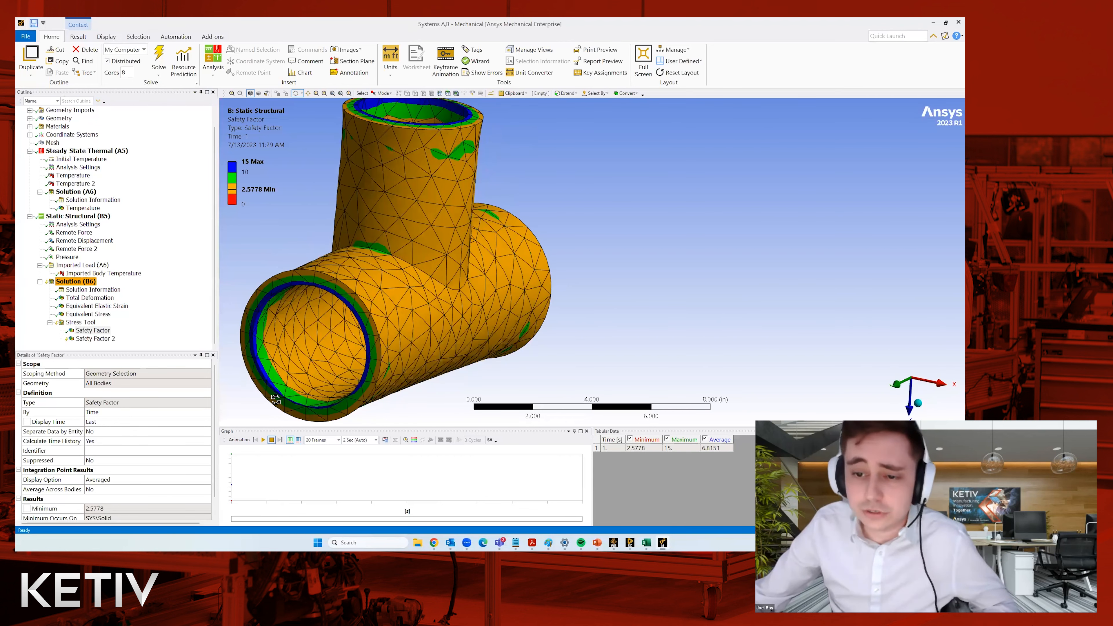
middle_click_drag(365, 372, 315, 269)
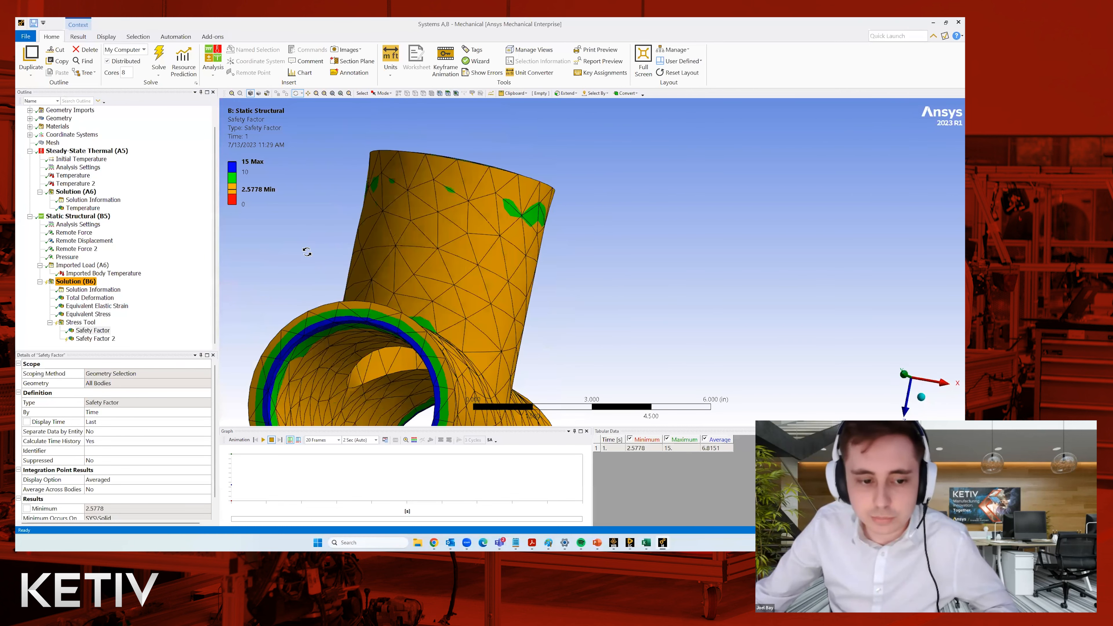
middle_click_drag(412, 399, 381, 350)
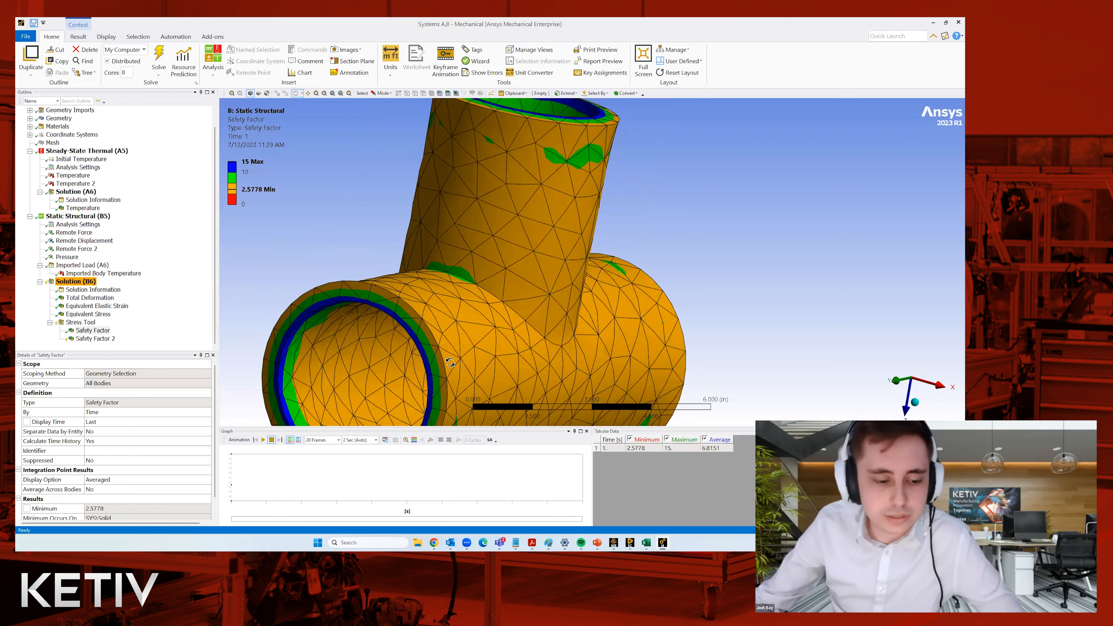
Step: Parameterize the minimum value of the first safety factor result
scroll(127, 460, "down", 1)
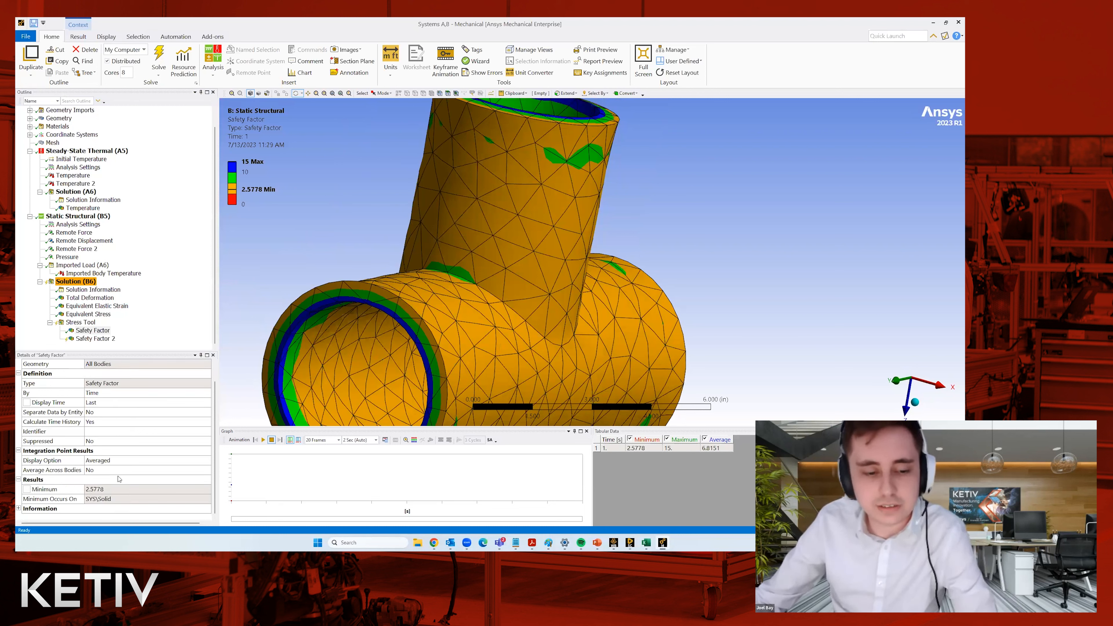
left_click(27, 489)
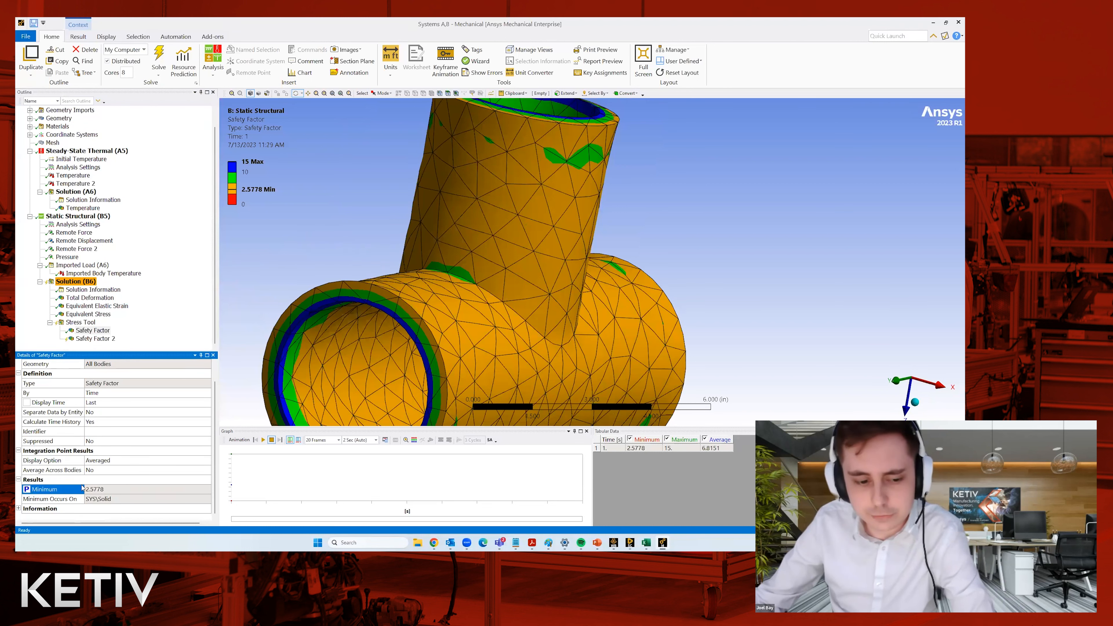
left_click_drag(422, 322, 199, 388)
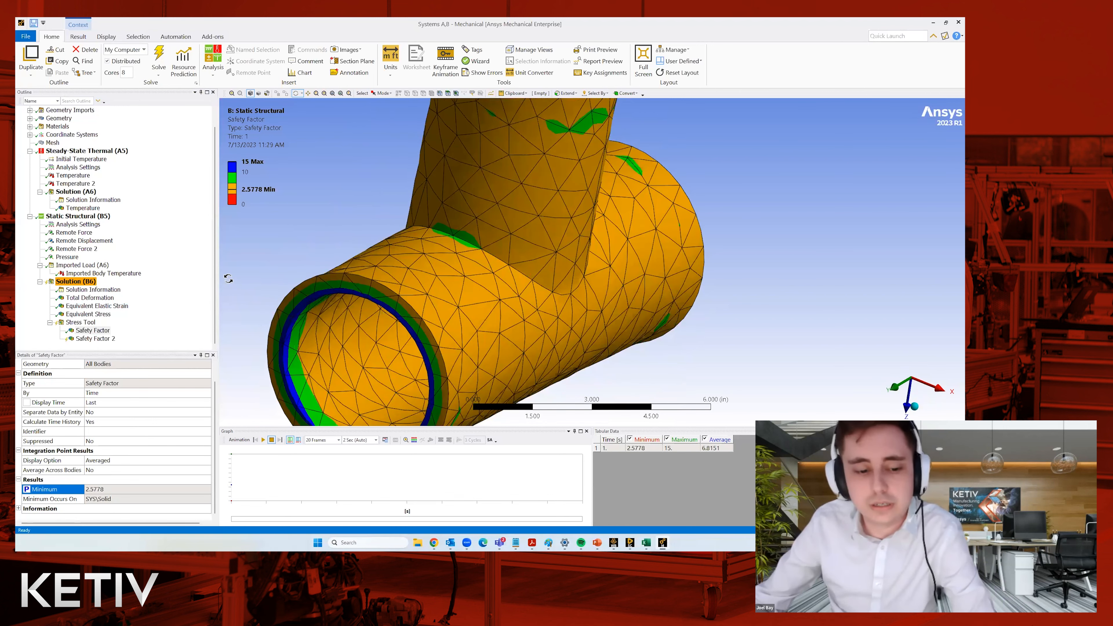
Step: Close the Mechanical model window and return to the project schematic
left_click_drag(409, 258, 85, 251)
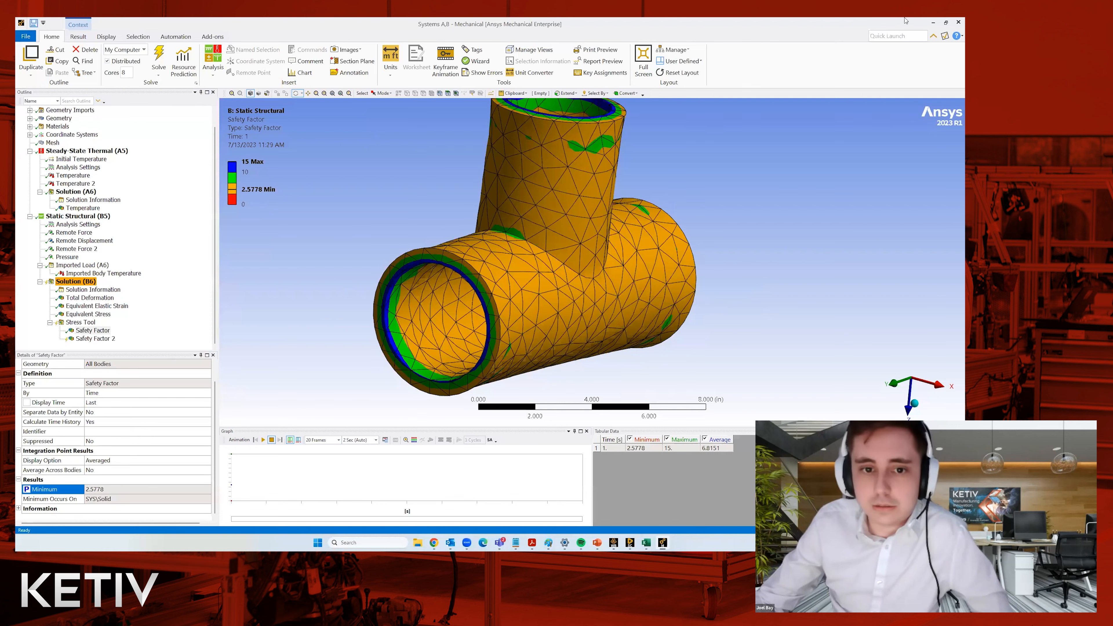
left_click(945, 22)
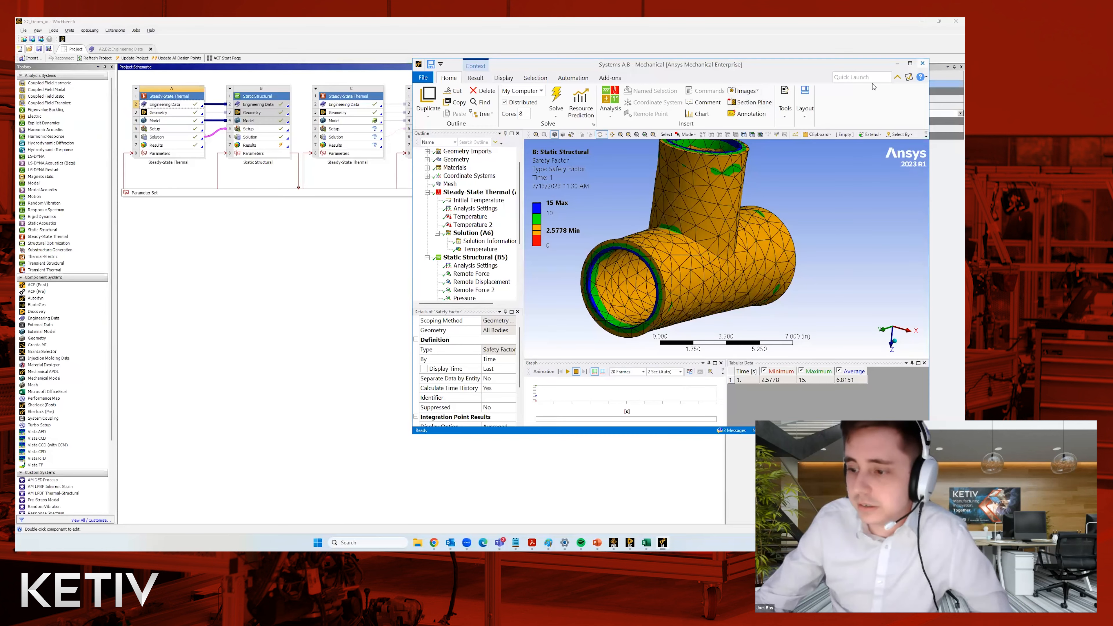
left_click(923, 64)
left_click(660, 543)
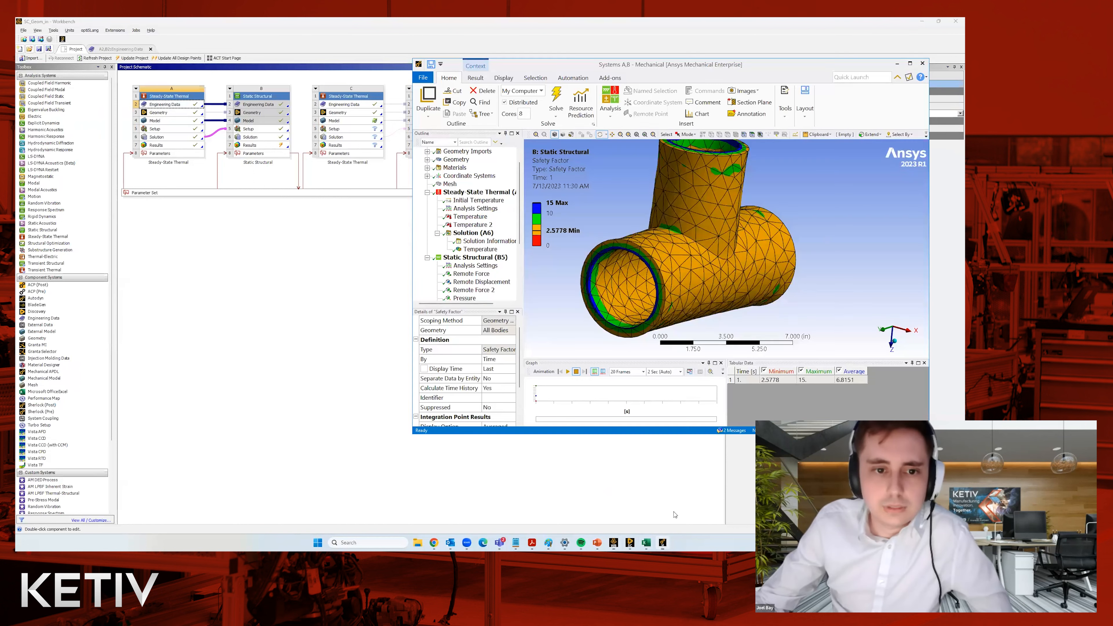
left_click(923, 64)
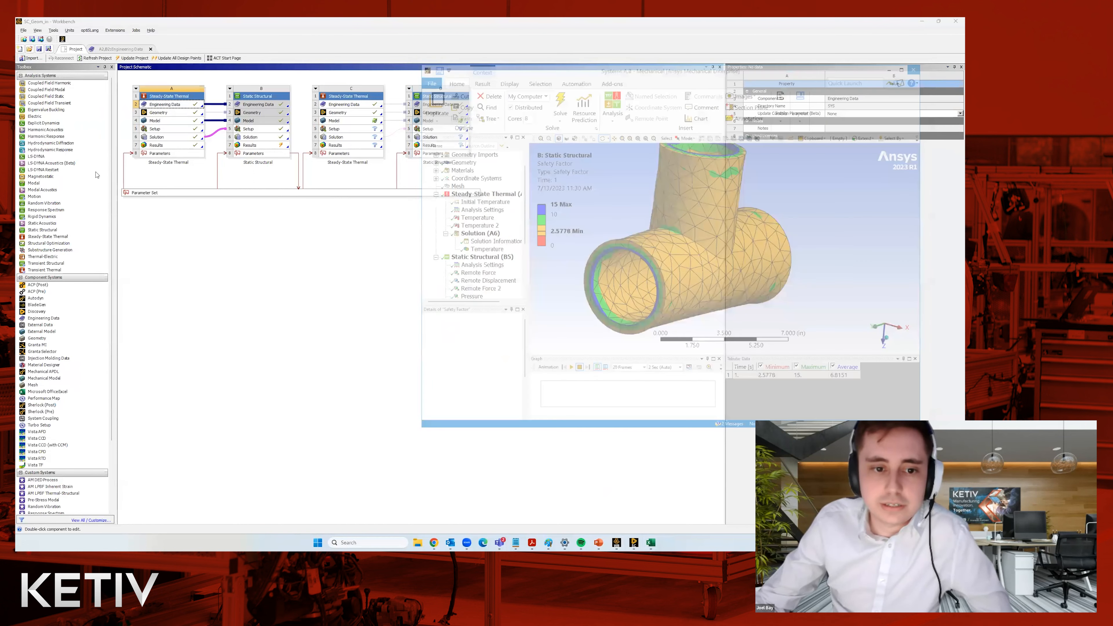
Step: Review the project's Parameter Set, close it and return to the project schematic
double_click(167, 193)
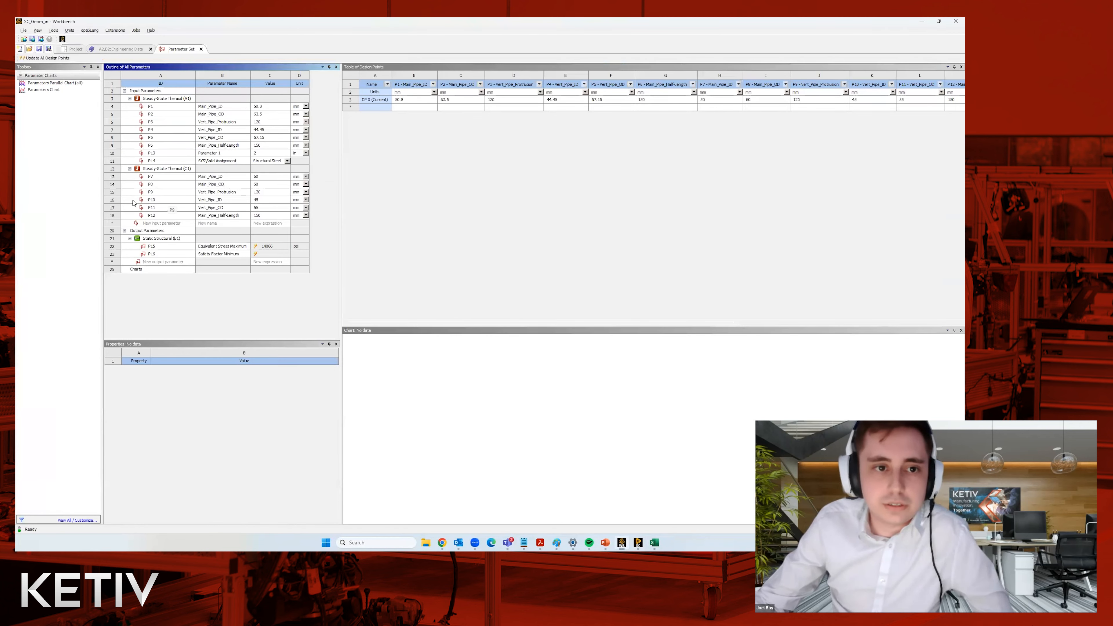
left_click(201, 49)
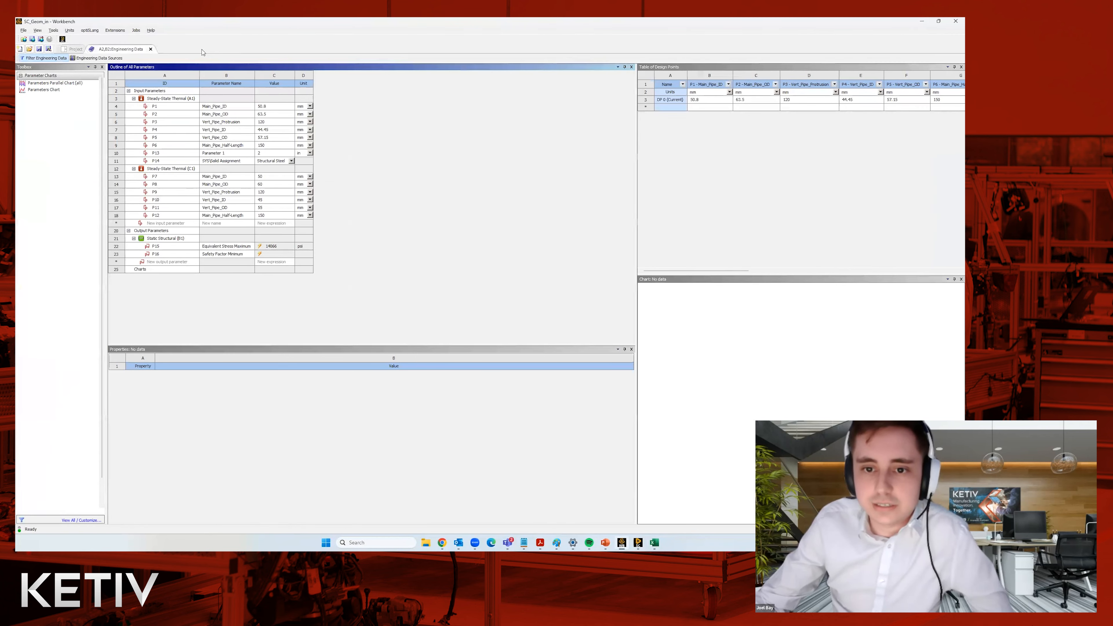
left_click(74, 49)
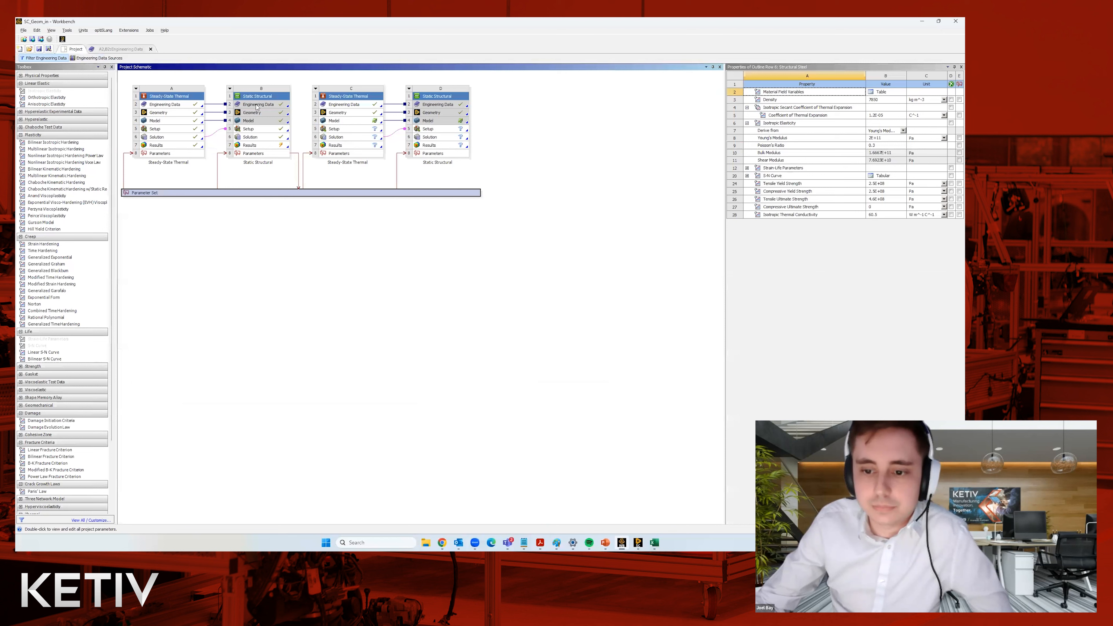
Step: Delete the duplicate Steady-State Thermal system C and its linked Static Structural system from the project schematic
right_click(367, 100)
left_click(397, 149)
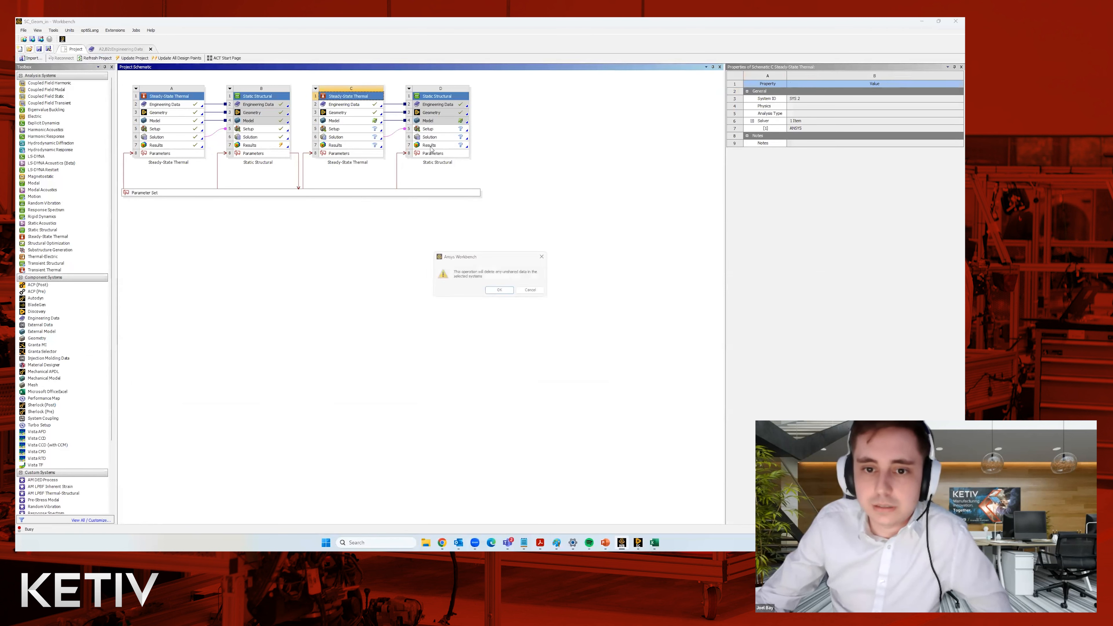
left_click(500, 291)
left_click(345, 113)
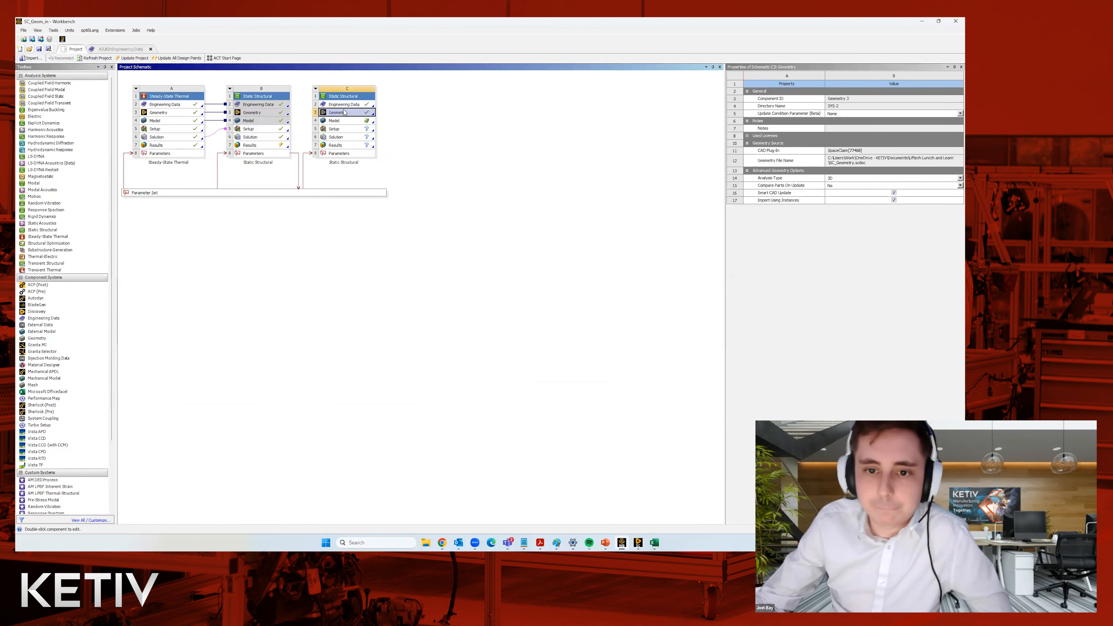
right_click(344, 111)
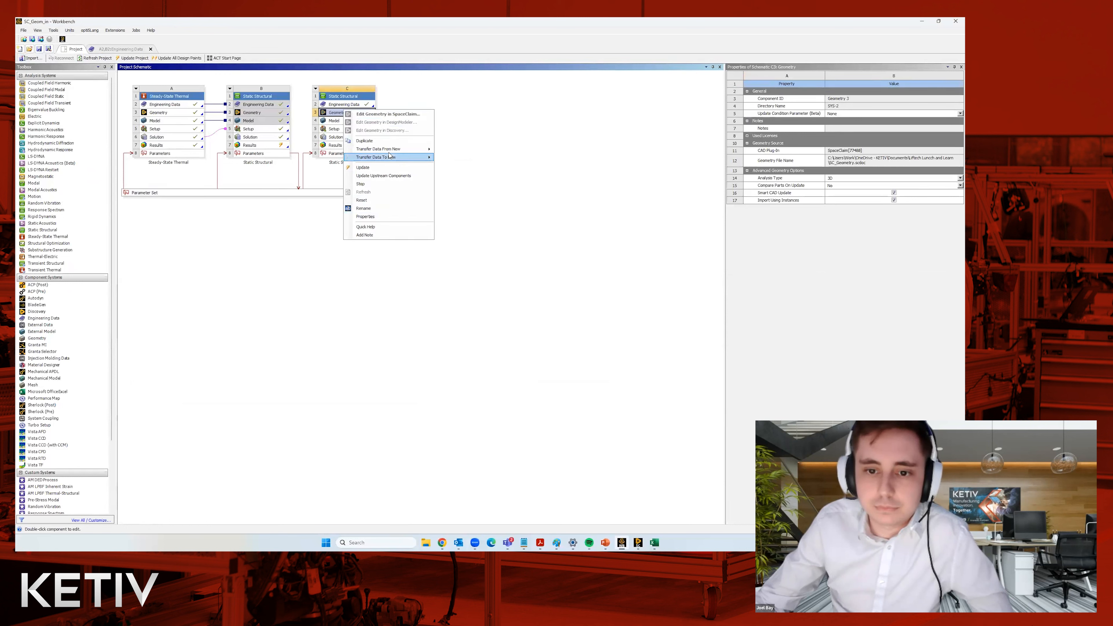
left_click(346, 96)
right_click(353, 98)
left_click(384, 146)
left_click(500, 288)
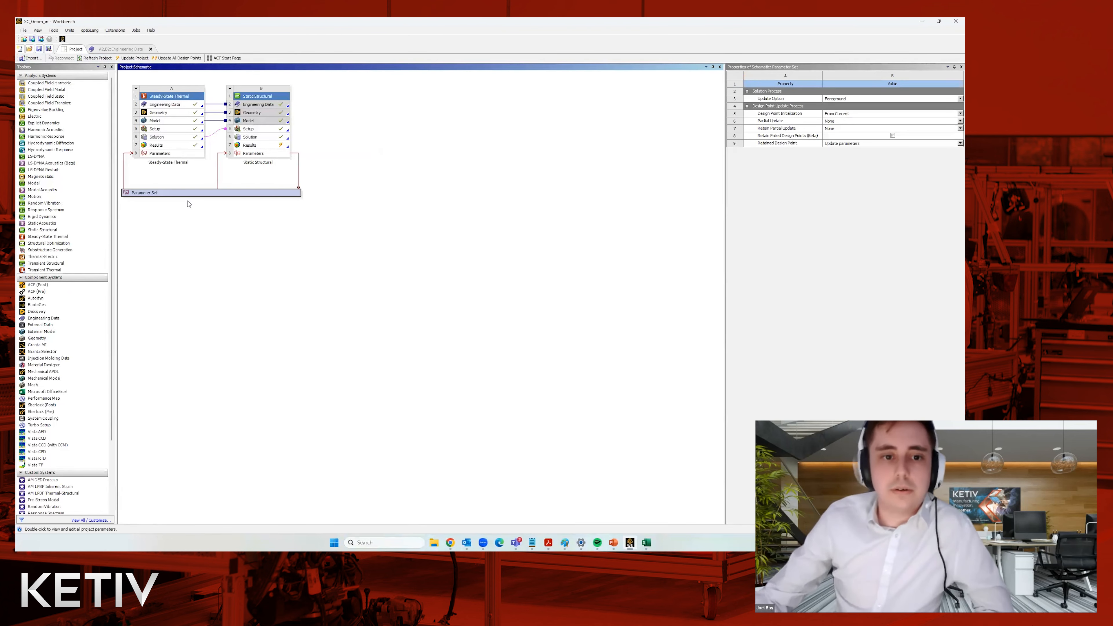
Step: Open the Parameter Set and review the main and vertical pipe input parameters one by one
double_click(171, 194)
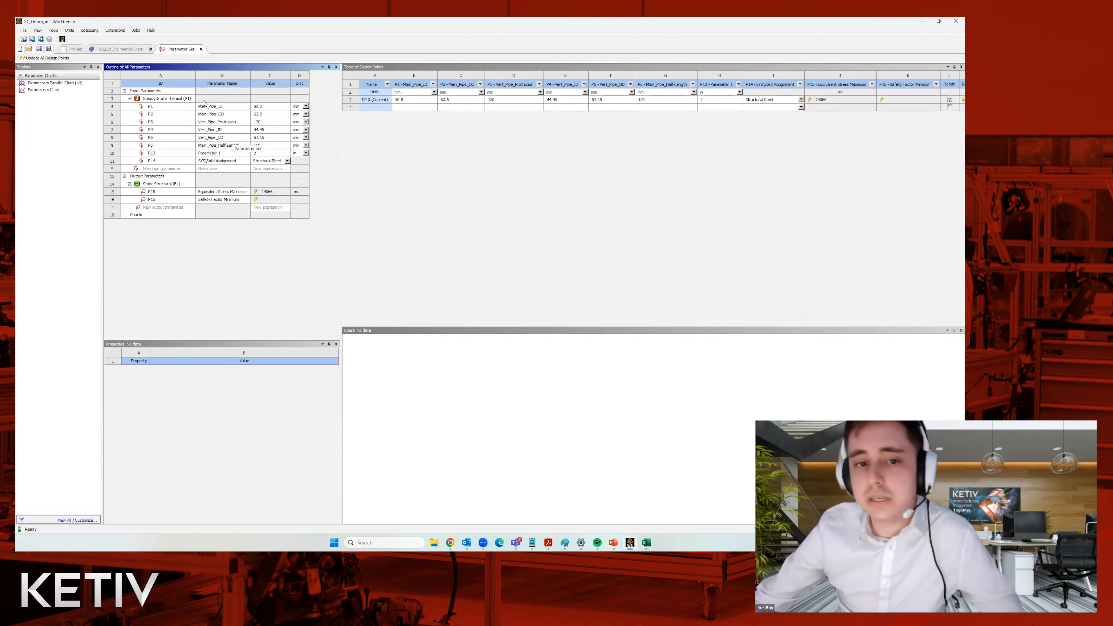
left_click(237, 107)
left_click(236, 115)
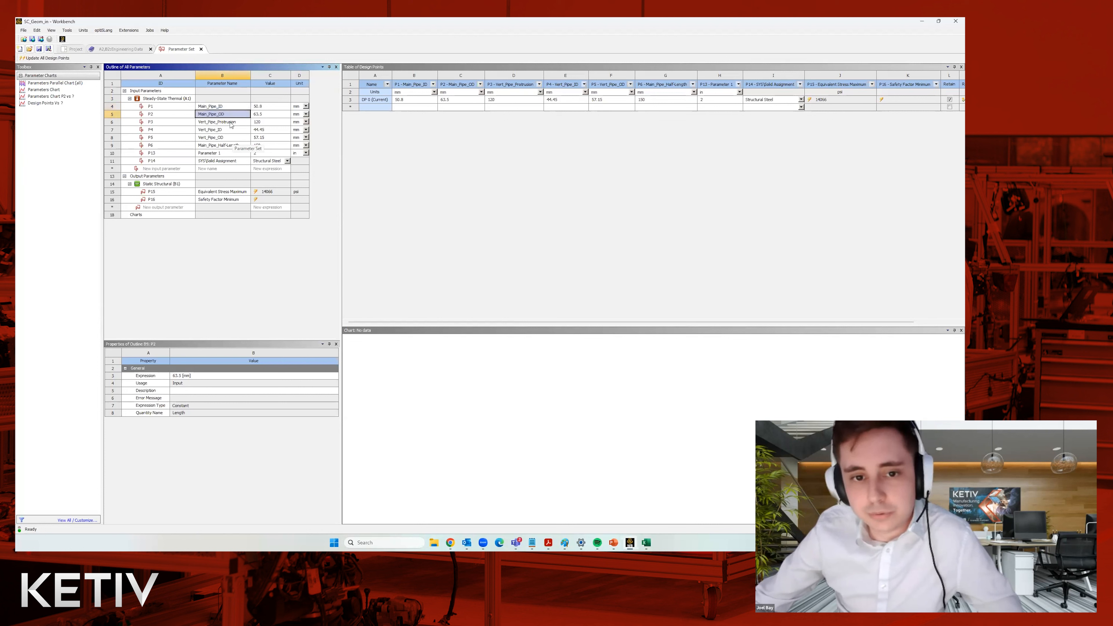
left_click(233, 123)
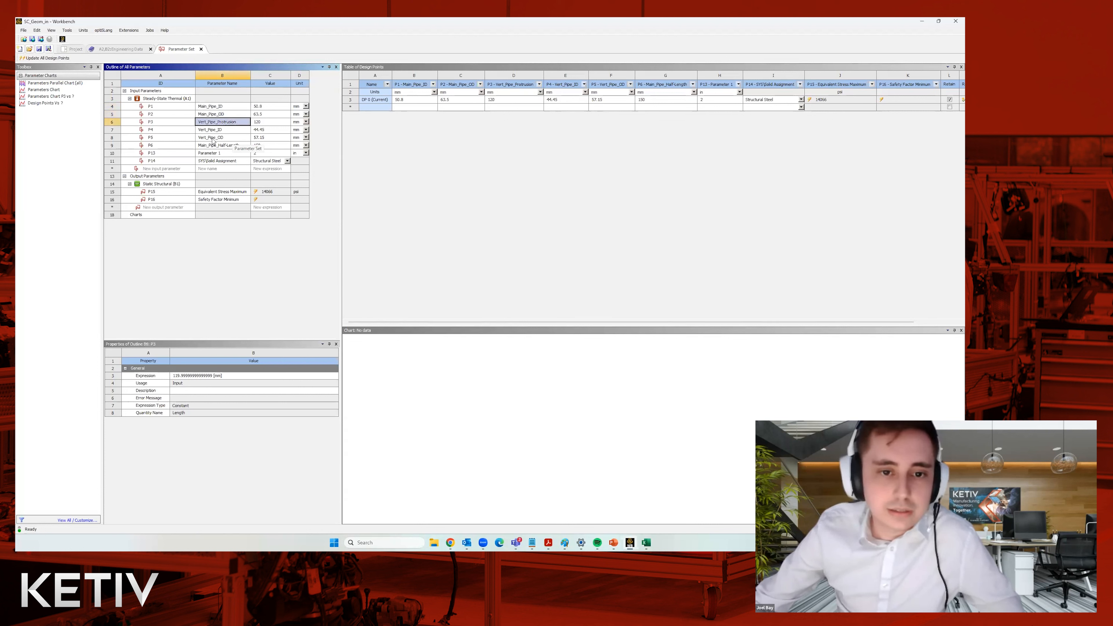
left_click(225, 131)
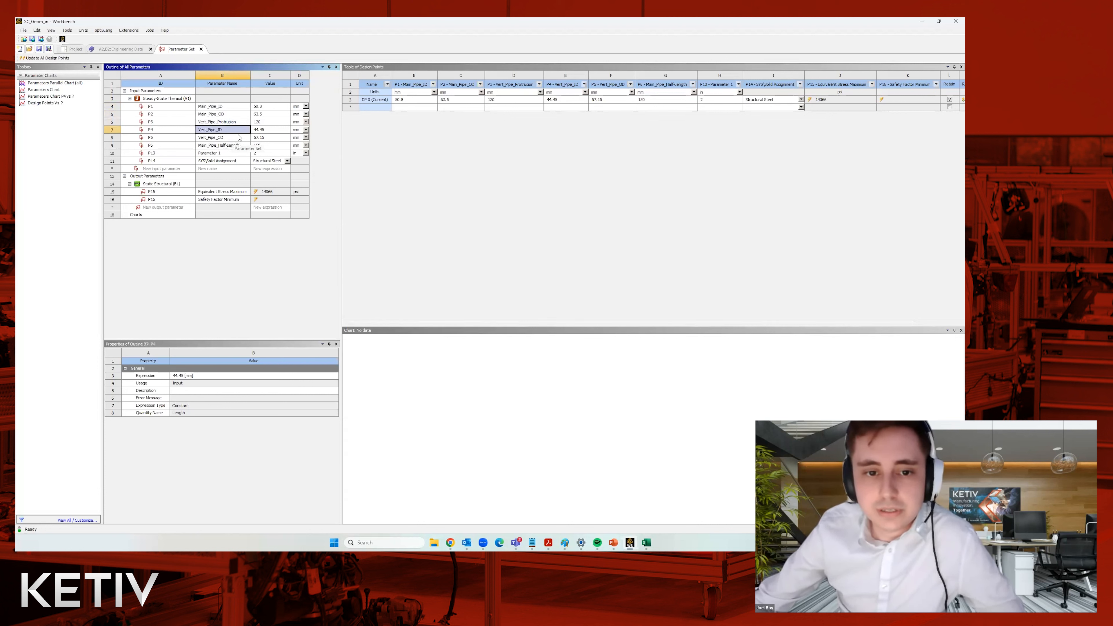
left_click(237, 138)
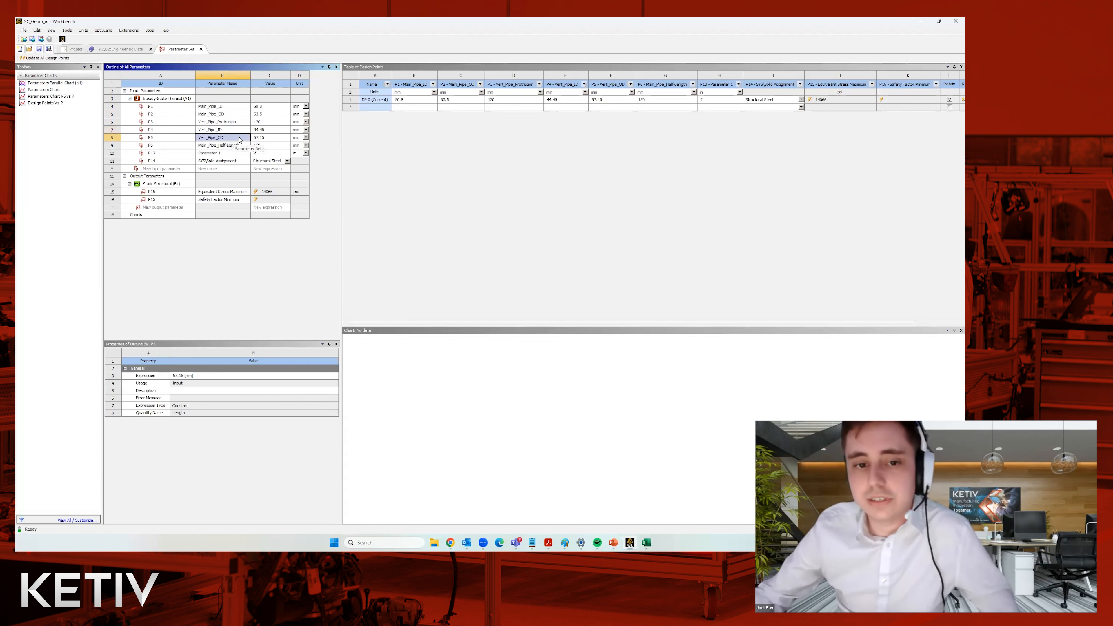
key("Down")
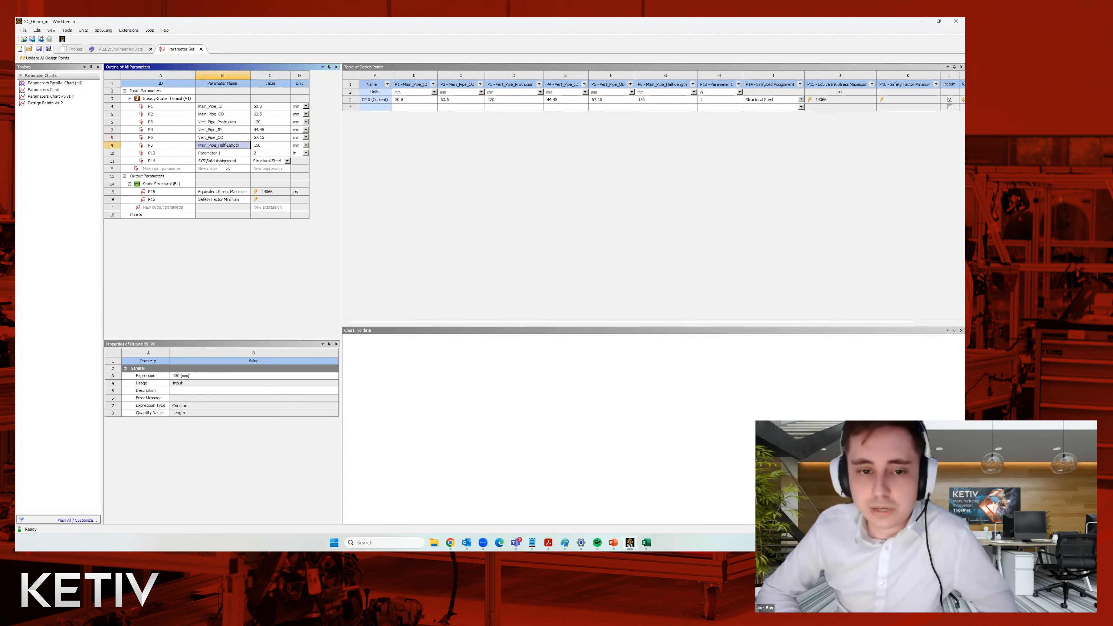
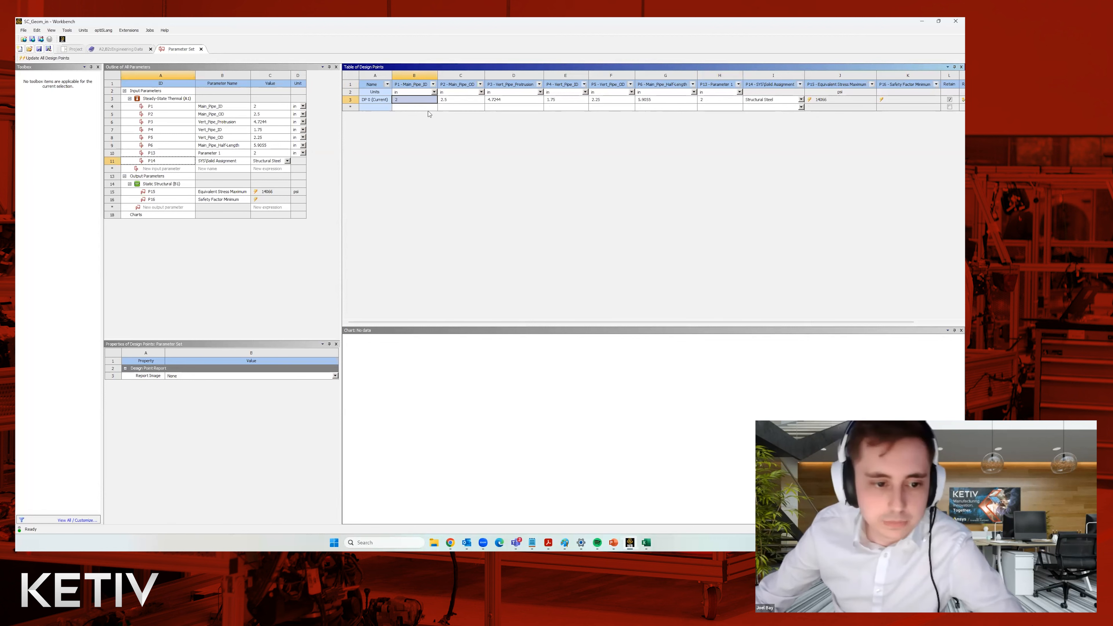
Step: Switch to PowerPoint and place the vendor cost slide side by side with the Workbench parameter set
left_click(614, 542)
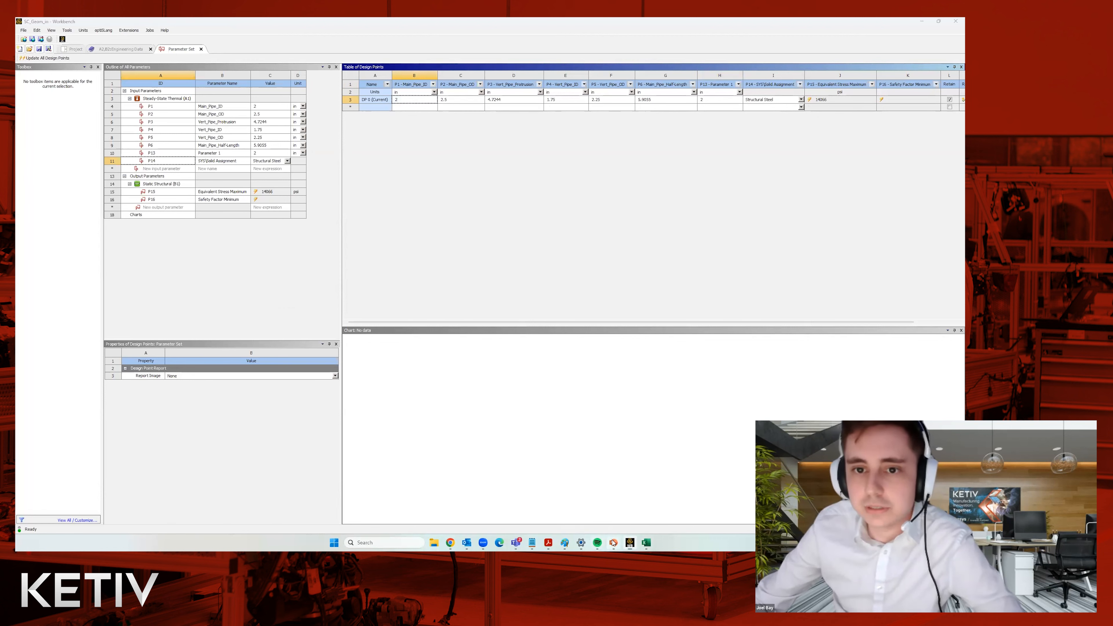
key("Down")
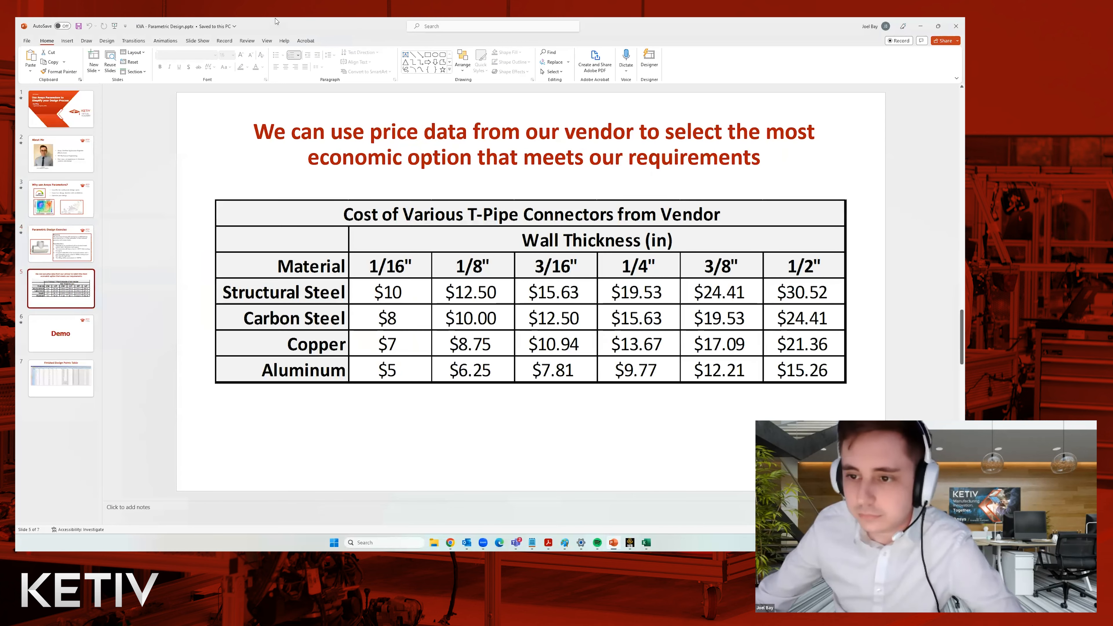
left_click_drag(272, 23, 16, 180)
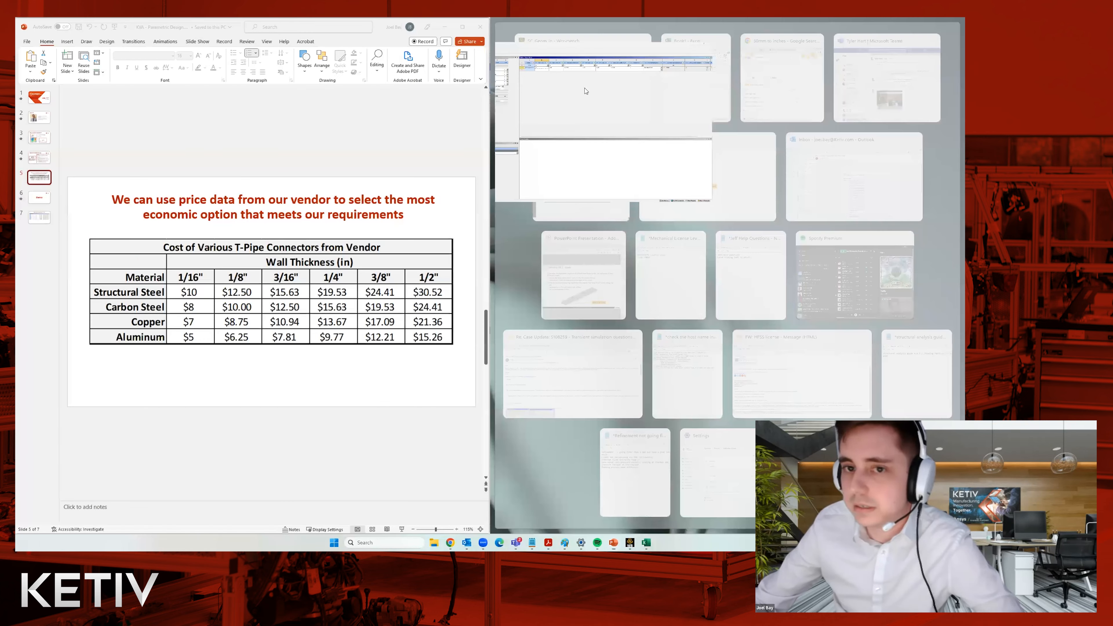
left_click(594, 90)
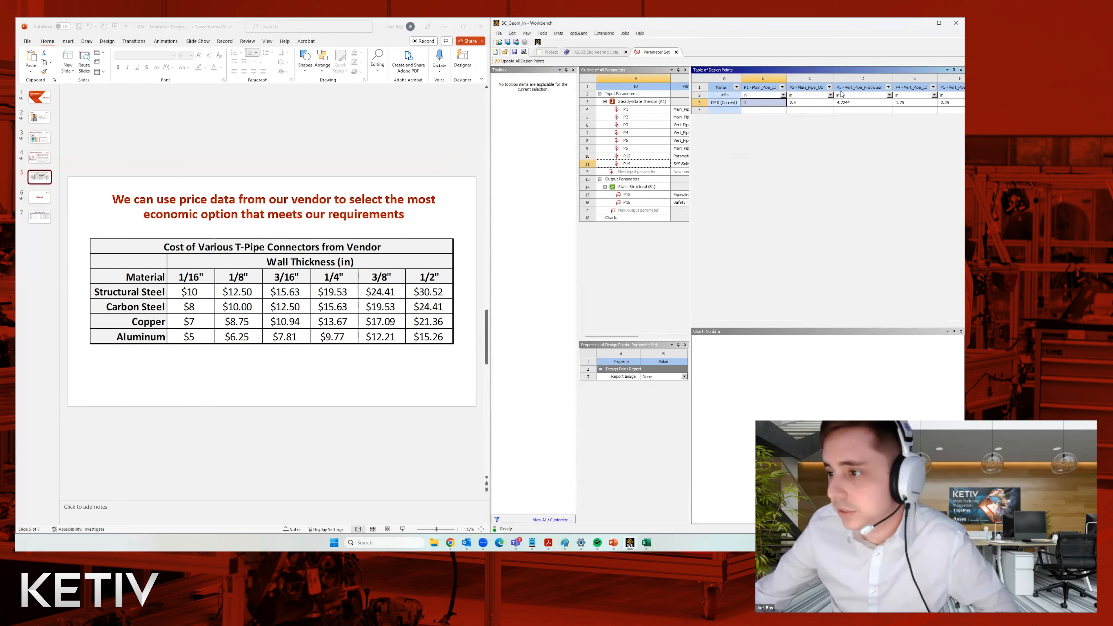
left_click_drag(789, 324, 740, 324)
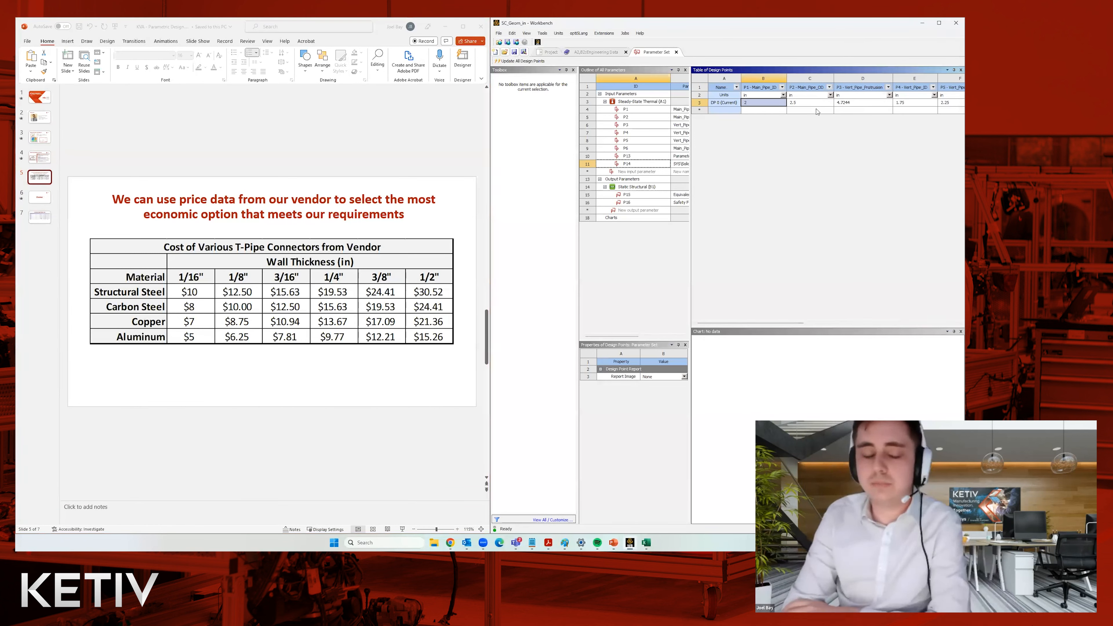
Step: Narrow the PowerPoint window to widen the design point table, and enlarge the slide's cost table to show its thicker wall columns
left_click(758, 109)
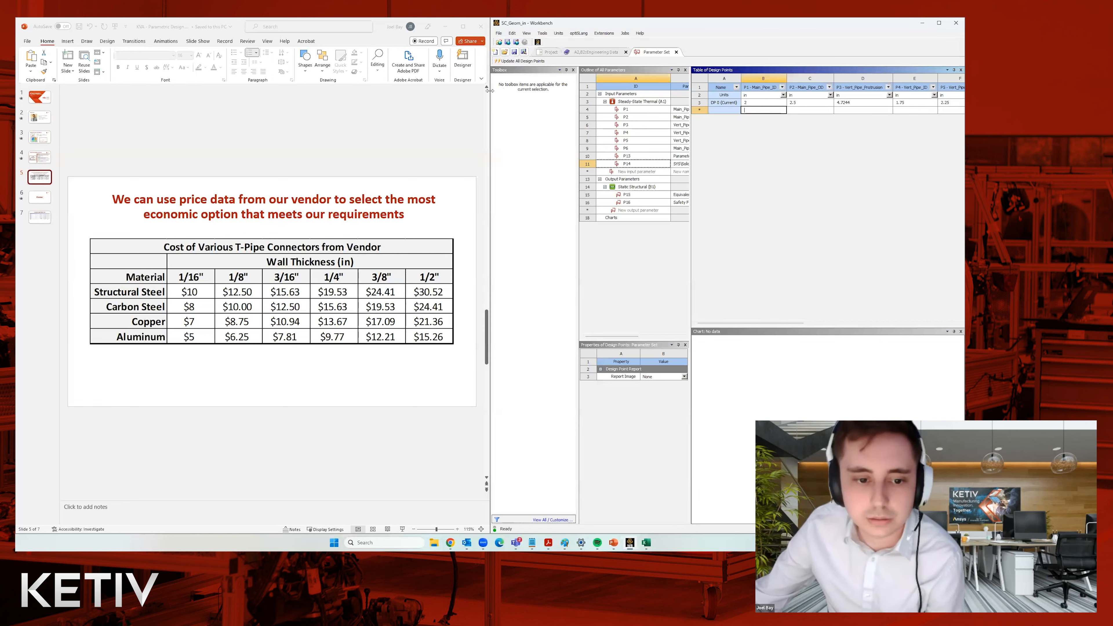
left_click_drag(490, 92, 489, 91)
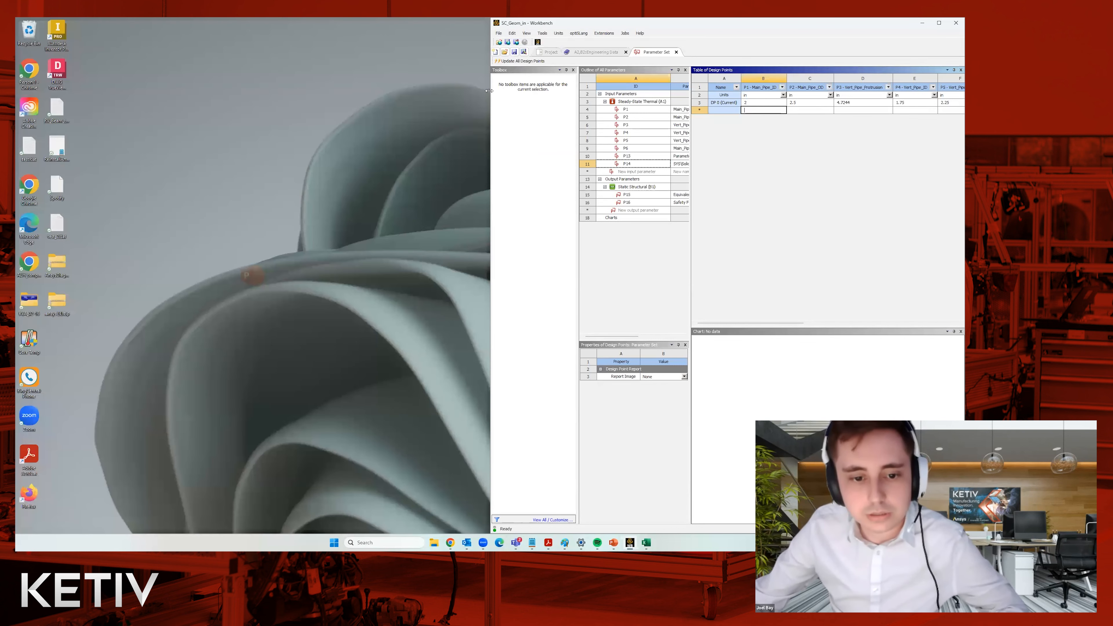
left_click_drag(279, 151, 289, 166)
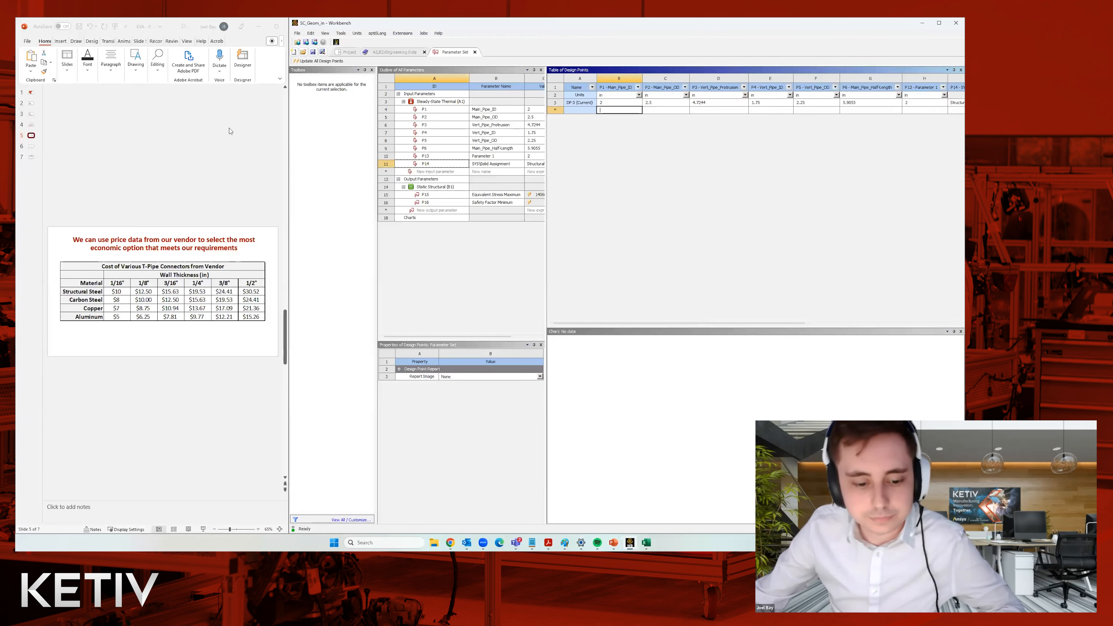
scroll(189, 228, "up", 8, "ctrl")
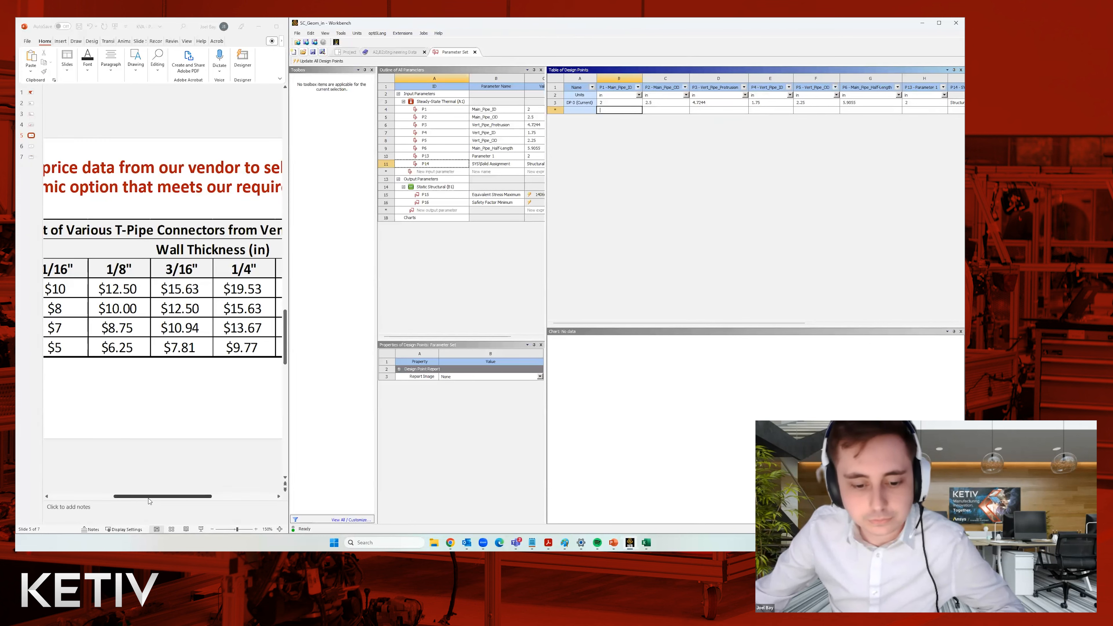
left_click_drag(207, 497, 272, 497)
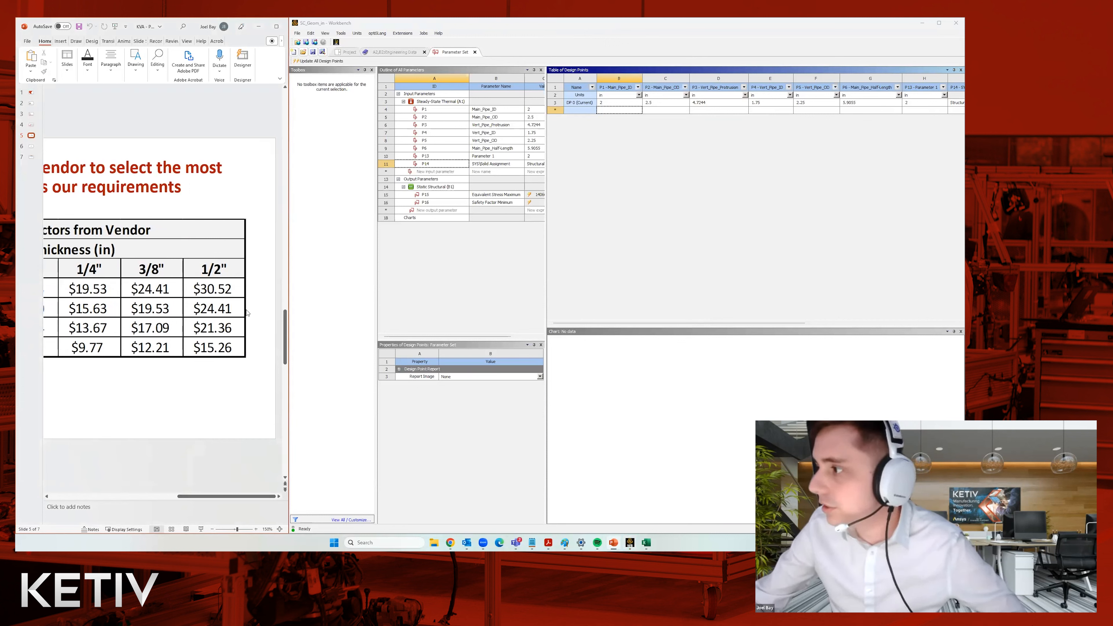
Step: Add two design points to the table with Main_Pipe_ID values of 2.125 in and 2.25 in
left_click(647, 542)
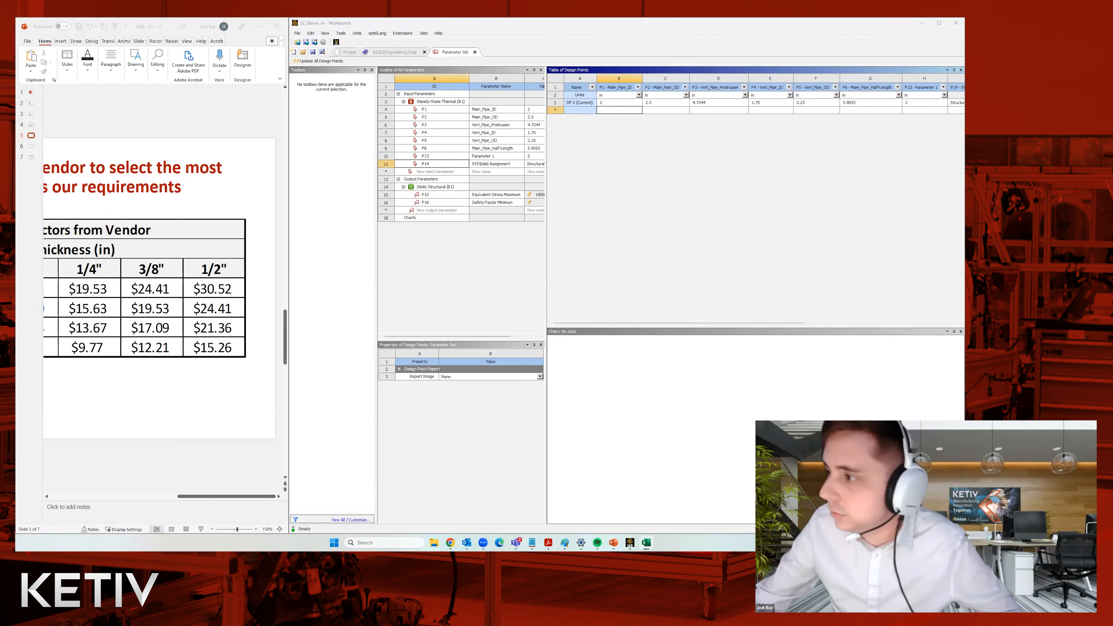
left_click(612, 110)
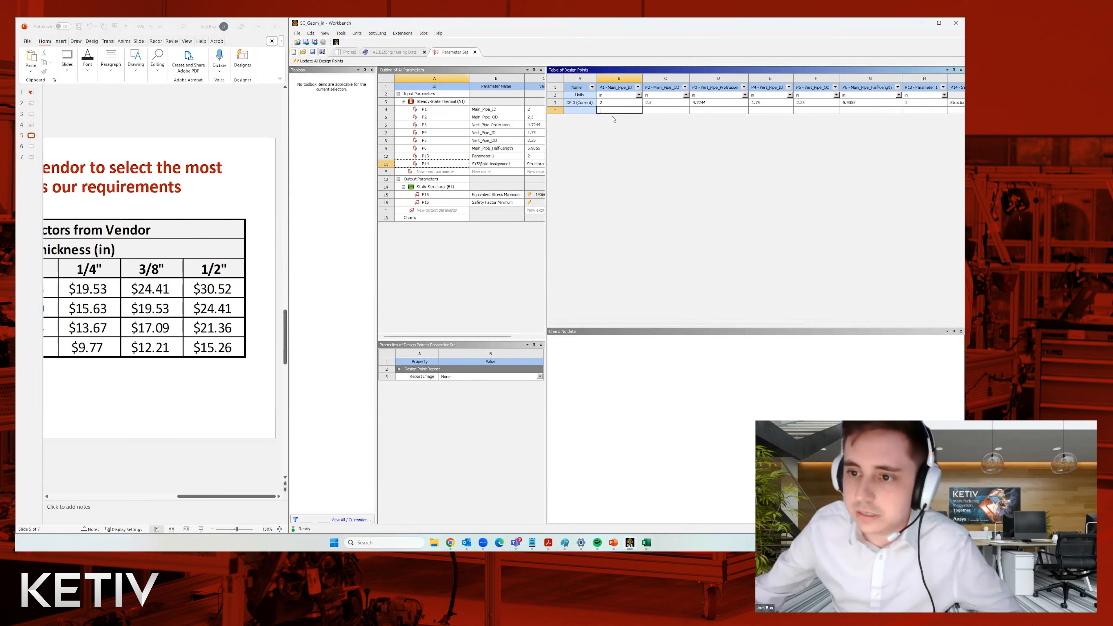
type("2.125")
key("Return")
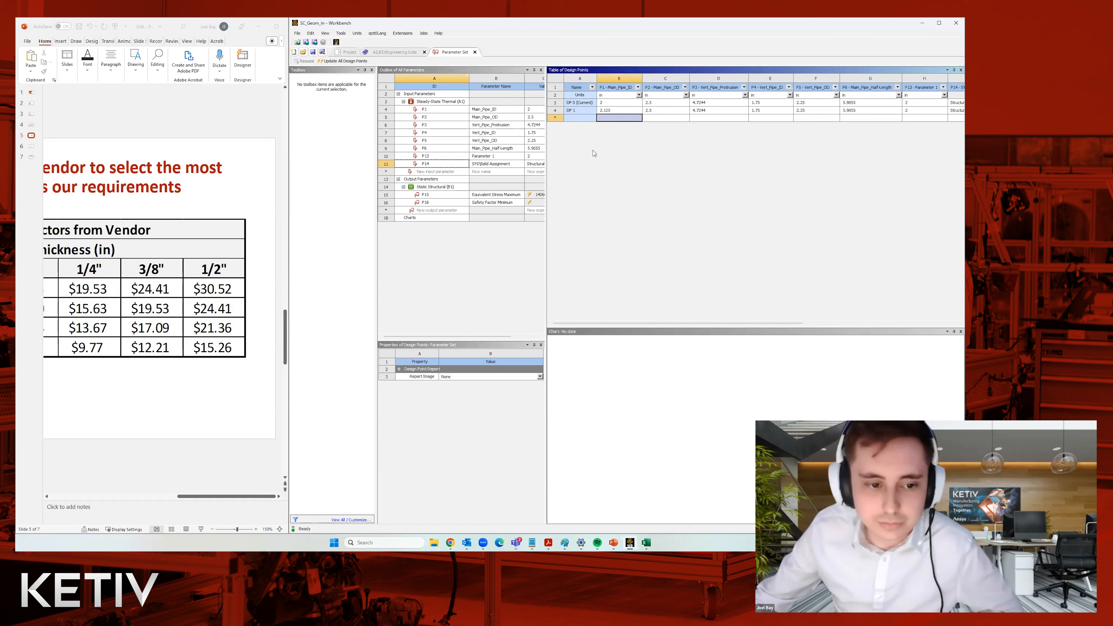
left_click(620, 111)
double_click(623, 118)
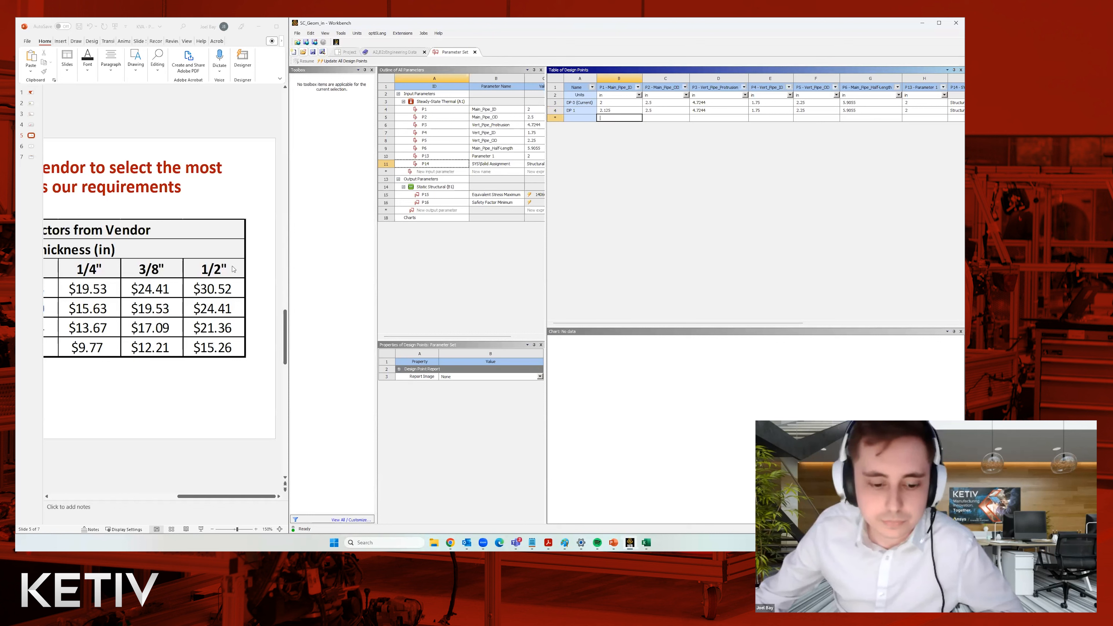
type("2.25")
key("Return")
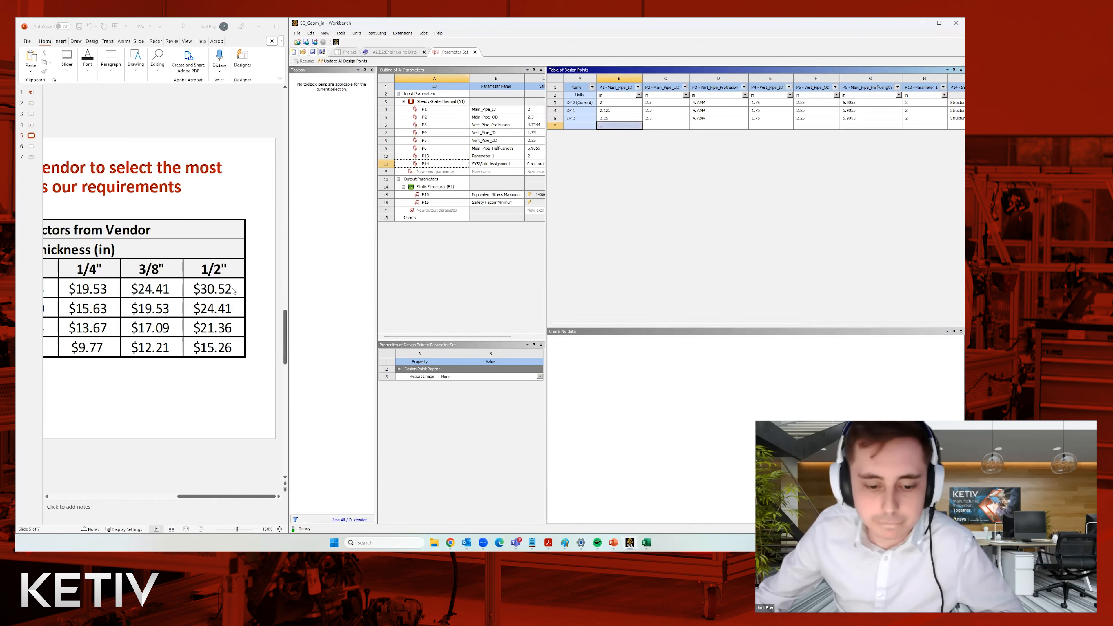
Step: Check the thinner wall columns on the PowerPoint cost slide, and add a design point in Workbench with Main_Pipe_ID 2.375 in
left_click(227, 497)
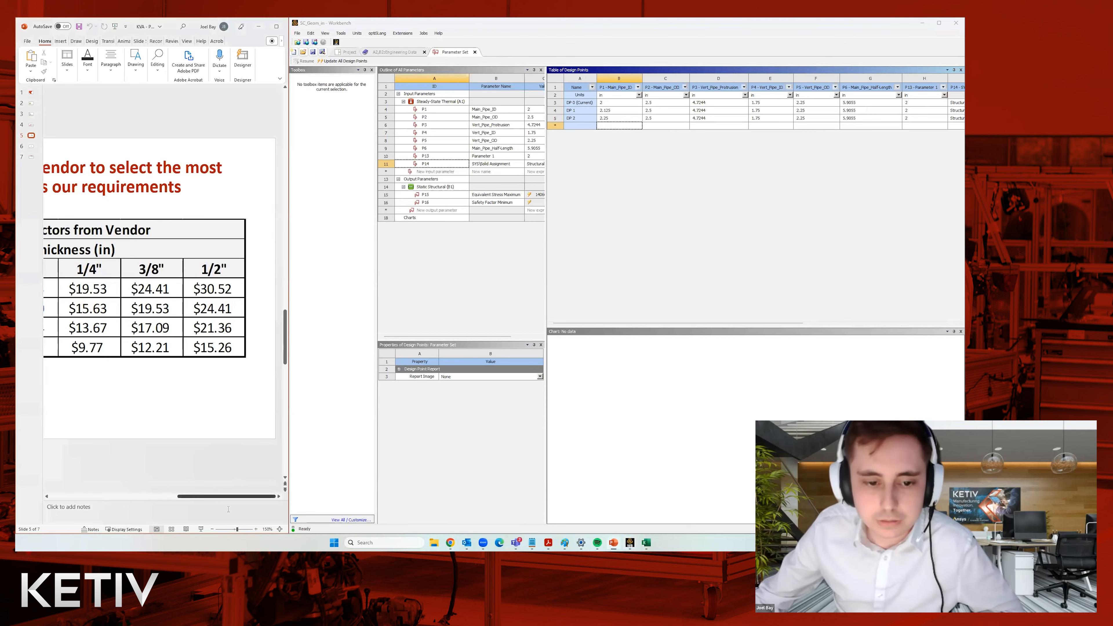
left_click_drag(214, 496, 152, 493)
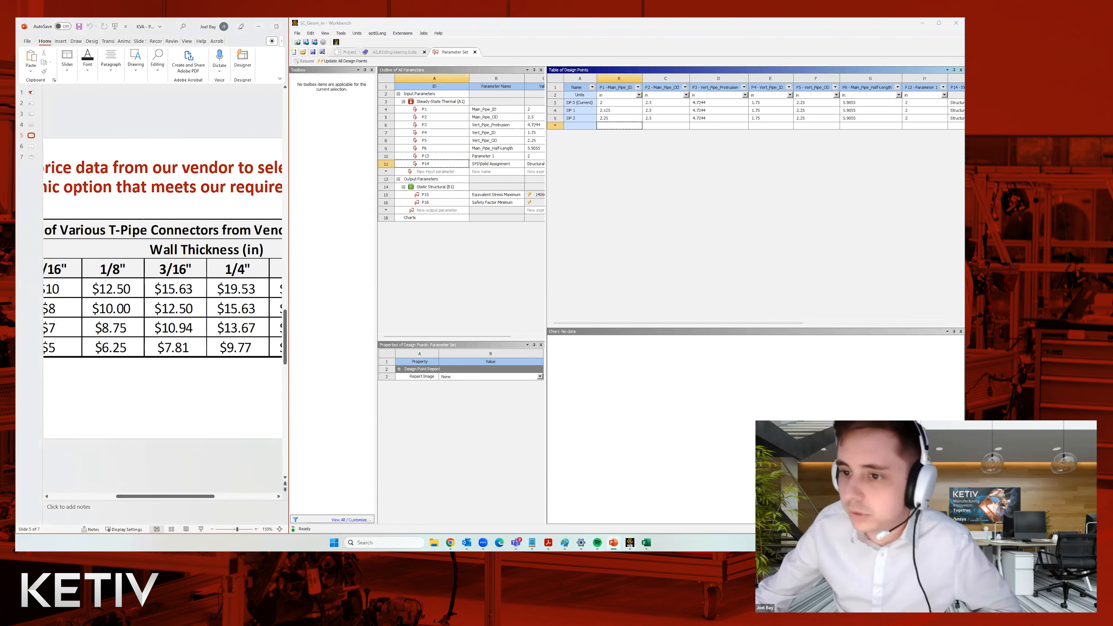
key("alt+Tab")
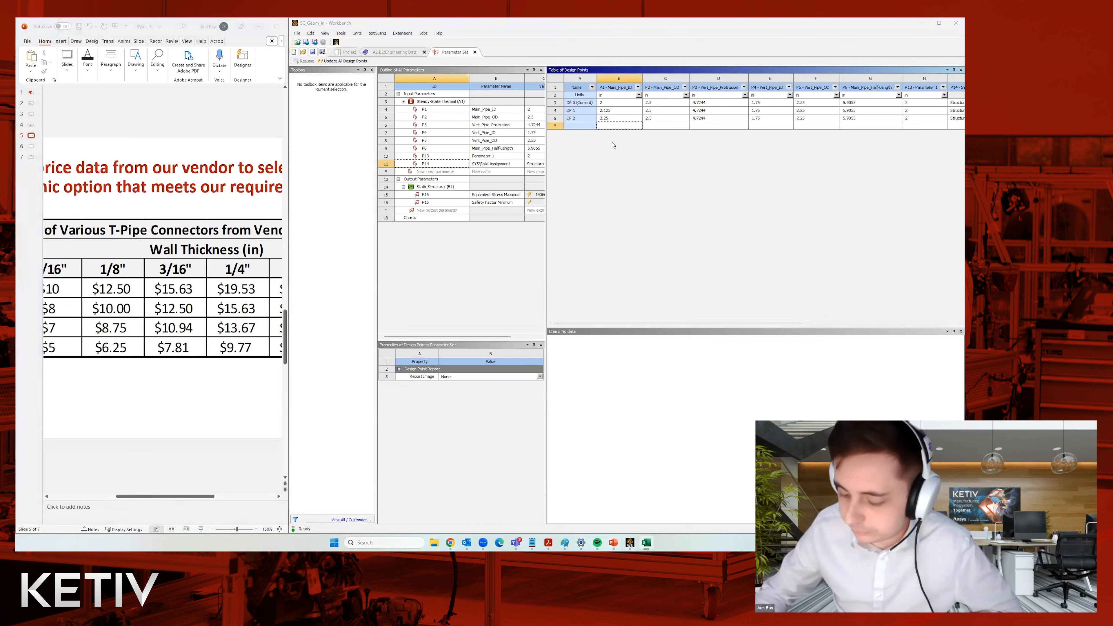
left_click(615, 125)
left_click(617, 119)
left_click(618, 126)
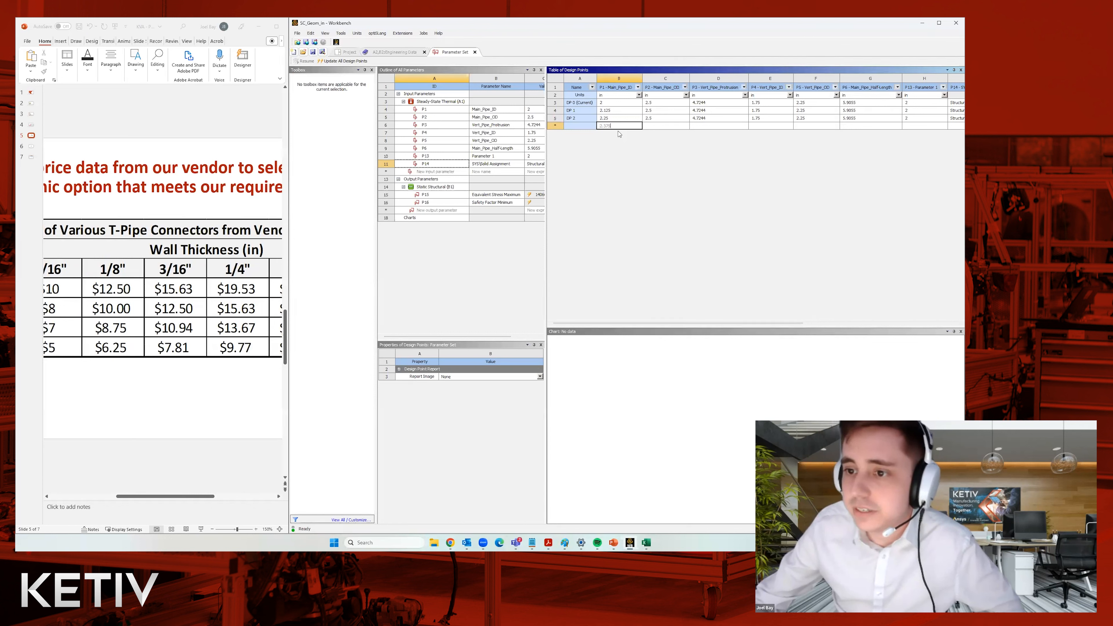
type("2.375")
key("Return")
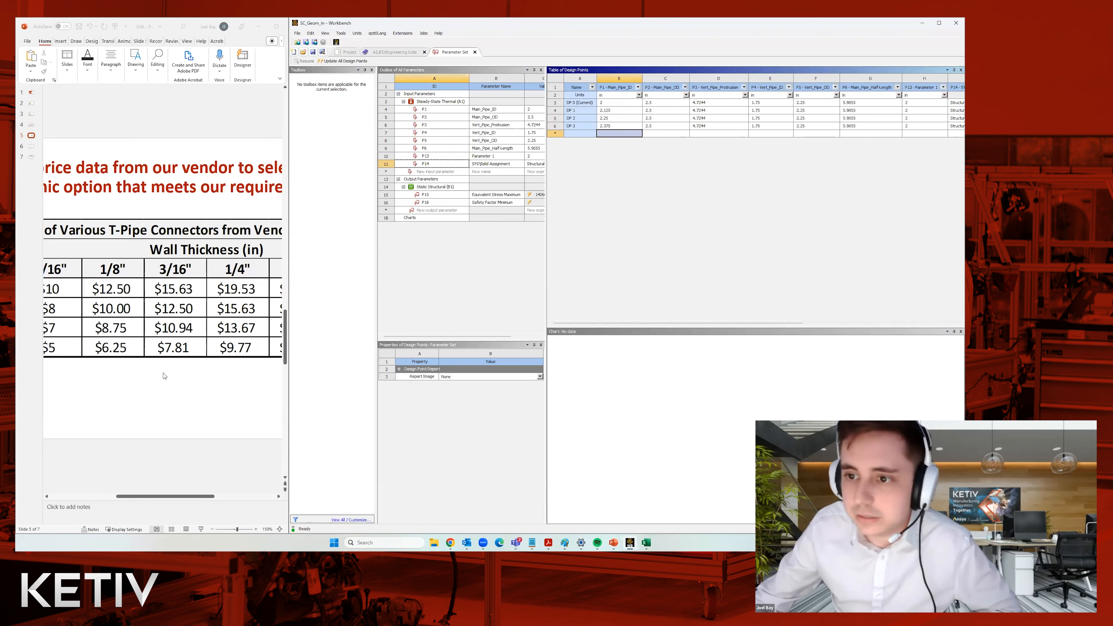
Step: Review the vendor's wall thicknesses in PowerPoint, and switch to Calculator to subtract the 1/8 in wall as 2.5 - 0.125
left_click(187, 498)
left_click_drag(188, 498, 231, 498)
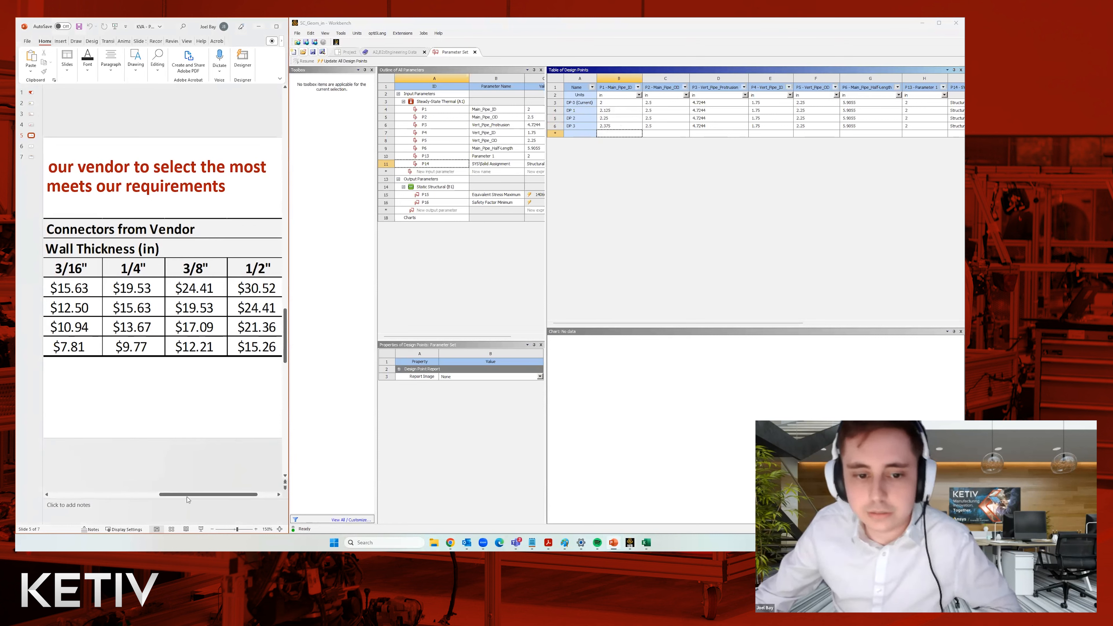
left_click_drag(193, 495, 109, 501)
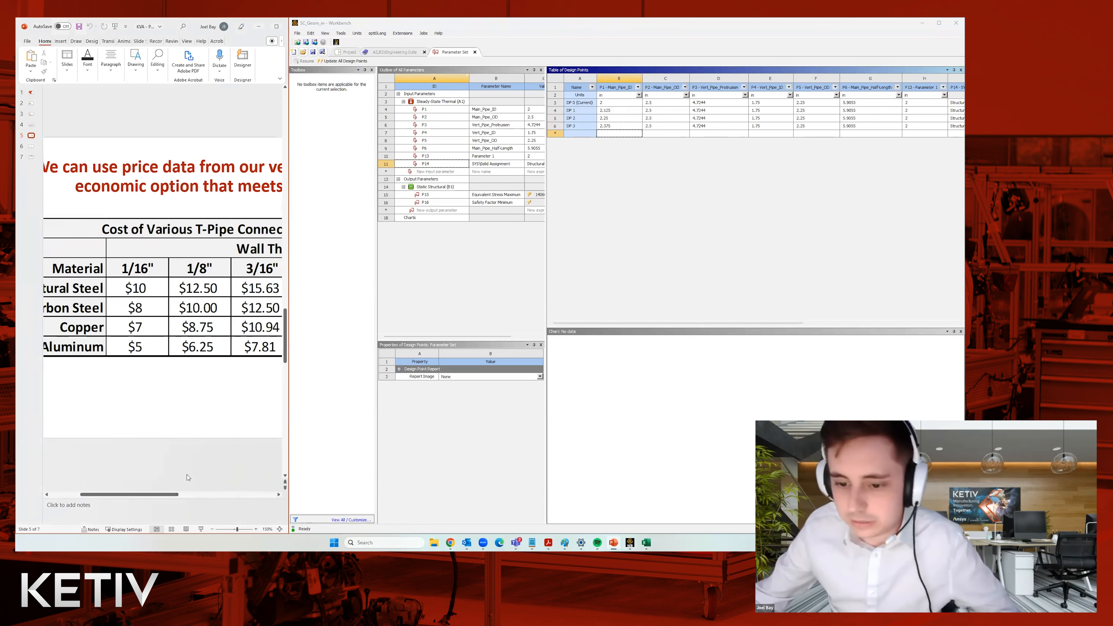
key("super")
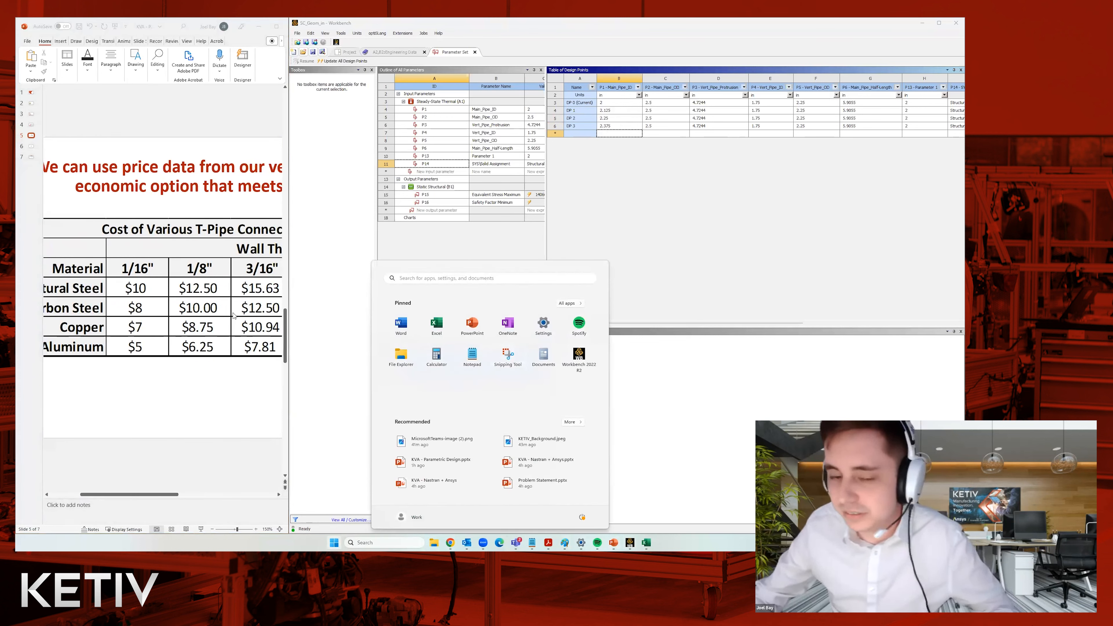
type("calc")
key("Return")
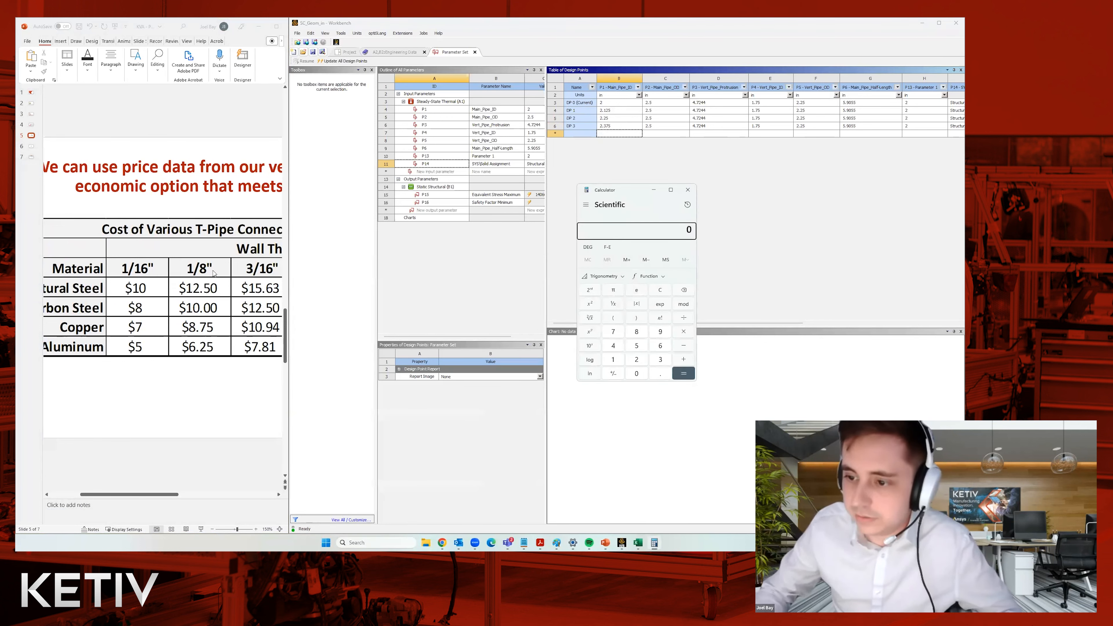
type("2.5 - 0.125")
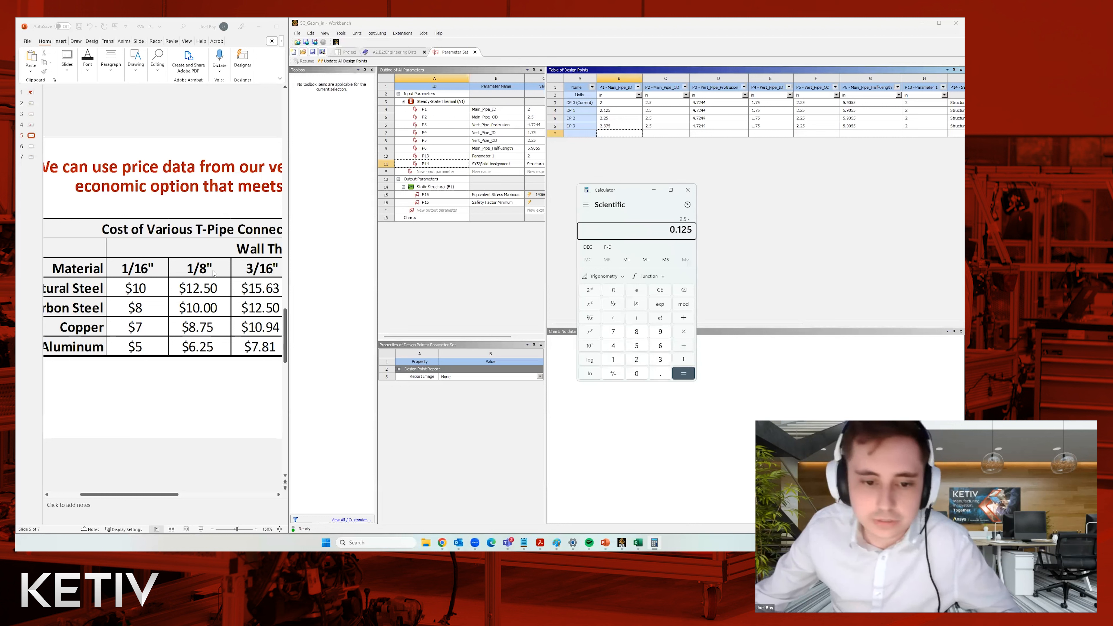
key("Return")
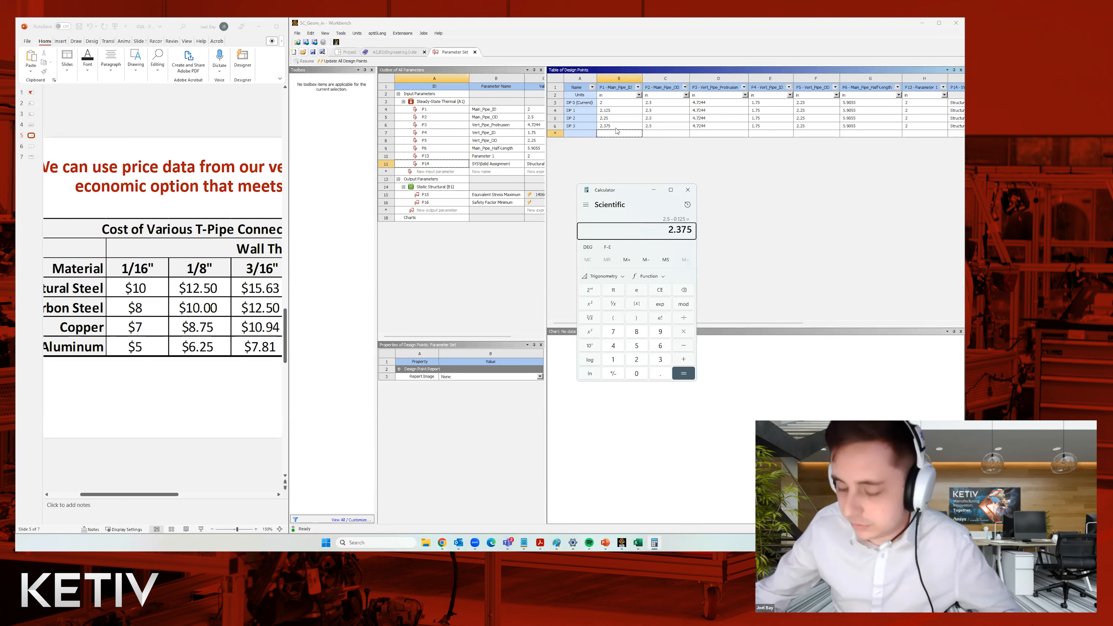
Step: Calculate 2.5 - 0.0625 for the 1/16 in wall, and add a Workbench design point with Main_Pipe_ID 2.4375 in
left_click(658, 290)
type("2.5")
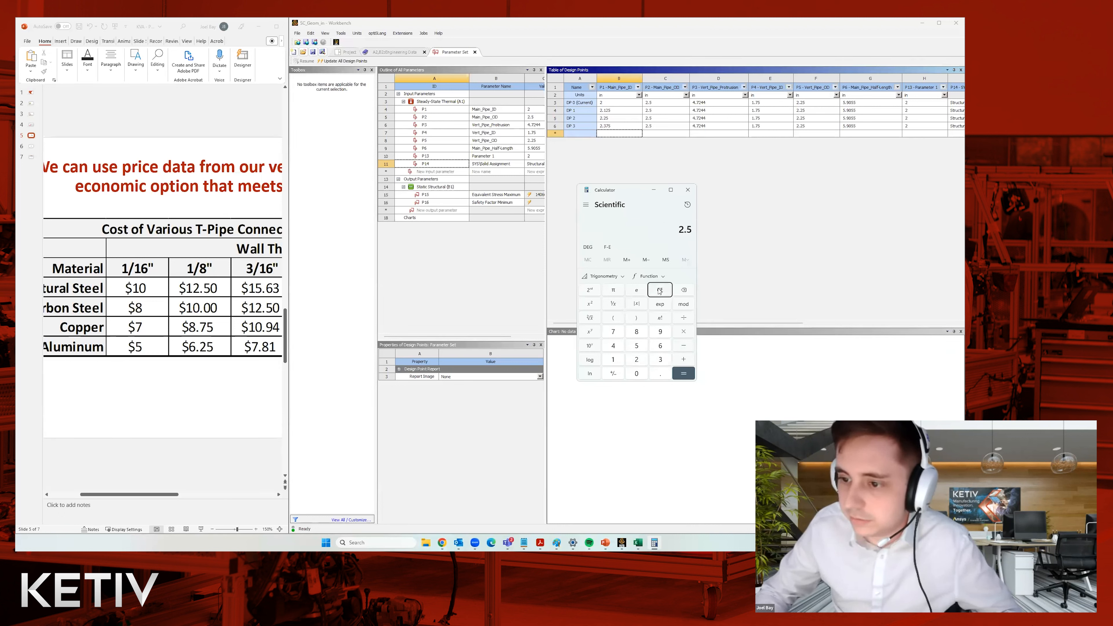
type(" - 0.0625")
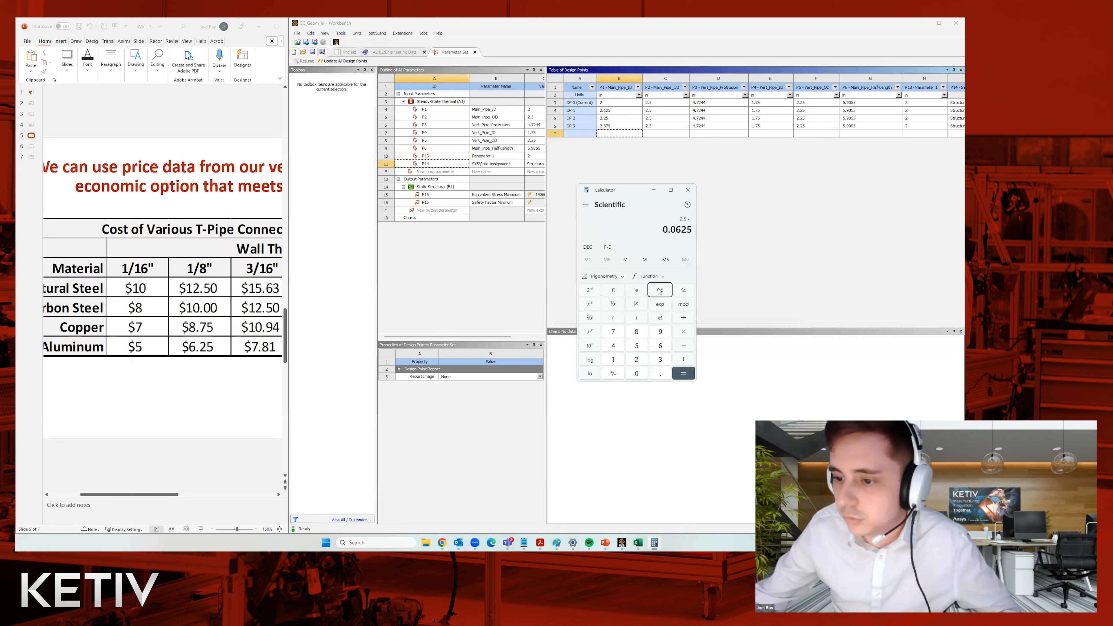
key("Return")
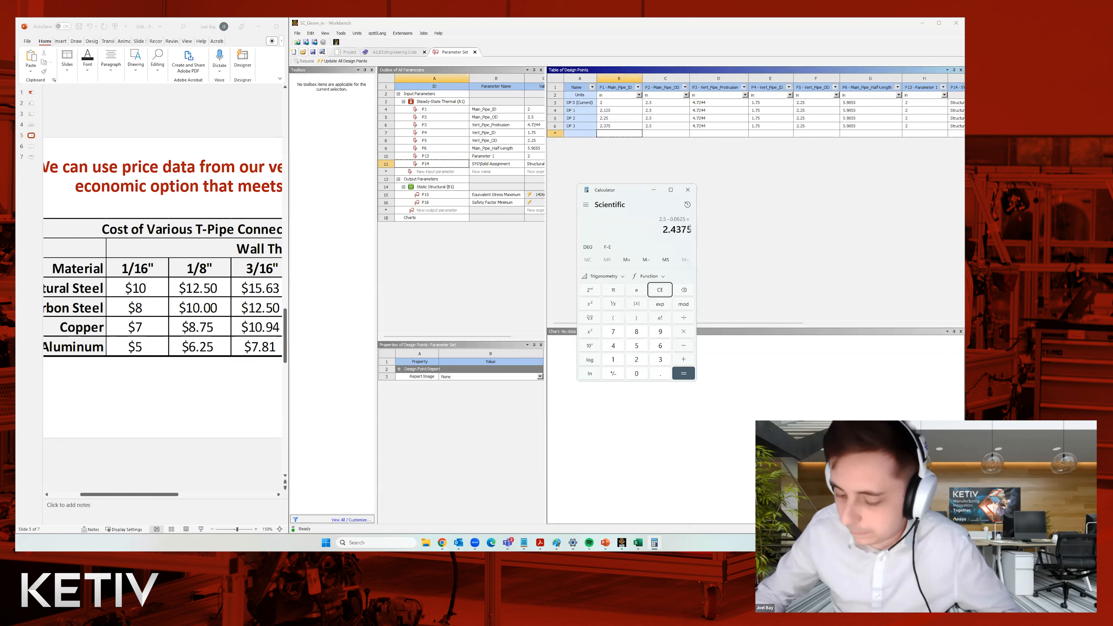
left_click(626, 133)
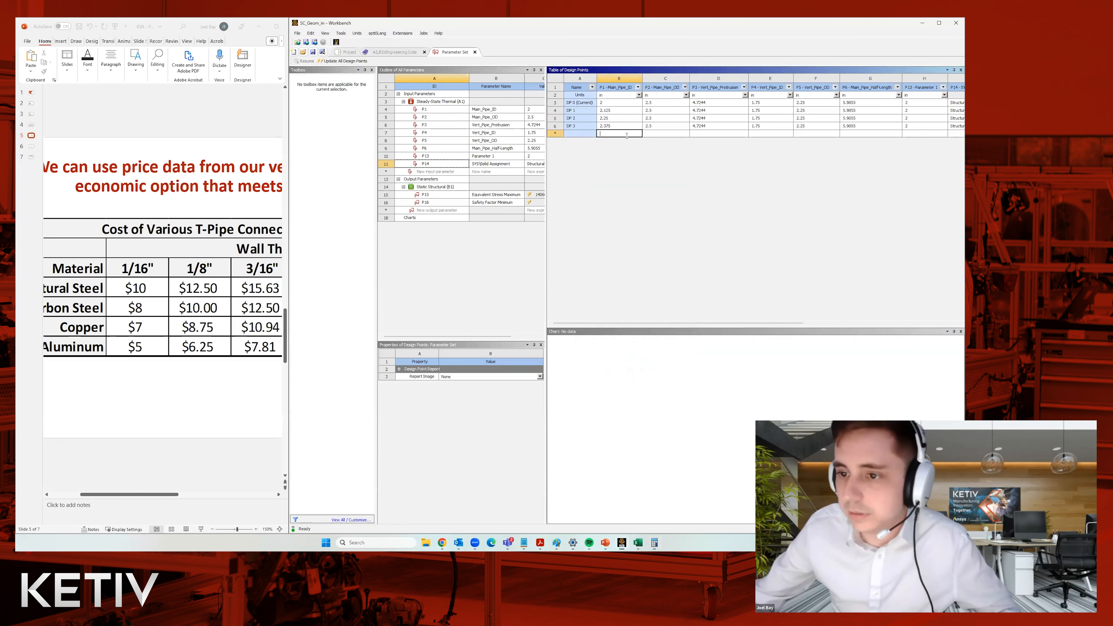
type("2.437")
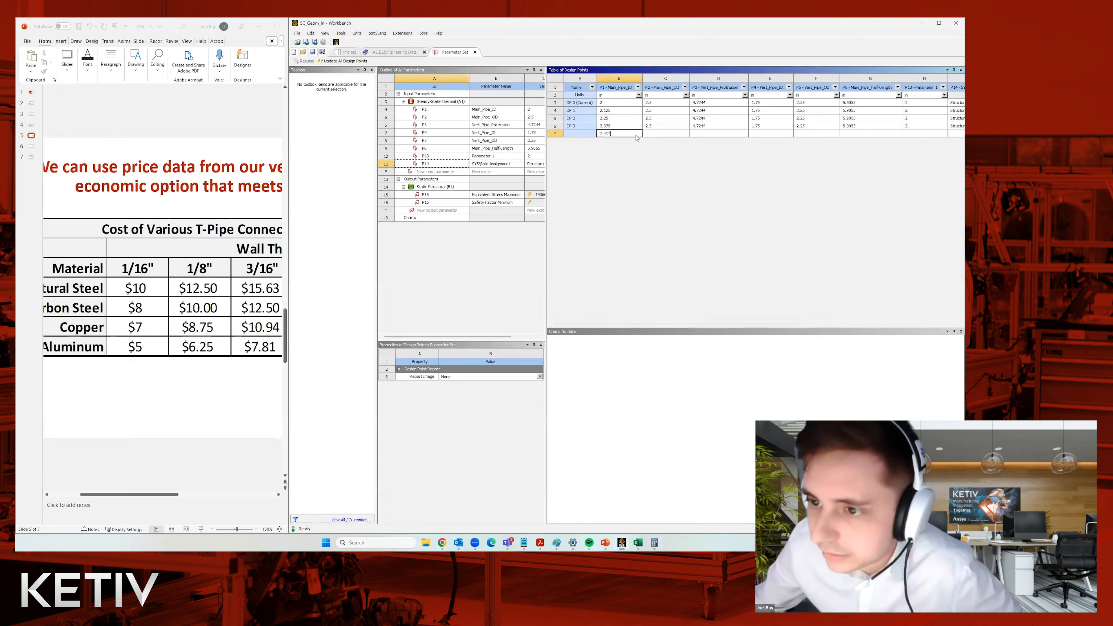
type("5")
key("Return")
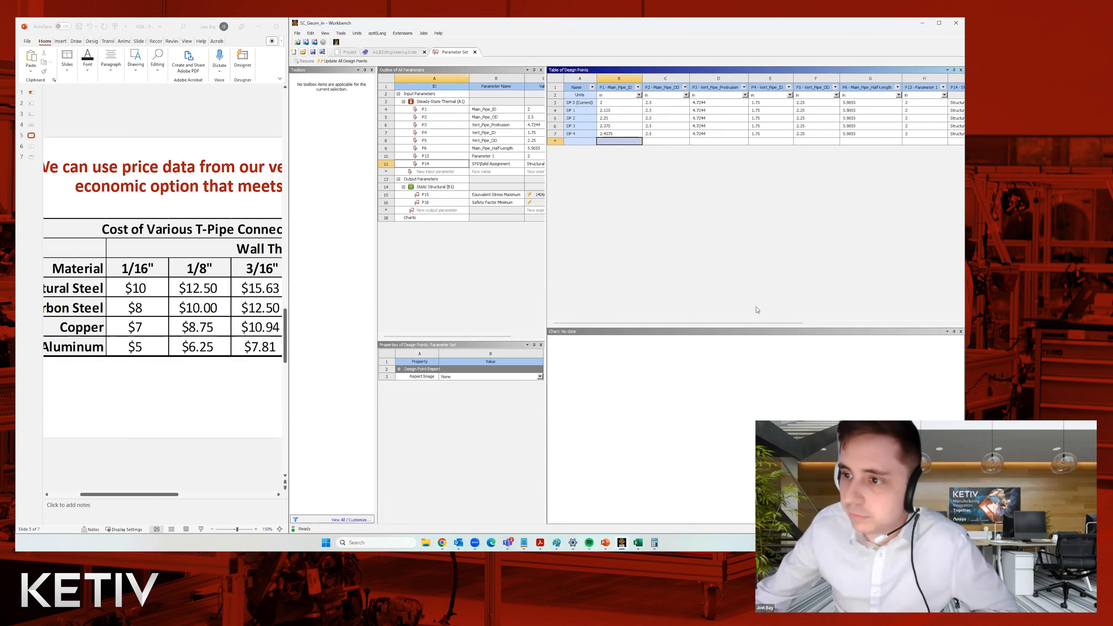
Step: Compare the Vert_Pipe_ID column with the slide's thicker walls, and calculate 2.25 - 0.375 in Calculator for the vertical pipe
left_click_drag(679, 325, 679, 327)
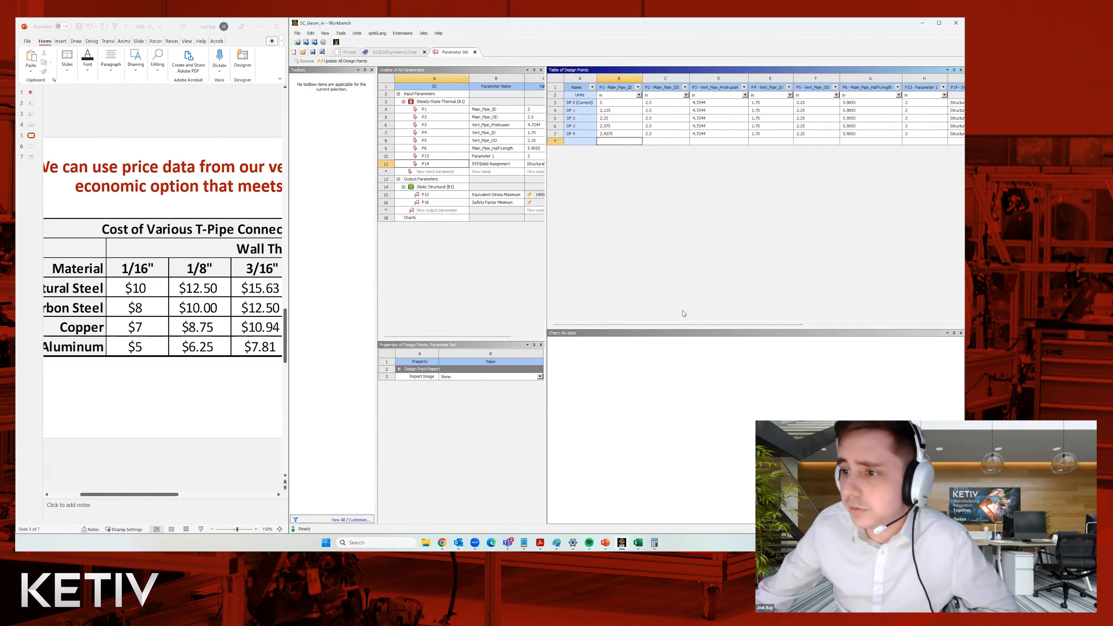
left_click_drag(682, 325, 705, 341)
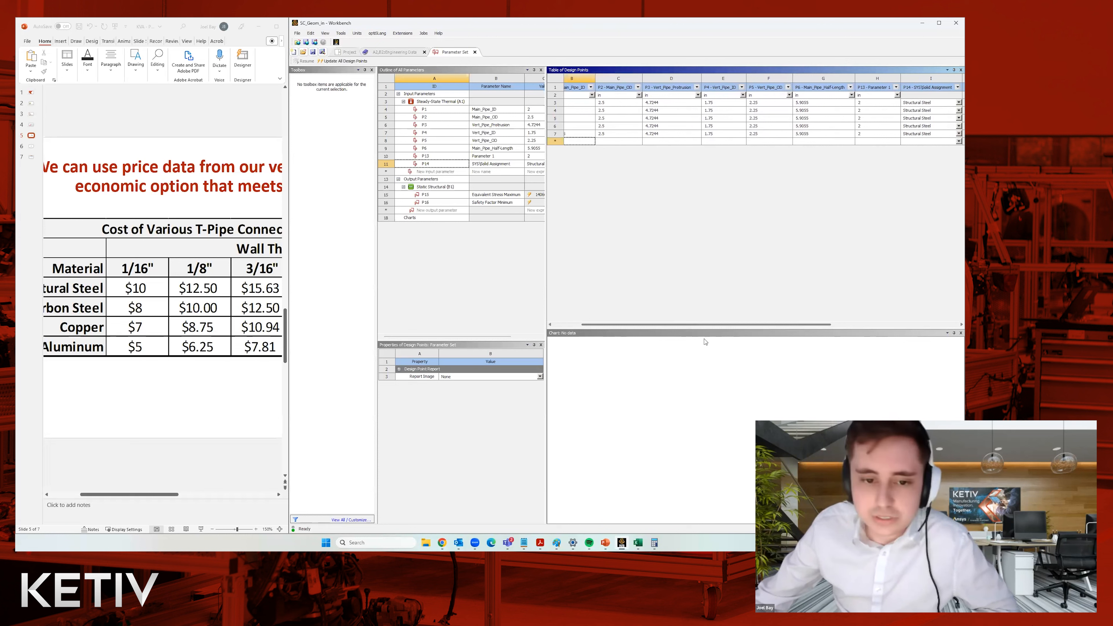
left_click(729, 104)
left_click(173, 495)
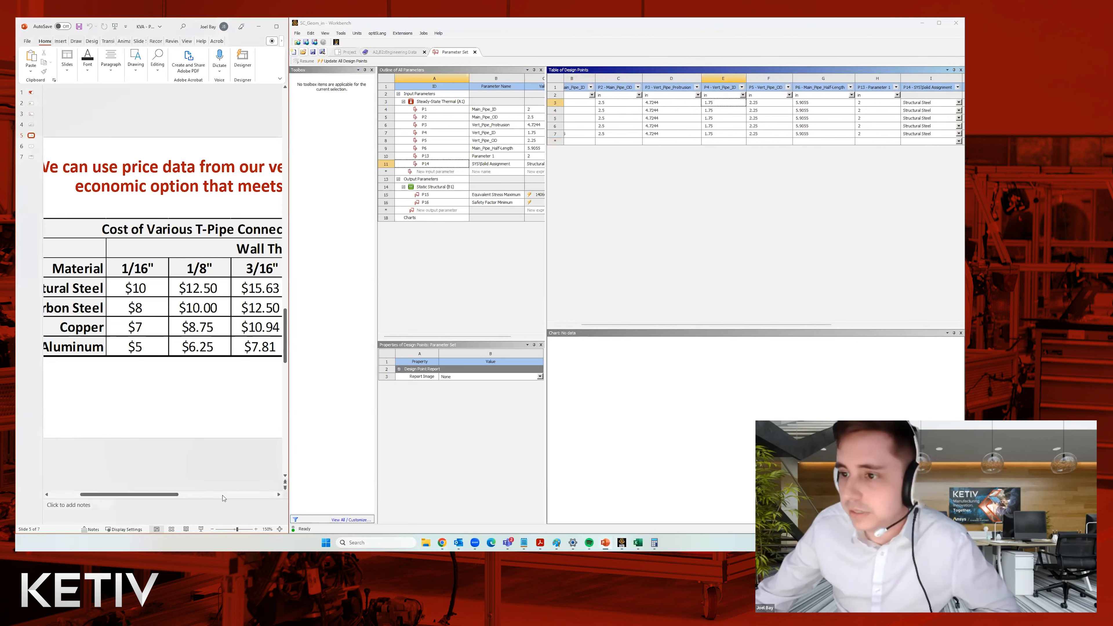
left_click_drag(174, 495, 270, 495)
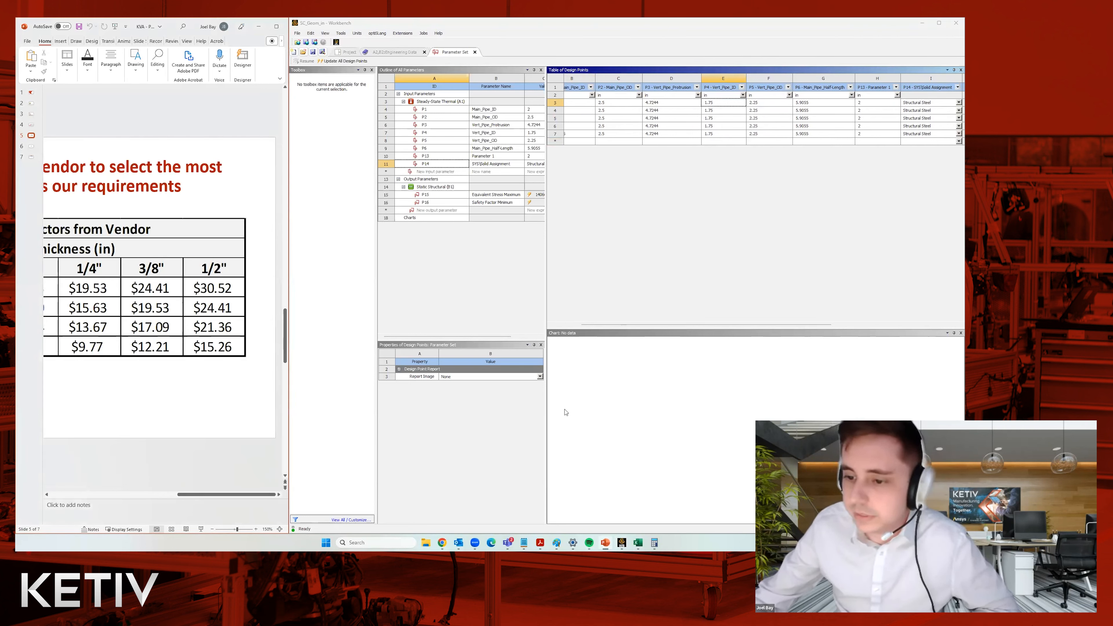
left_click(654, 543)
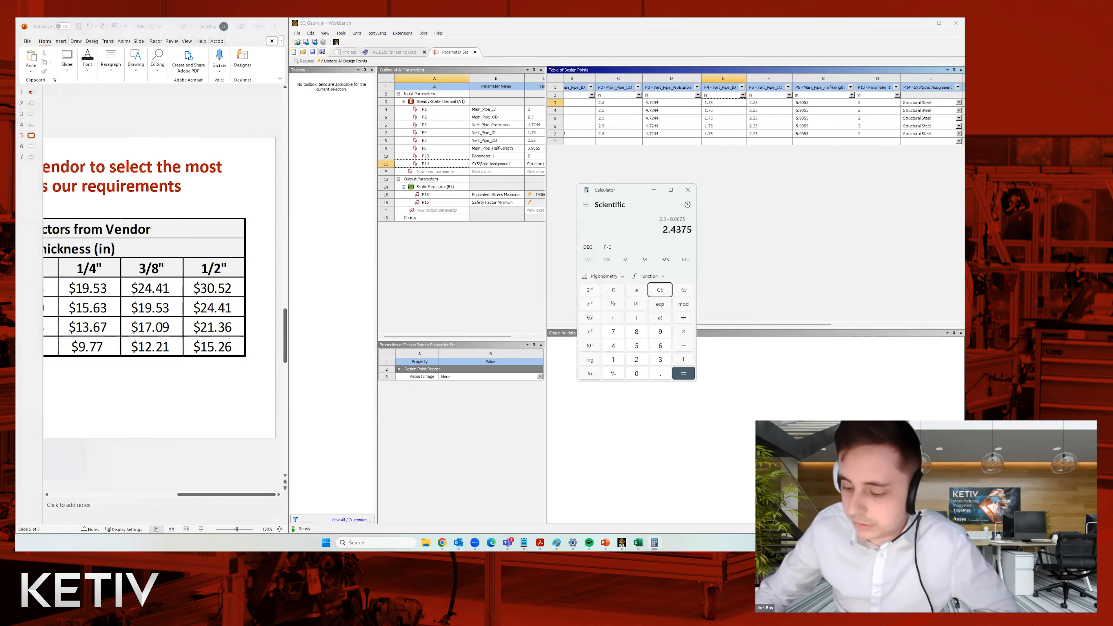
left_click(660, 291)
type("2.")
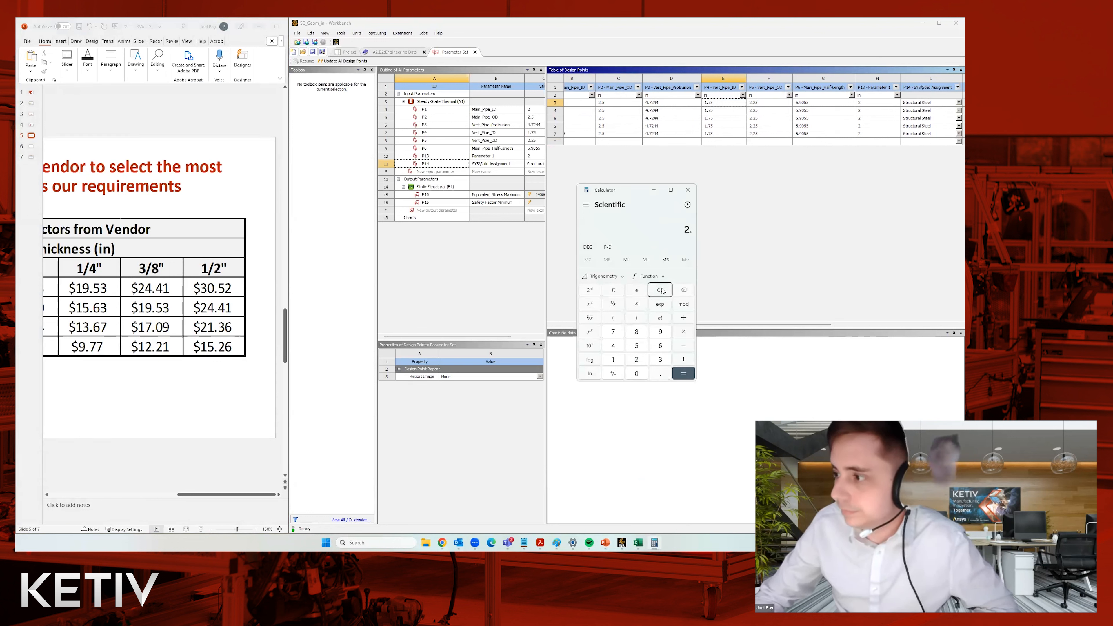
type("25 - 0.3")
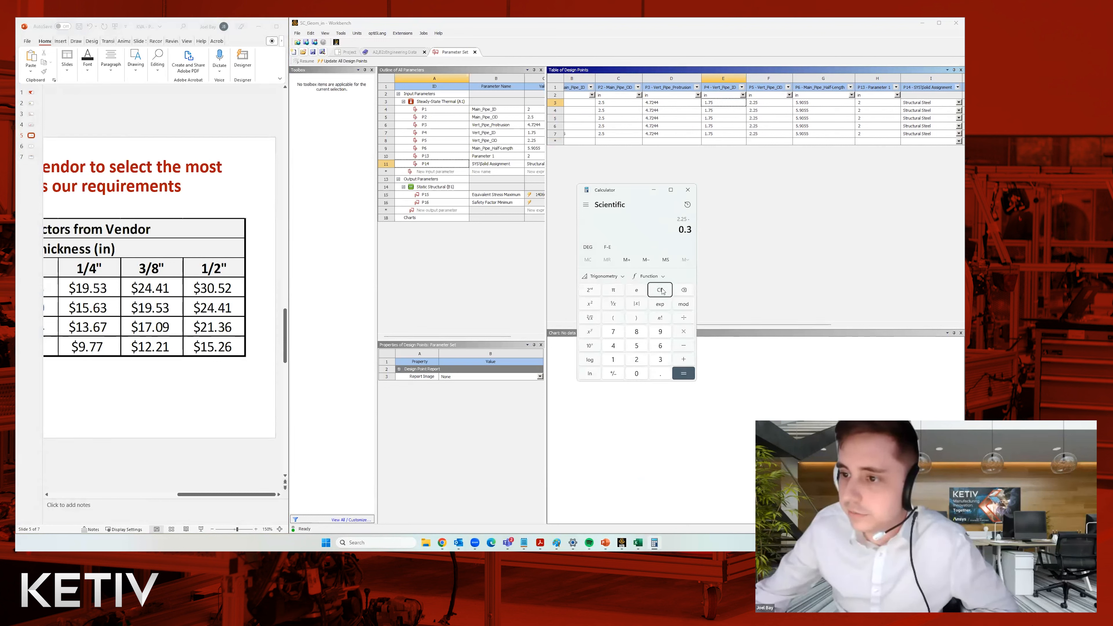
type("75")
key("Return")
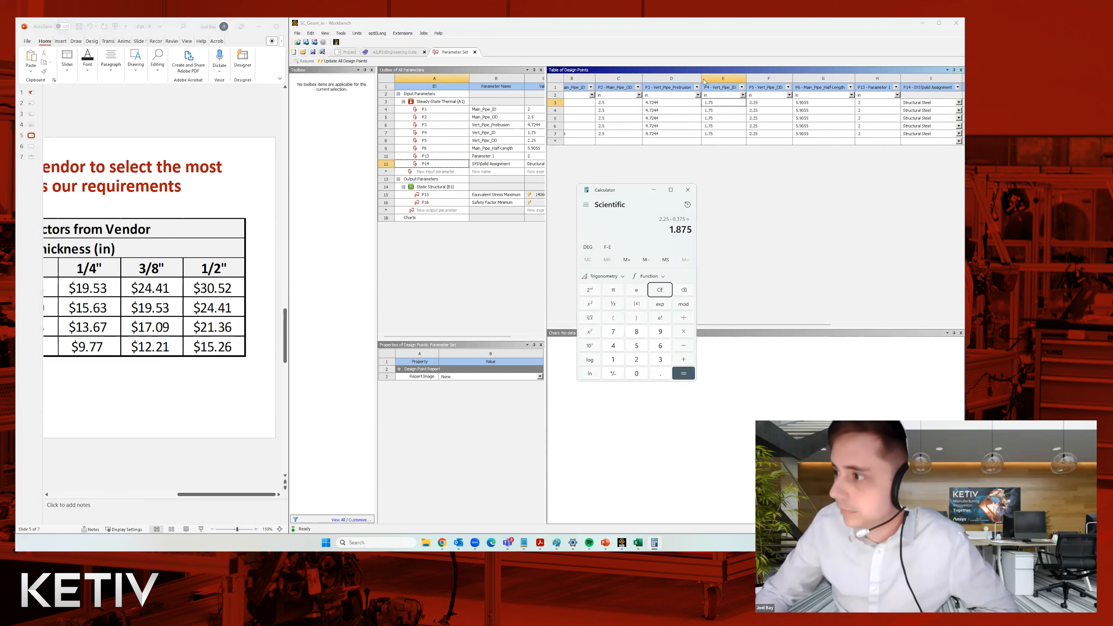
left_click(726, 104)
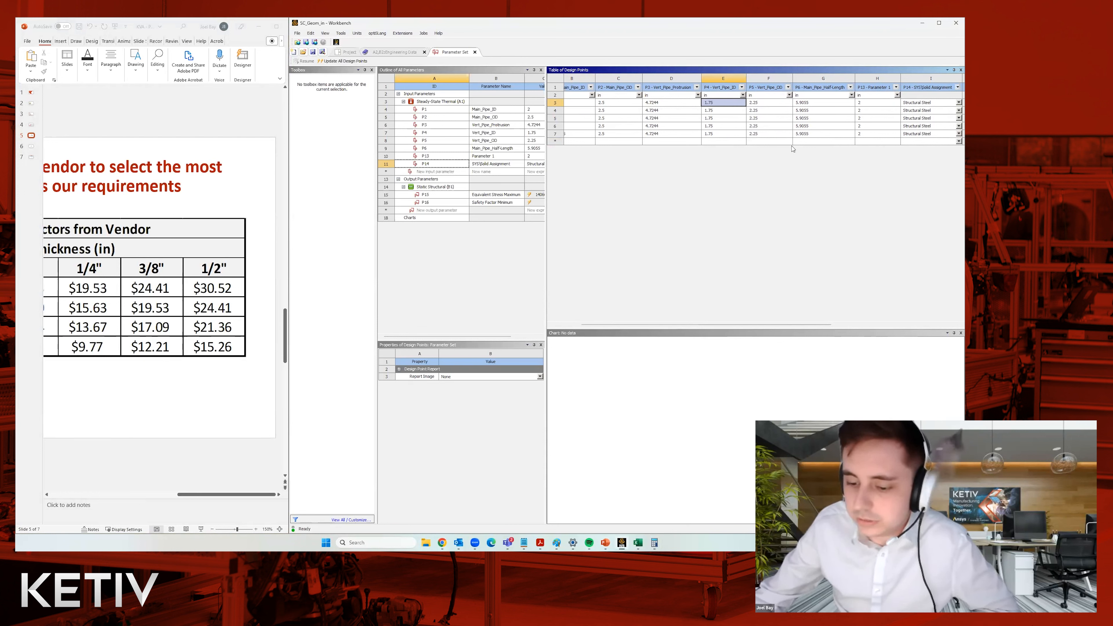
left_click(654, 542)
left_click(661, 290)
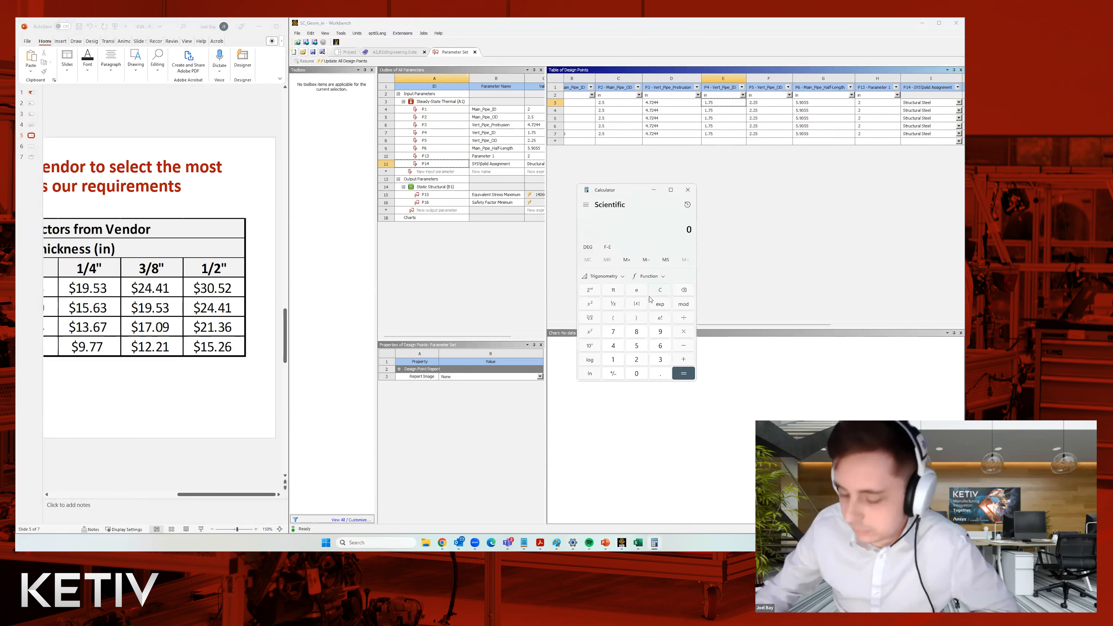
left_click_drag(626, 194, 625, 195)
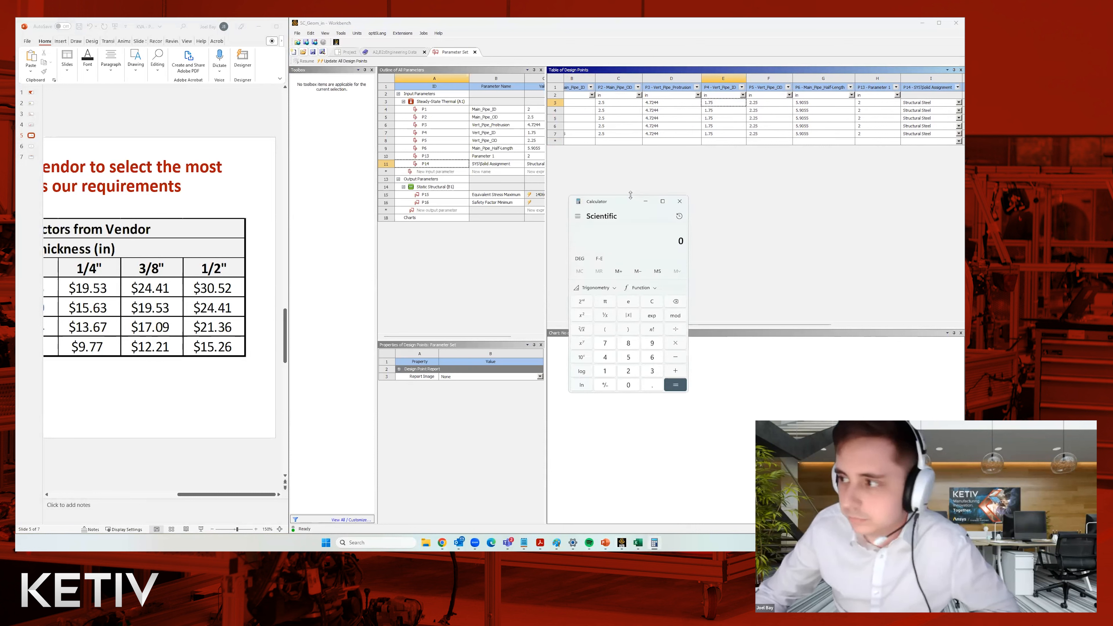
type("2.25")
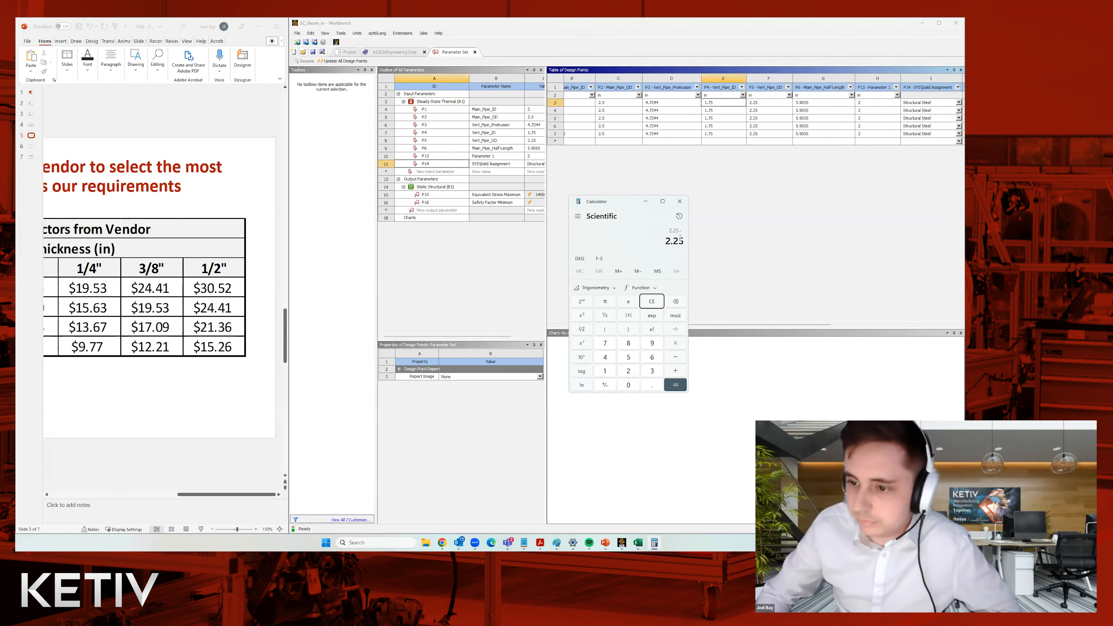
type("0.")
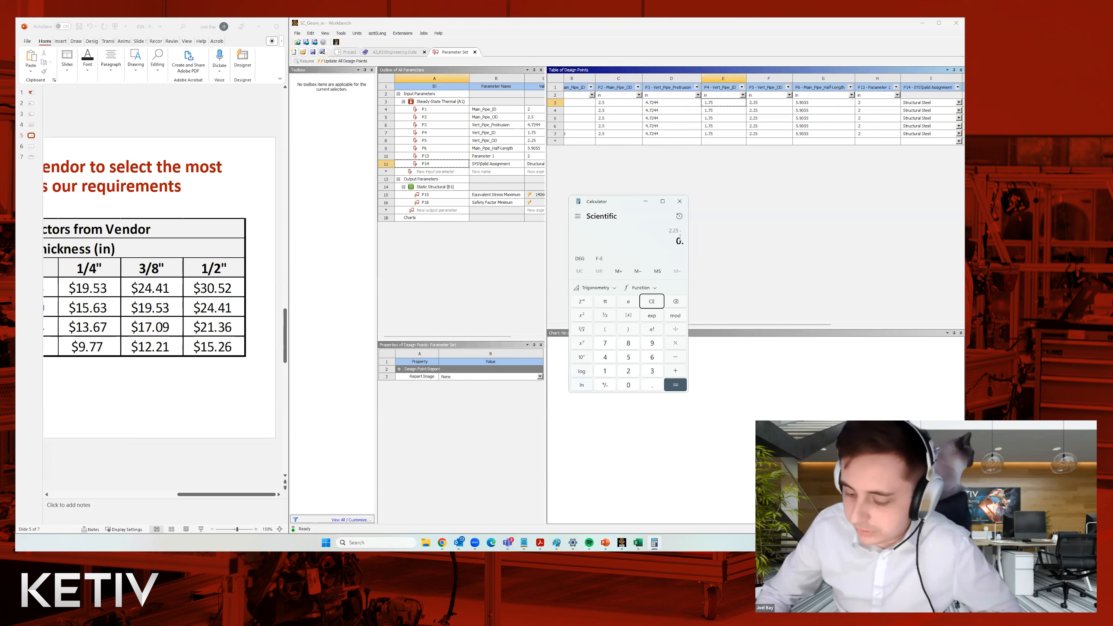
double_click(651, 302)
type(".")
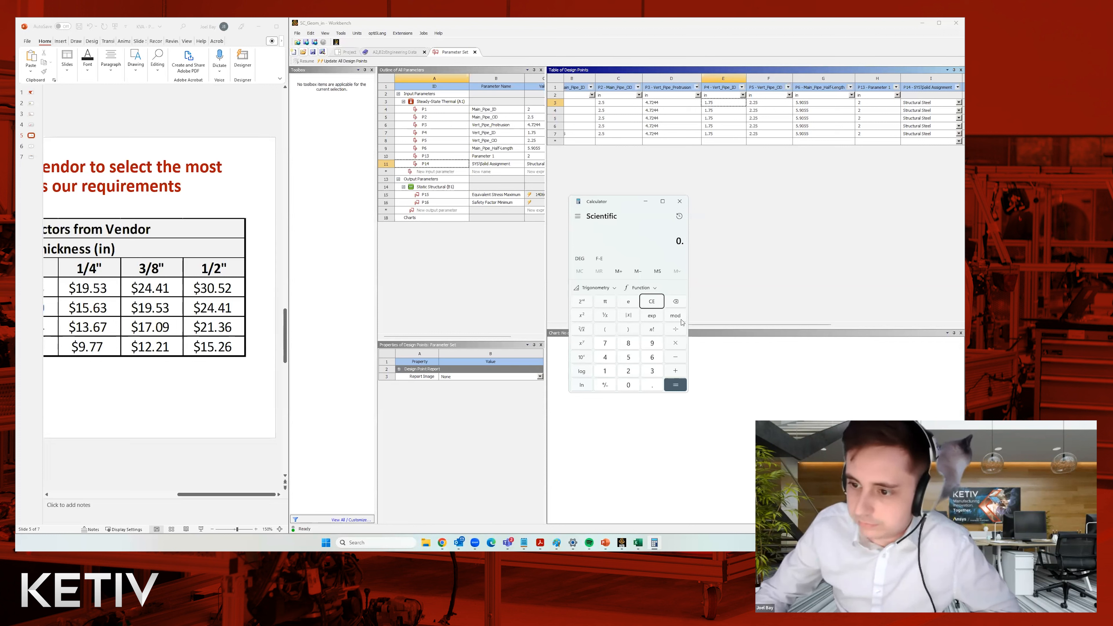
Step: Calculate 1.75 + 0.125, and set Vert_Pipe_ID of the current design point DP 0 to 1.875 in in Workbench
left_click(653, 301)
type("1.75 + 0.125")
key("Return")
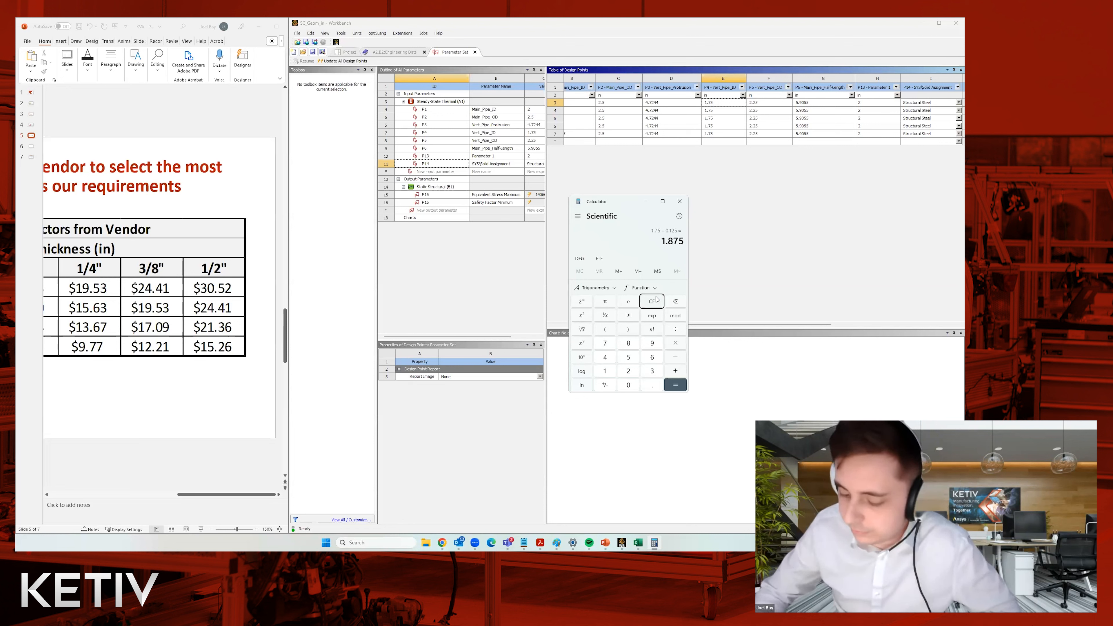
left_click(726, 107)
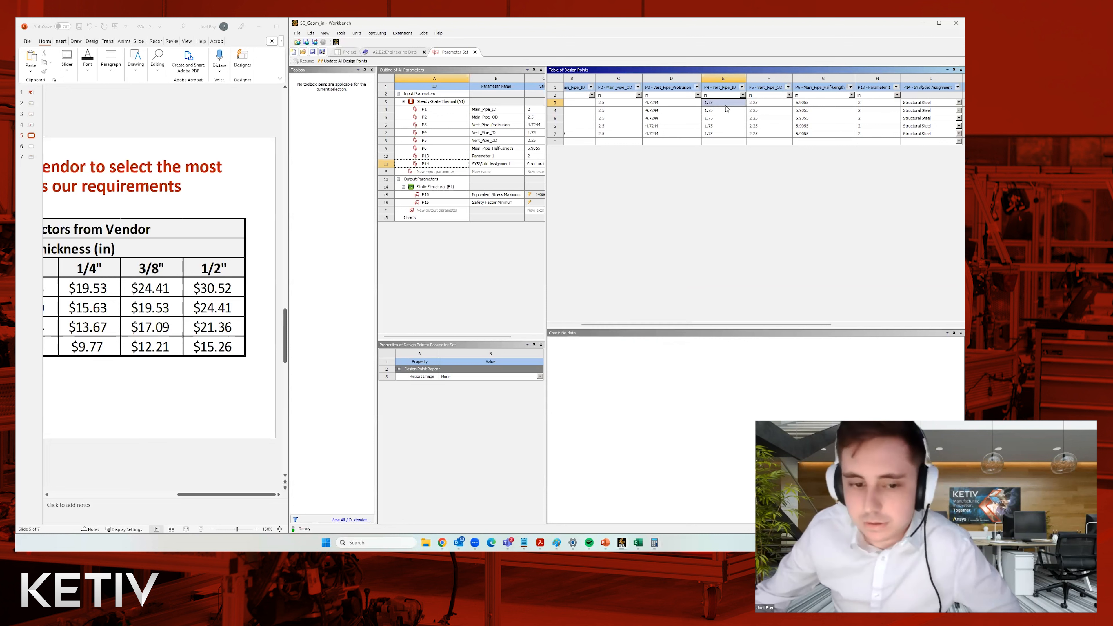
type("1.875")
key("Return")
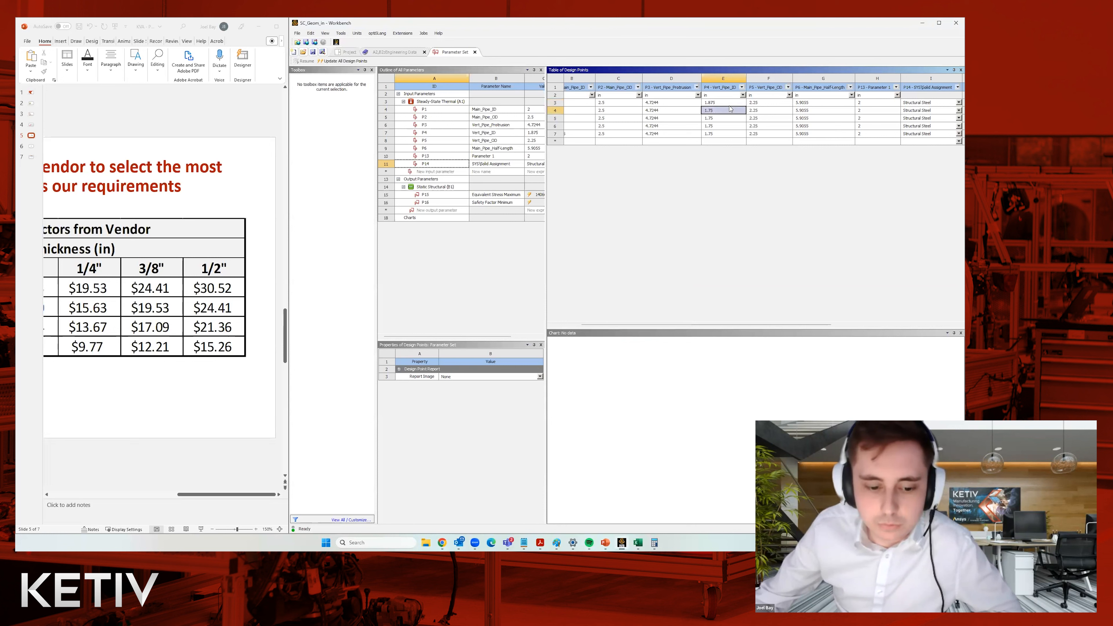
Step: Check the slide's wall thicknesses in PowerPoint, calculate 1.875 + 0.125 in Calculator, and set DP 1's Vert_Pipe_ID to 2 in in Workbench
left_click(214, 494)
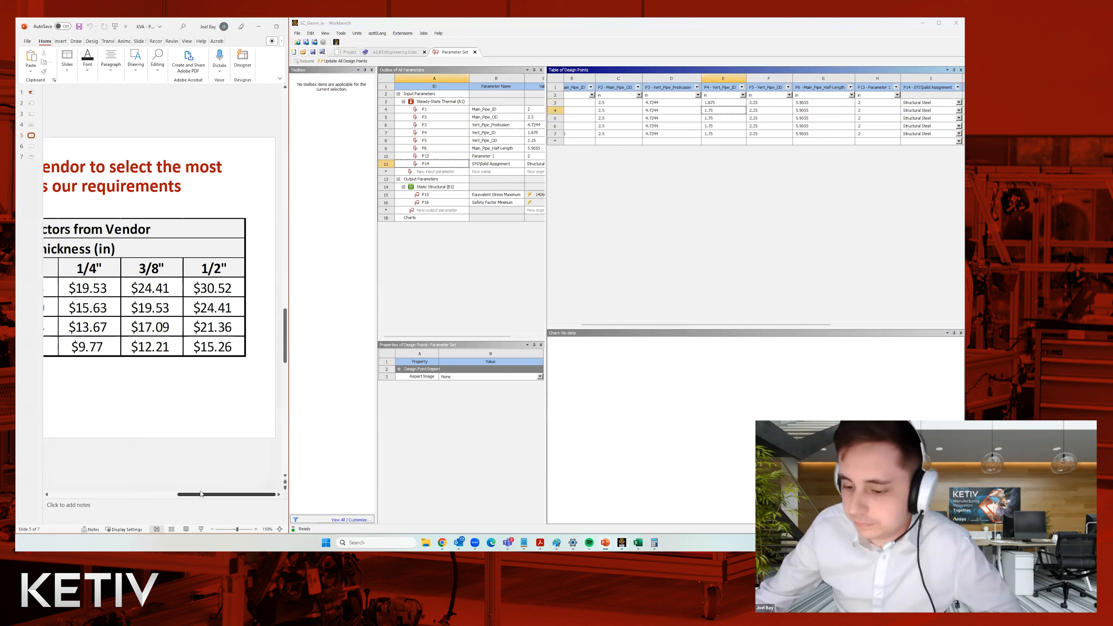
left_click_drag(193, 495, 166, 495)
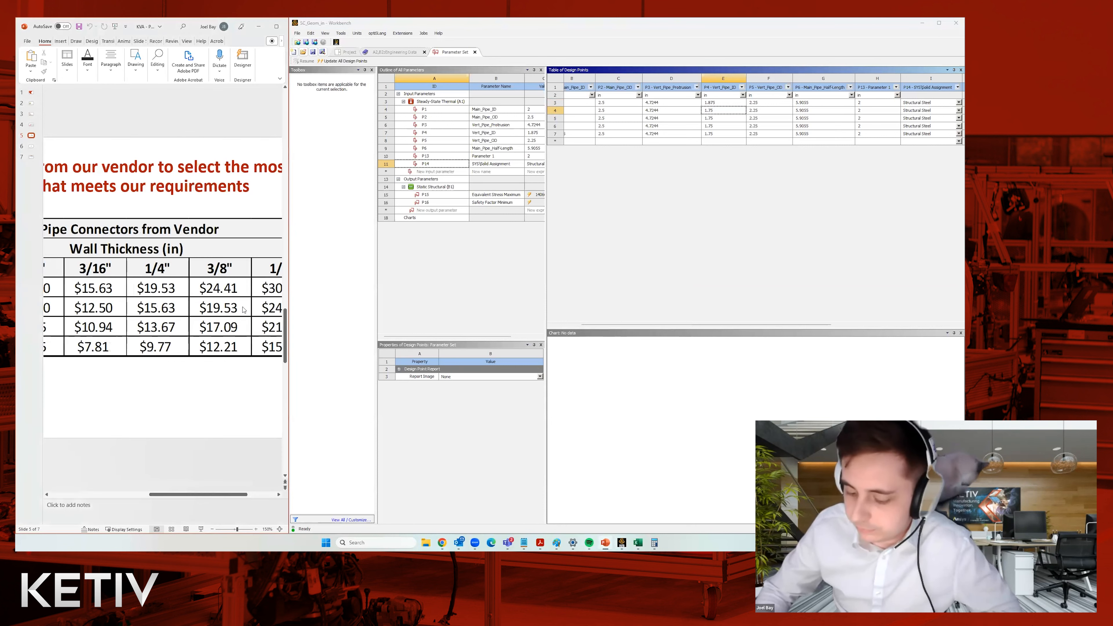
left_click(654, 543)
type("+0.125")
key("Return")
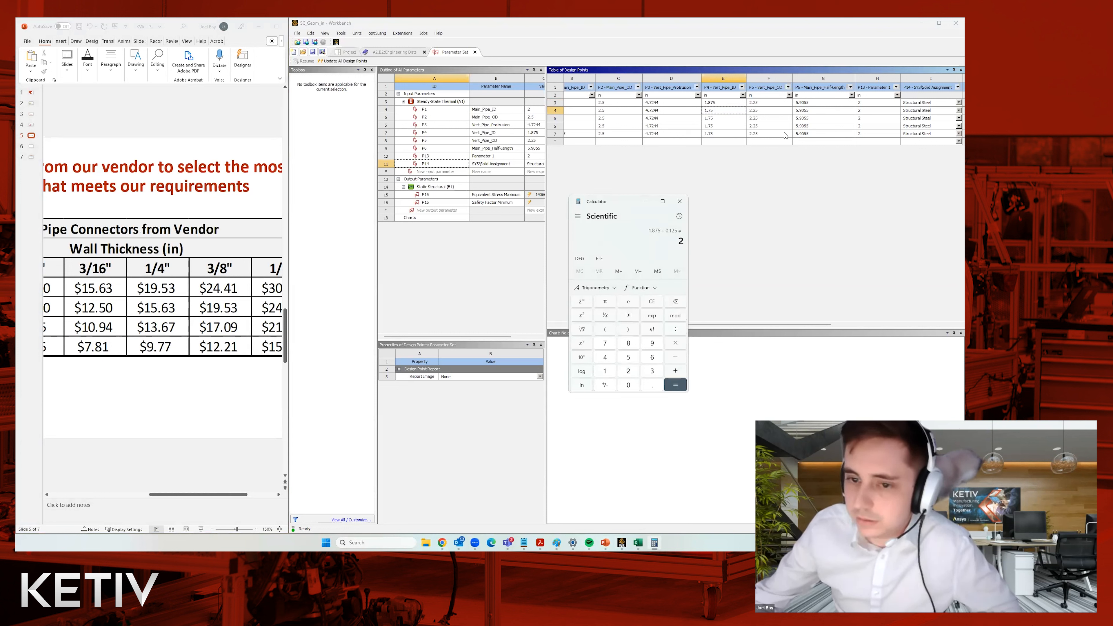
left_click(723, 113)
type("2")
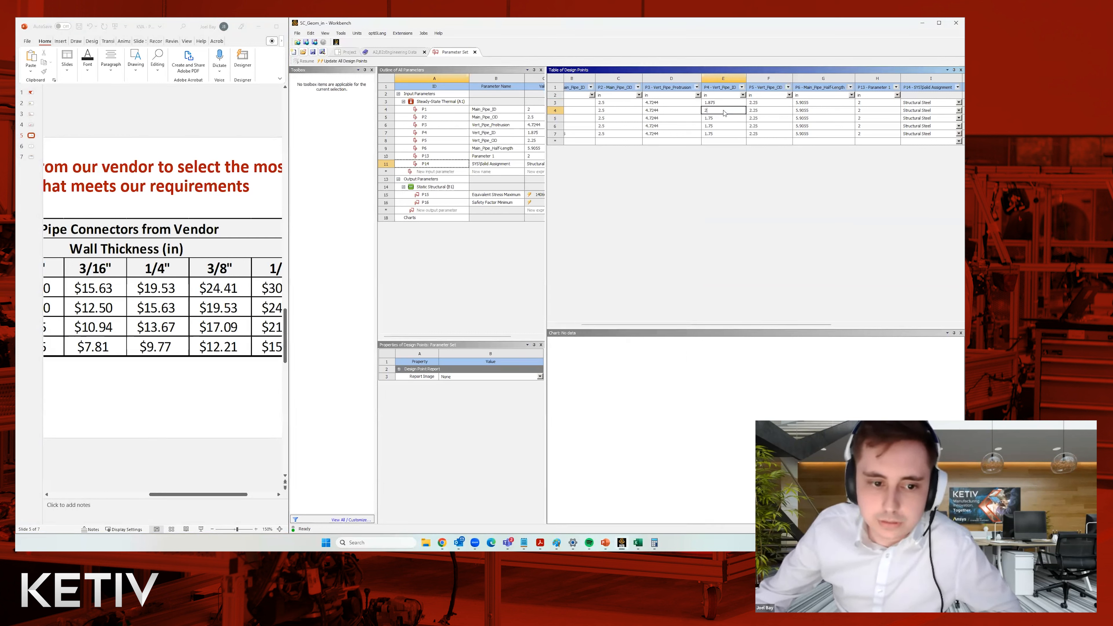
key("Return")
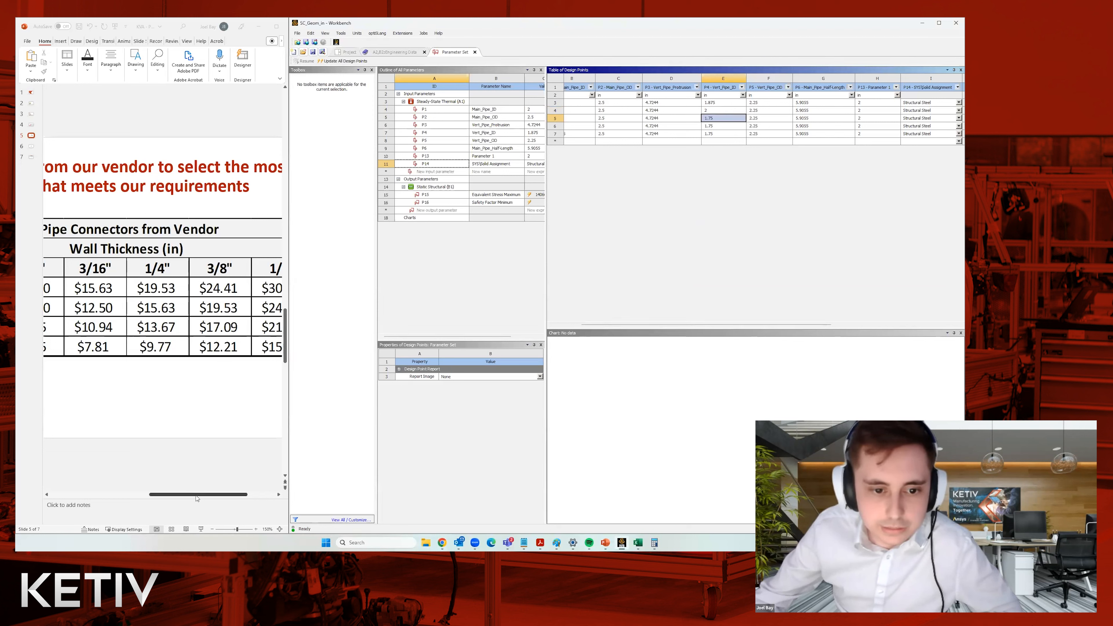
Step: Review the slide's thinner walls, calculate 2 + 0.0625 in Calculator, and set DP 2's Vert_Pipe_ID to 2.0625 in in Workbench
left_click(174, 494)
left_click_drag(172, 496, 131, 496)
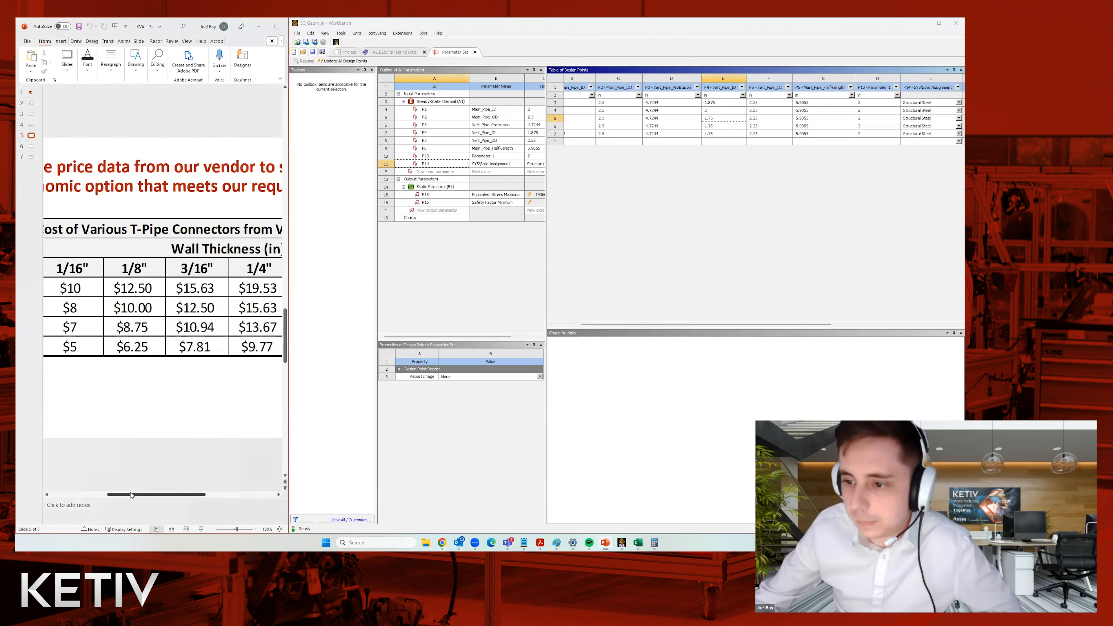
left_click(653, 543)
key("plus")
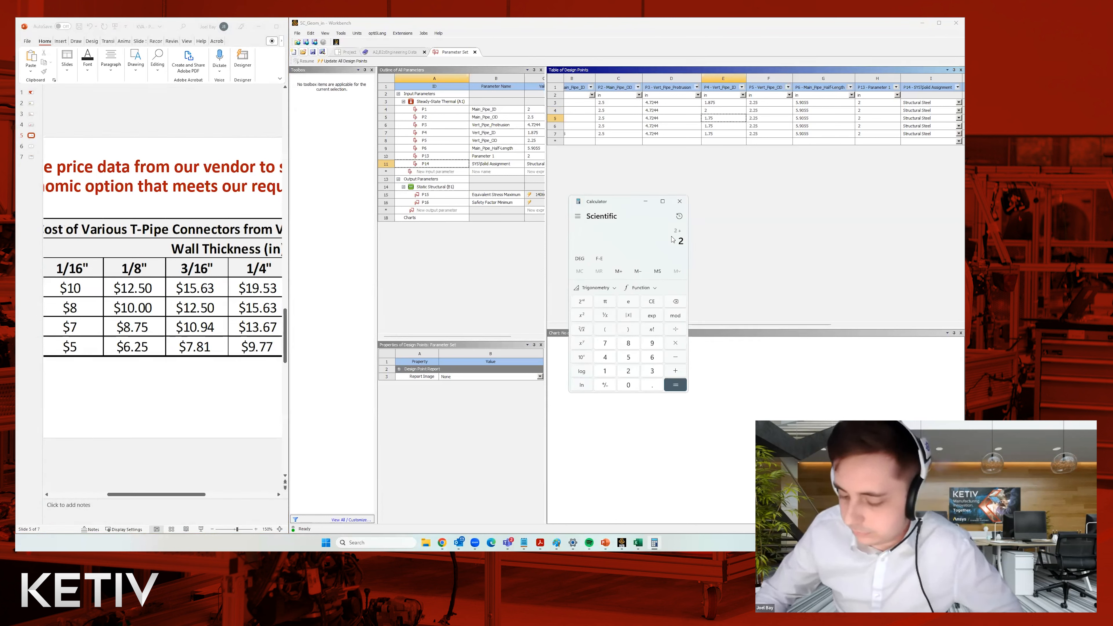
left_click(656, 301)
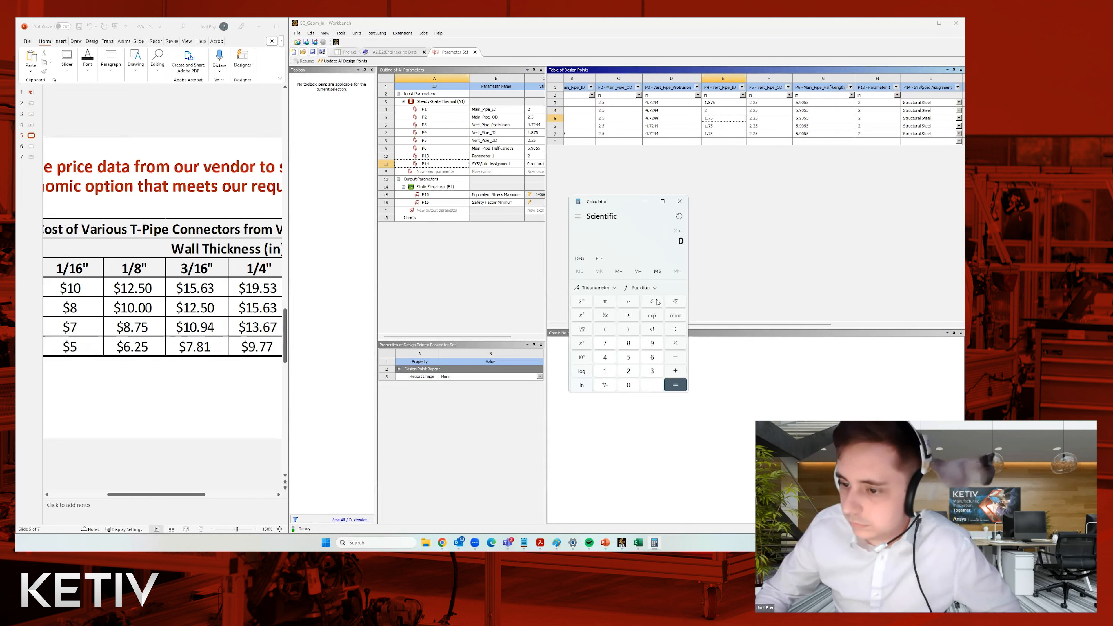
key("period")
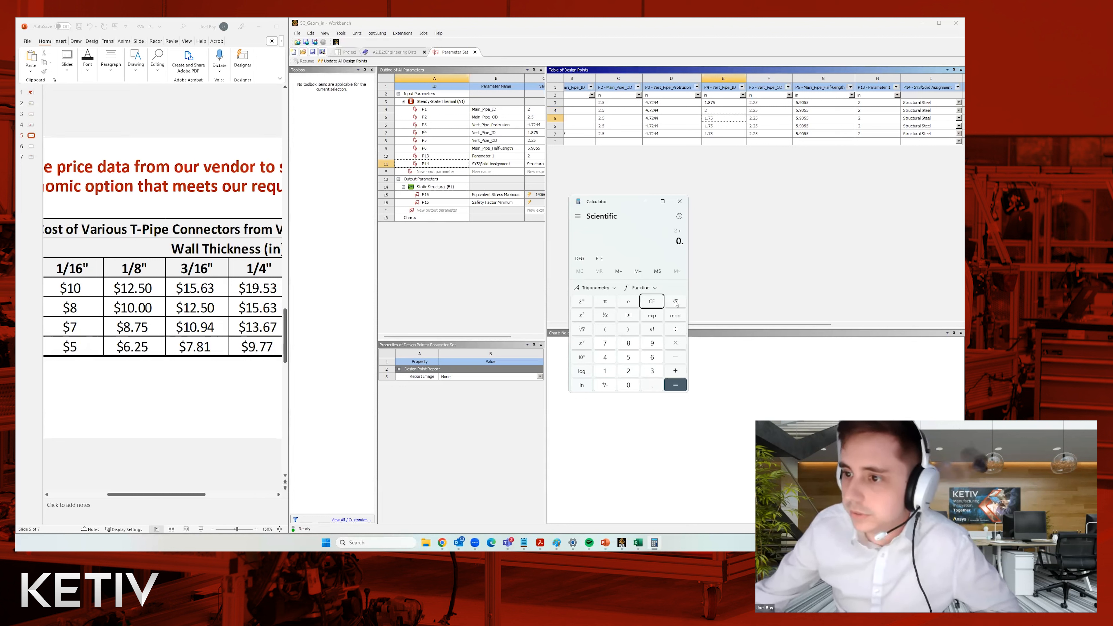
type("0625")
key("Return")
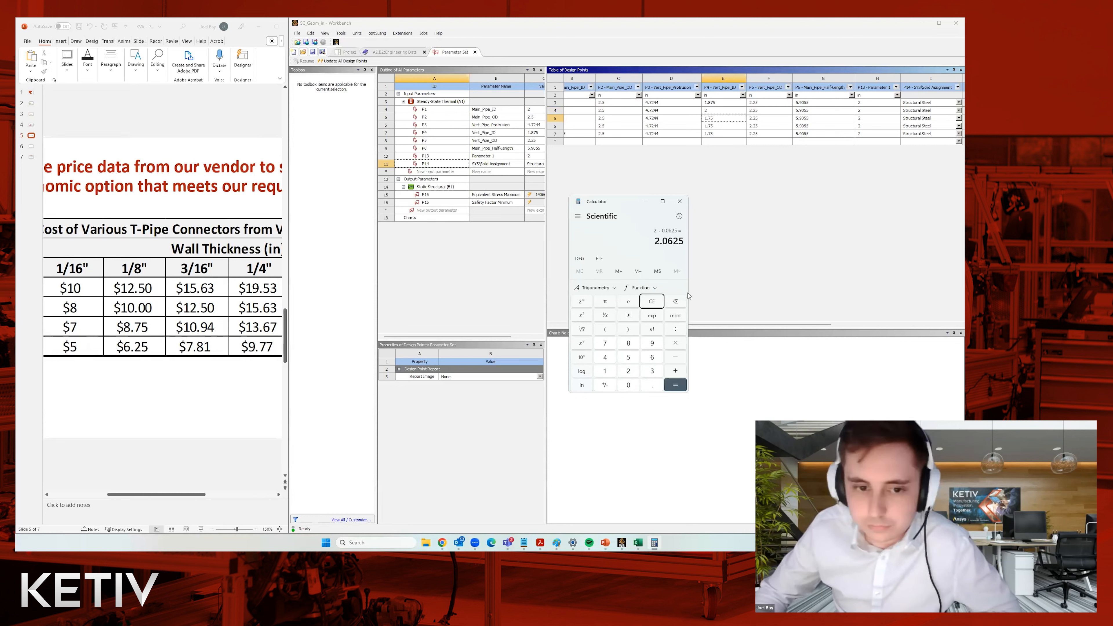
double_click(726, 118)
type("2.0625")
key("Return")
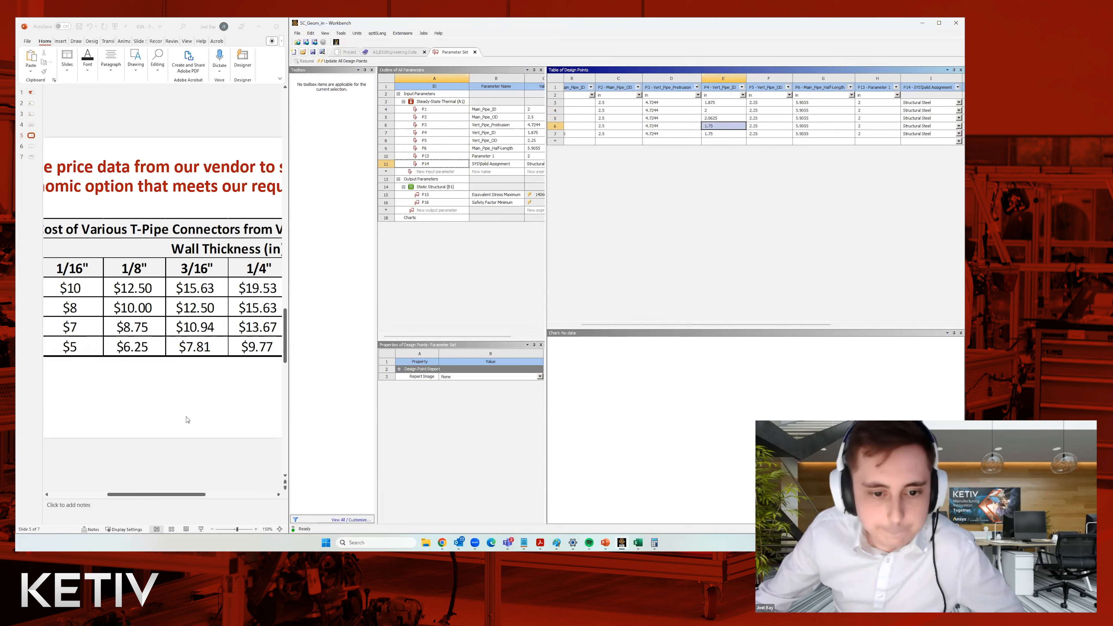
Step: Calculate 2.0625 + 0.0625 in Calculator, and set Vert_Pipe_ID of design point DP 3 to 2.125 in in Workbench
left_click(164, 495)
left_click_drag(135, 495, 108, 496)
left_click(654, 543)
key("plus")
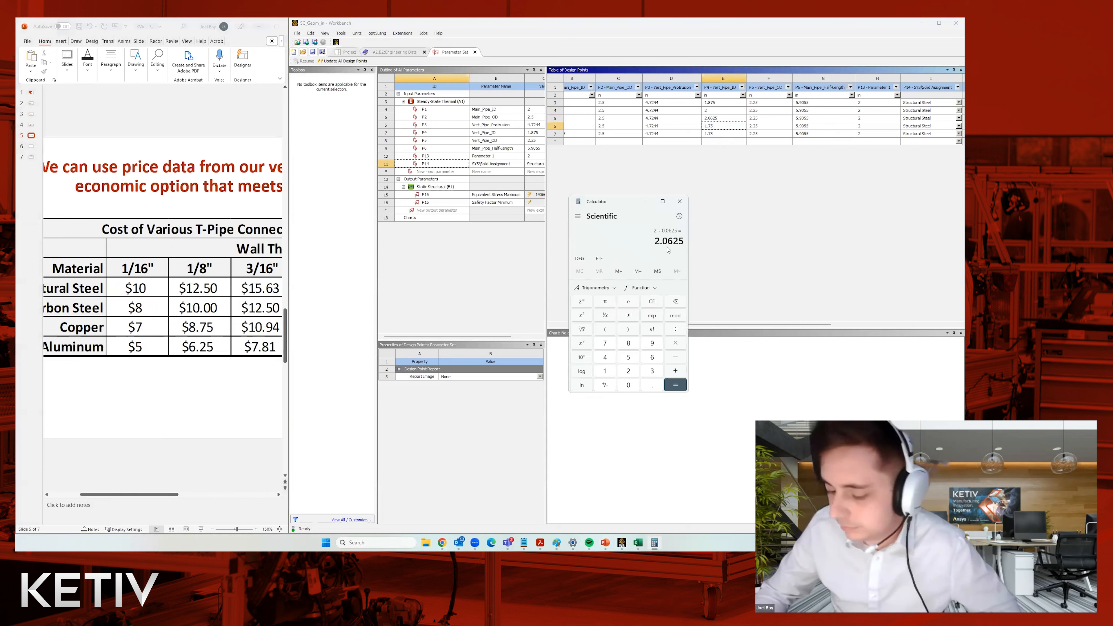
type("0.0625")
key("Return")
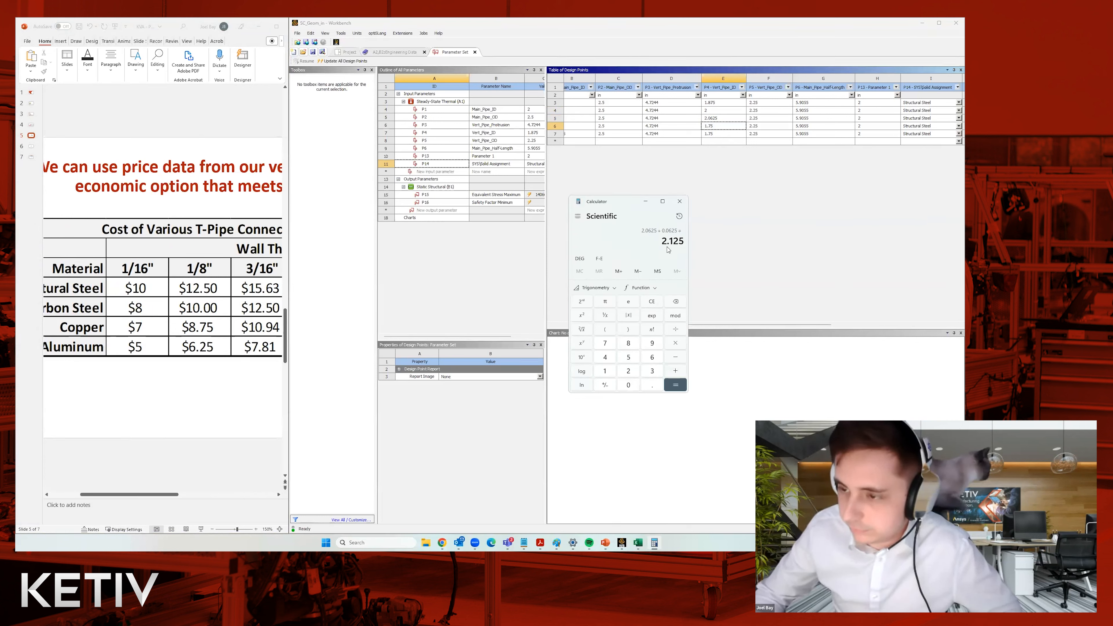
left_click(718, 128)
type("2.125")
key("Return")
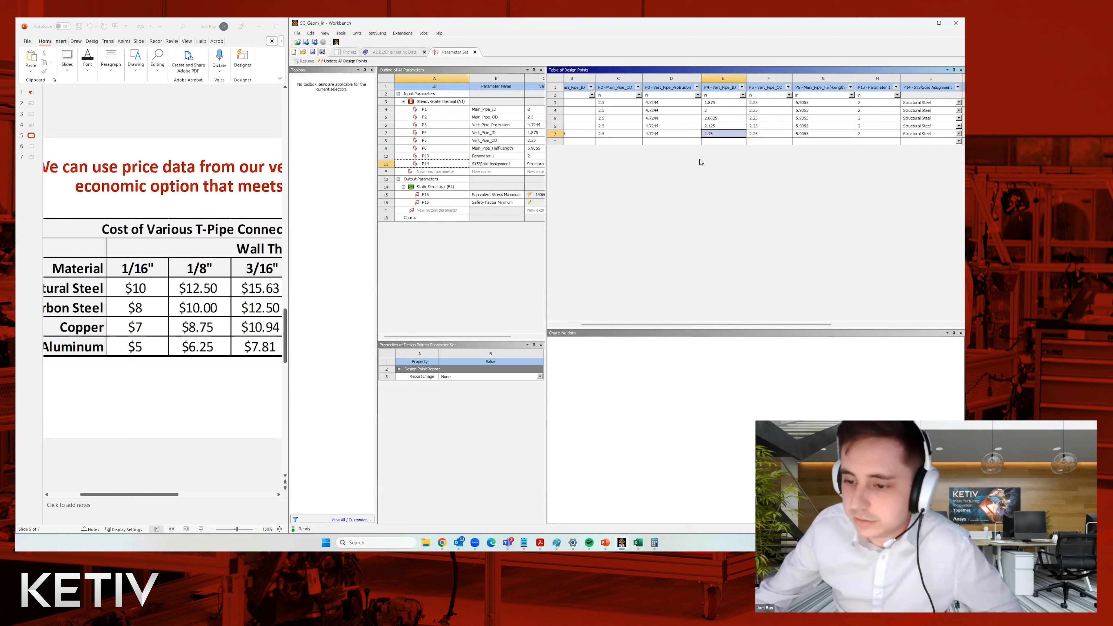
Step: Calculate 2.125 + 0.0625 in Calculator, and set Vert_Pipe_ID of design point DP 4 to 2.1875 in in Workbench
left_click(655, 542)
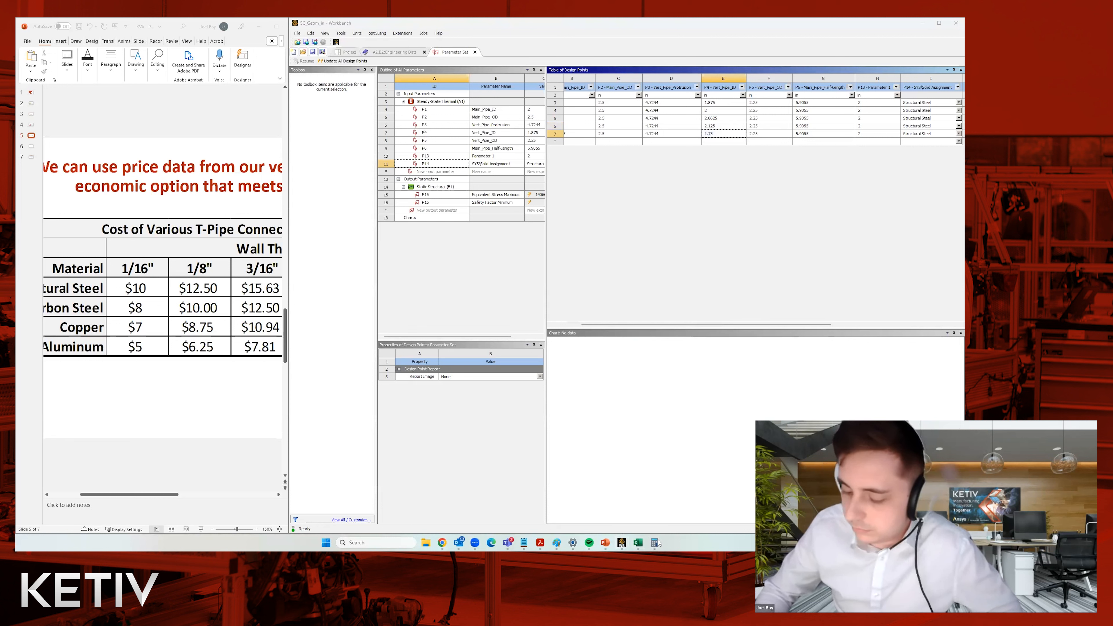
key("plus")
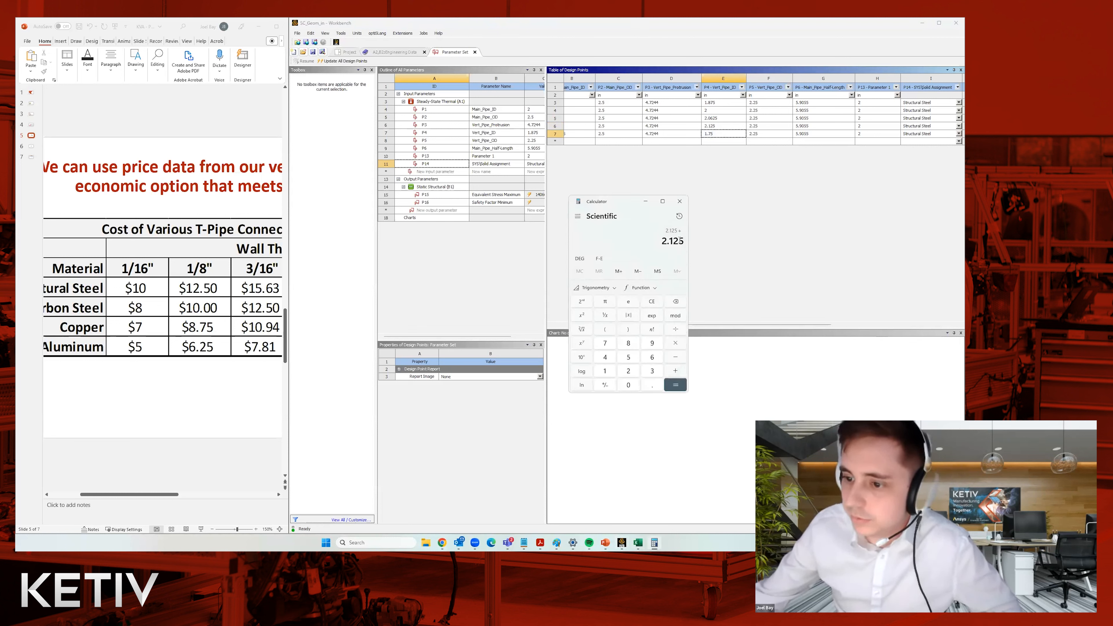
type("0.0625")
left_click(676, 385)
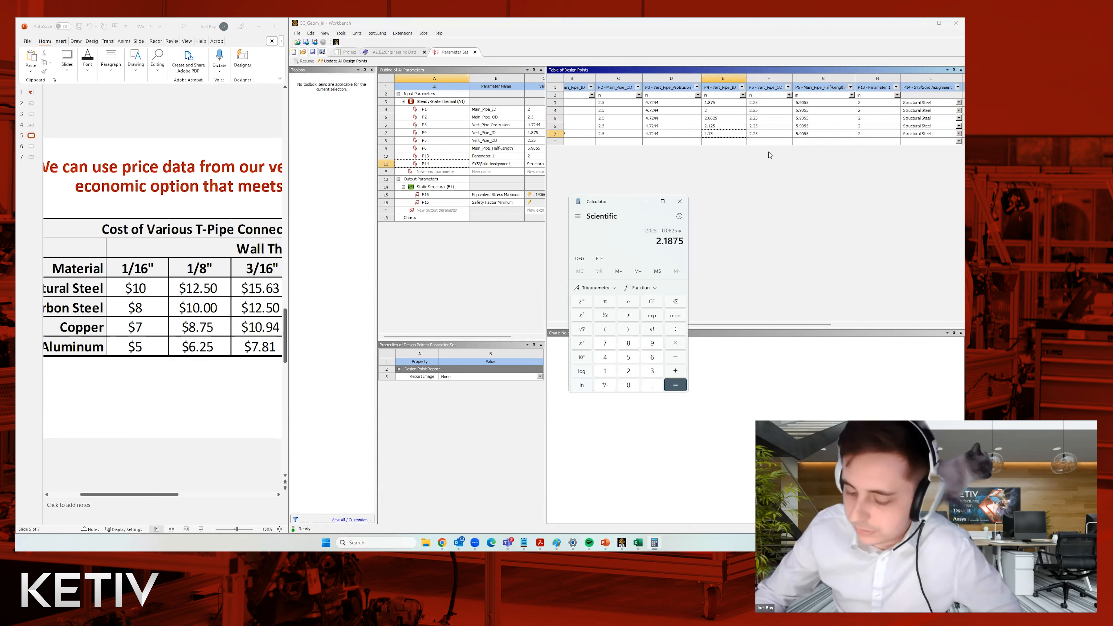
left_click(736, 137)
type("2.1875")
key("Return")
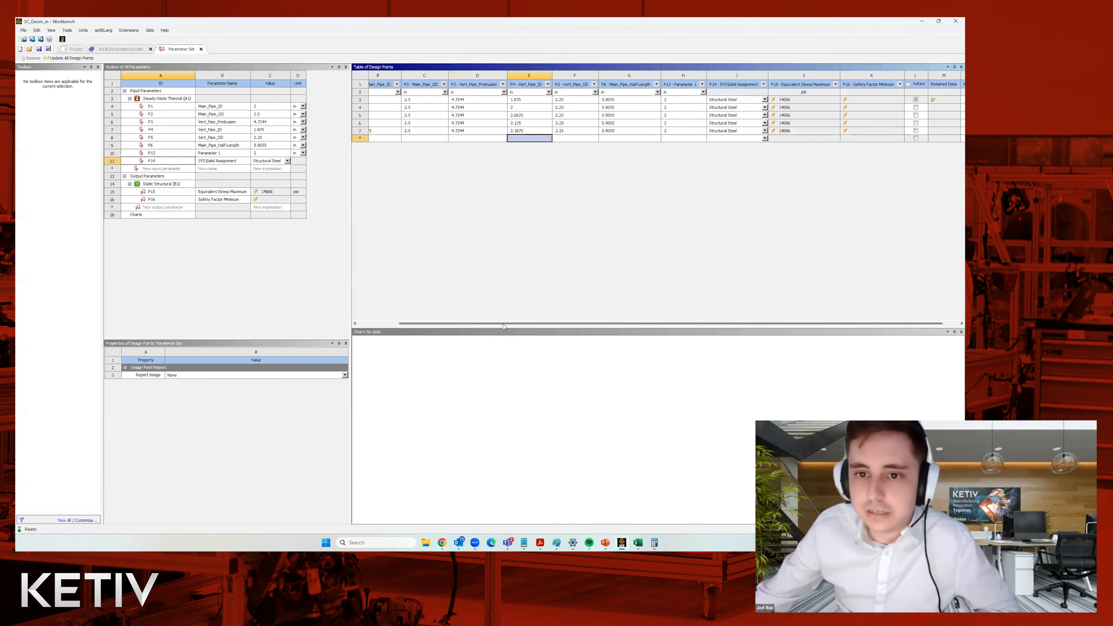
Step: Review the Main_Pipe_ID values and material assignments, and duplicate the structural steel design points DP 0 through DP 4
left_click_drag(515, 324, 475, 325)
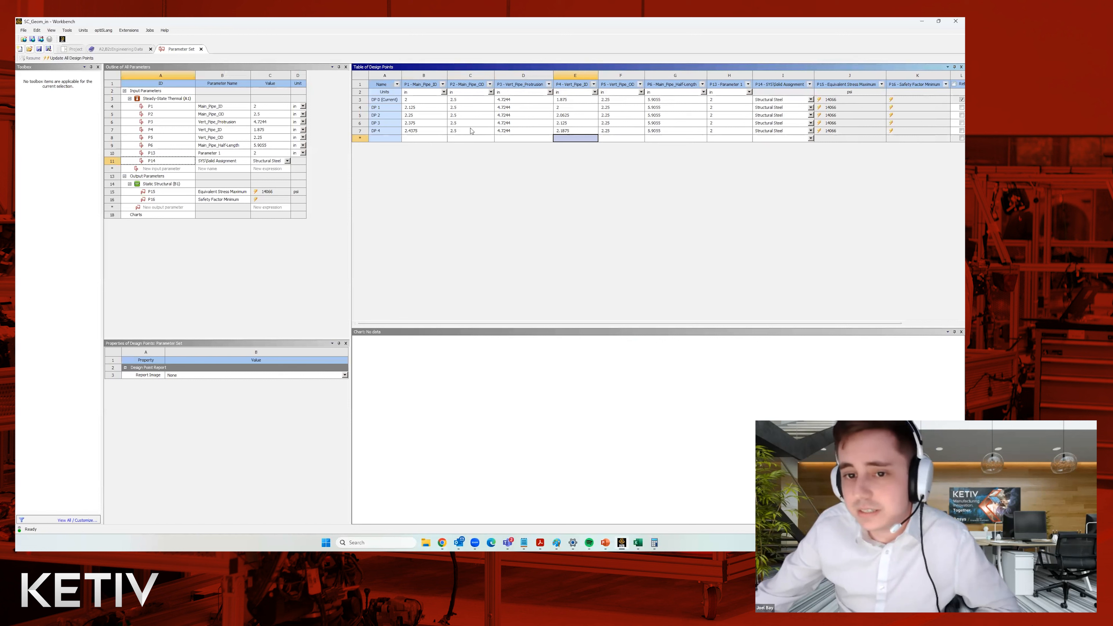
left_click(422, 101)
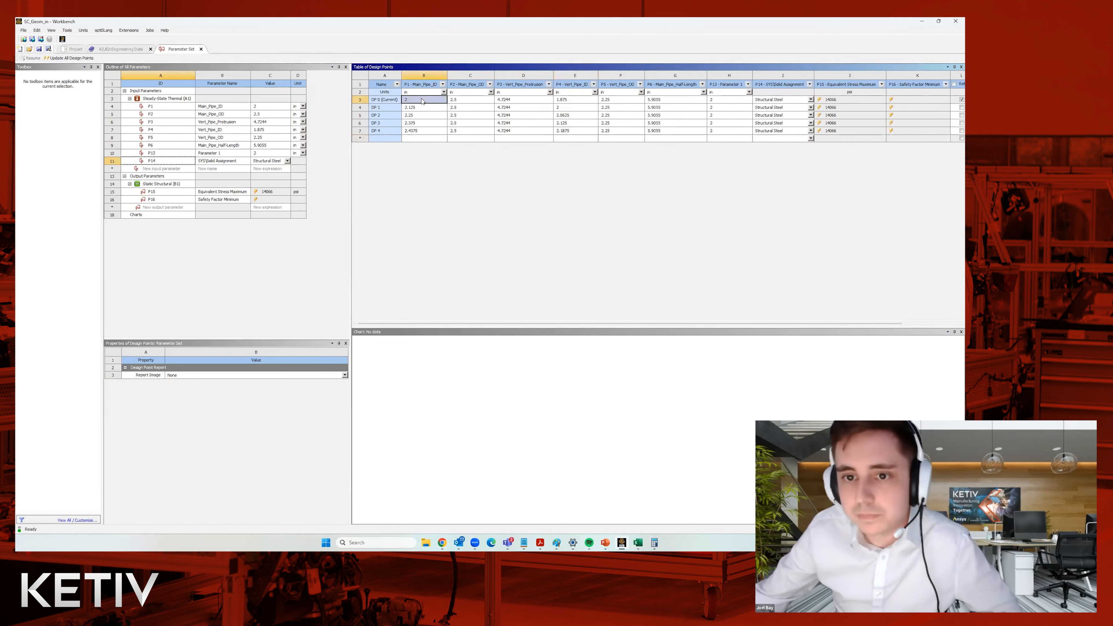
left_click(427, 131)
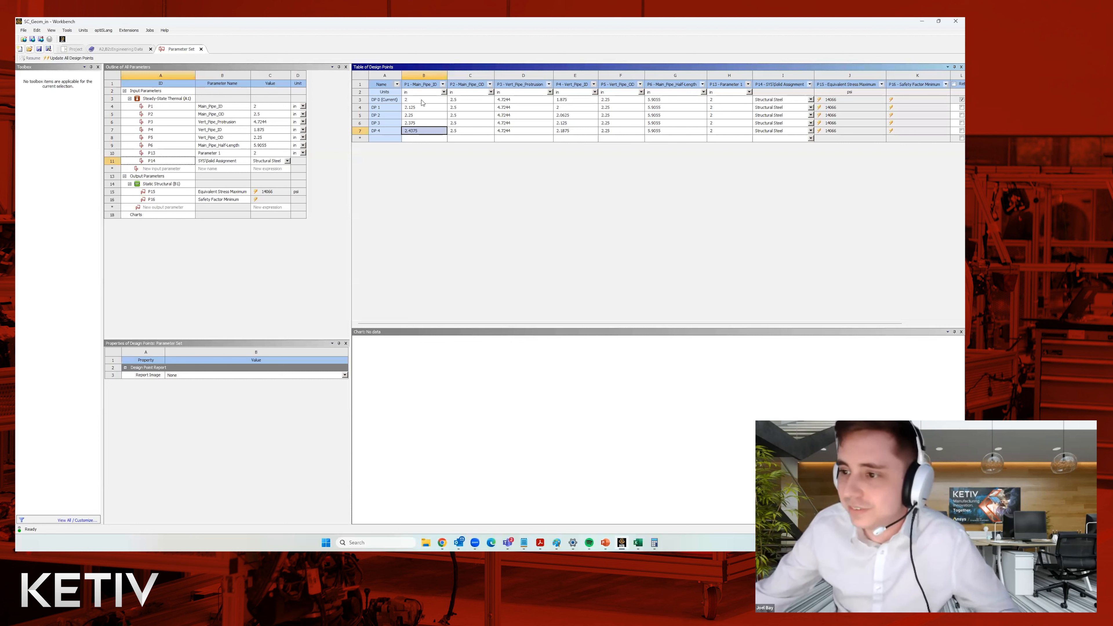
left_click(791, 101)
left_click(791, 101)
left_click(470, 194)
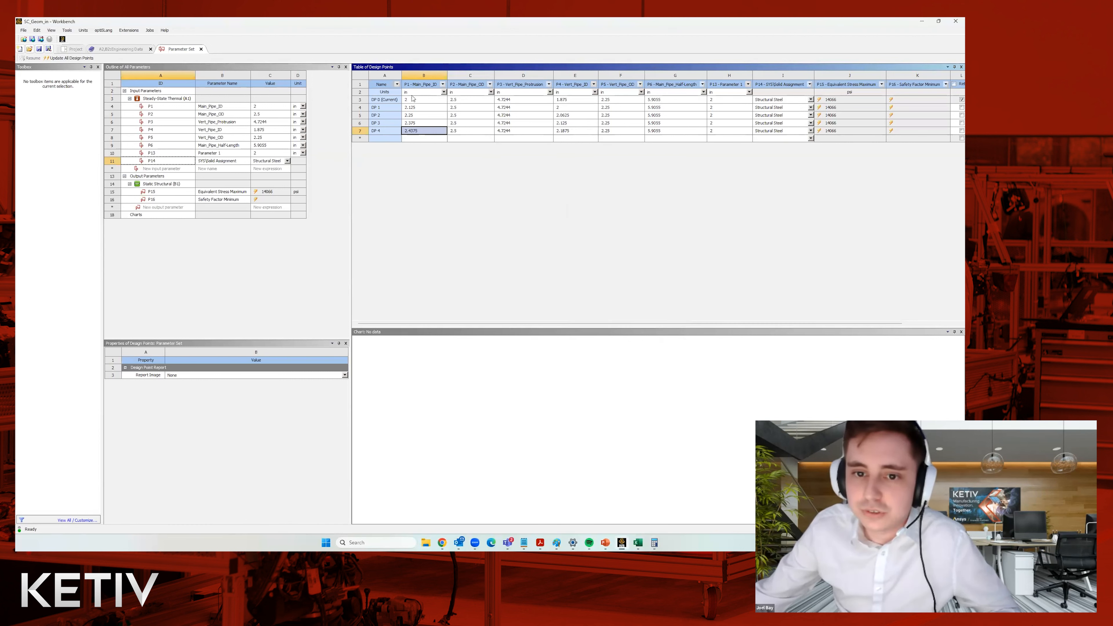
left_click(420, 100)
left_click(360, 100)
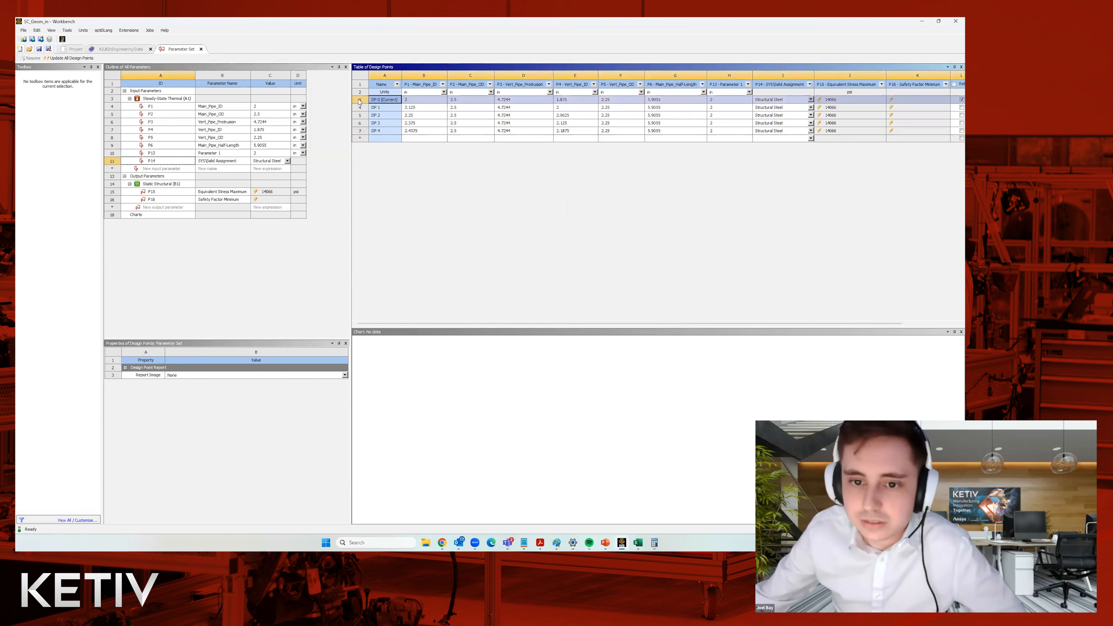
left_click(359, 131, "shift")
right_click(360, 133)
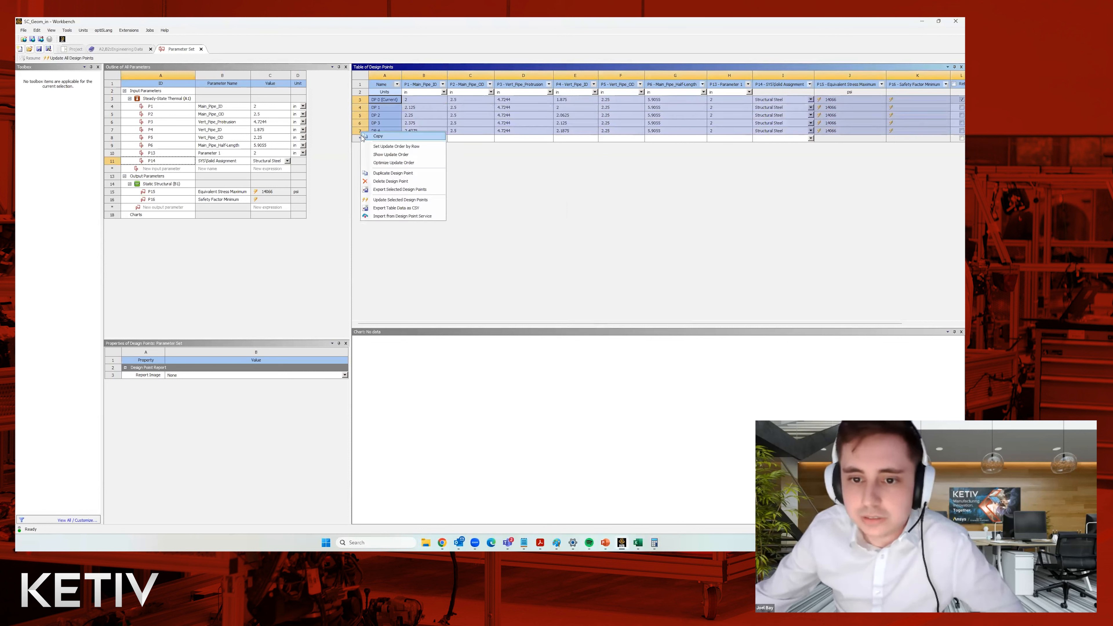
left_click(419, 175)
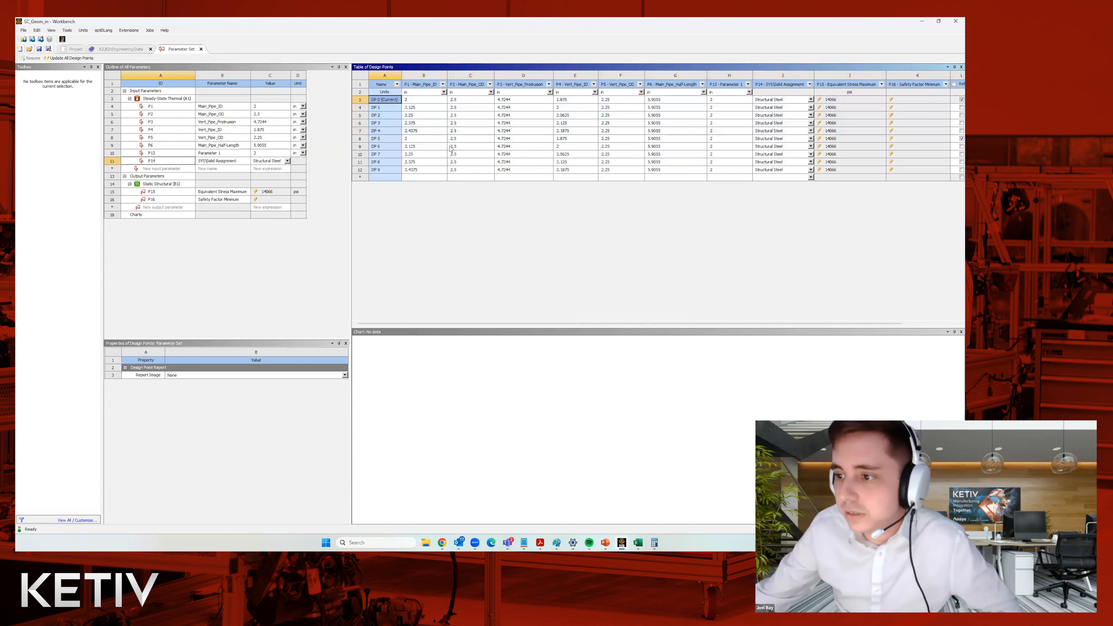
left_click(425, 139)
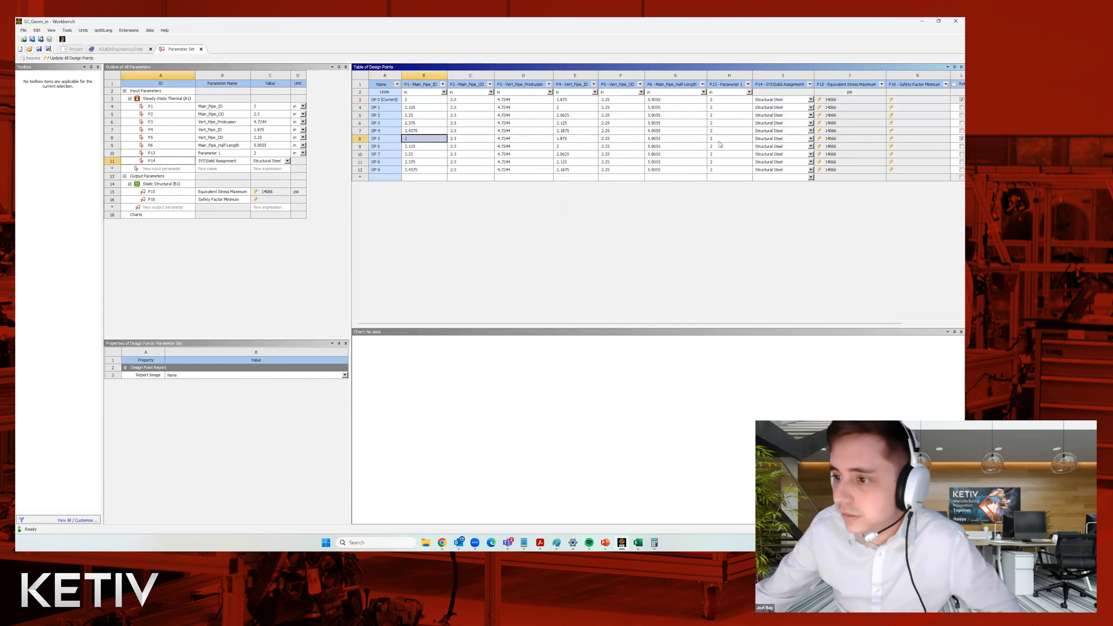
left_click(810, 138)
left_click(812, 151)
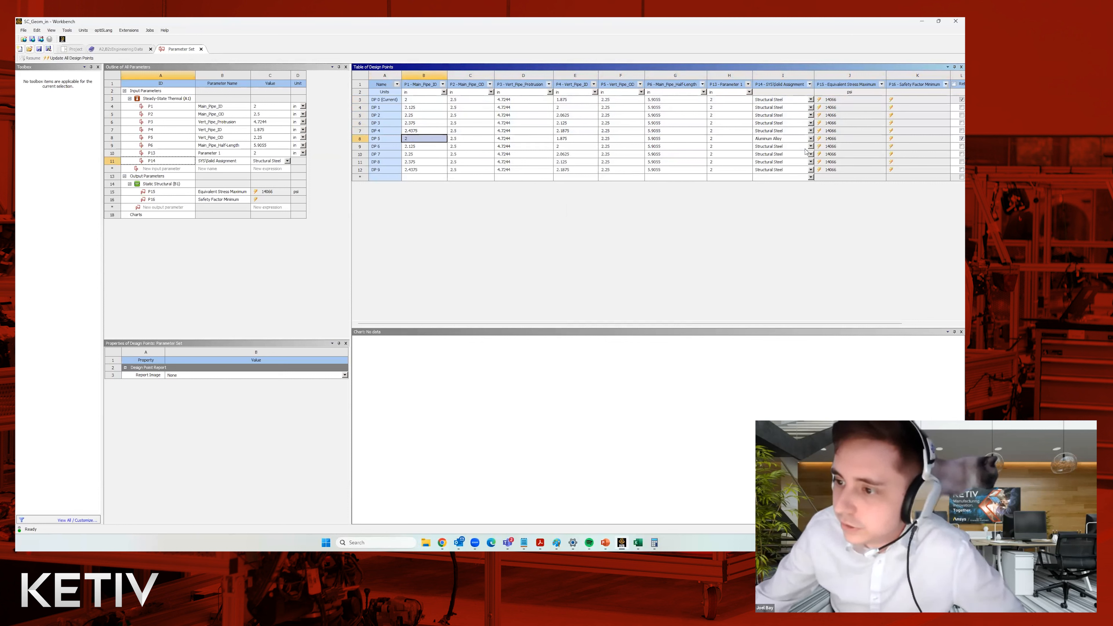
left_click(810, 139)
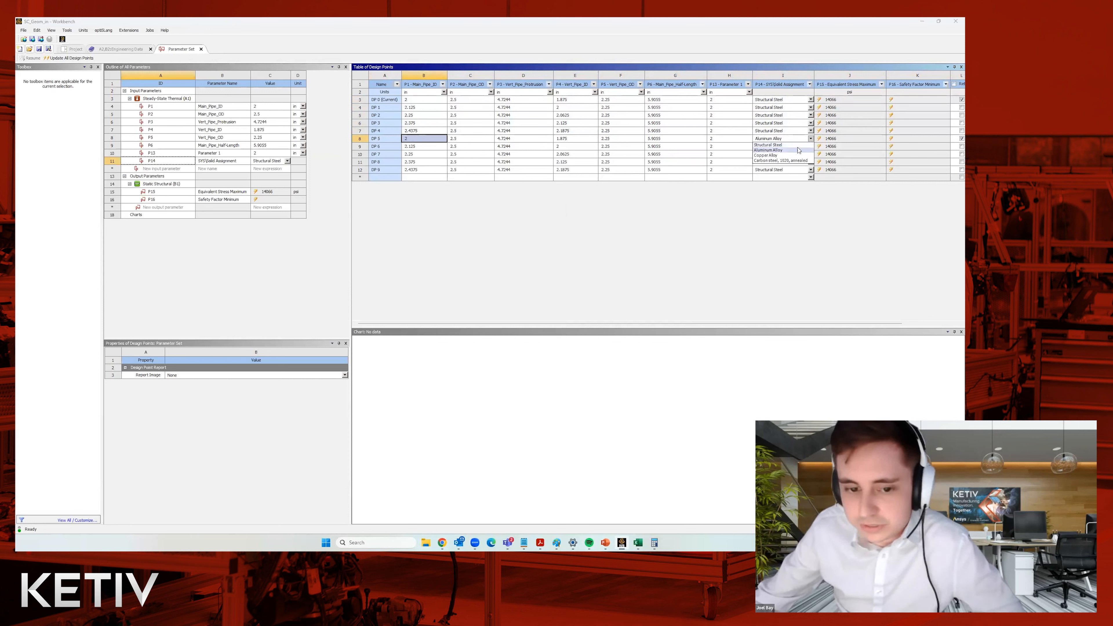
Step: Check the vendor's material list in PowerPoint, and assign Carbon steel, 1020, annealed to design points DP 5 through DP 9 in Workbench
left_click(605, 543)
left_click_drag(149, 497, 118, 497)
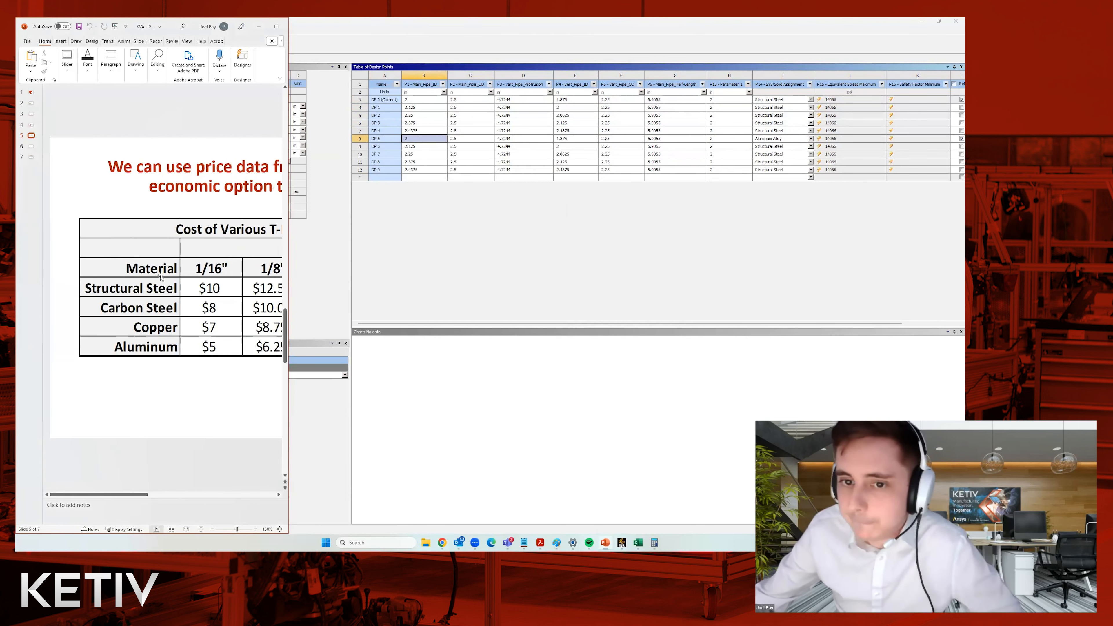
left_click(772, 272)
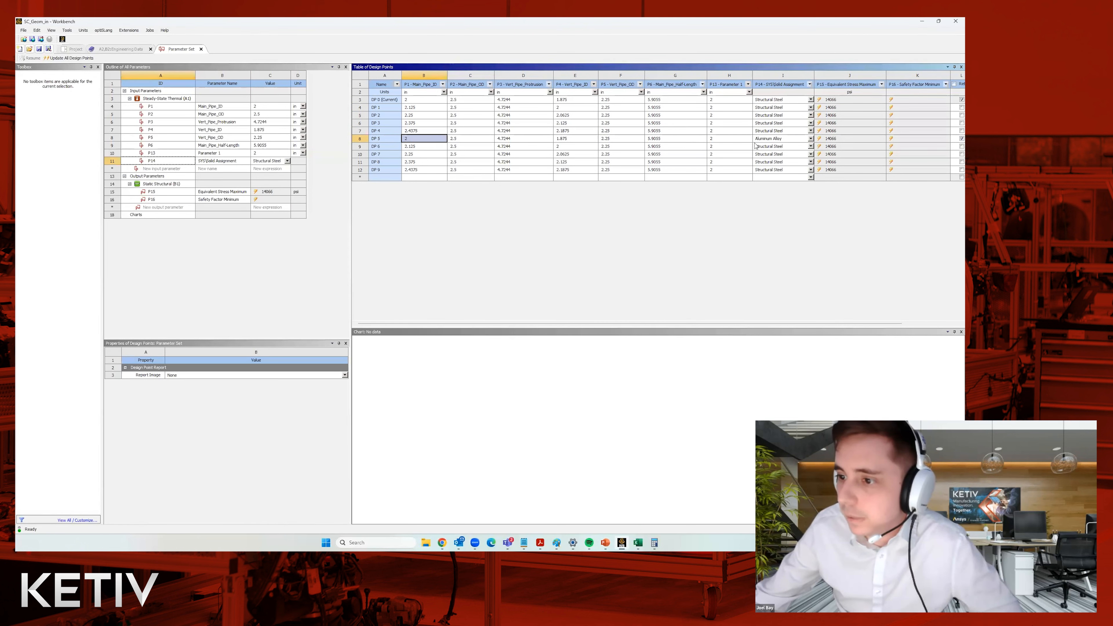
left_click(811, 139)
left_click(788, 160)
left_click(811, 146)
left_click(789, 168)
left_click(810, 154)
left_click(793, 176)
left_click(811, 162)
left_click(793, 185)
left_click(811, 170)
left_click(787, 192)
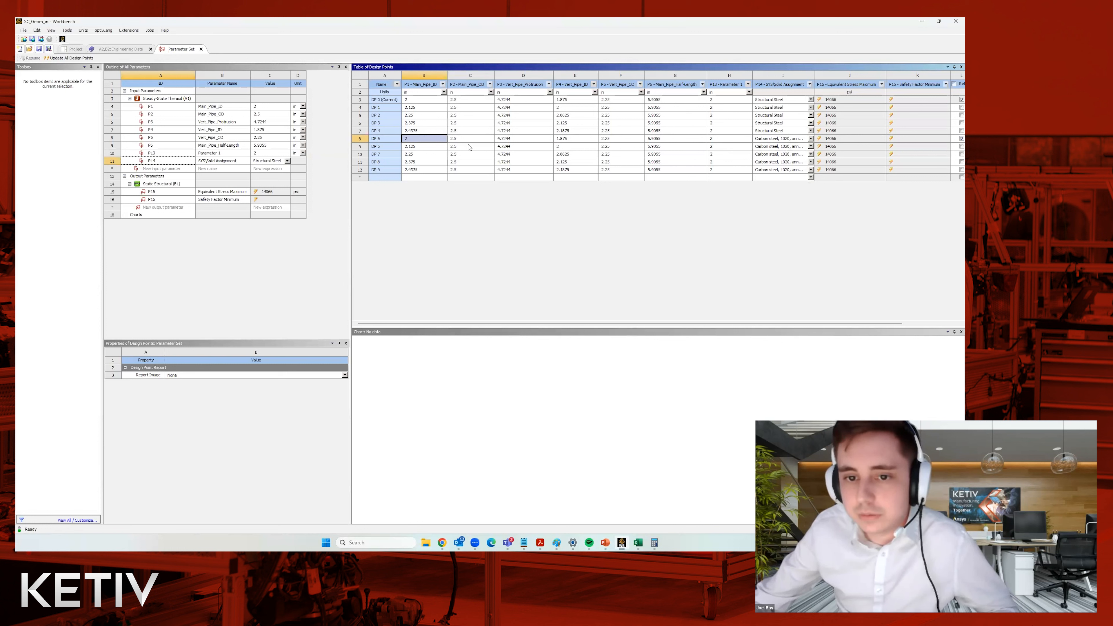
Step: Duplicate the five carbon steel design points DP 5 through DP 9 in the table
key("Left")
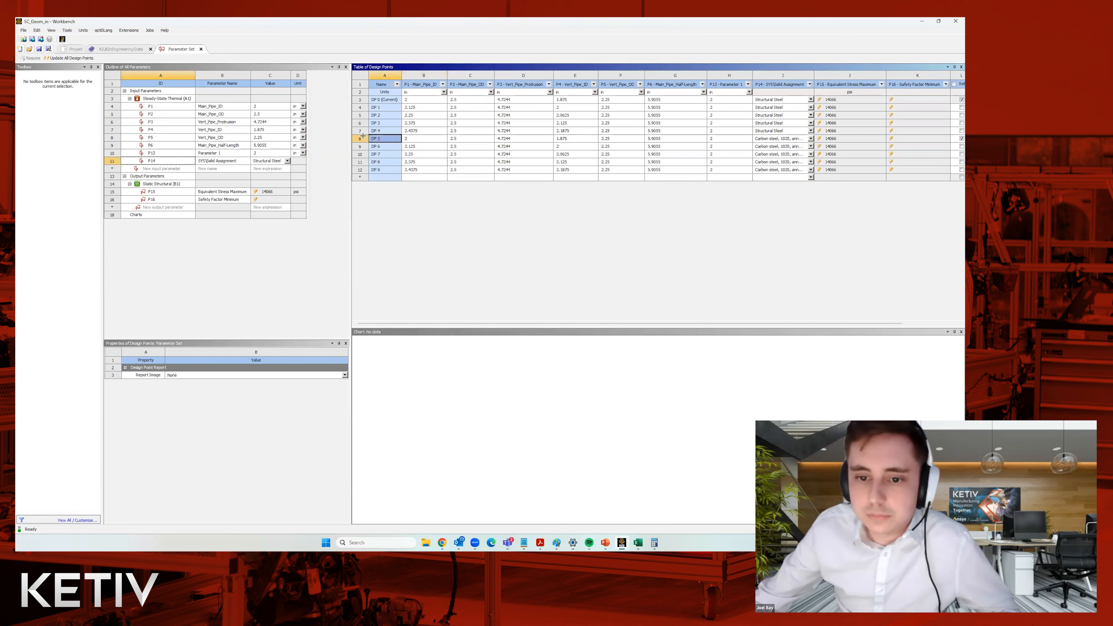
left_click(363, 138)
left_click(363, 170, "shift")
right_click(364, 171)
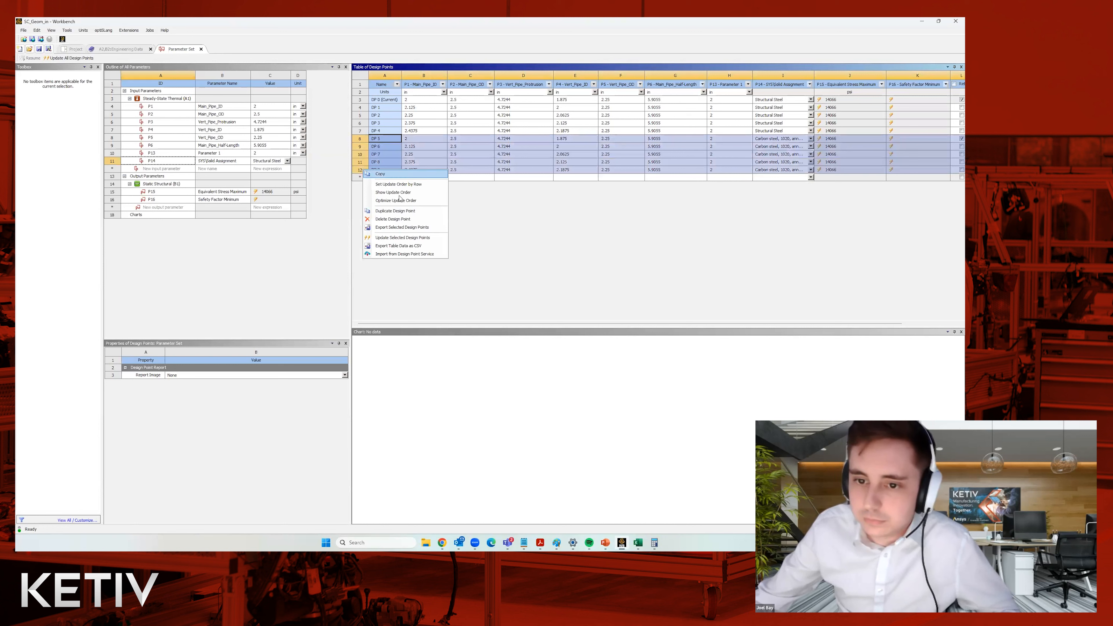
left_click(395, 211)
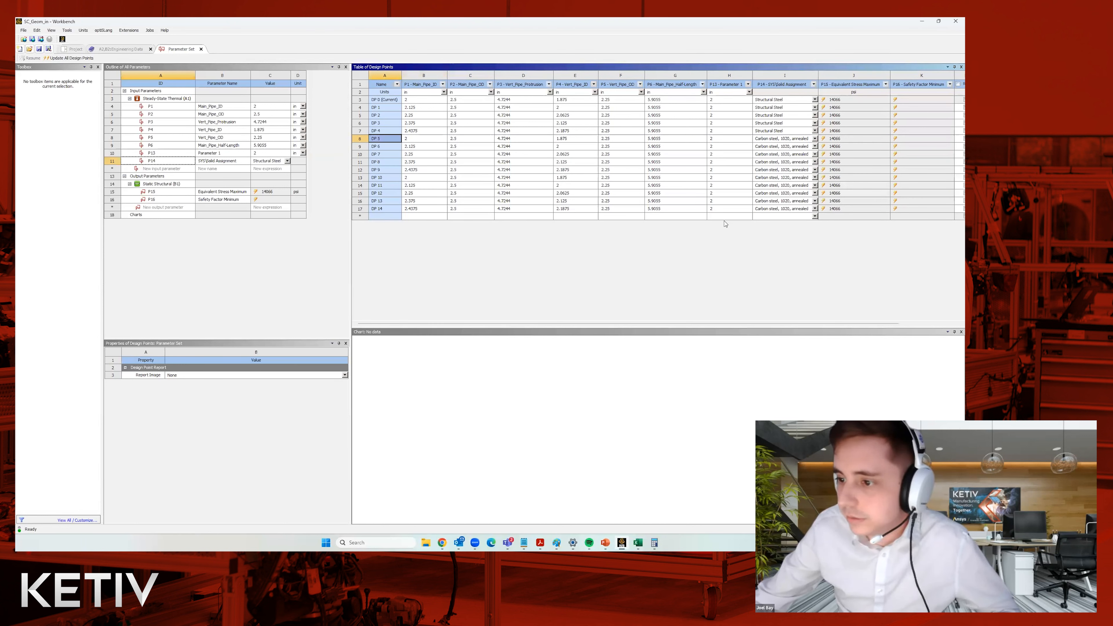
left_click(423, 178)
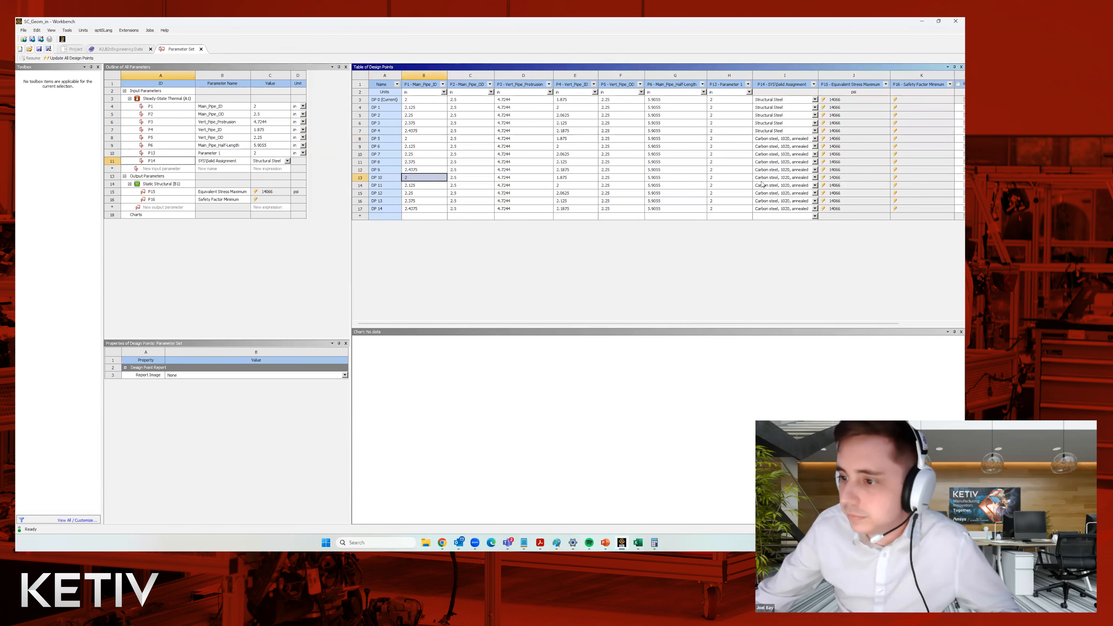
Step: Assign Copper Alloy as the solid material to design points DP 10 through DP 14
left_click(815, 178)
left_click(784, 194)
left_click(815, 185)
left_click(799, 201)
left_click(815, 193)
left_click(782, 210)
left_click(815, 201)
left_click(782, 217)
left_click(815, 209)
left_click(783, 225)
Step: Duplicate the five copper alloy design points DP 10 through DP 14 in the table
left_click_drag(360, 178, 360, 208)
right_click(360, 208)
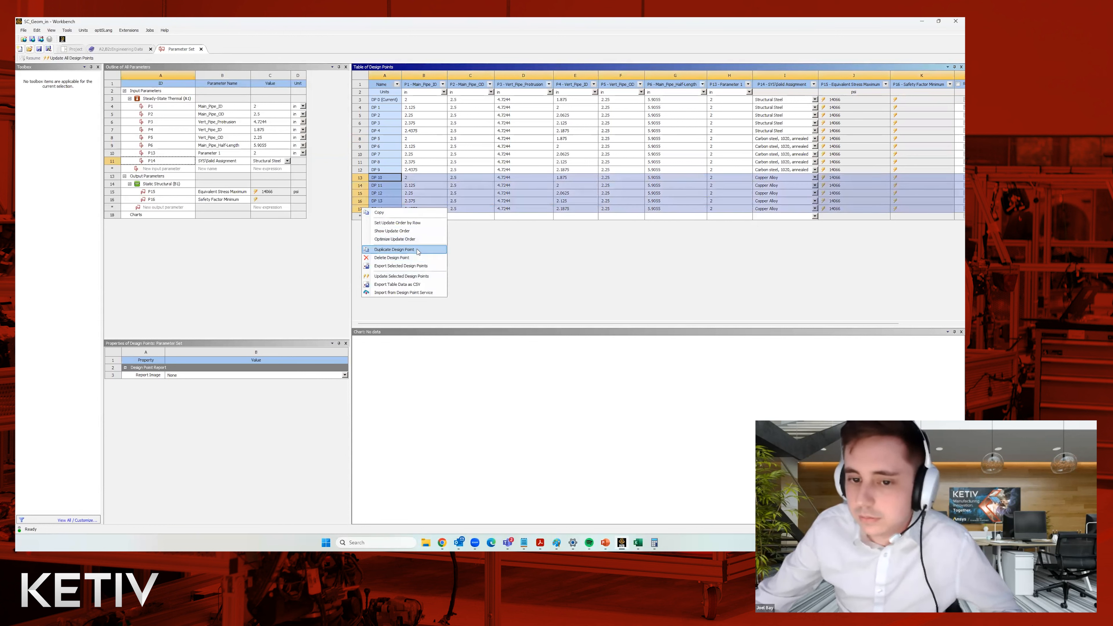
left_click(394, 249)
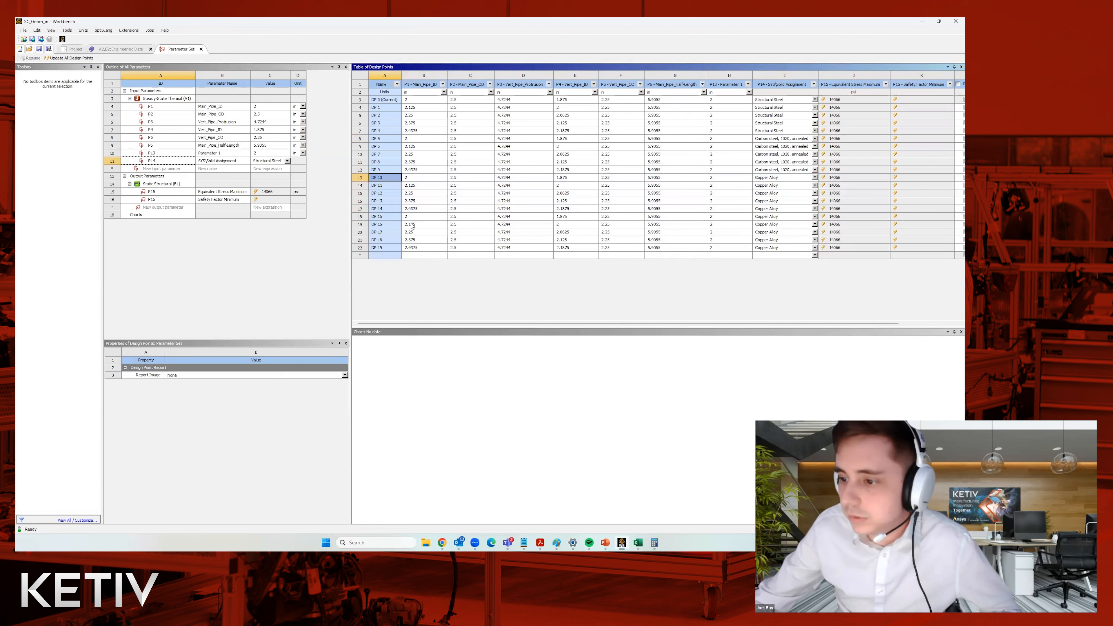
Step: Assign Aluminum Alloy as the solid material to design points DP 15 through DP 19
left_click(406, 216)
left_click(814, 217)
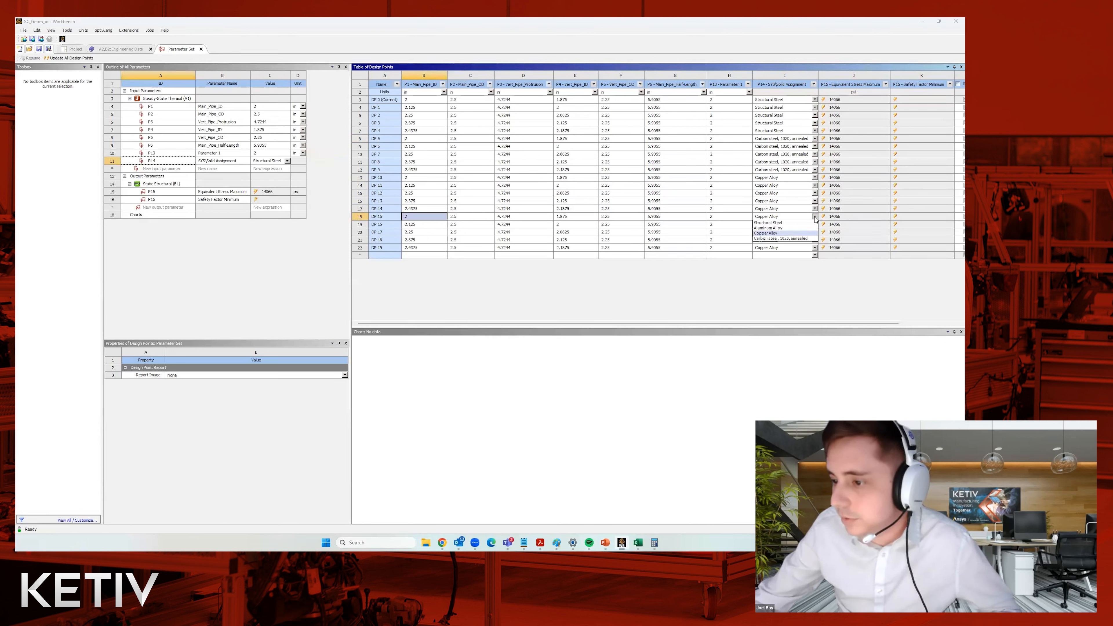
left_click(800, 229)
left_click(814, 224)
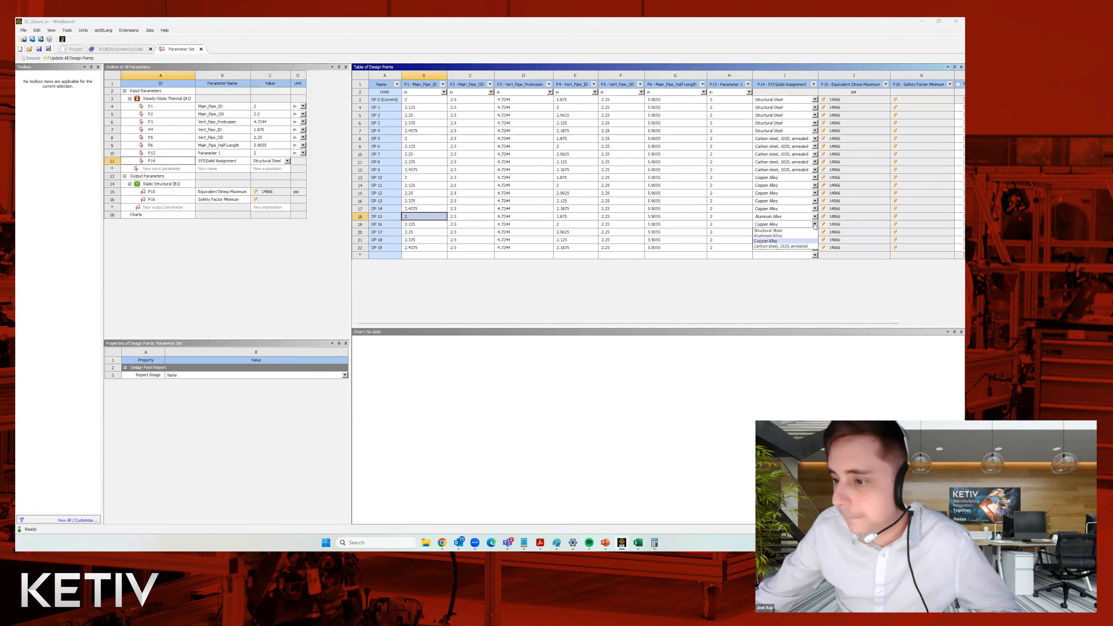
left_click(785, 236)
left_click(814, 232)
left_click(797, 249)
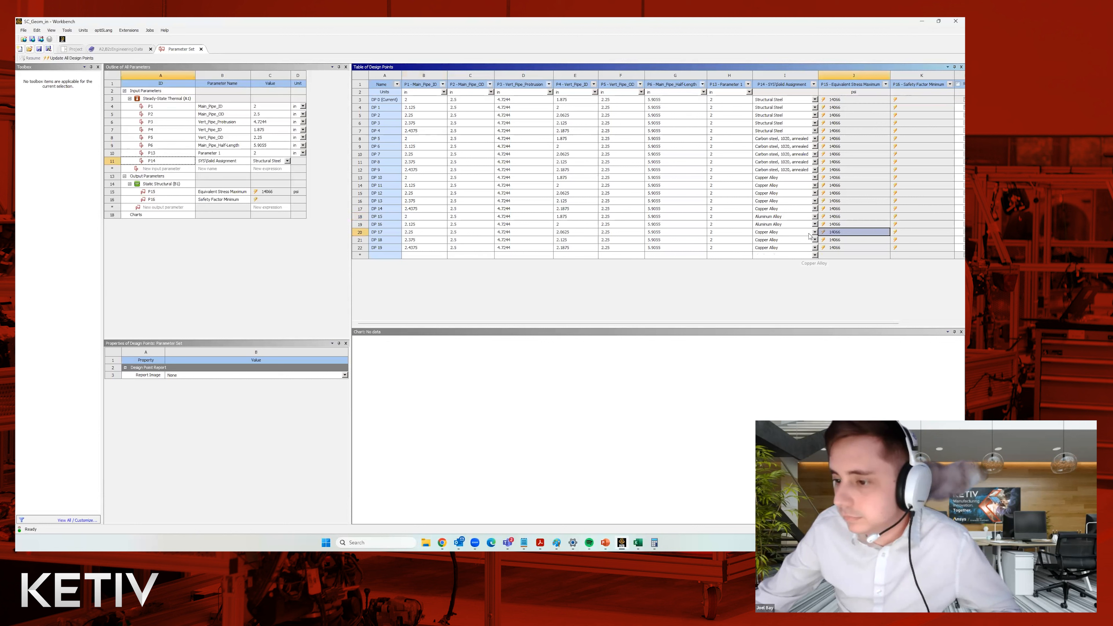
left_click(815, 232)
left_click(785, 243)
left_click(815, 240)
left_click(789, 251)
left_click(815, 248)
left_click(777, 259)
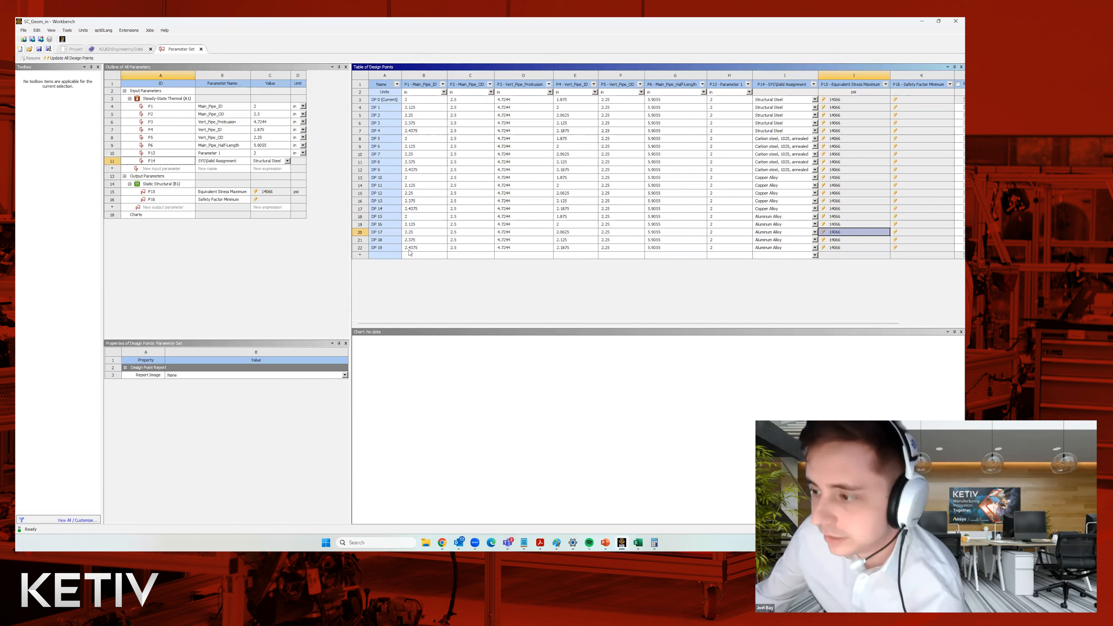
Step: Switch to the maximized PowerPoint presentation, view the Finished Design Points Table slide, and go back to slide 4
left_click_drag(586, 324, 560, 335)
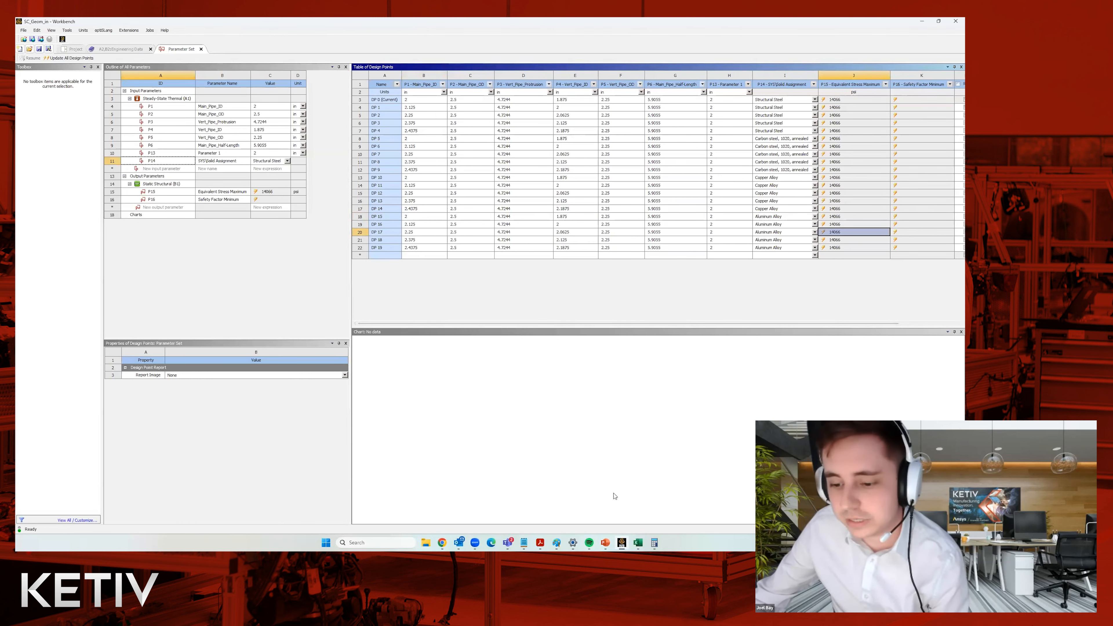
mouse_move(611, 544)
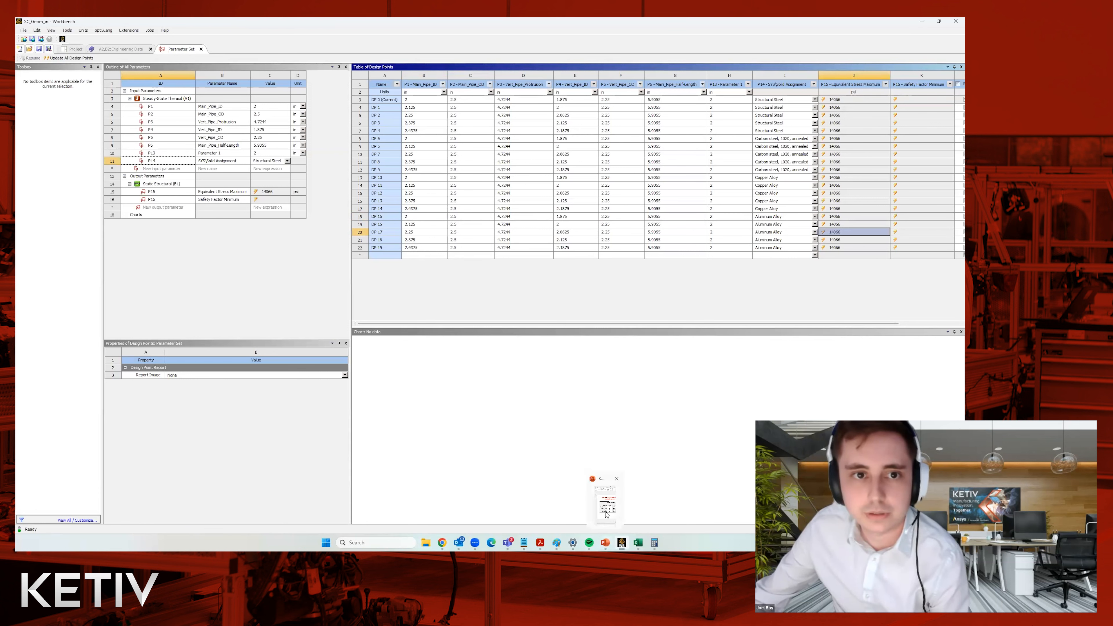
left_click(607, 512)
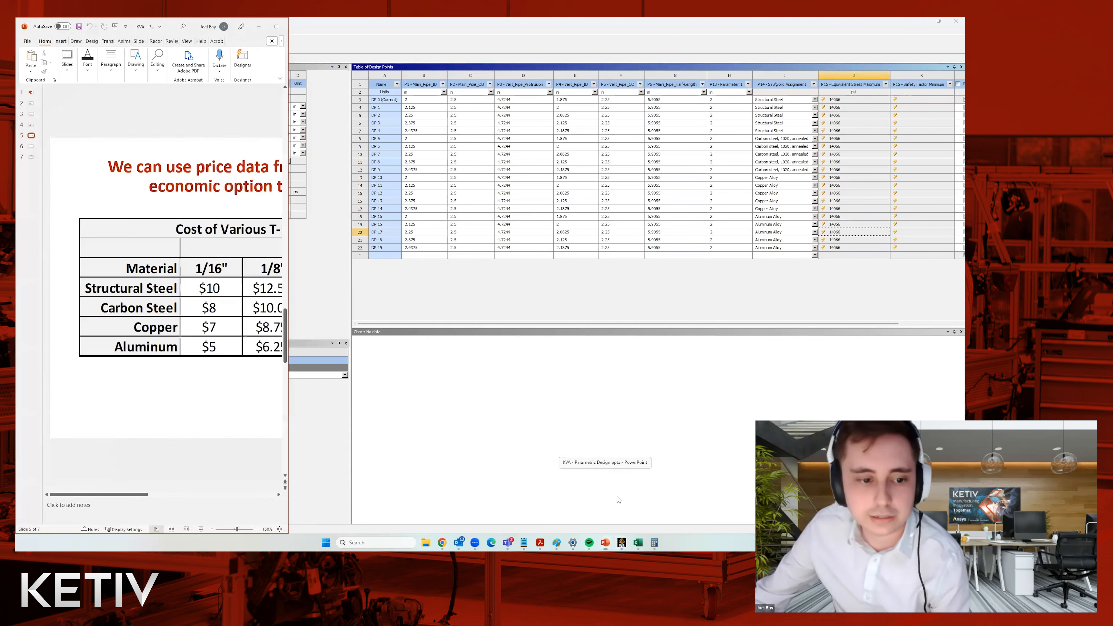
double_click(146, 27)
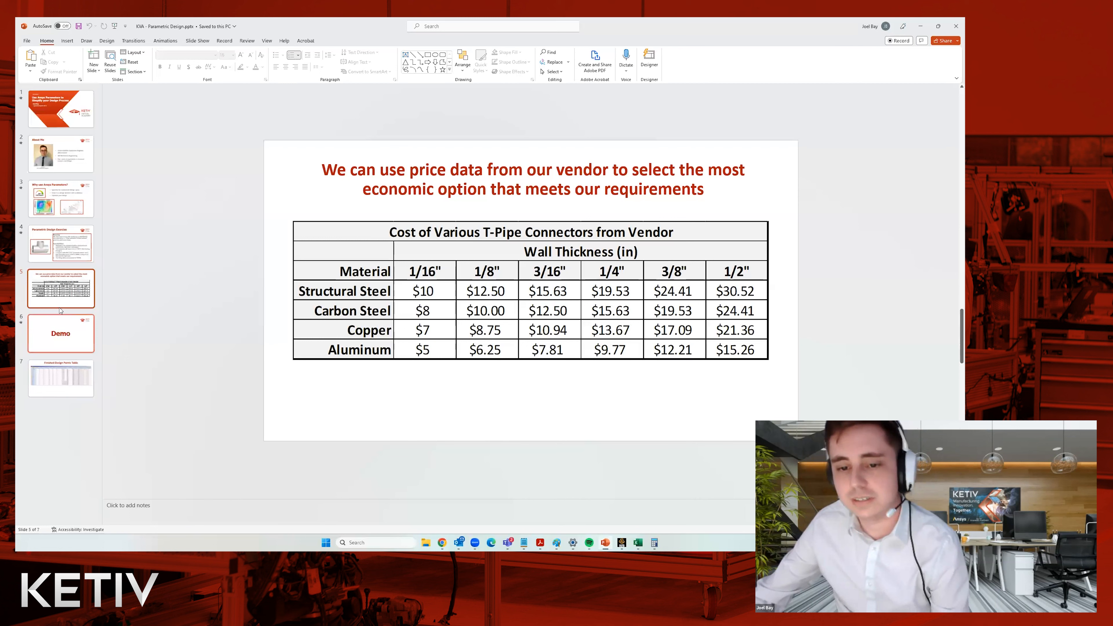
left_click(75, 381)
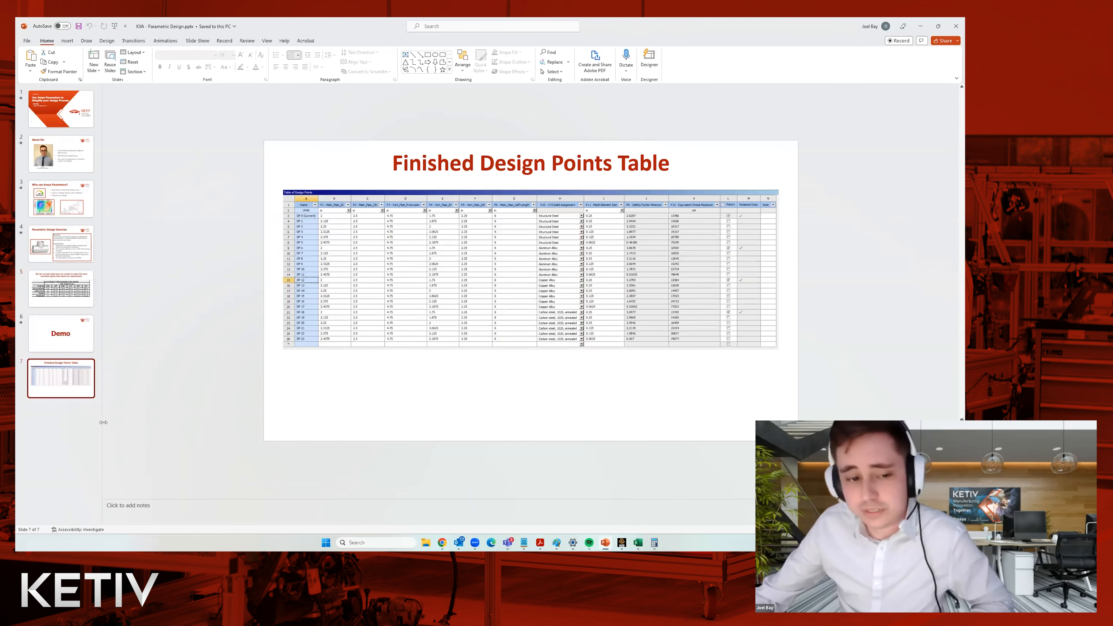
left_click(76, 247)
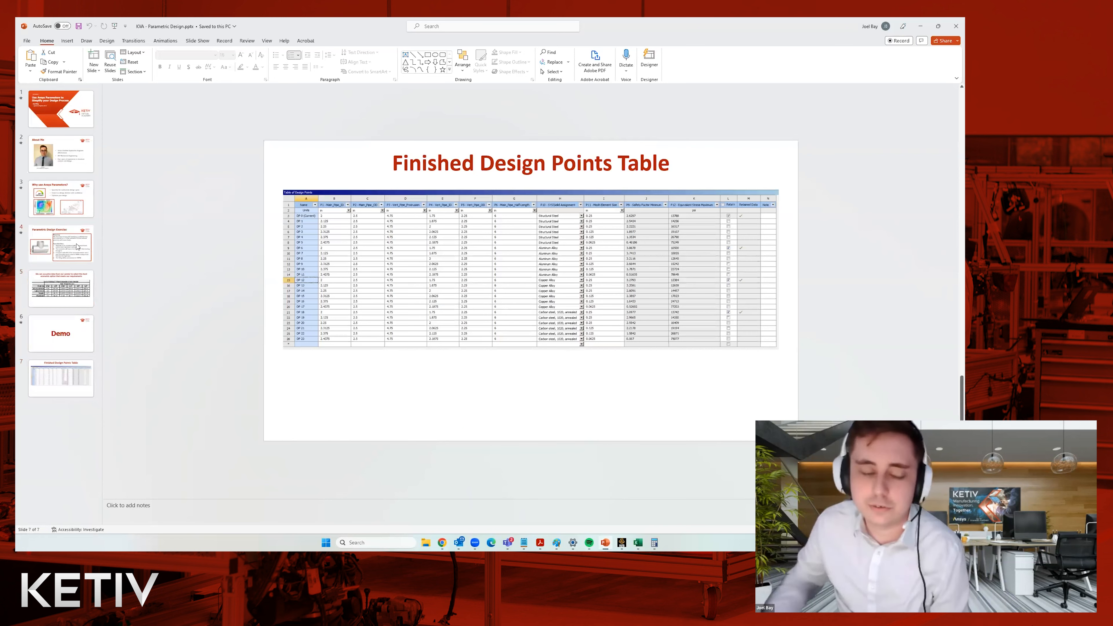